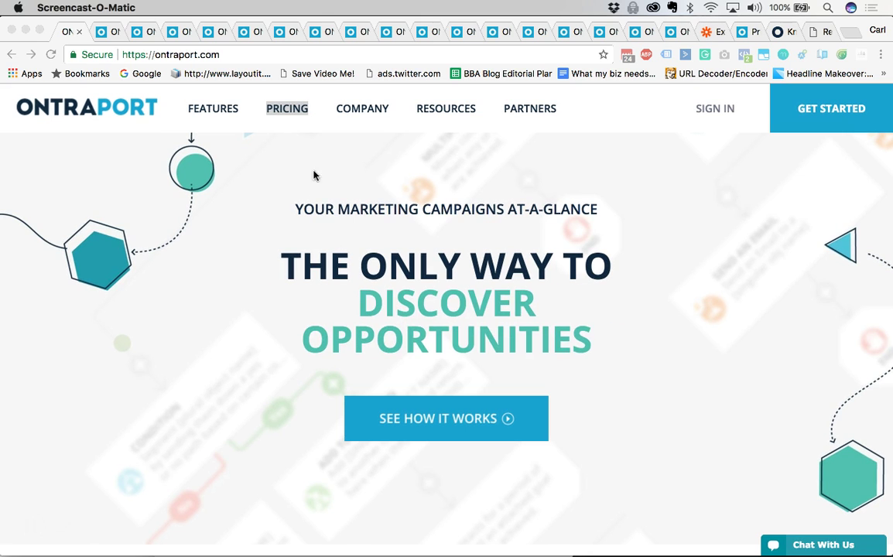
Examine the ONTRAPORT home page, including its platform overview, the visual campaign mapping section and the list of features
left_click(420, 151)
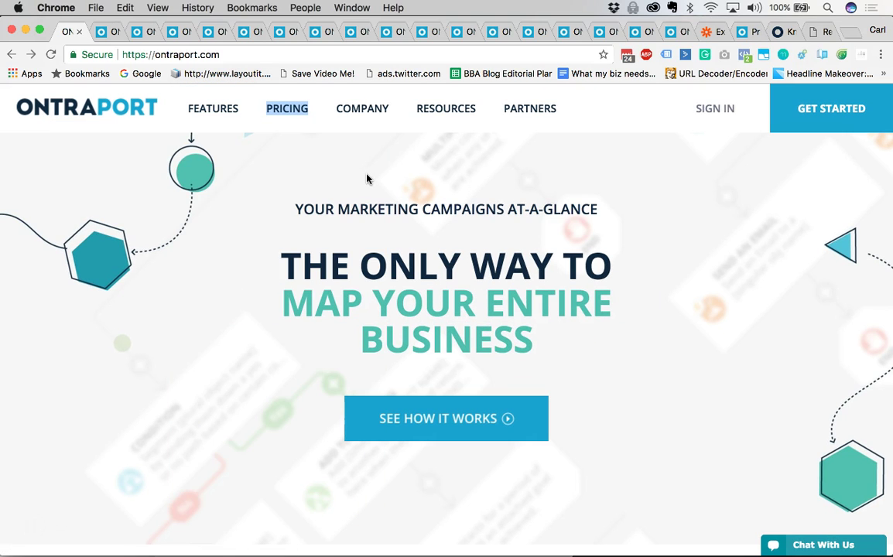
left_click(308, 170)
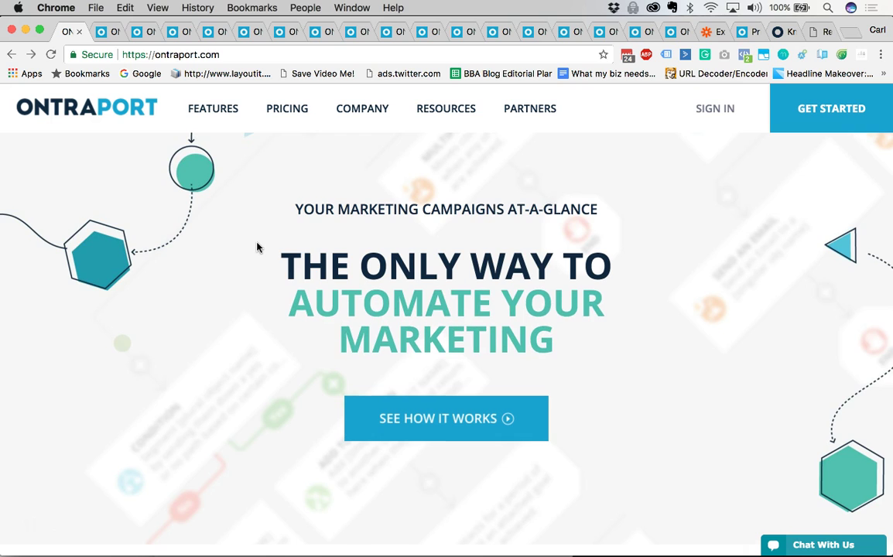
scroll(257, 248, "down", 1)
scroll(349, 202, "up", 1)
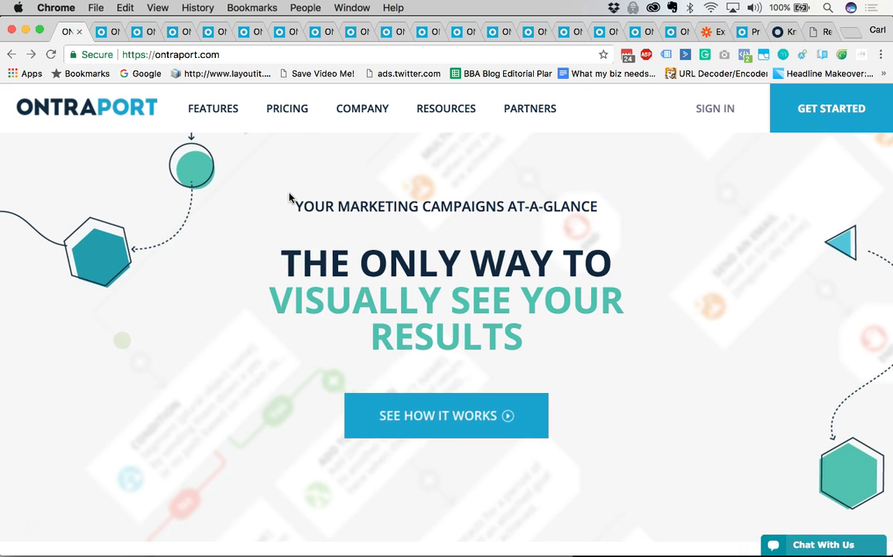
scroll(289, 198, "down", 5)
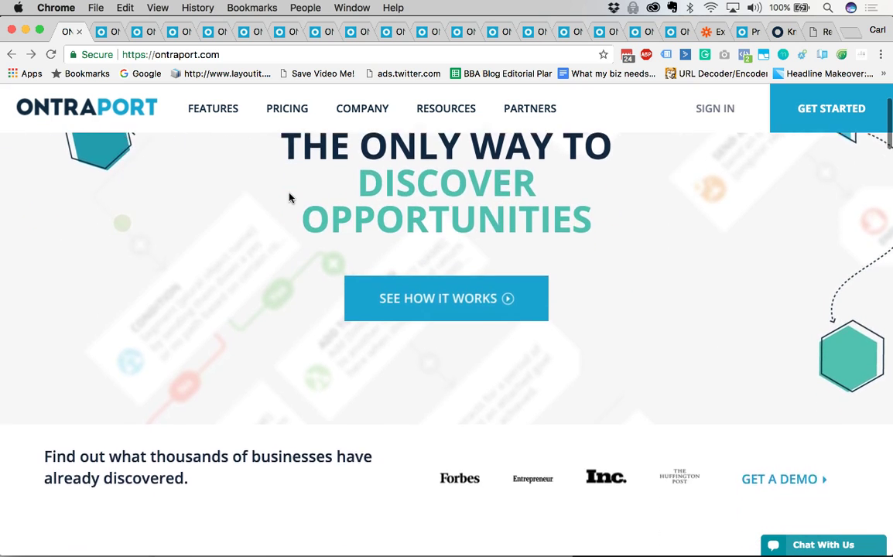
scroll(290, 198, "down", 10)
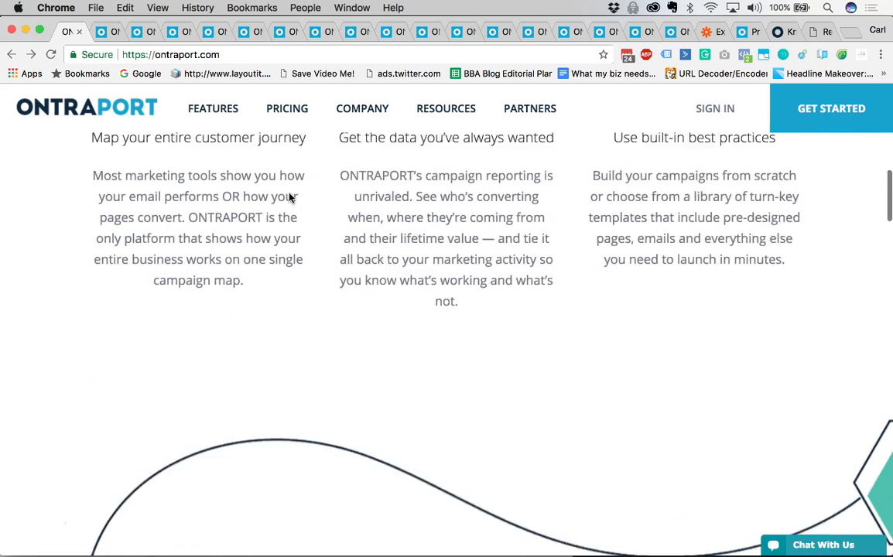
scroll(290, 198, "down", 5)
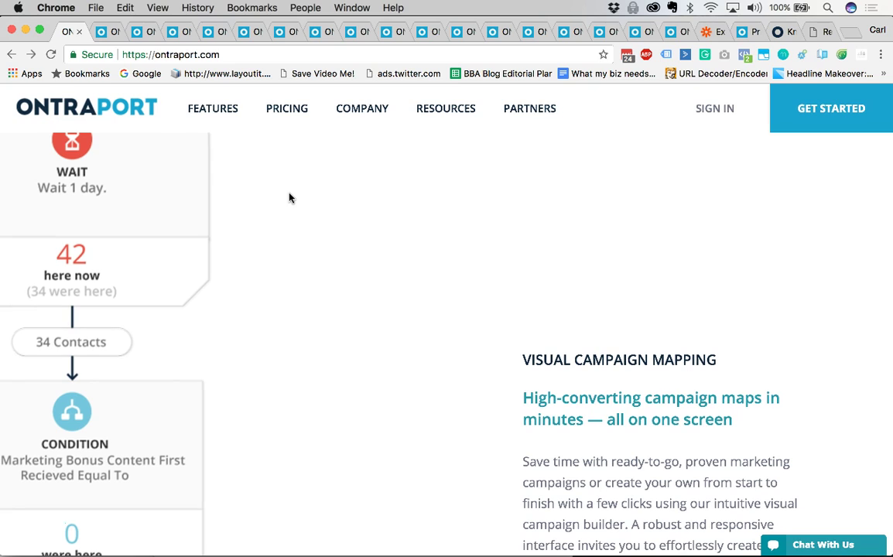
mouse_move(203, 110)
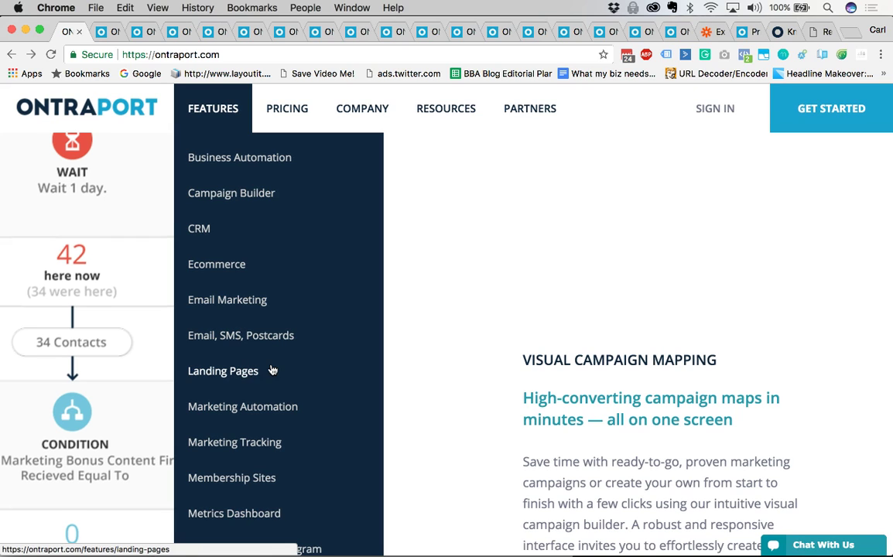
scroll(275, 371, "down", 1)
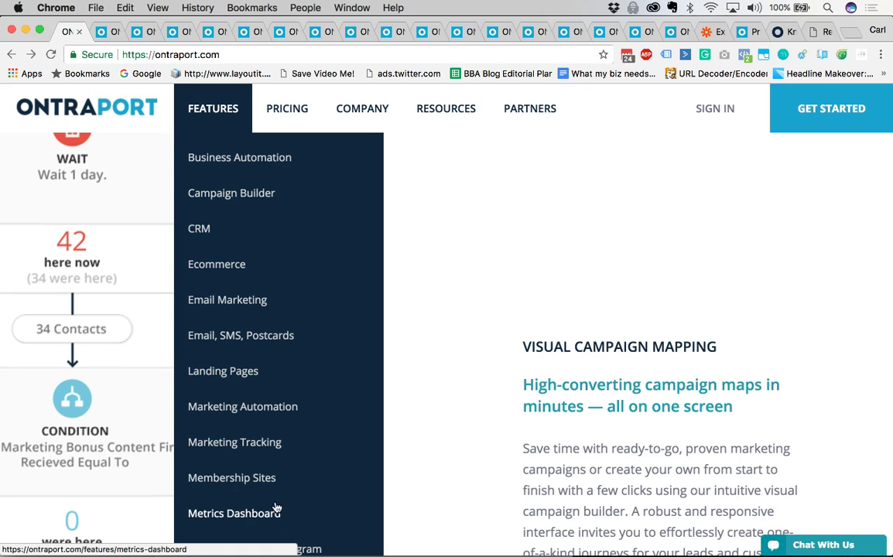
scroll(434, 444, "down", 10)
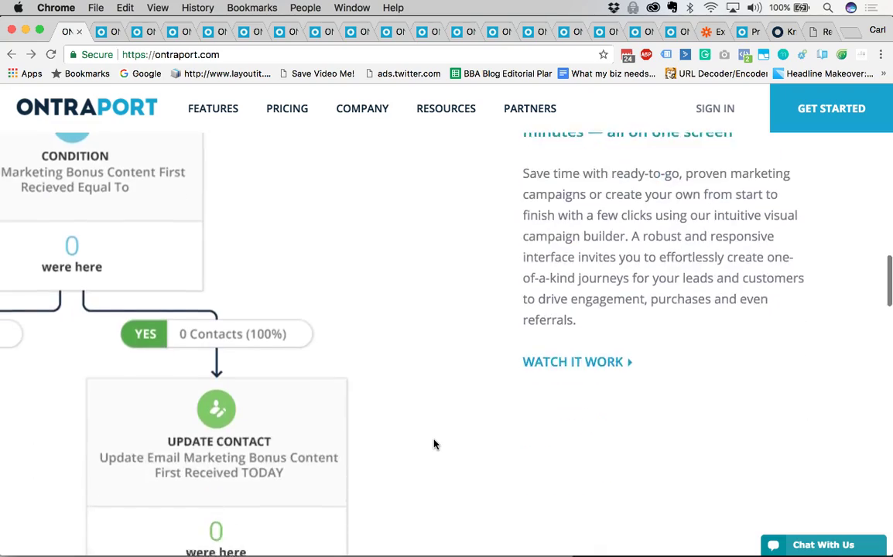
scroll(434, 444, "up", 12)
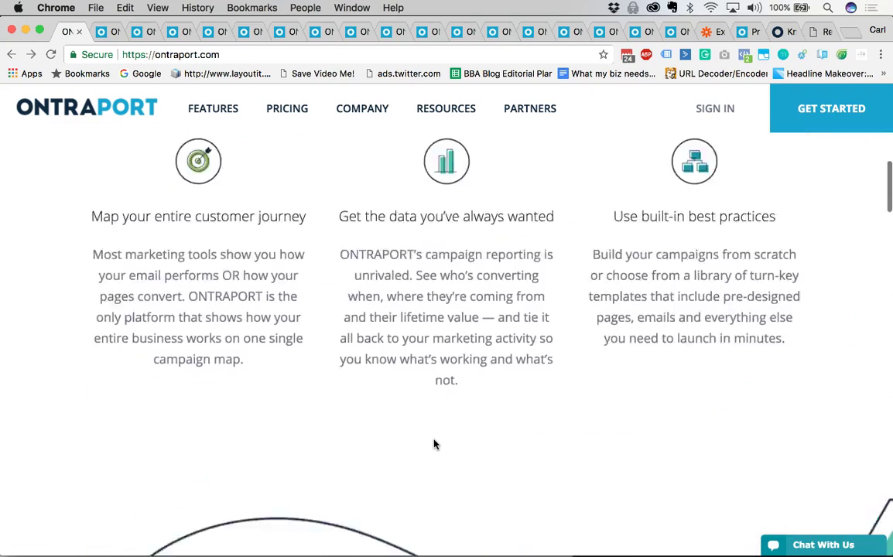
scroll(434, 444, "up", 5)
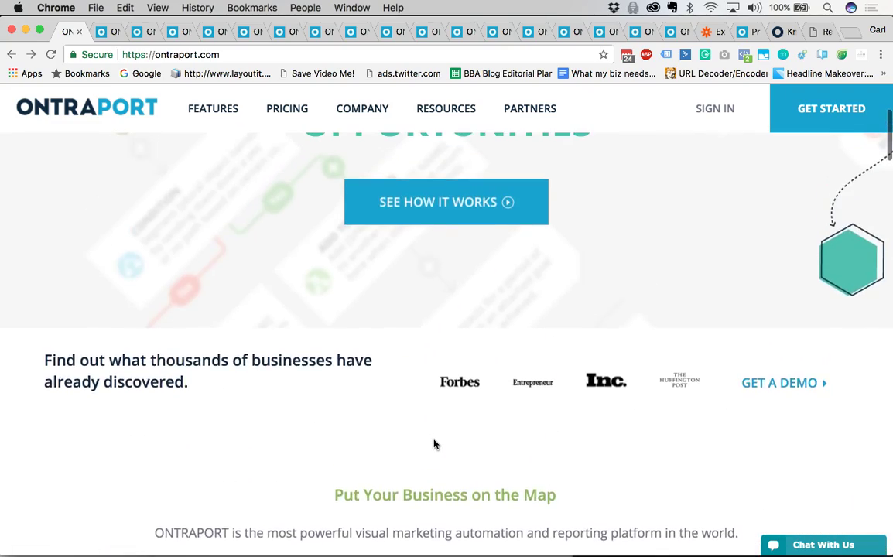
scroll(434, 444, "up", 2)
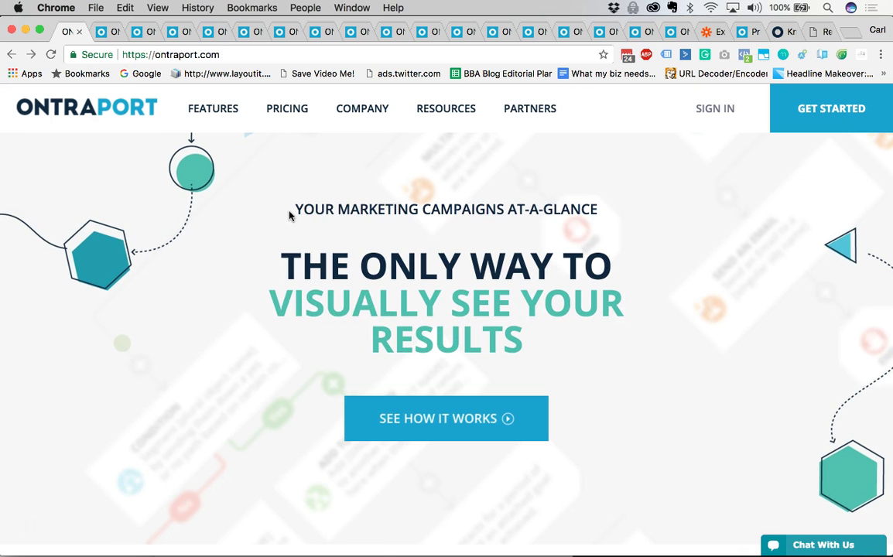
mouse_move(215, 114)
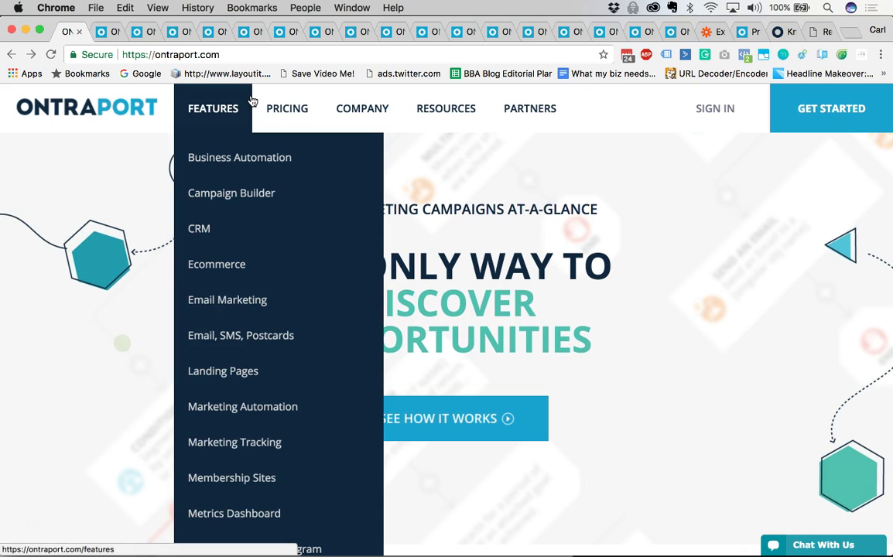
Switch to the ONTRAPORT app's Metrics Dashboard and look over its main sections, from Contacts to Tracking
left_click(111, 34)
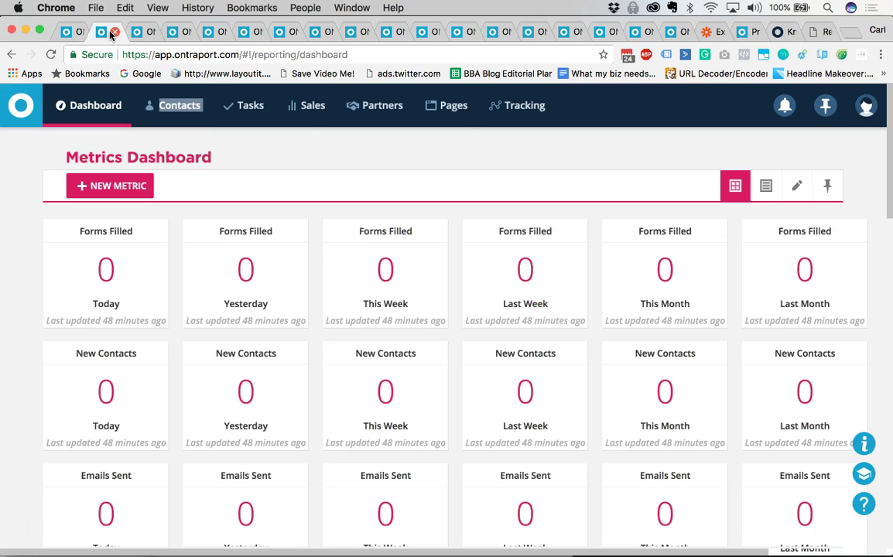
left_click(23, 201)
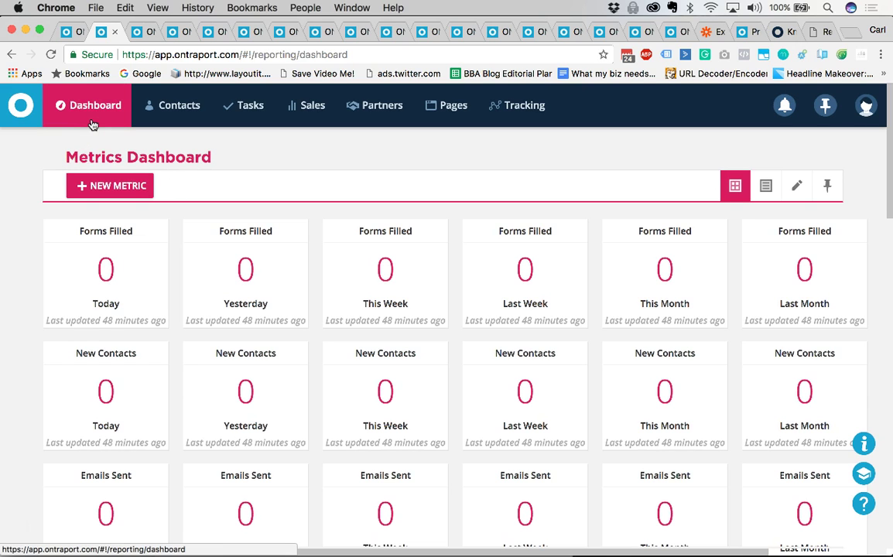
mouse_move(178, 123)
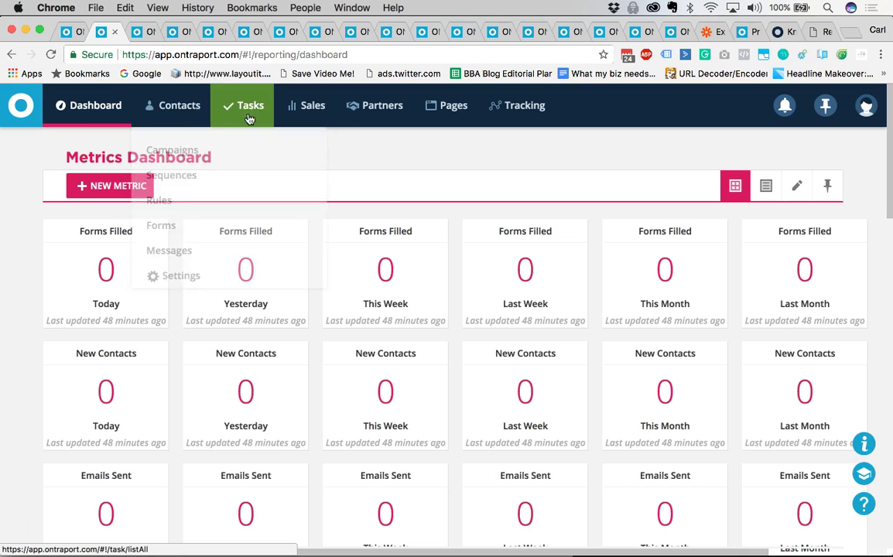
mouse_move(379, 118)
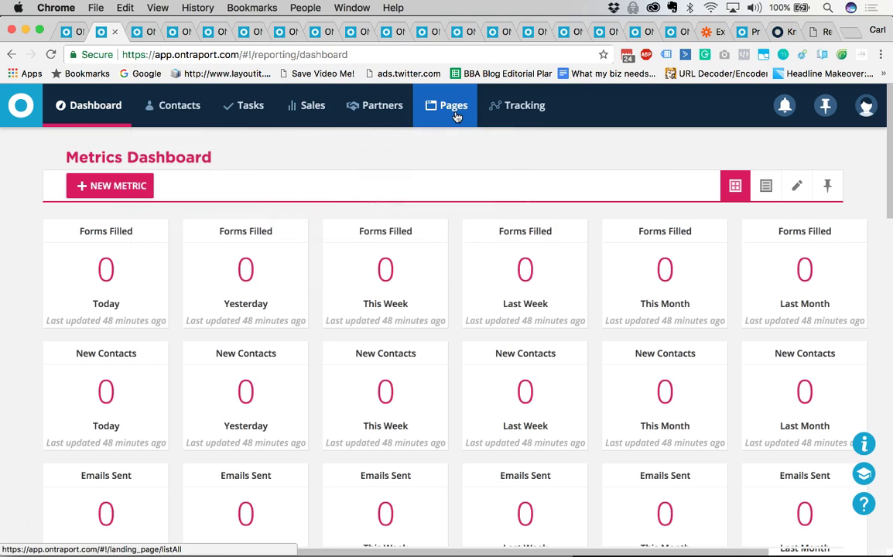
mouse_move(865, 107)
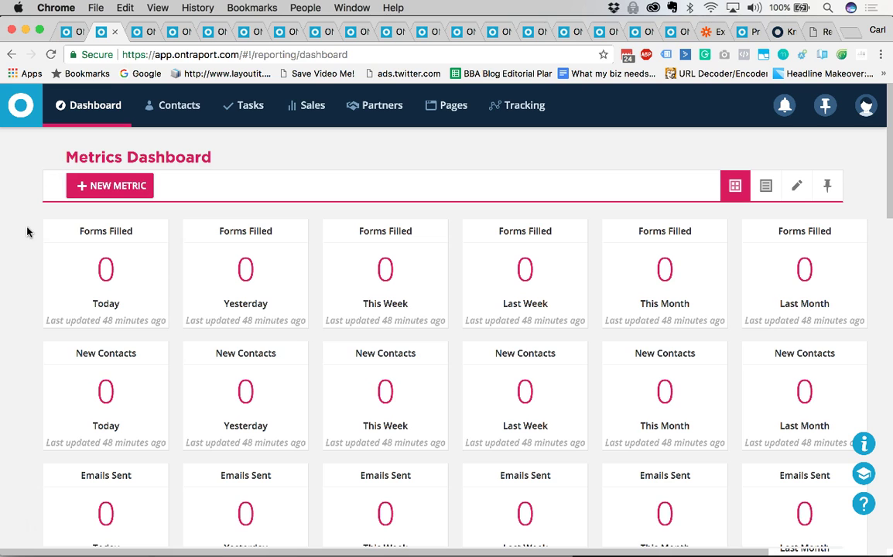
Examine the Metrics Dashboard tiles for forms, contacts, emails, sales and tasks across the different timeframes
scroll(27, 239, "down", 1)
scroll(27, 239, "up", 1)
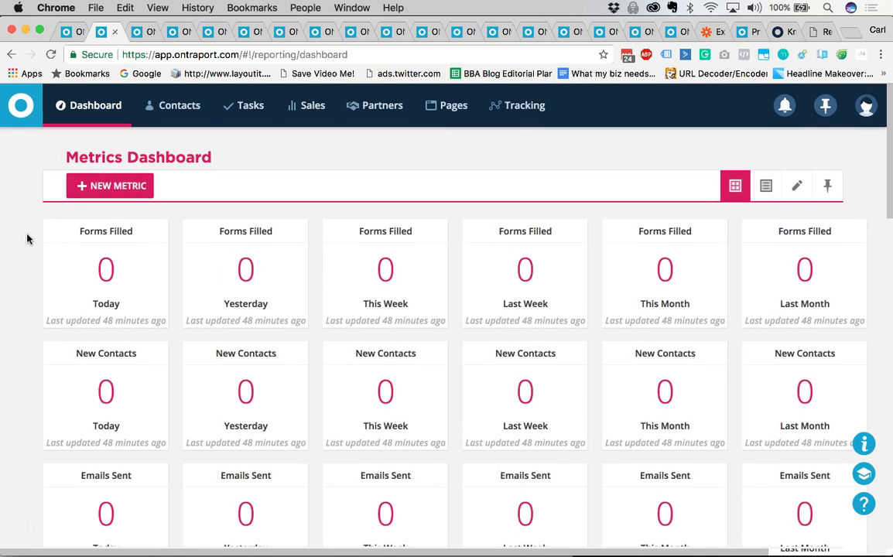
scroll(27, 239, "down", 20)
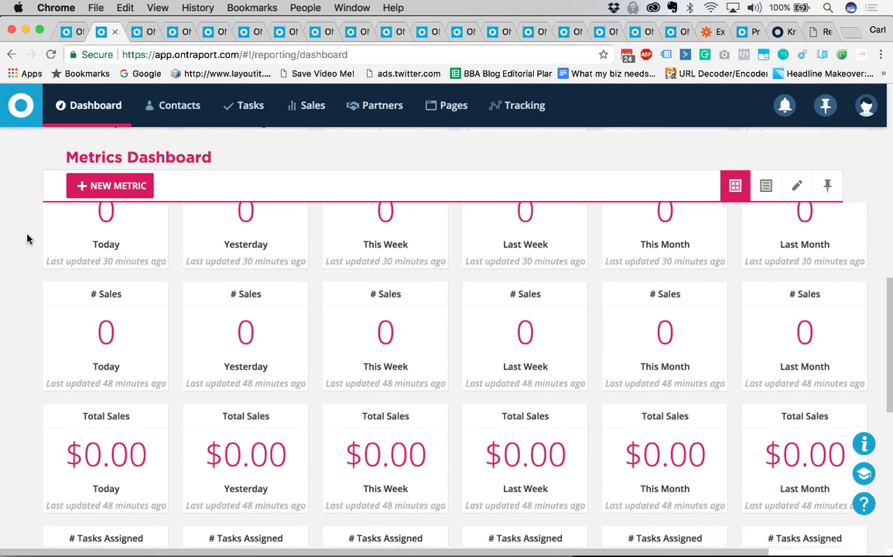
scroll(27, 239, "down", 4)
scroll(27, 239, "up", 13)
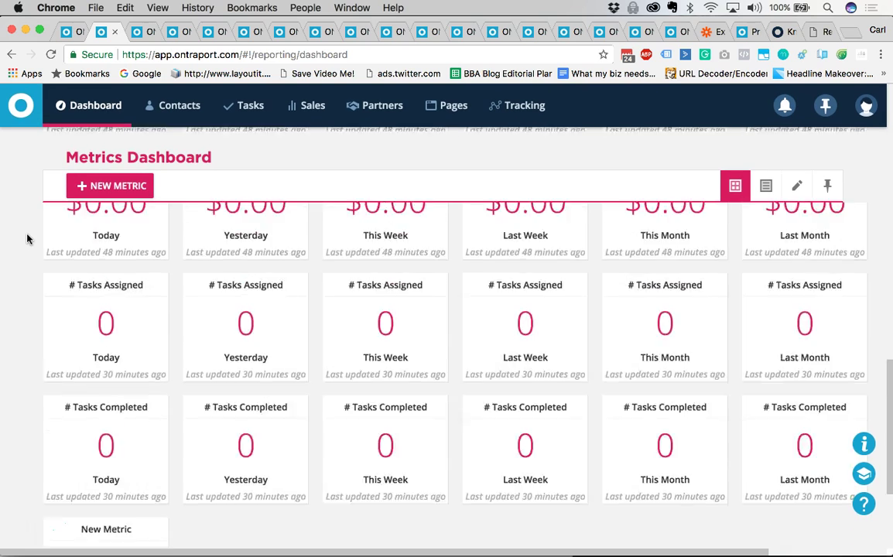
scroll(27, 239, "up", 9)
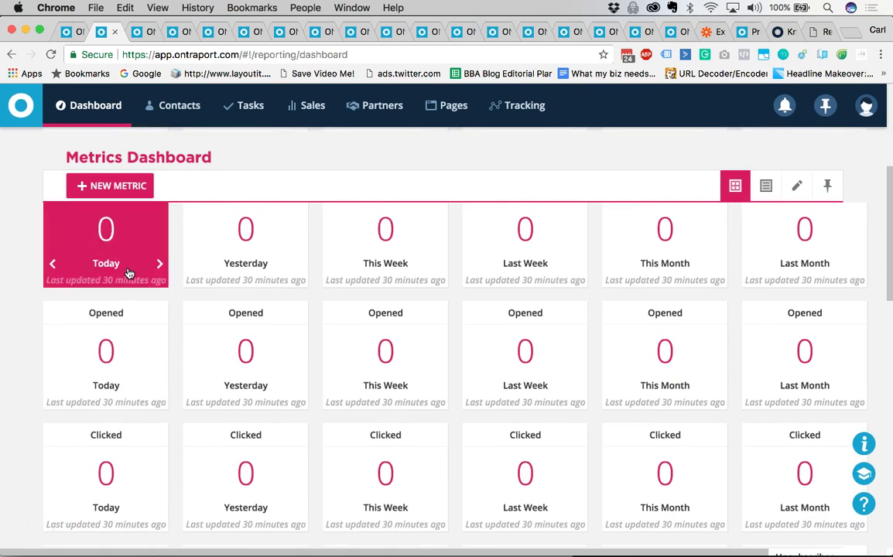
scroll(148, 272, "up", 7)
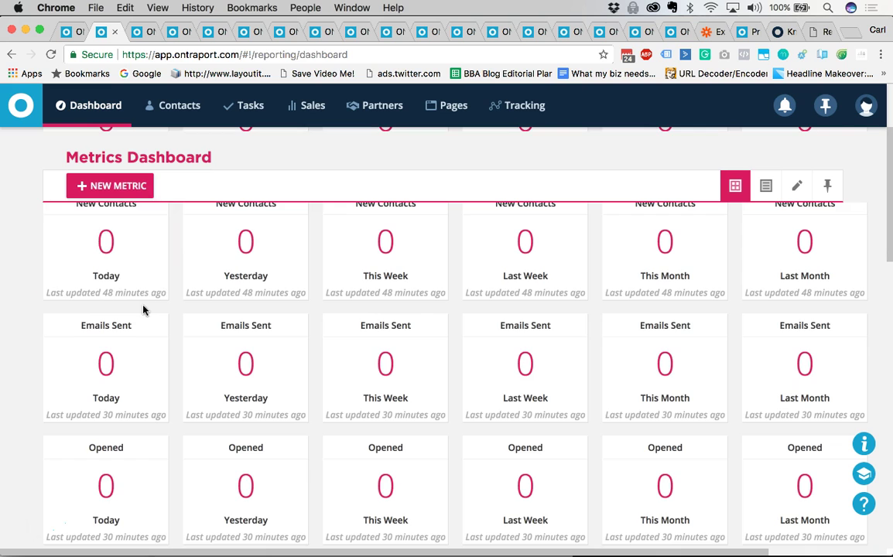
scroll(114, 265, "up", 1)
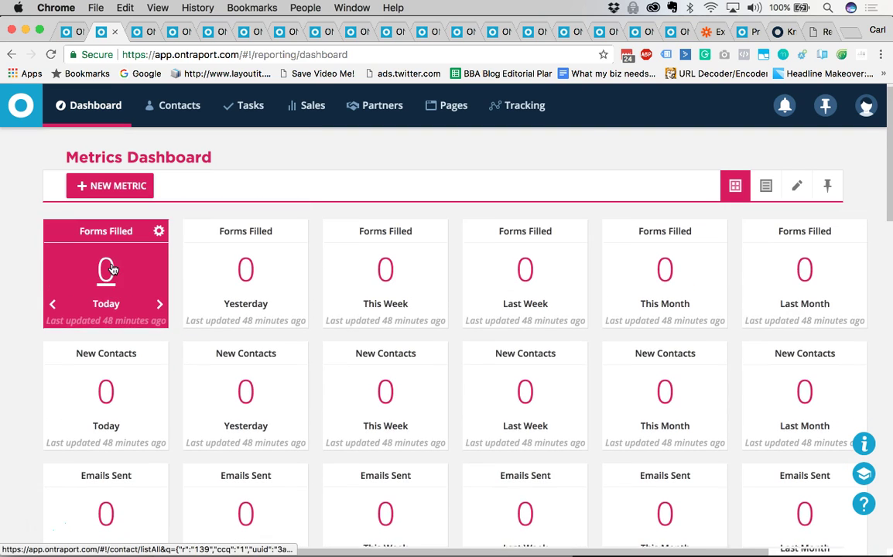
Open the settings of the Forms Filled metric for Today and review the available kinds of metric
left_click(158, 233)
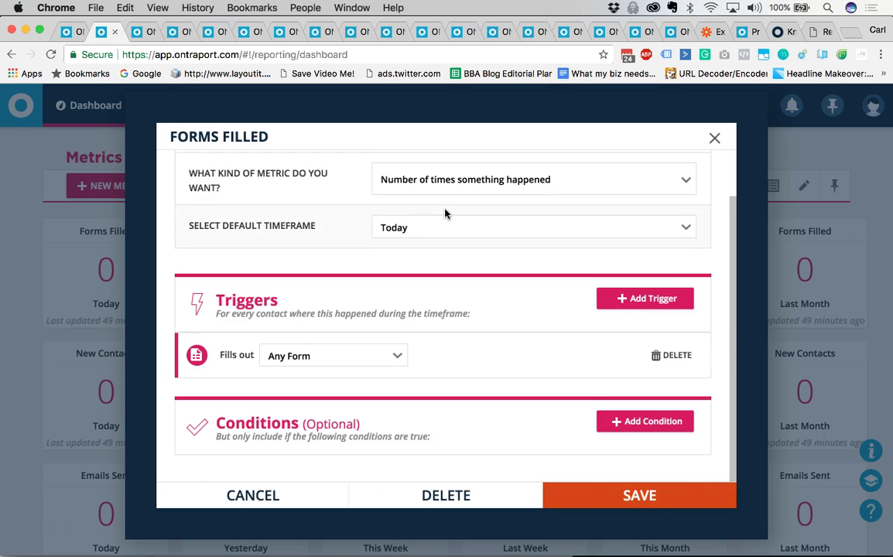
scroll(444, 213, "up", 1)
left_click(408, 184)
left_click_drag(440, 185, 372, 184)
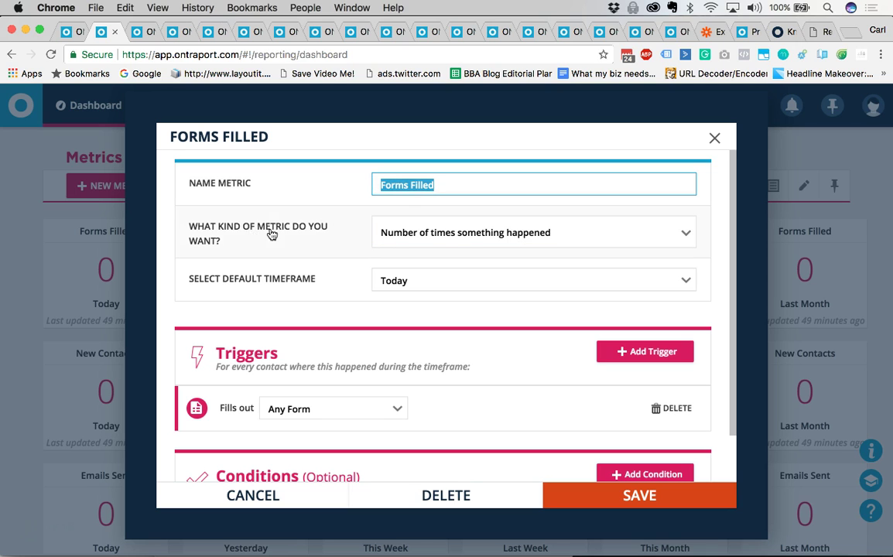
left_click(451, 235)
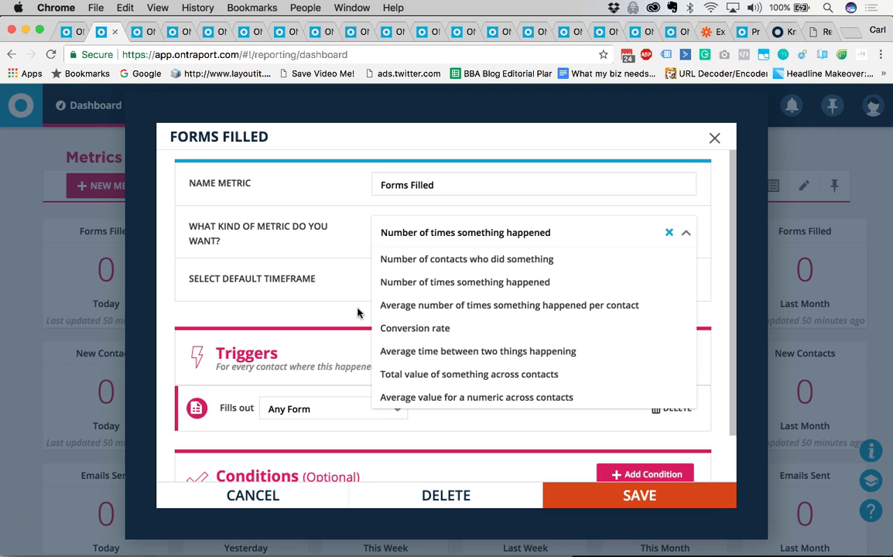
left_click(357, 313)
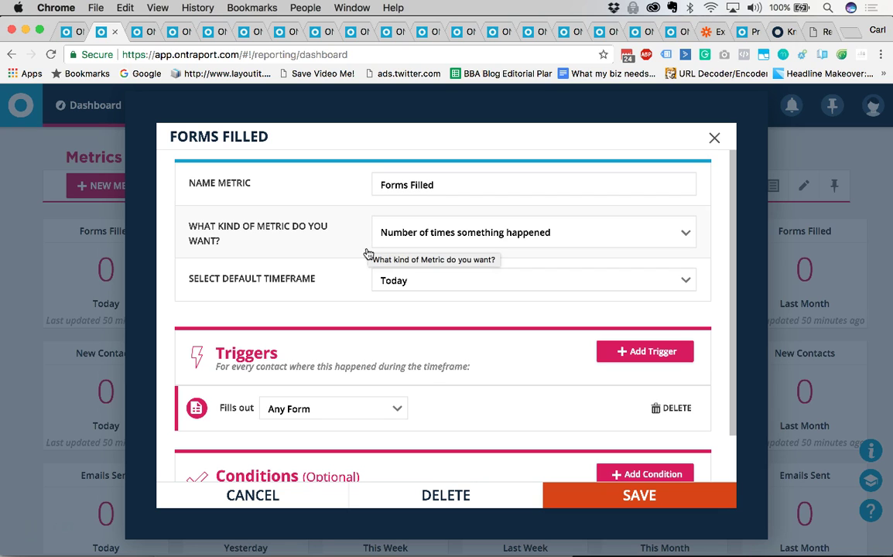
Set the Forms Filled metric's default timeframe to Last 30 Days and review its triggers and conditions
left_click(445, 283)
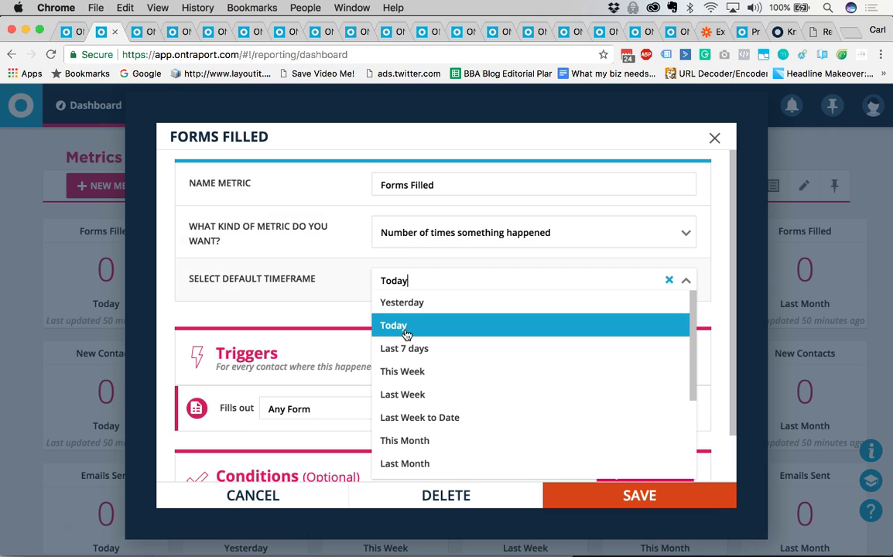
scroll(408, 463, "down", 2)
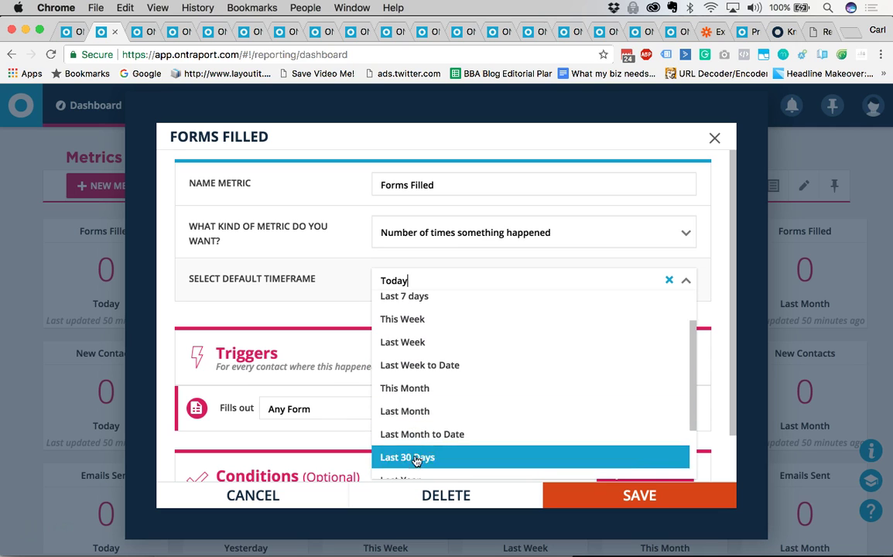
scroll(425, 460, "down", 2)
left_click(430, 412)
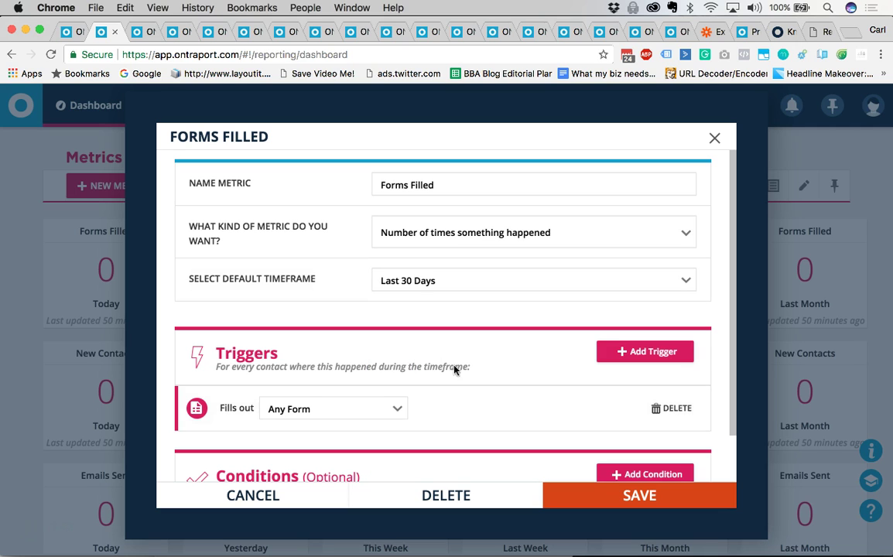
scroll(377, 335, "down", 2)
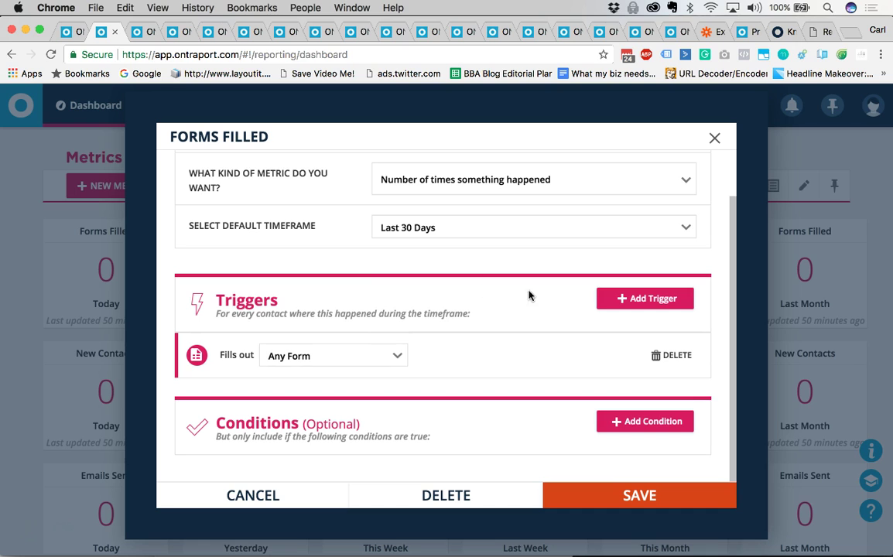
scroll(418, 305, "up", 1)
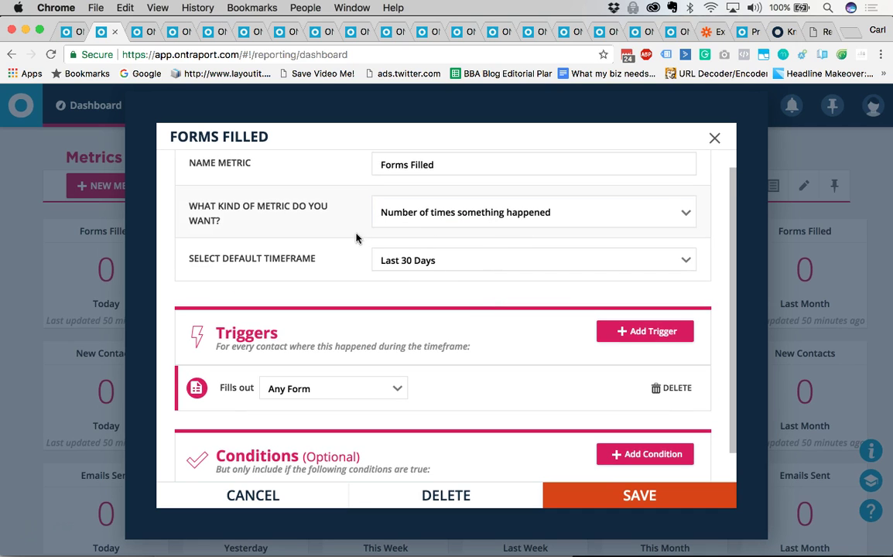
scroll(348, 303, "down", 1)
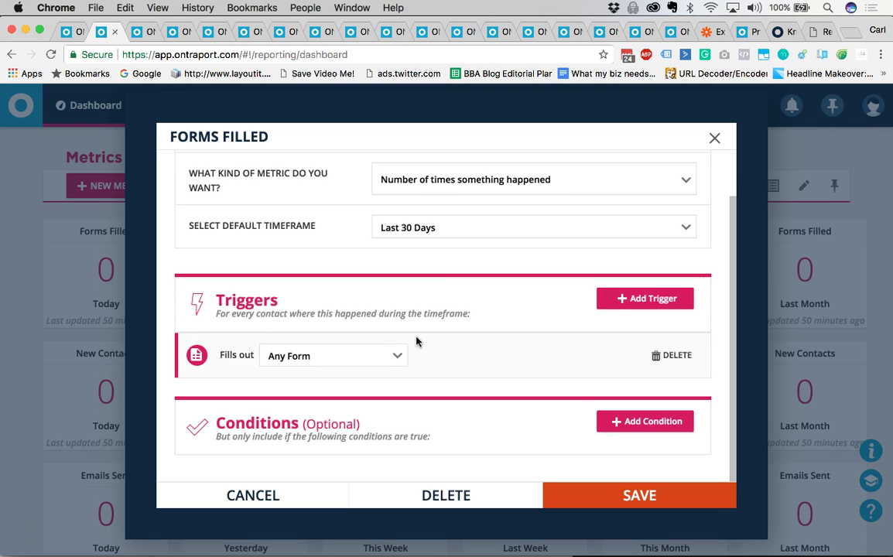
scroll(425, 309, "up", 2)
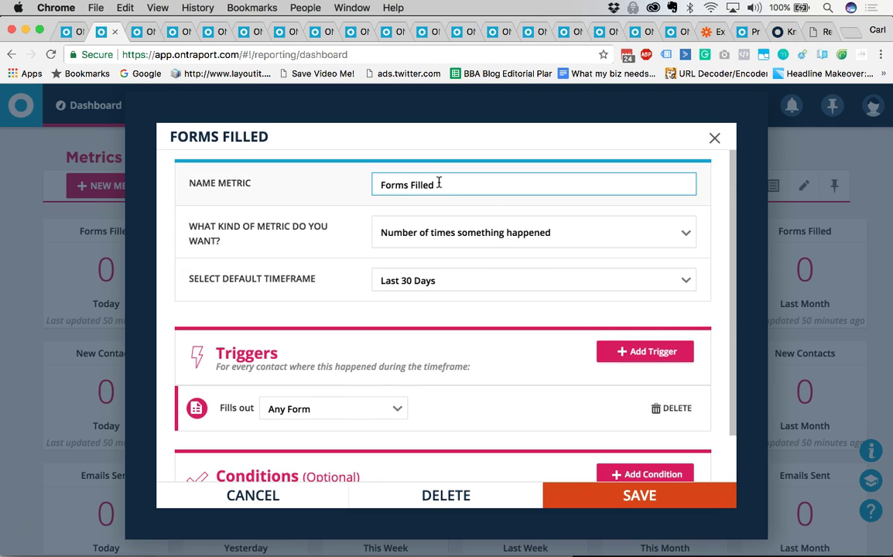
Limit the Forms Filled metric's trigger to the automation ebook form and rename the metric Ebook Submissions
left_click(375, 409)
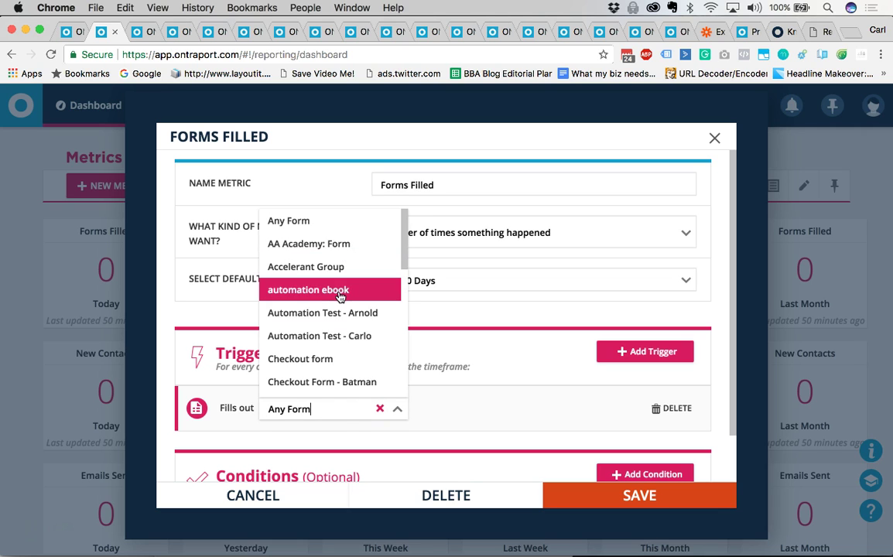
left_click(338, 291)
left_click(424, 185)
key("super+a")
type("Ebook Sum")
type("missions")
left_click(432, 186)
key("BackSpace")
type("b")
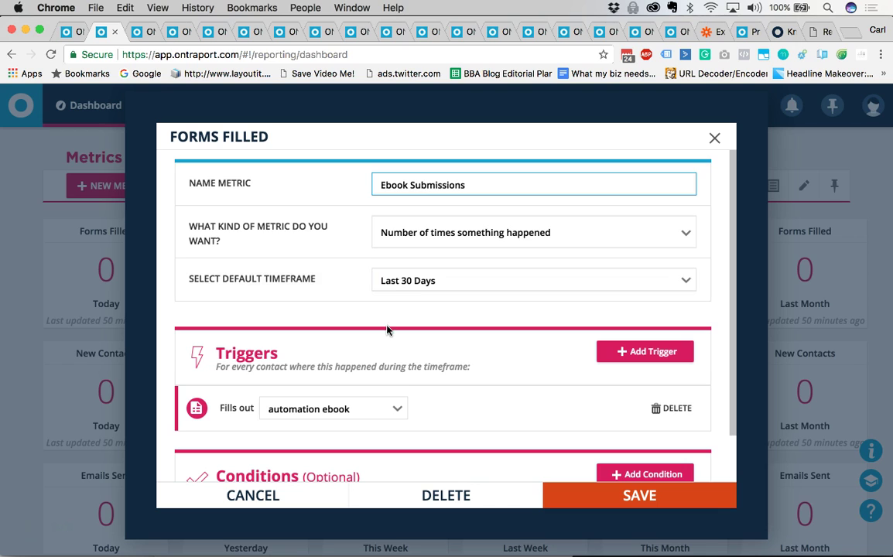
Add a condition to the metric that the contact does not have the Batman VIP Member tag
scroll(387, 338, "down", 2)
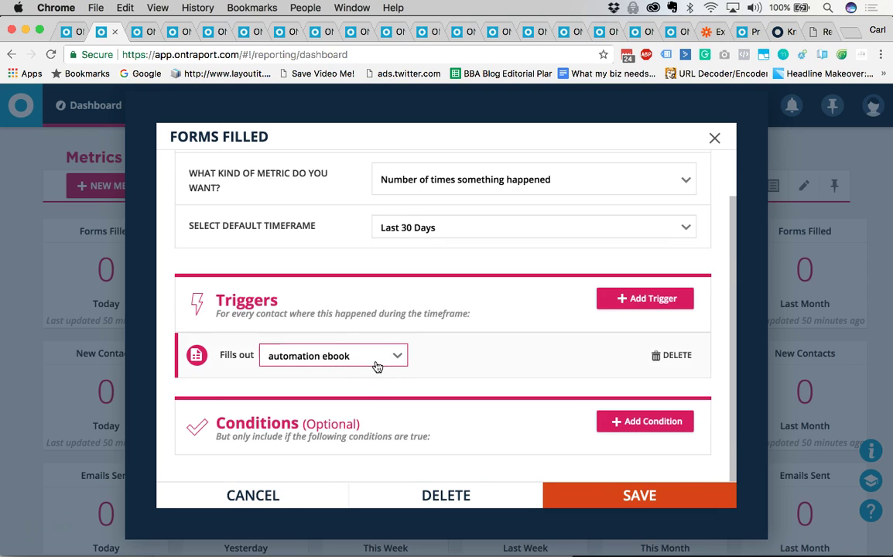
left_click(612, 420)
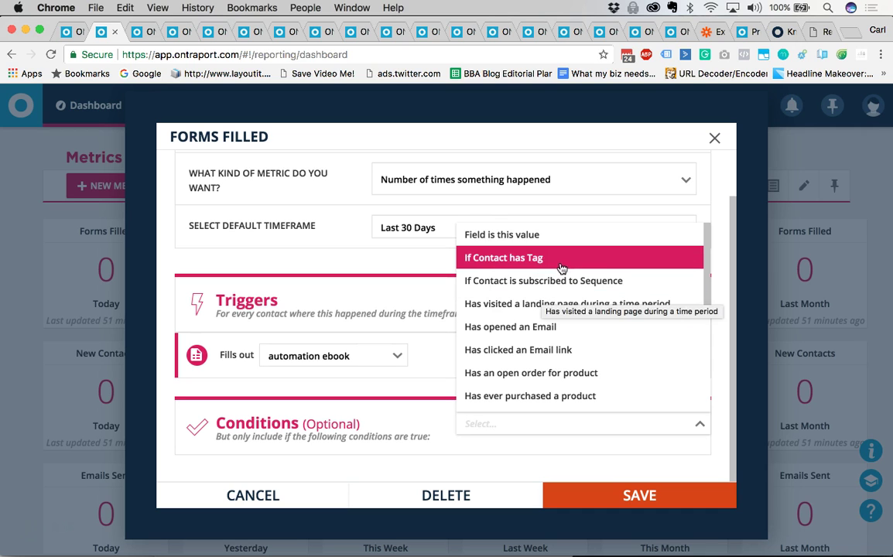
scroll(532, 273, "down", 5)
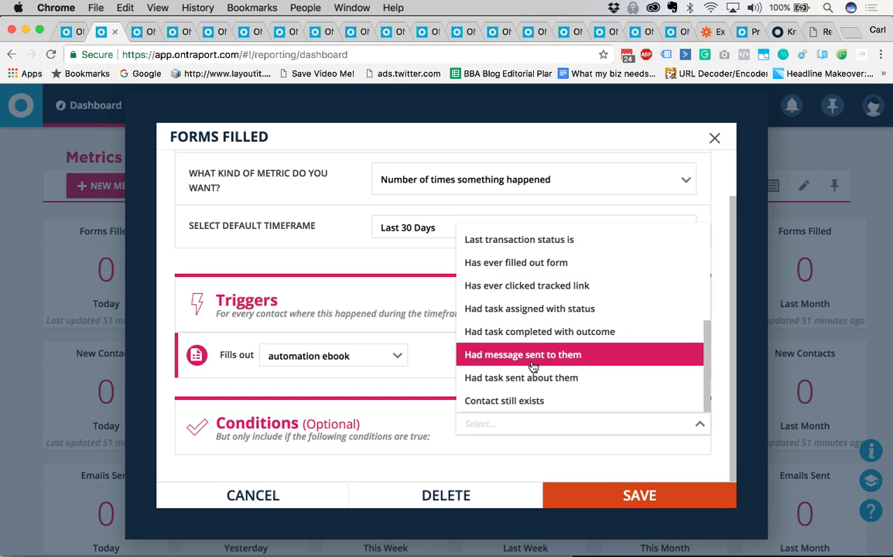
type("no t")
key("super+a")
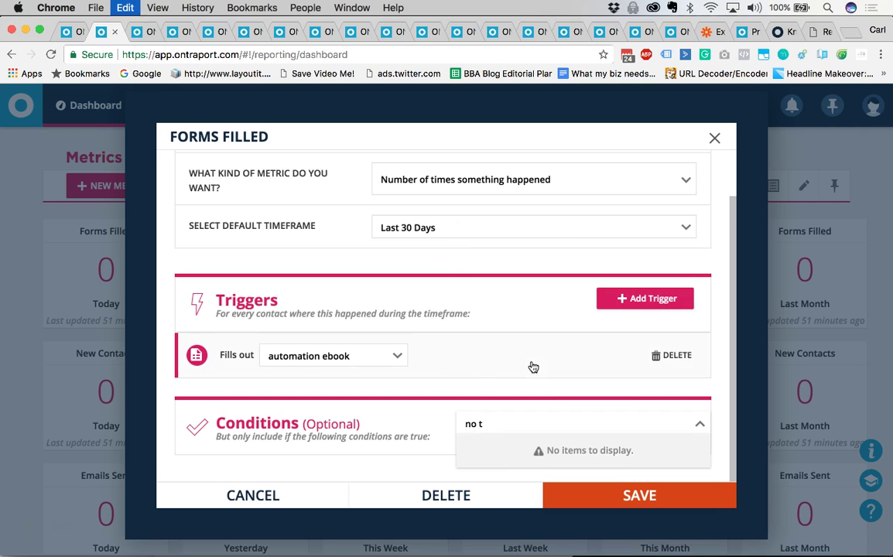
type("tag")
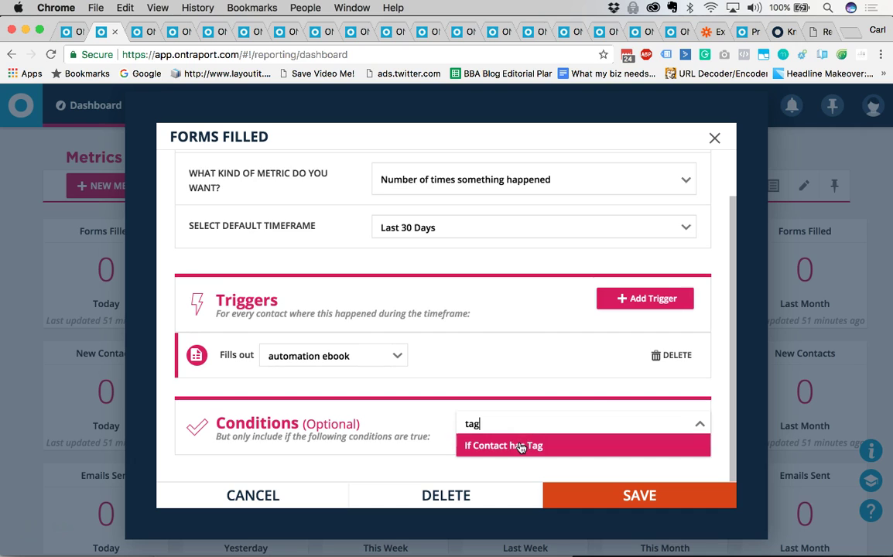
left_click(519, 447)
left_click(339, 433)
left_click(313, 477)
left_click(441, 436)
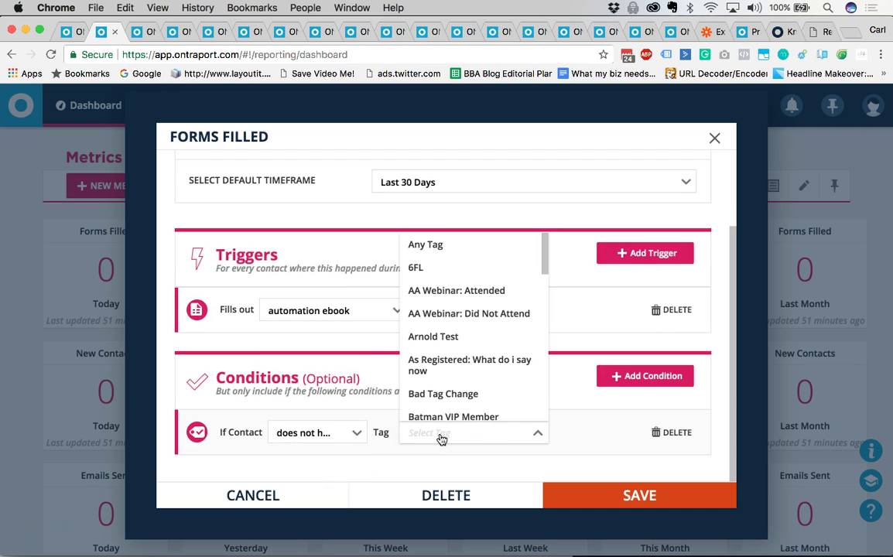
scroll(462, 373, "down", 3)
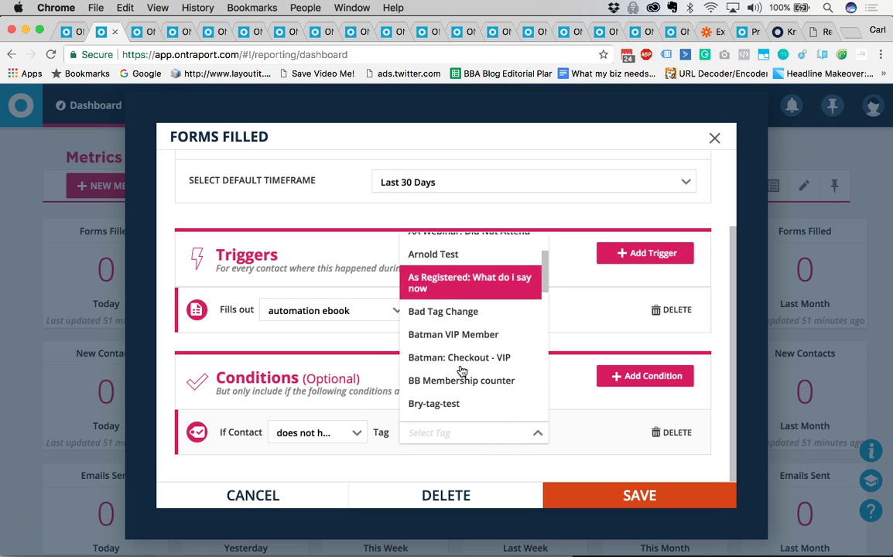
left_click(455, 313)
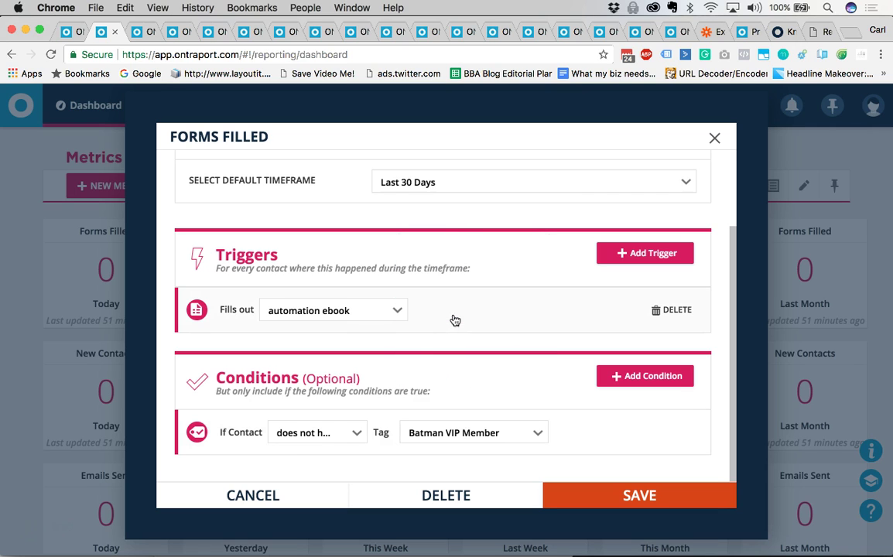
Extend the metric's name to Ebook Submissions (ex VIP) and save the metric
scroll(499, 340, "up", 3)
left_click(480, 183)
type("(ex VIP)")
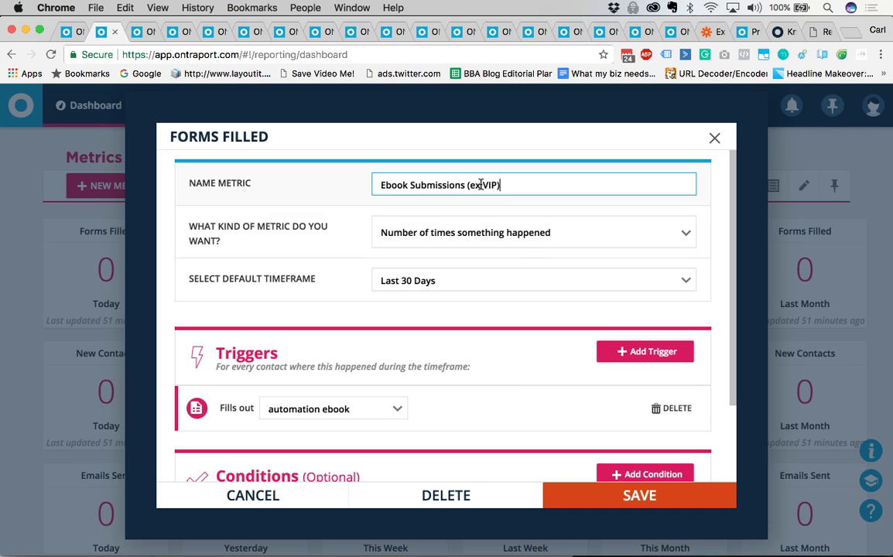
scroll(480, 243, "down", 3)
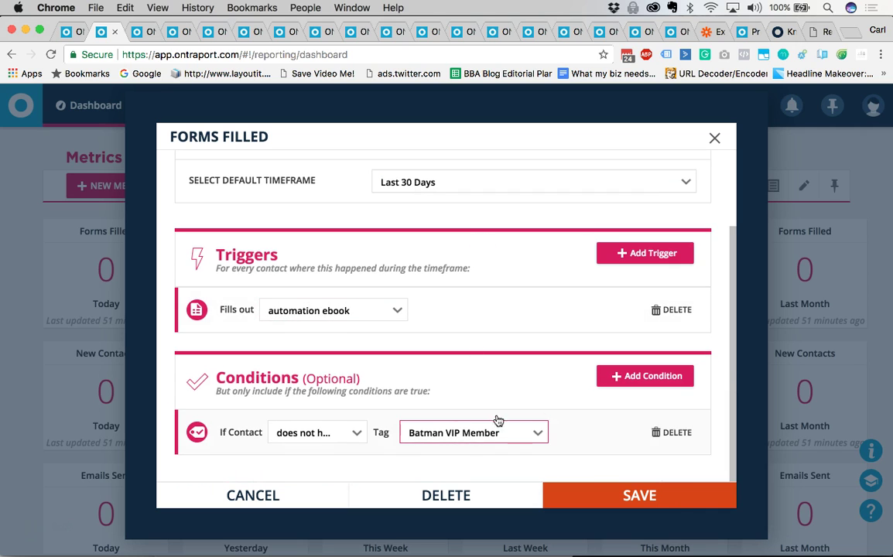
left_click(610, 497)
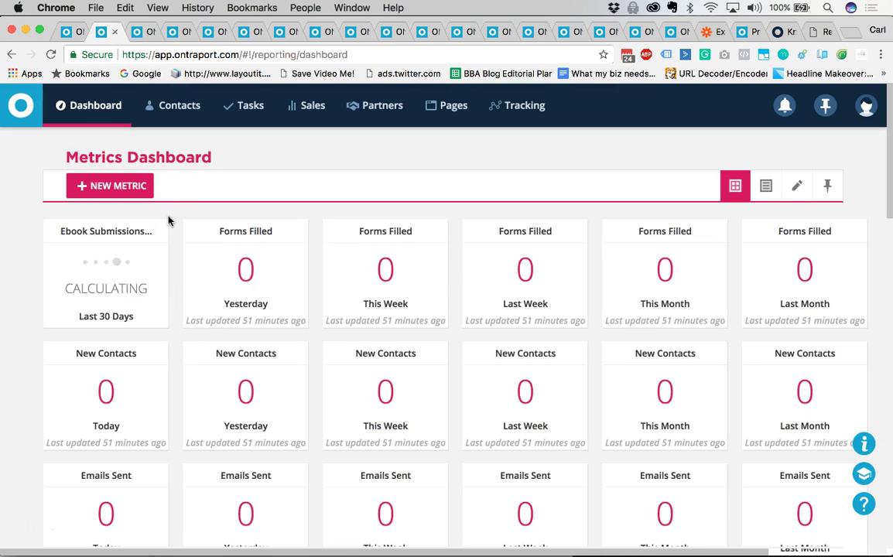
Cycle the Forms Filled tile for Yesterday through timeframes such as Last 7 days and Last Week, and return it to Yesterday
mouse_move(167, 271)
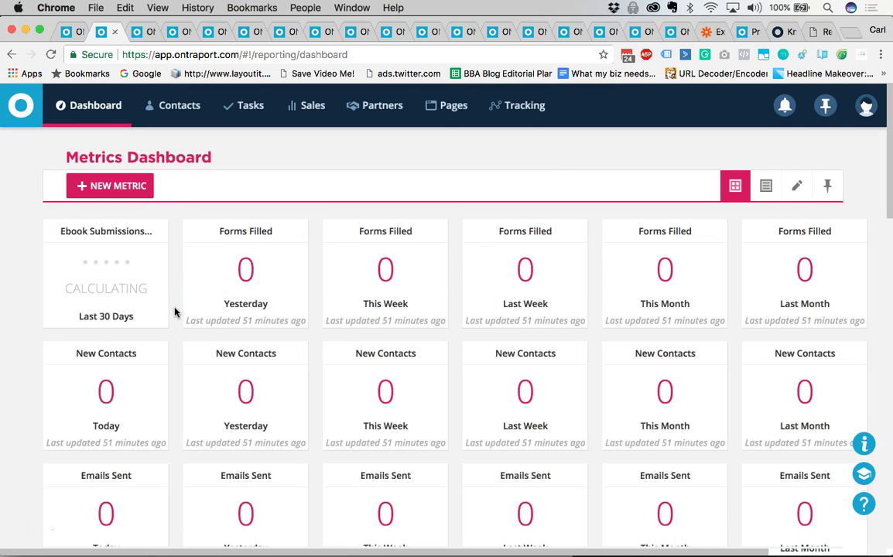
mouse_move(292, 305)
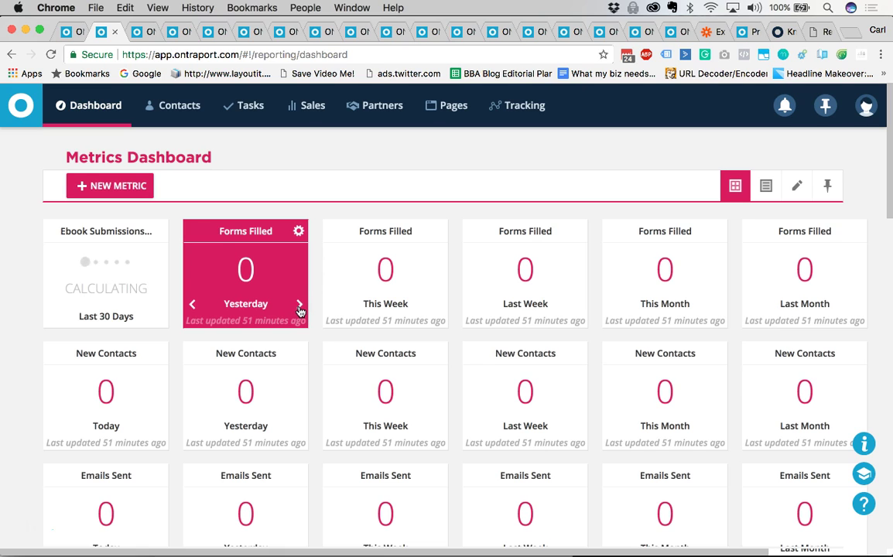
left_click(296, 309)
left_click(194, 308)
mouse_move(247, 307)
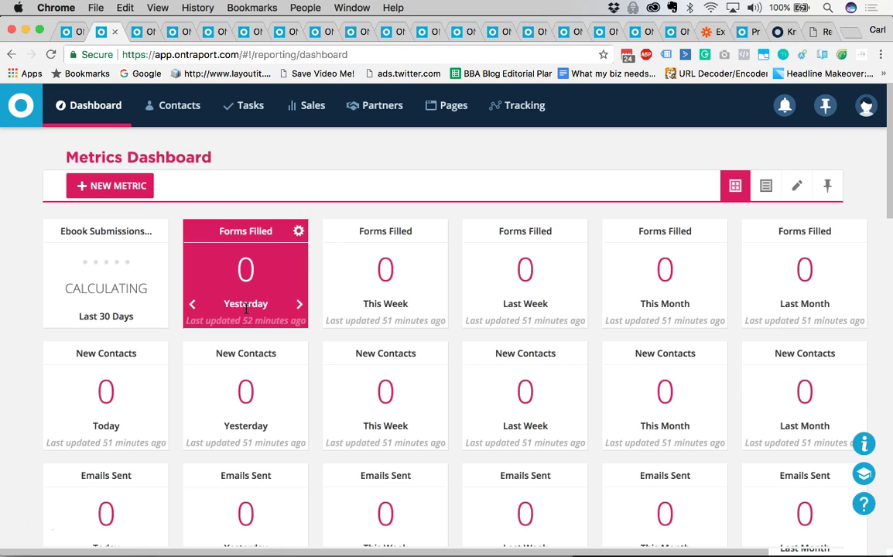
left_click(299, 306)
left_click(299, 307)
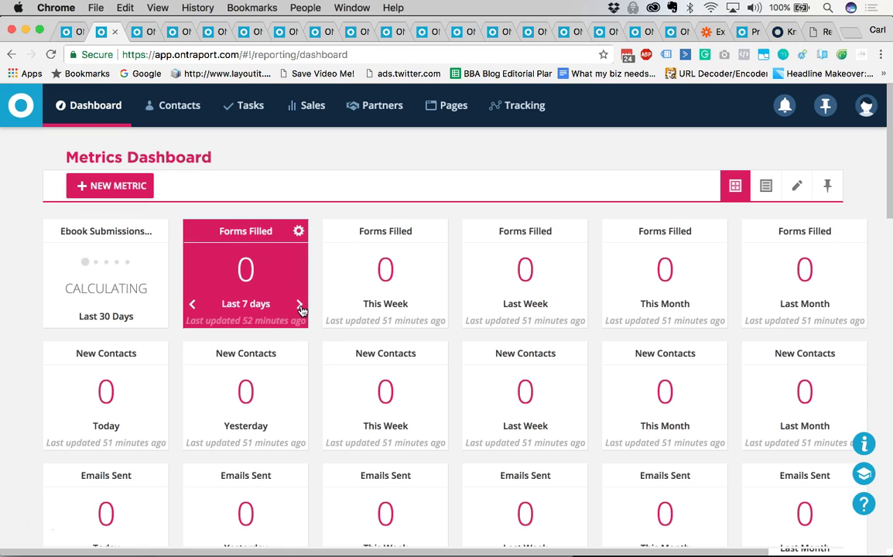
left_click(299, 306)
left_click(300, 307)
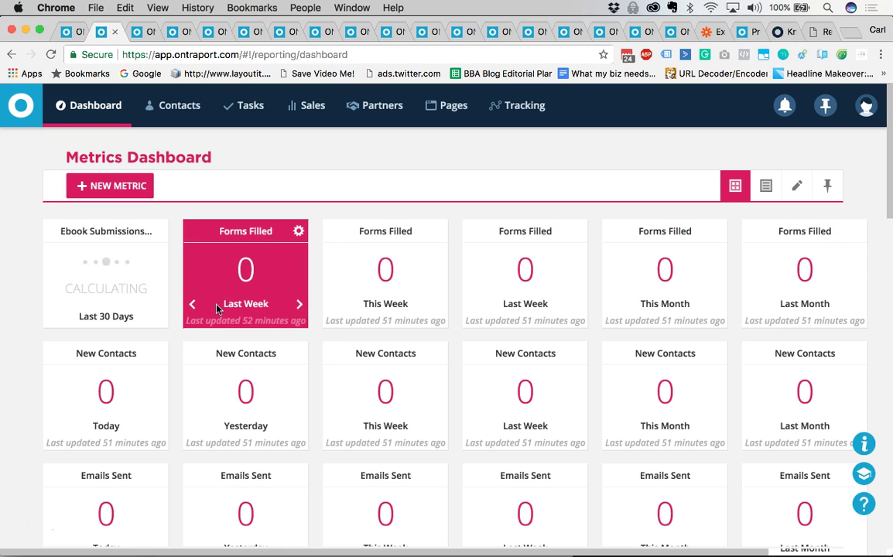
left_click(192, 305)
left_click(193, 305)
left_click(192, 306)
left_click(193, 306)
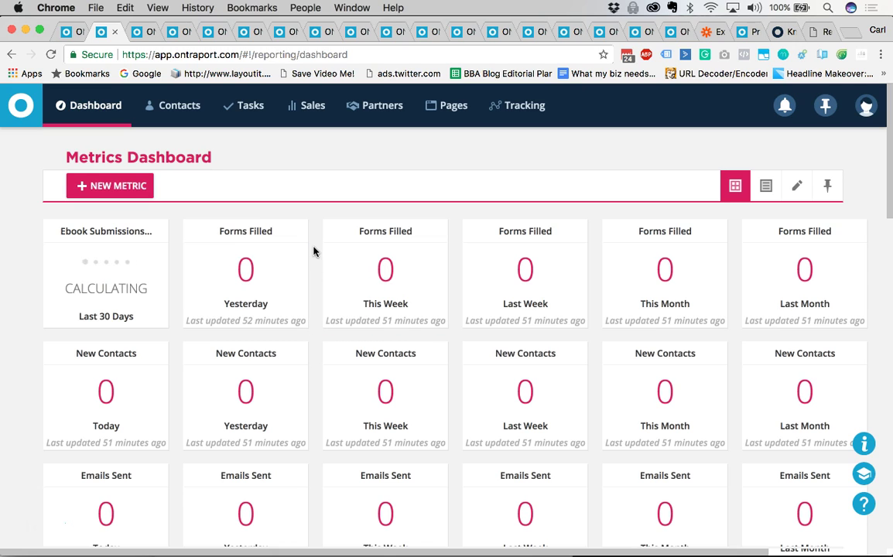
Add a new metric with its default settings, close its settings and finish editing the dashboard
left_click(111, 186)
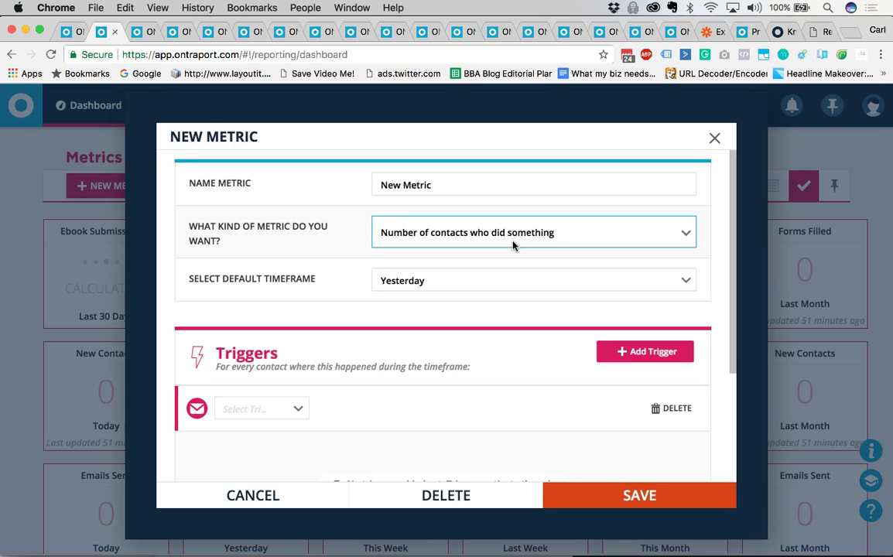
left_click(714, 137)
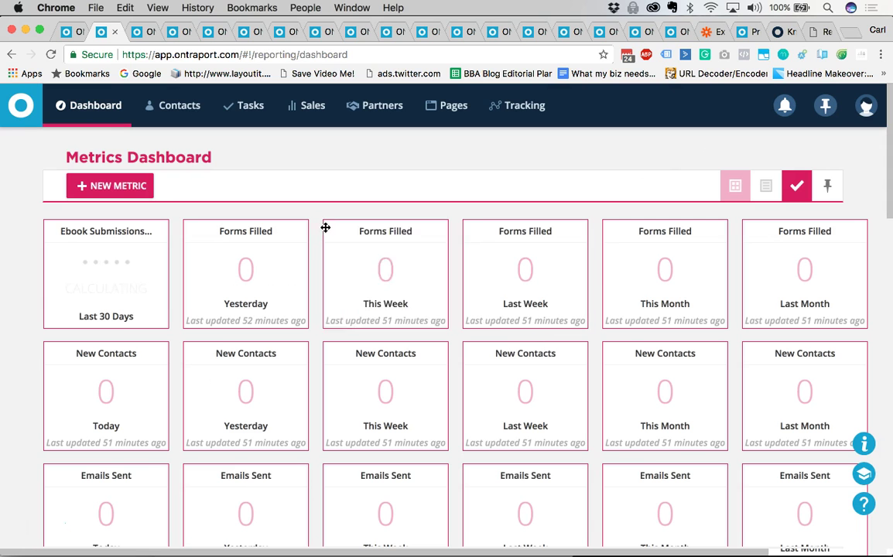
scroll(388, 342, "down", 20)
scroll(388, 340, "up", 10)
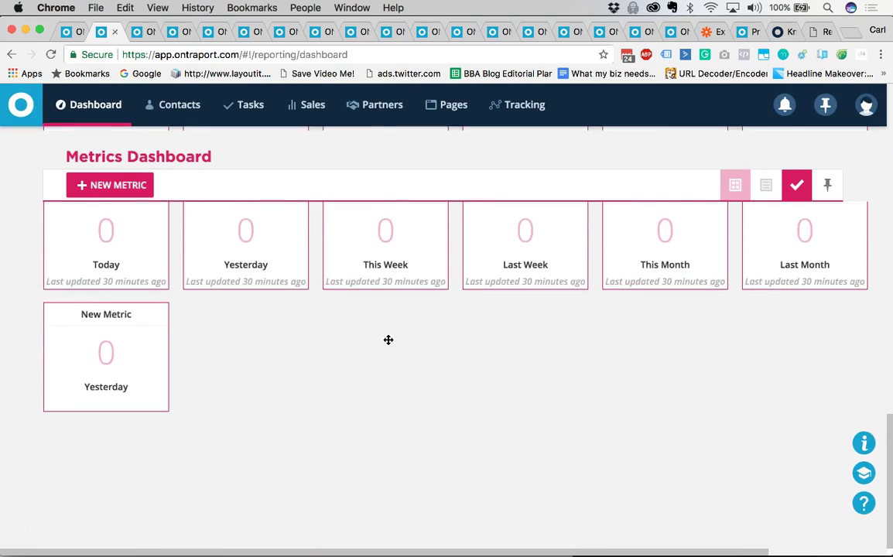
scroll(320, 304, "up", 10)
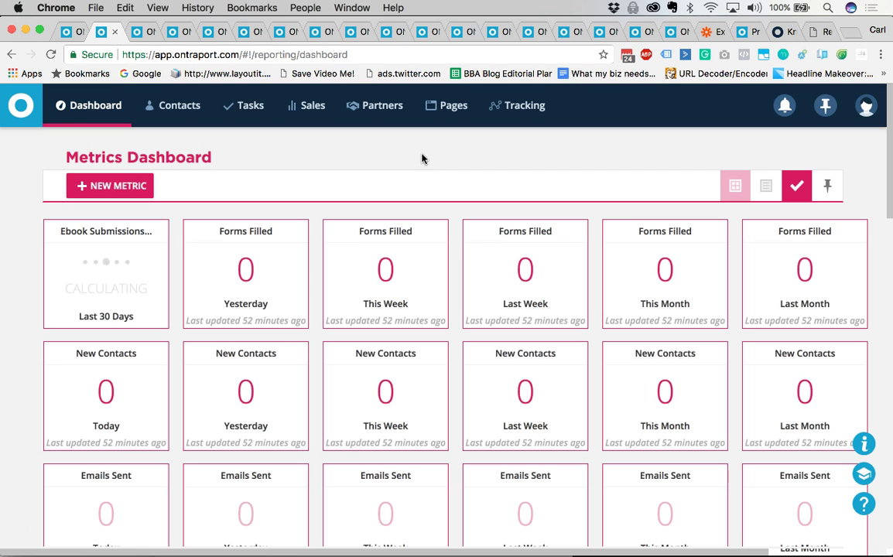
left_click(794, 191)
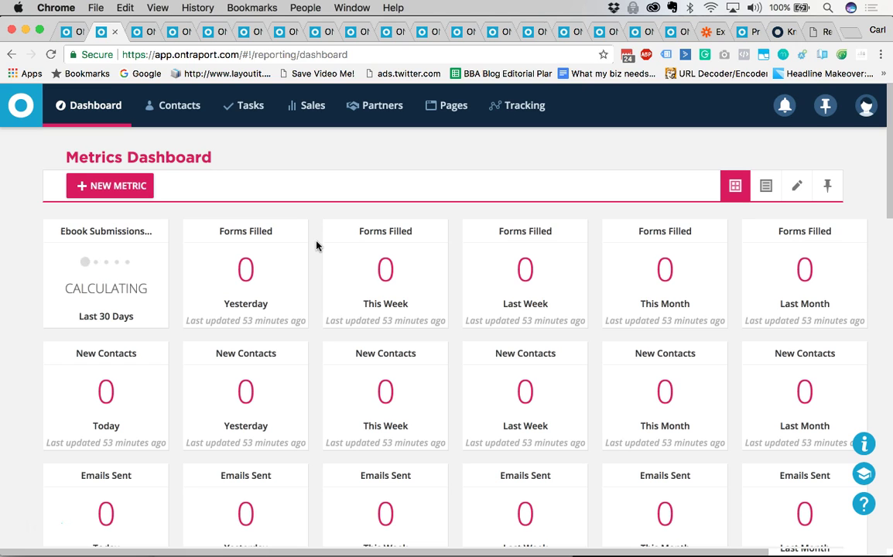
scroll(316, 246, "down", 2)
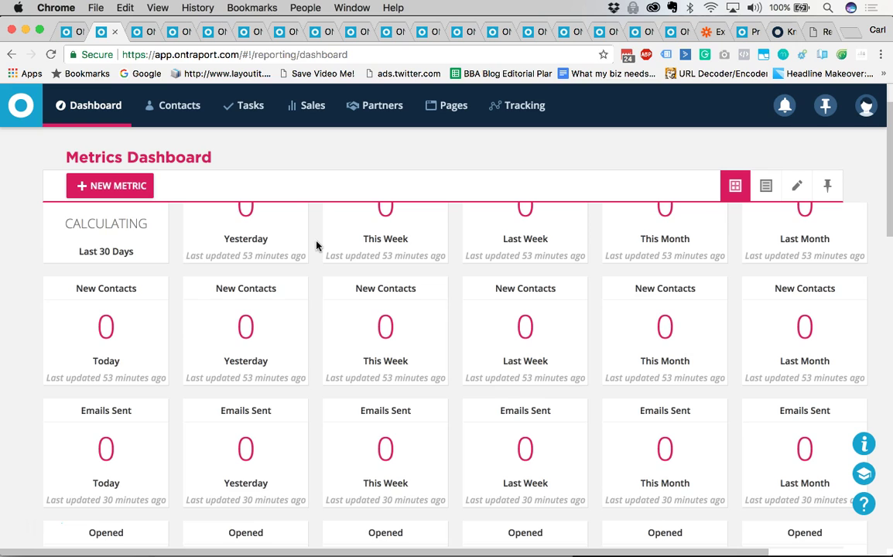
scroll(316, 246, "up", 2)
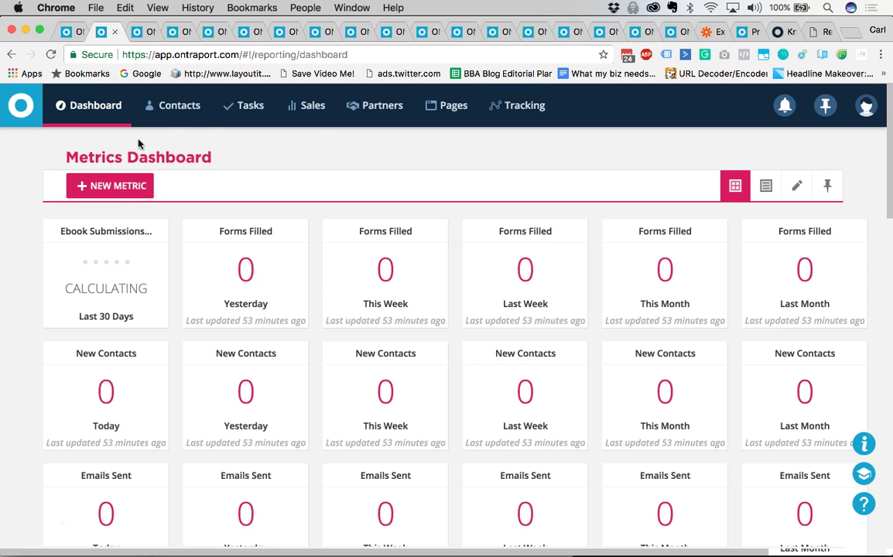
Go to the Contacts list and search it for a contact by first name
left_click(159, 116)
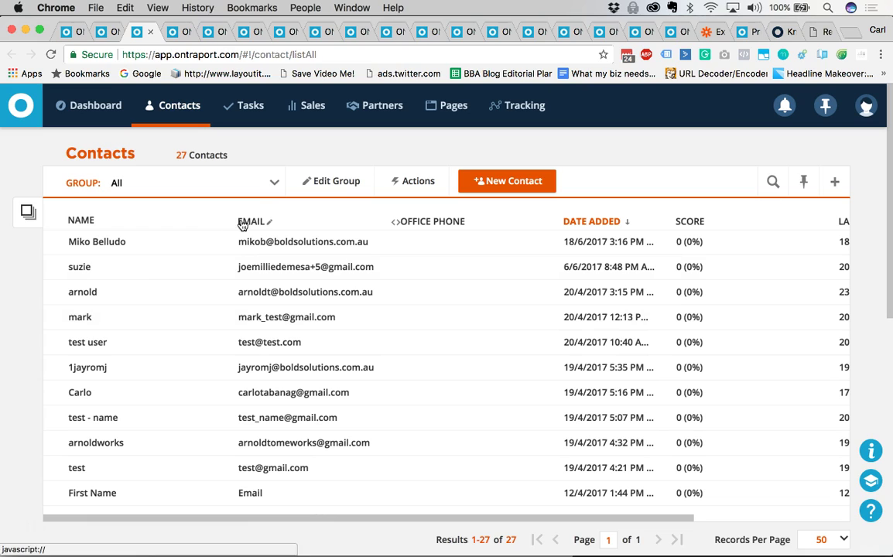
left_click(772, 182)
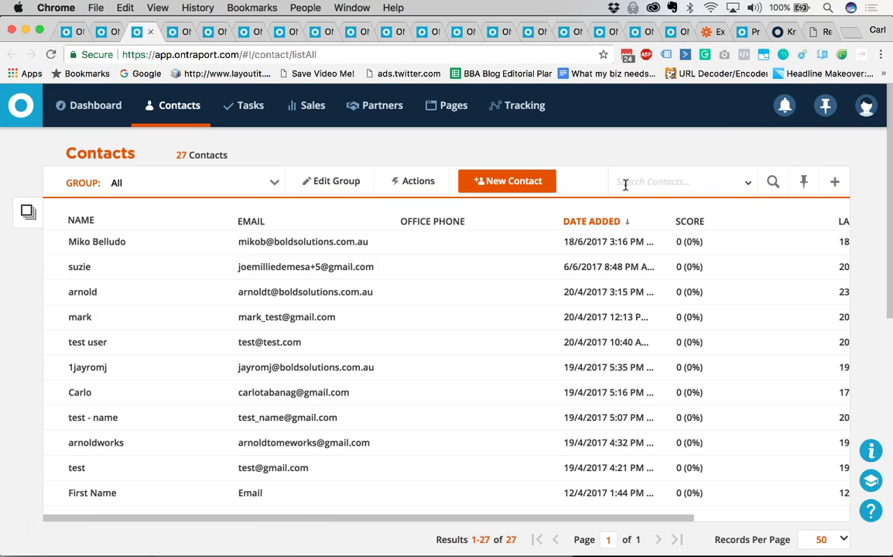
type("miko")
key("Return")
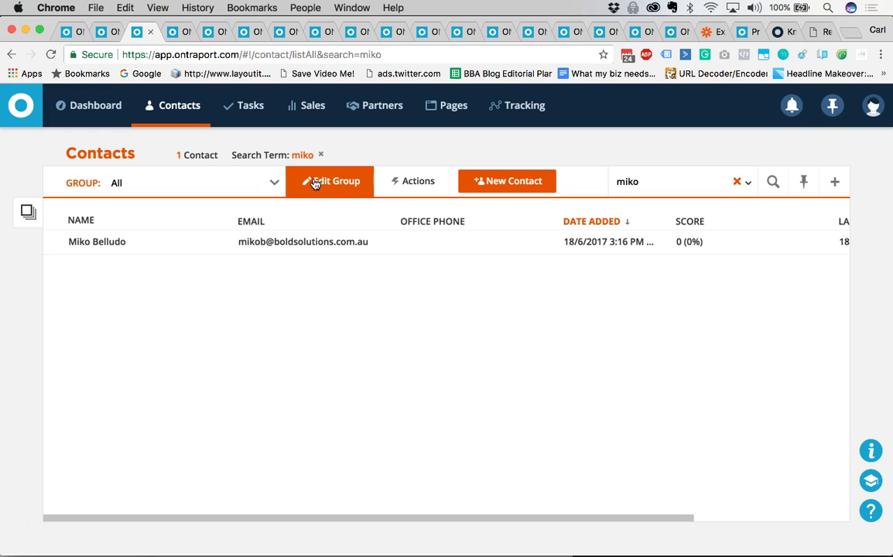
Filter the contacts by the Australia group and clear the name search
left_click(274, 185)
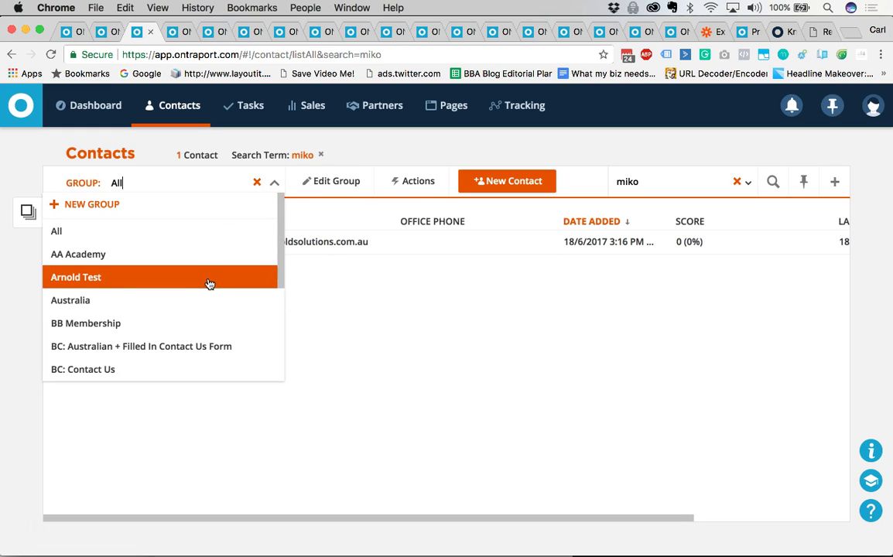
left_click(186, 301)
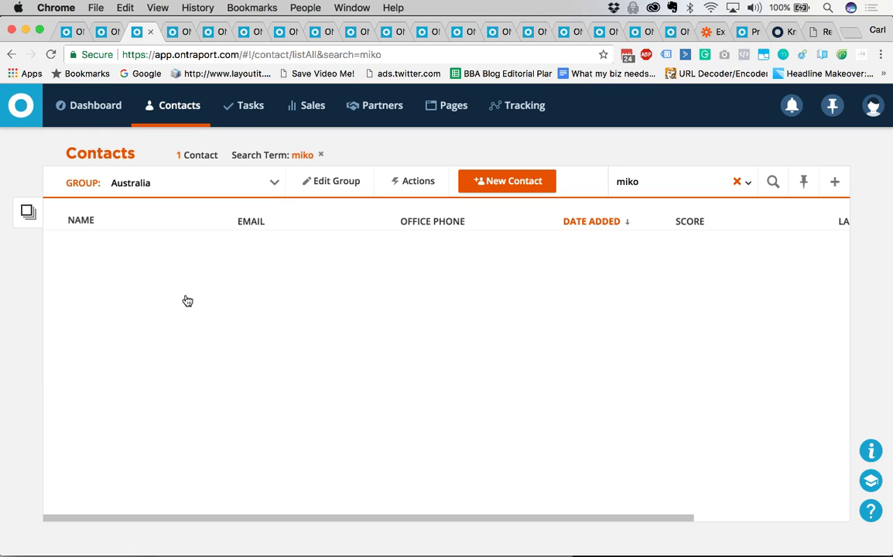
left_click(737, 182)
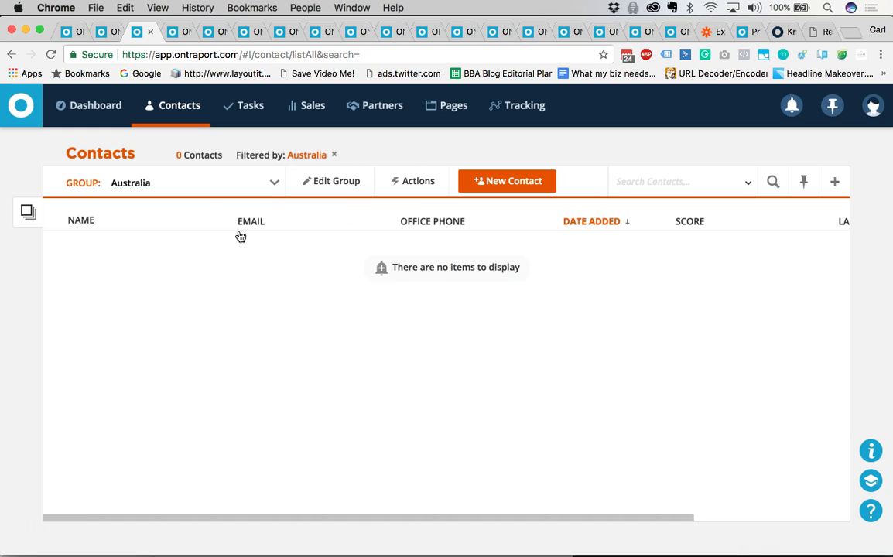
Review the Australia group's conditions, save the group and set the contact list back to the All group
left_click(324, 193)
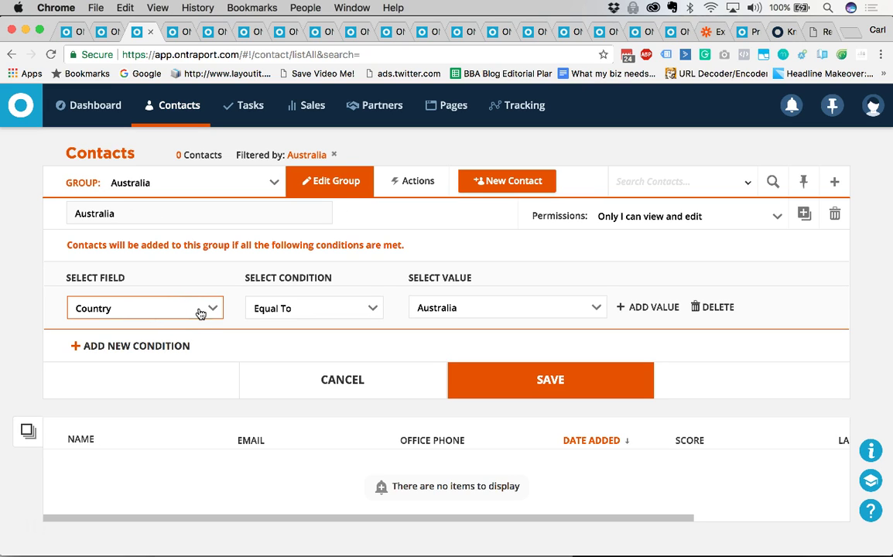
left_click(504, 379)
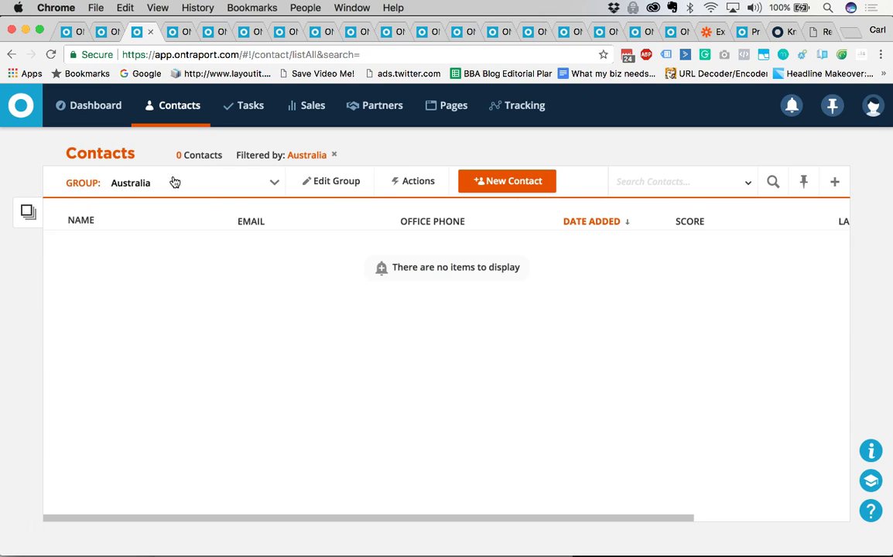
left_click(270, 182)
left_click(185, 236)
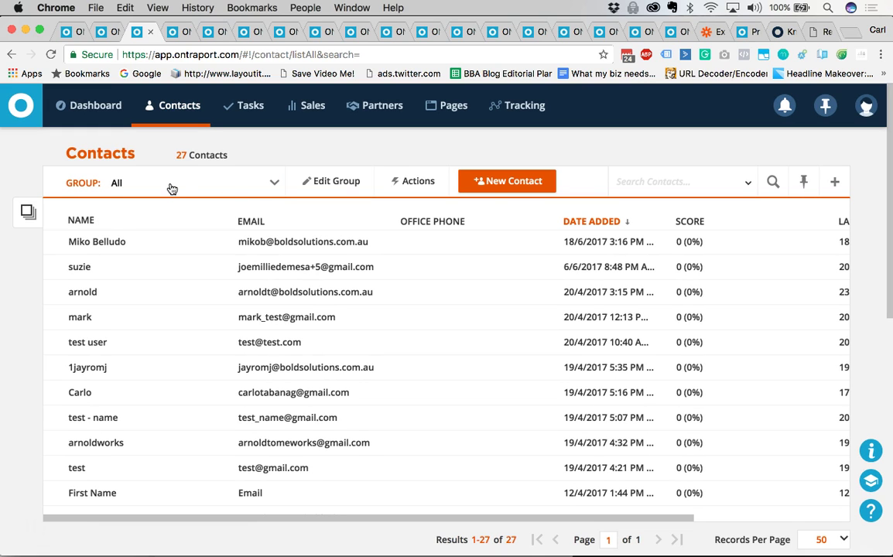
Select all contacts in the All group, review the available bulk actions, and deselect them all
left_click(28, 213)
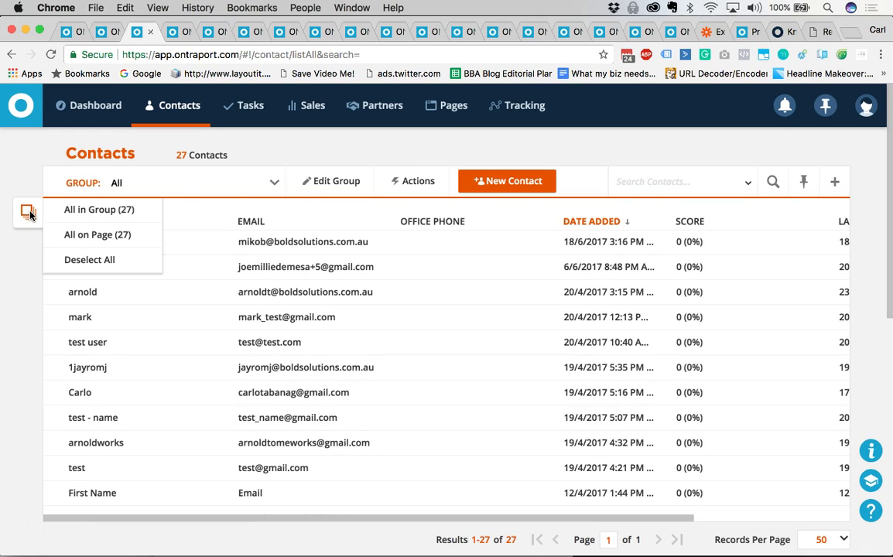
left_click(92, 217)
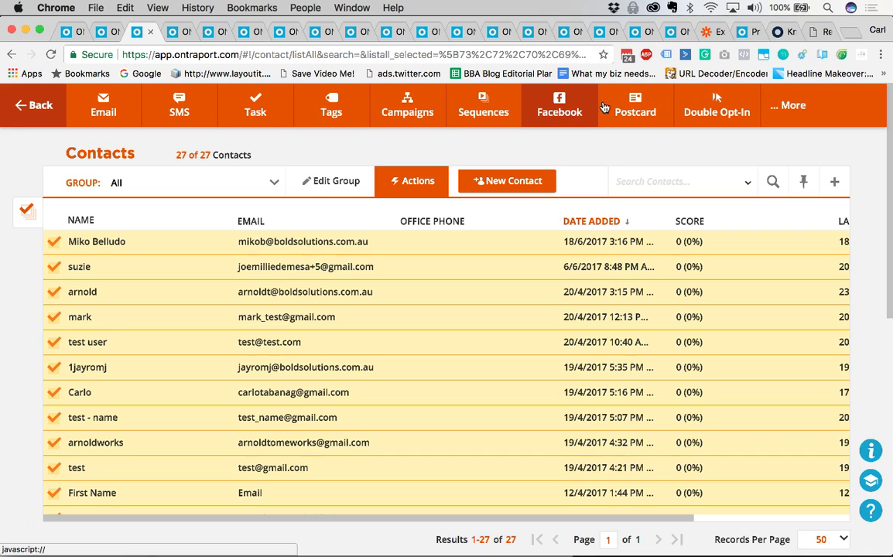
mouse_move(787, 105)
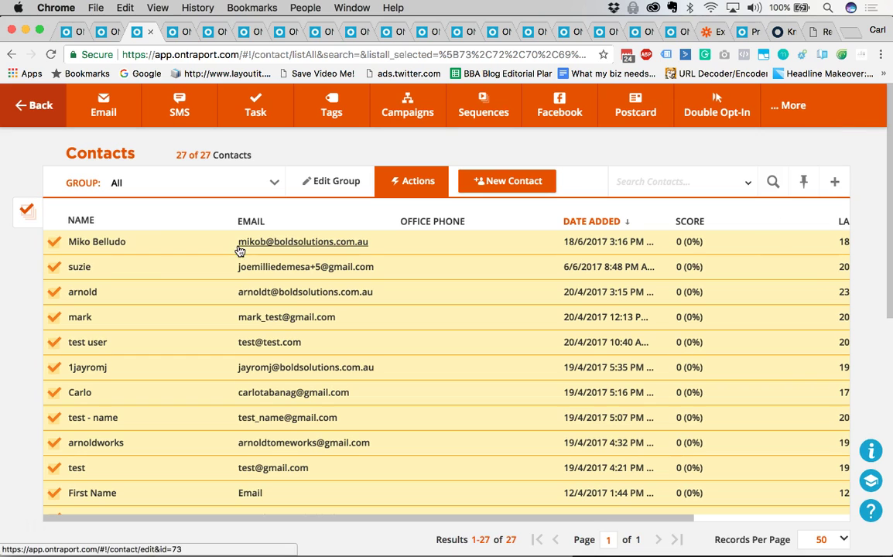
mouse_move(27, 214)
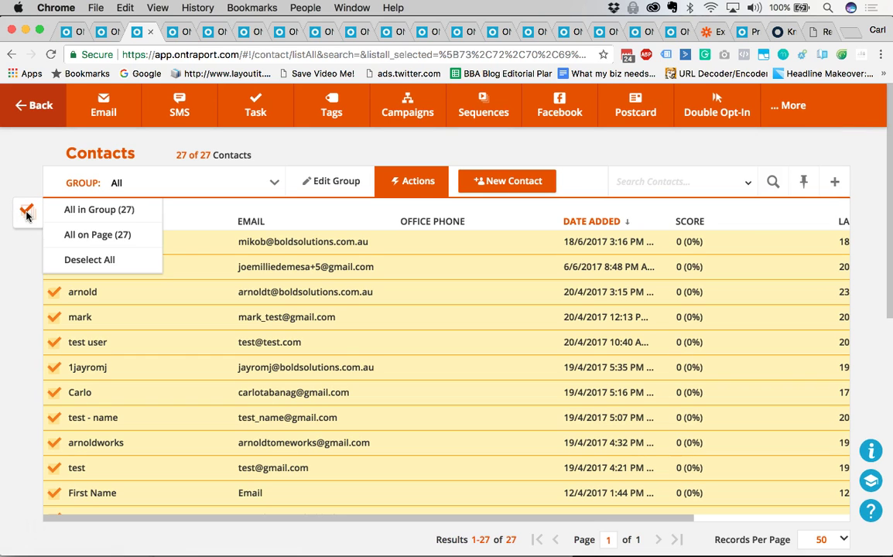
left_click(73, 259)
Filter the contacts by the Australia group and add a second group condition on the Contact Tags field
left_click(203, 190)
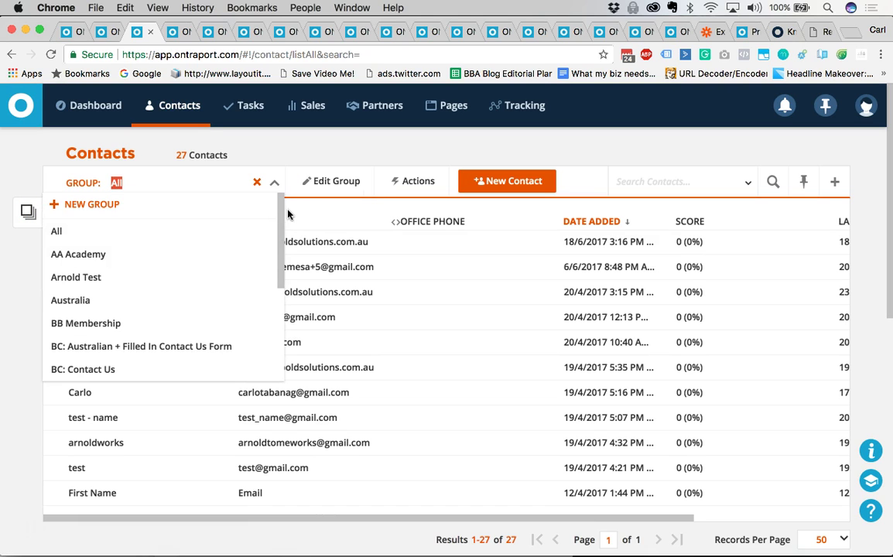
left_click(173, 300)
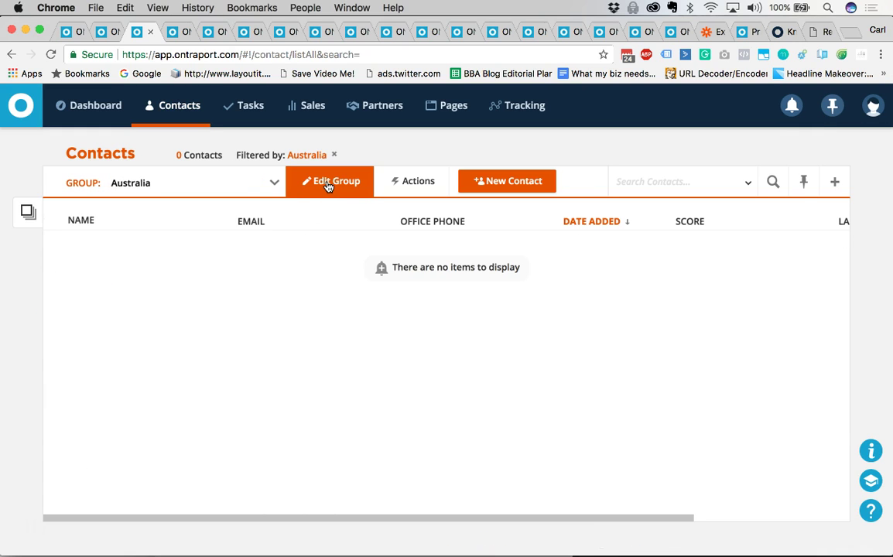
left_click(328, 184)
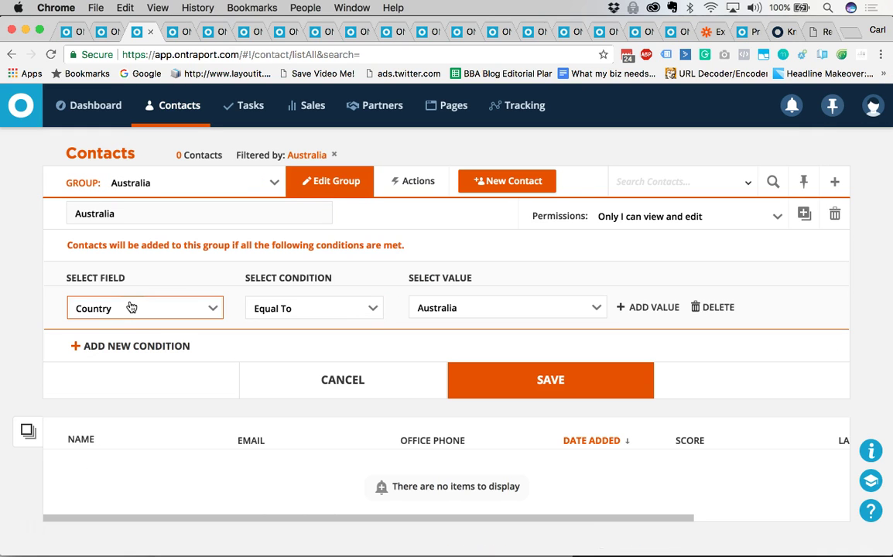
left_click(135, 346)
left_click(164, 359)
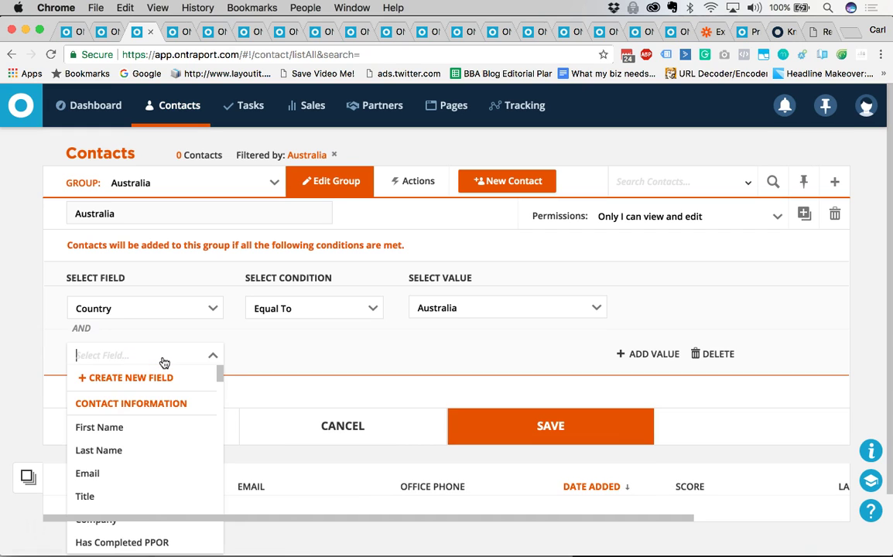
scroll(153, 438, "down", 2)
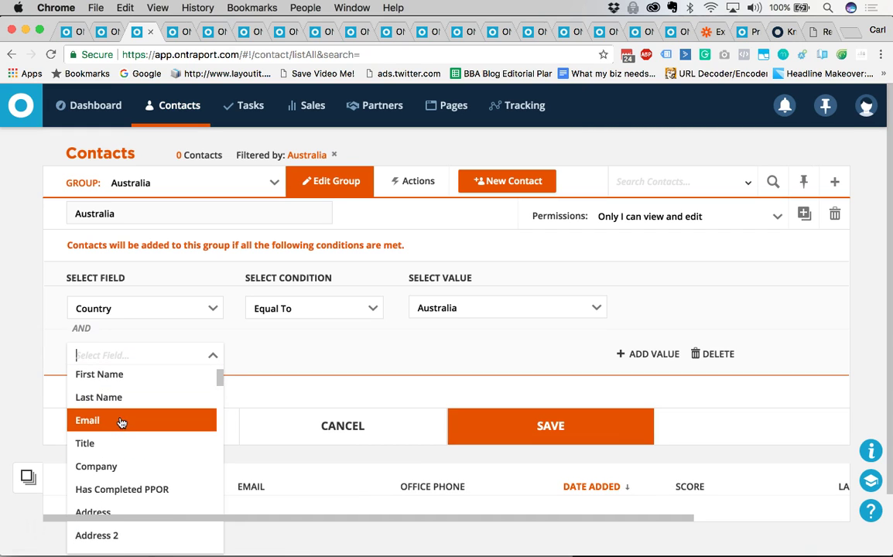
scroll(143, 447, "down", 5)
scroll(153, 450, "down", 5)
type("tag")
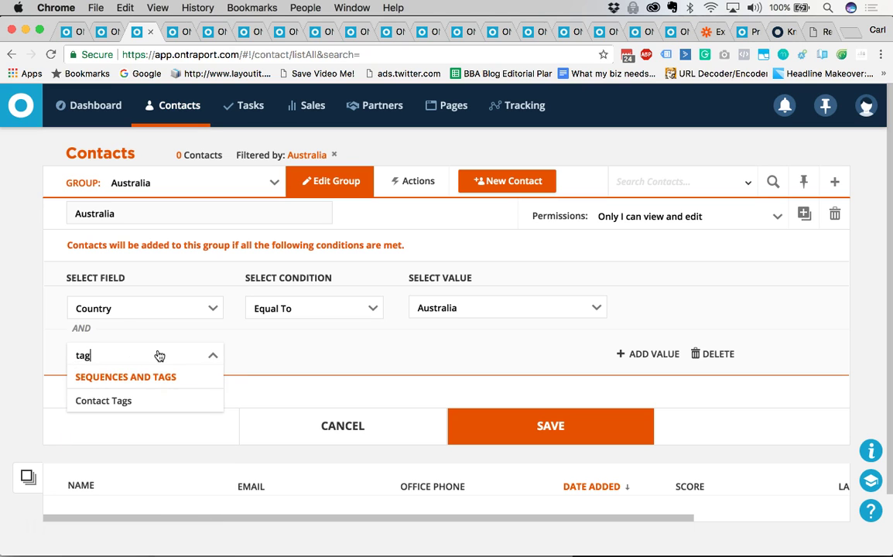
left_click(153, 400)
Set the Contact Tags condition to Contains with the value 6FL and save the Australia group
left_click(342, 359)
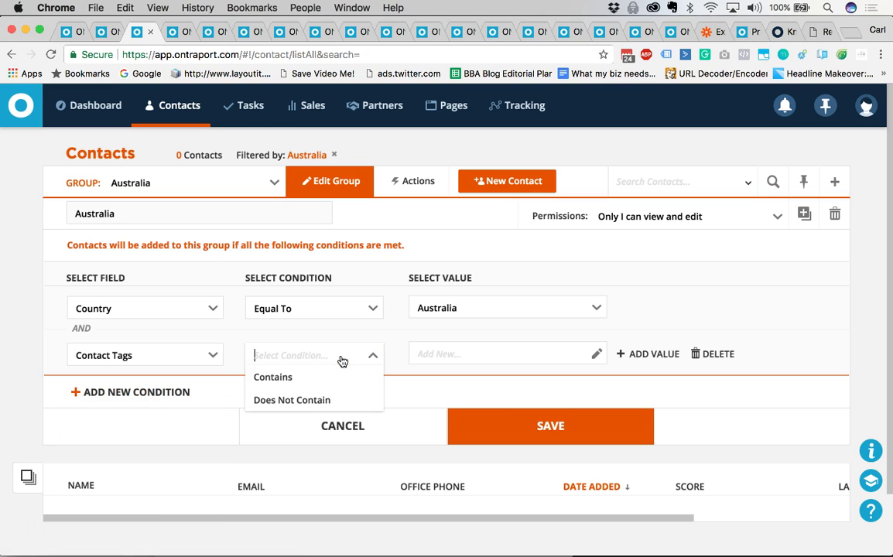
left_click(309, 377)
left_click(455, 360)
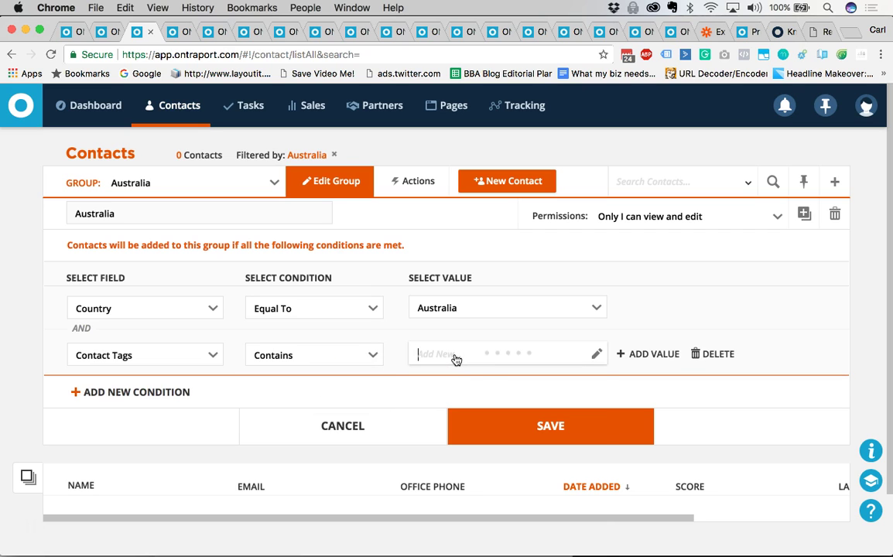
left_click(455, 424)
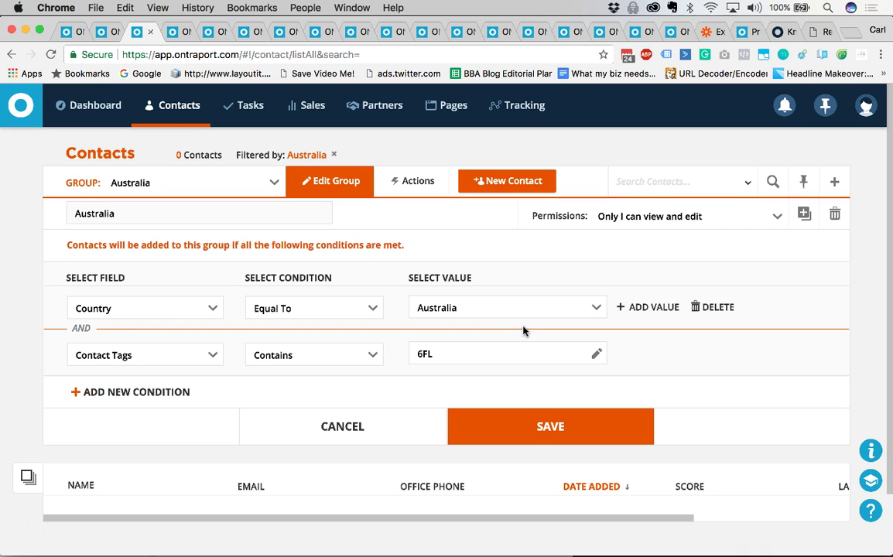
left_click(532, 430)
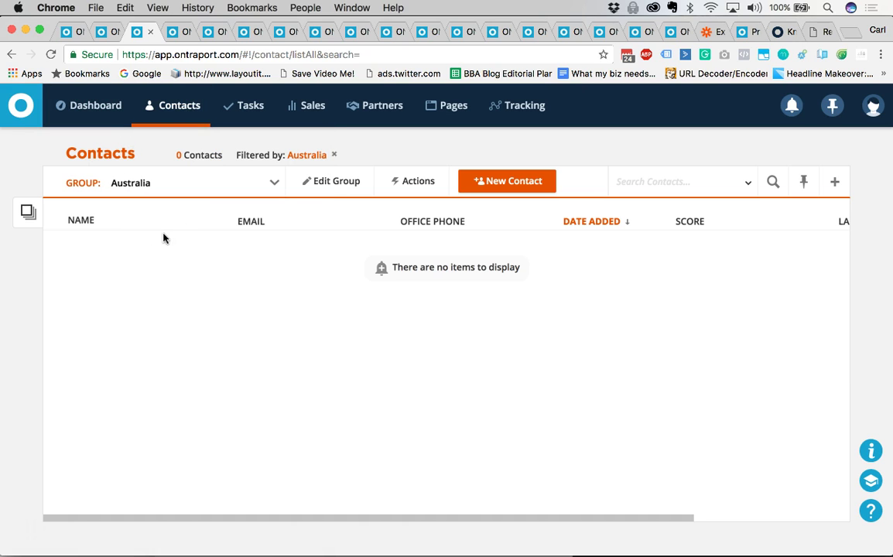
Switch the contact list from the Australia group back to the All group
left_click(28, 212)
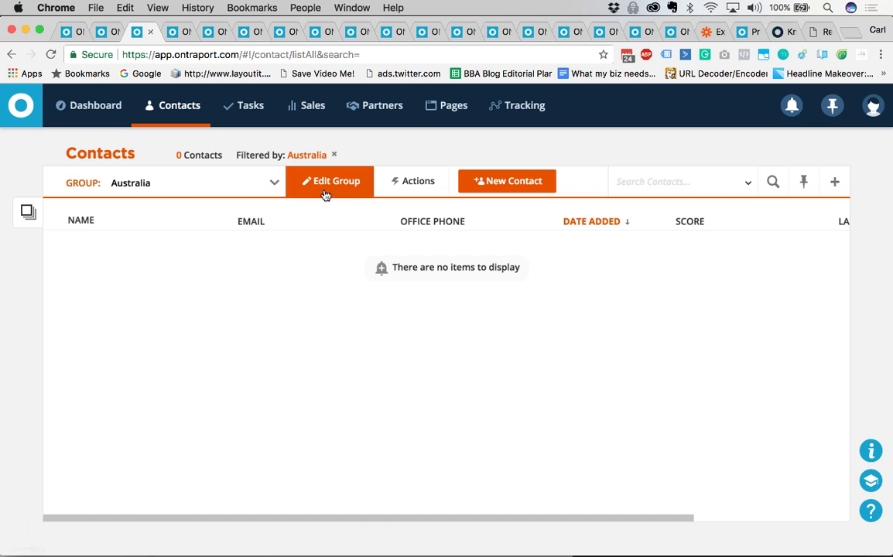
left_click(241, 188)
left_click(178, 229)
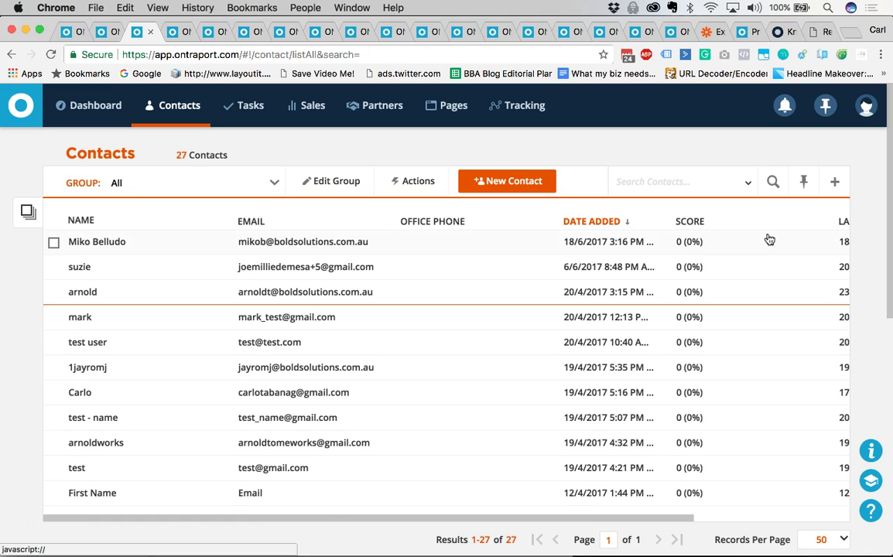
Change the Score column of the contact list to show the Company field and apply it
left_click_drag(665, 521, 710, 516)
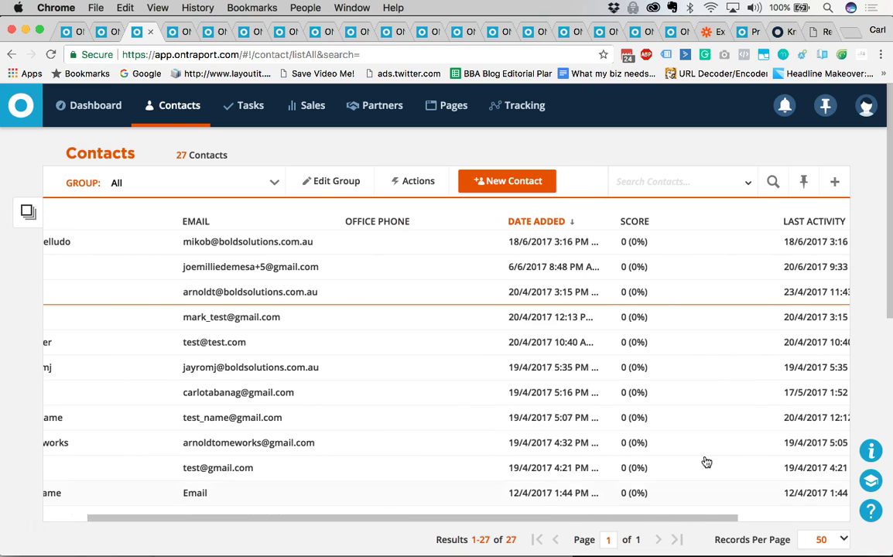
left_click(654, 223)
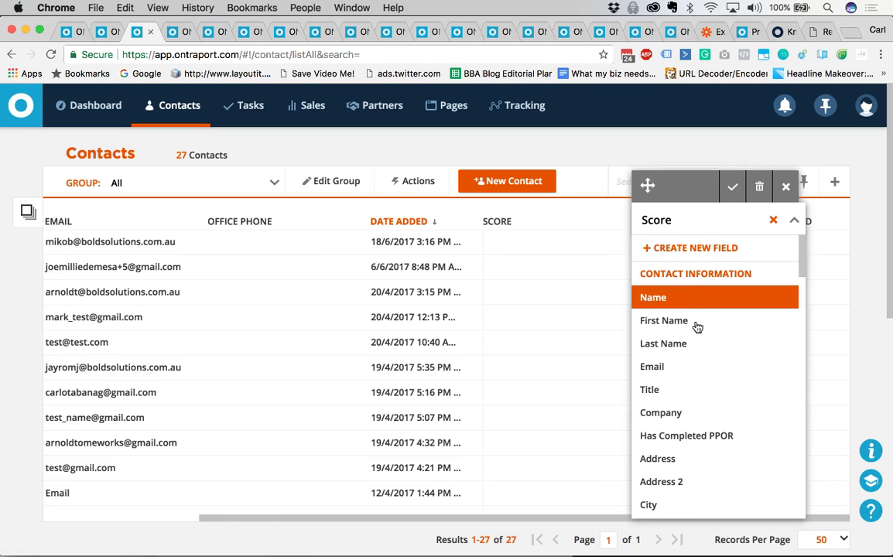
left_click(715, 414)
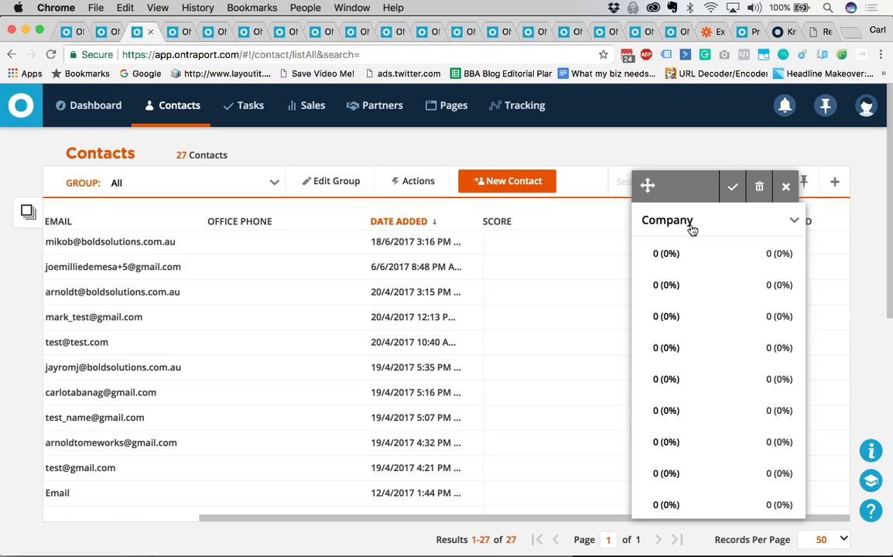
left_click_drag(665, 218, 577, 223)
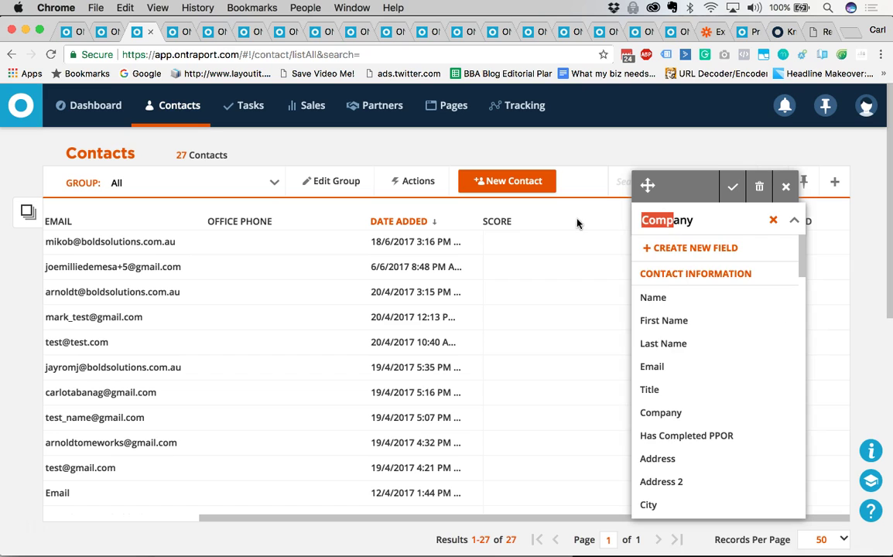
left_click(715, 222)
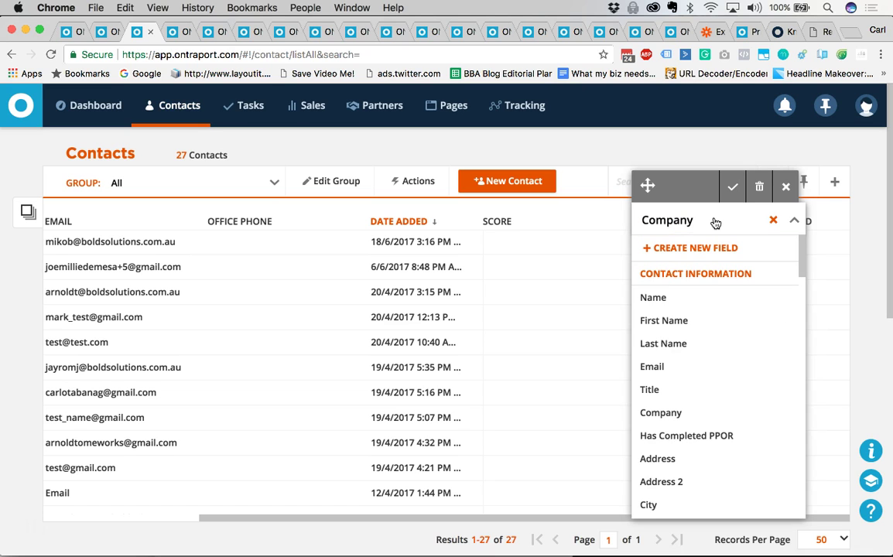
left_click(738, 194)
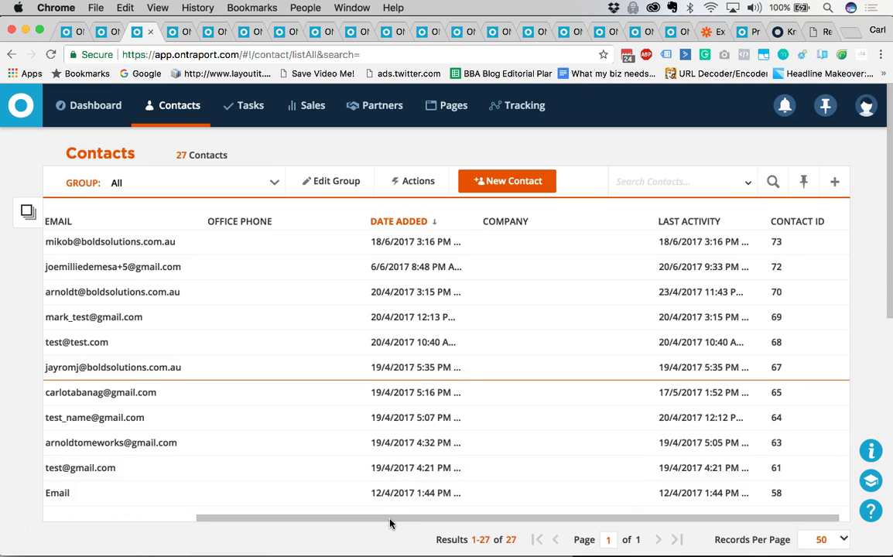
Add a new column for the Score field to the contact list
left_click_drag(385, 519, 481, 513)
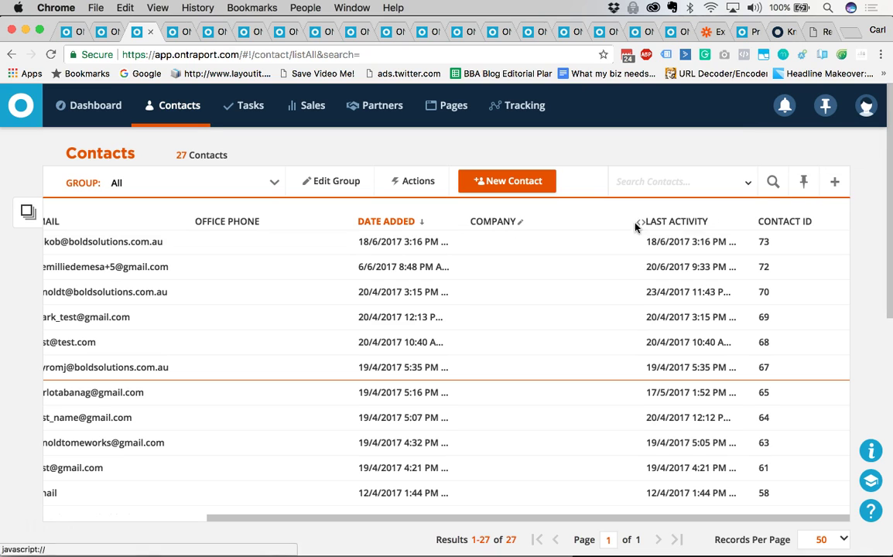
left_click(834, 181)
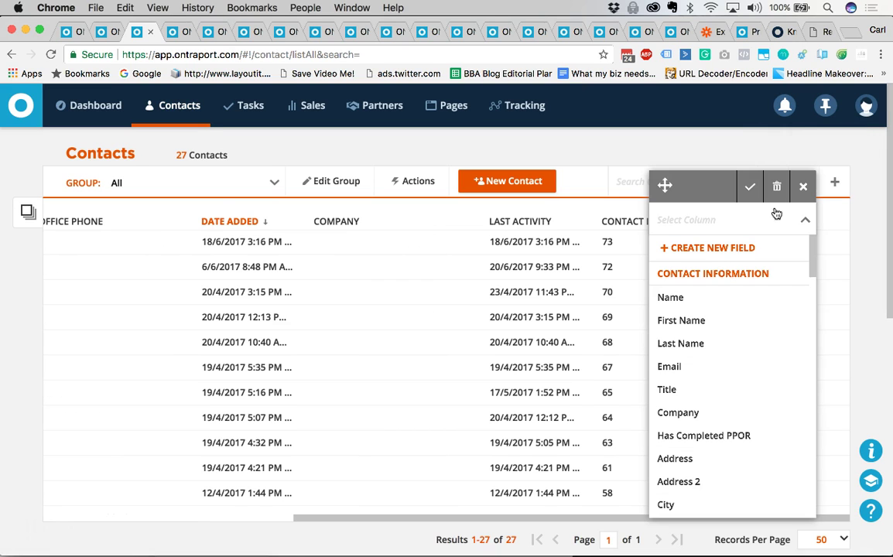
type("score")
left_click(712, 276)
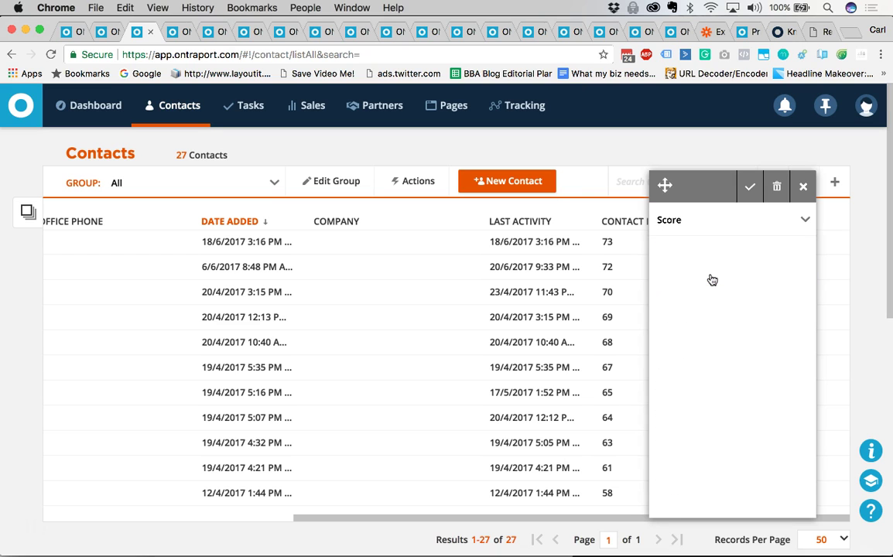
left_click(749, 187)
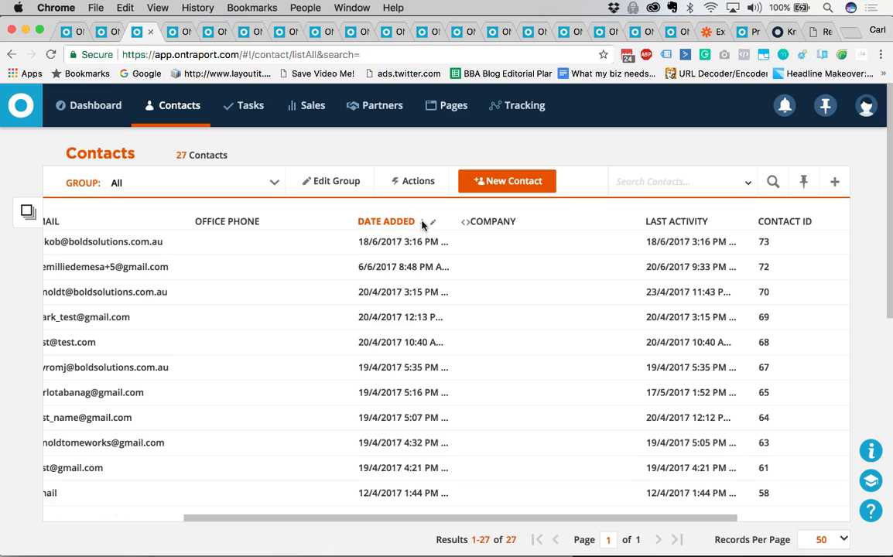
Sort the contacts by Last Activity in descending and ascending order, and return to sorting by Date Added, newest first
left_click(688, 224)
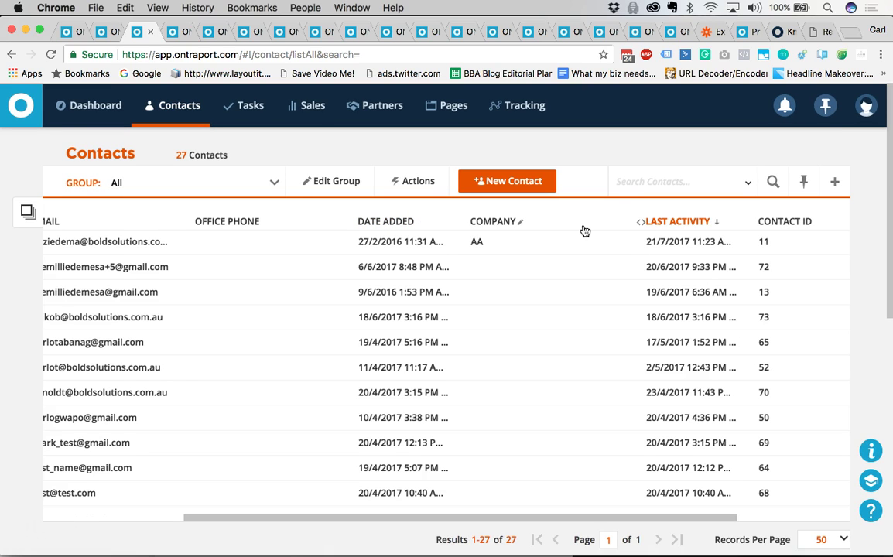
left_click(692, 224)
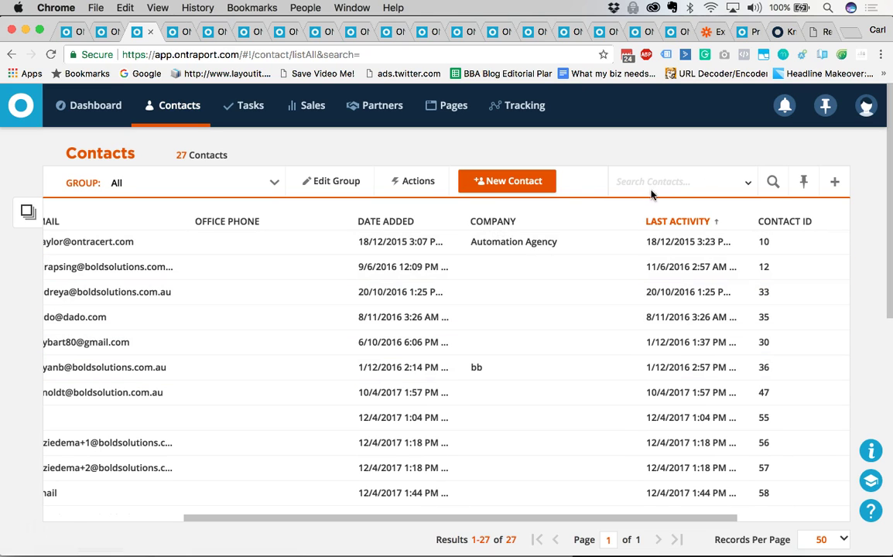
left_click(375, 221)
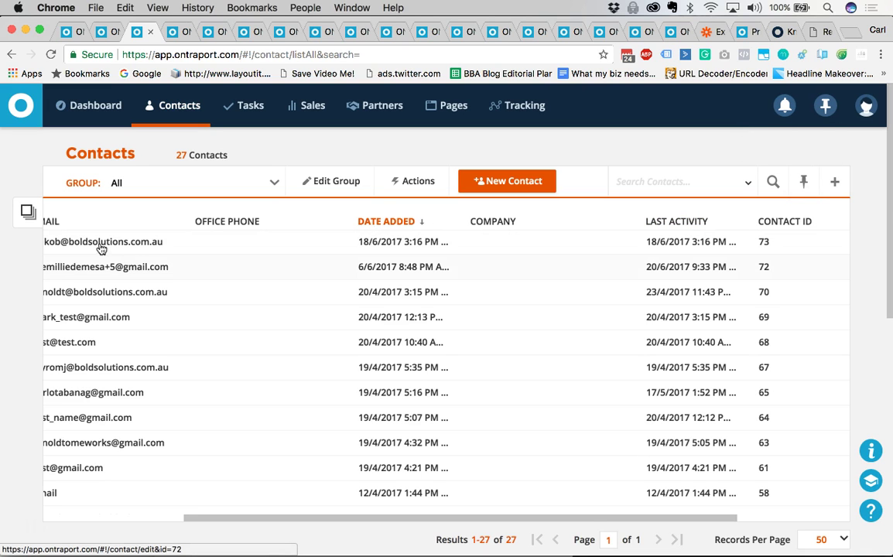
Open the most recently added contact's record and examine its contact information, sequences and tags, contact log and automation log
scroll(217, 255, "left", 5)
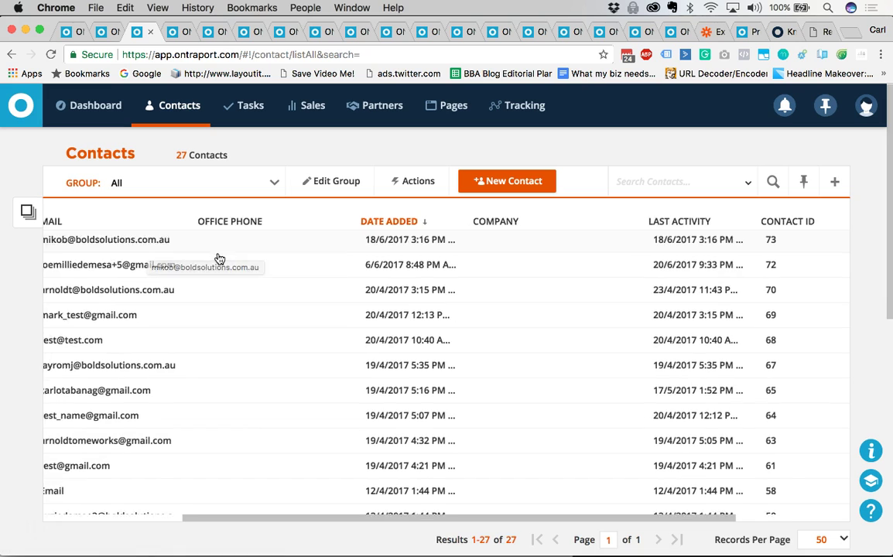
left_click(90, 242)
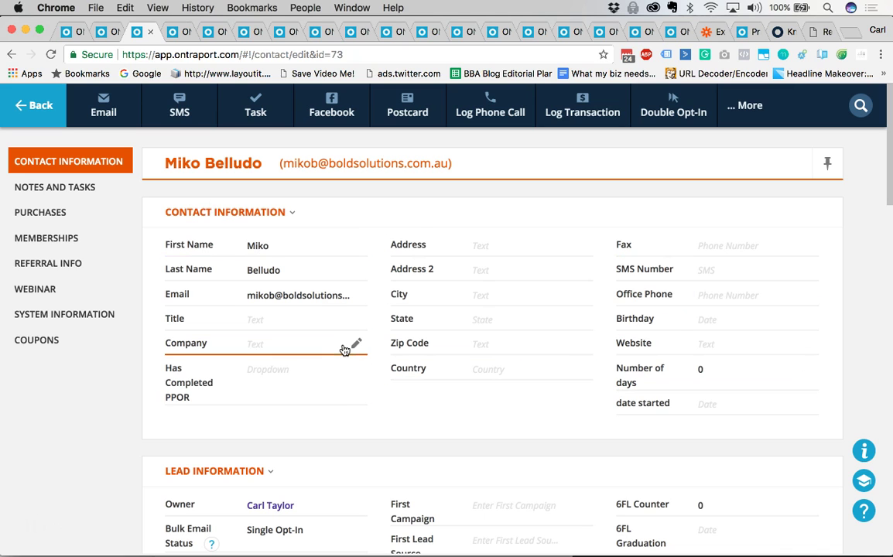
scroll(264, 389, "down", 5)
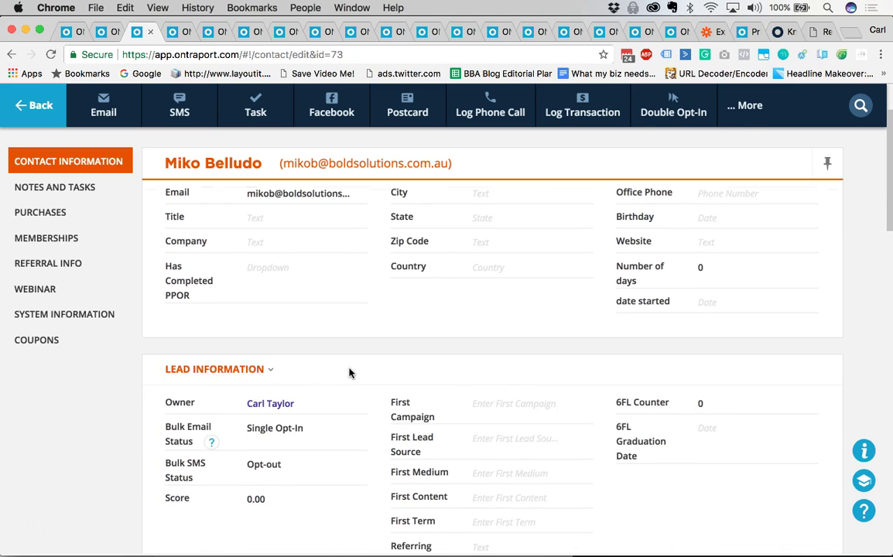
scroll(349, 373, "down", 4)
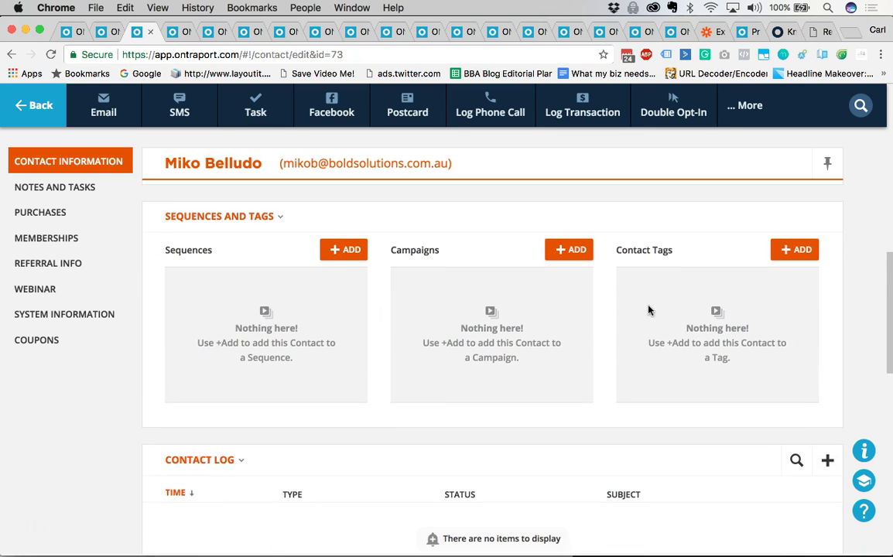
scroll(415, 312, "down", 1)
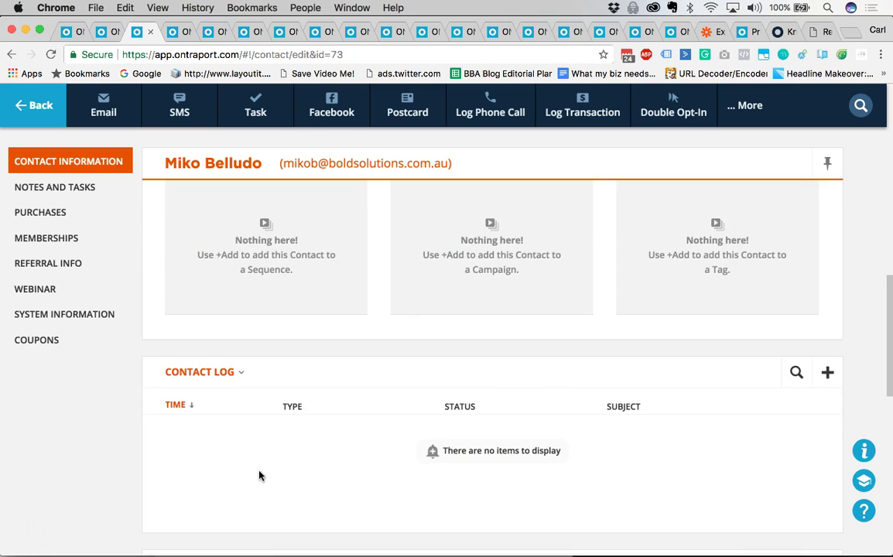
scroll(454, 441, "down", 1)
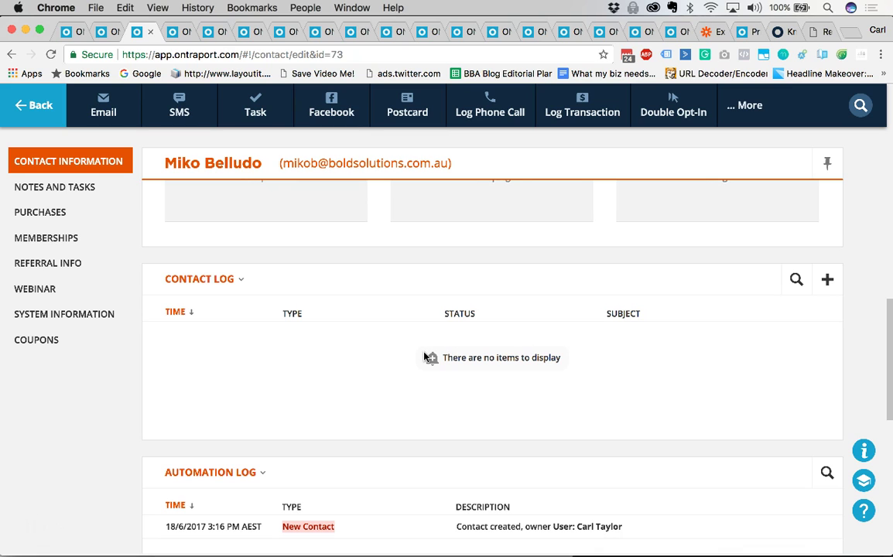
Examine the contact's contact log and automation log, plus the Prospect Information, SMS Merge Field and Blackblet: Choose 3 Project sections
scroll(385, 373, "down", 1)
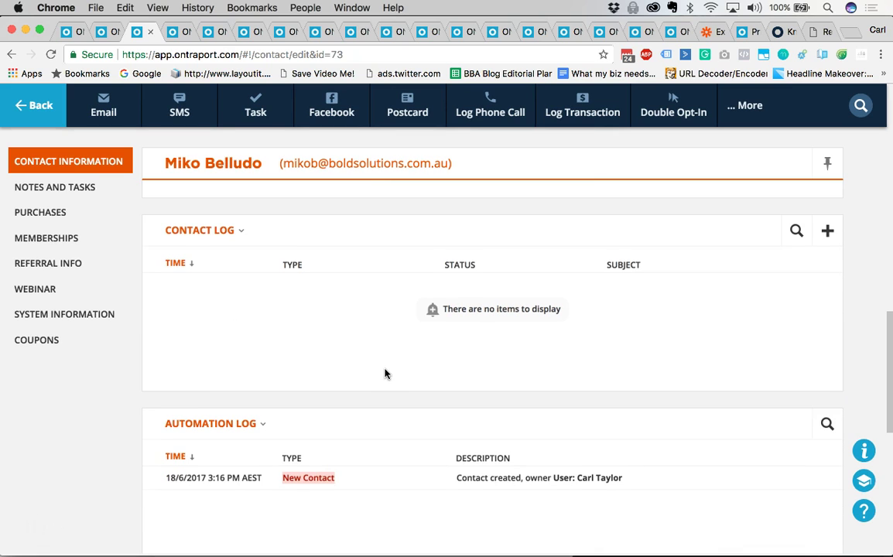
scroll(384, 372, "down", 1)
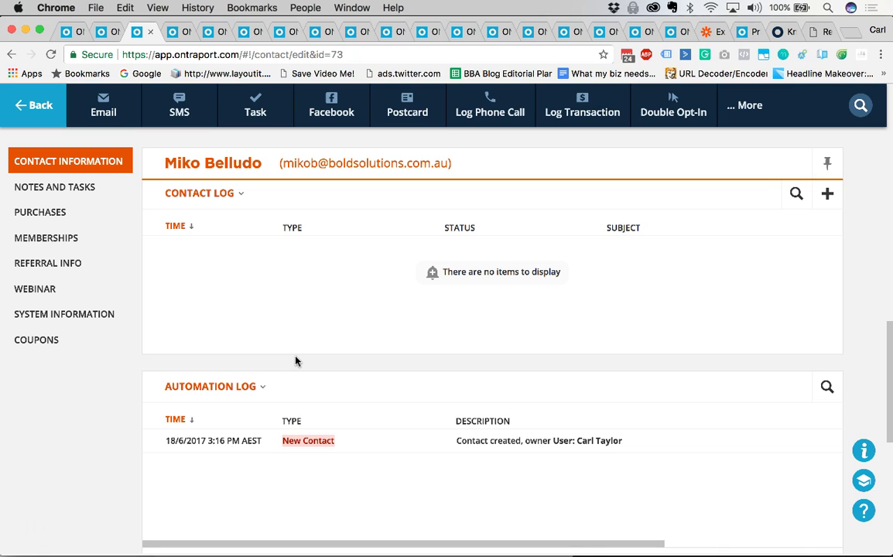
scroll(295, 361, "down", 1)
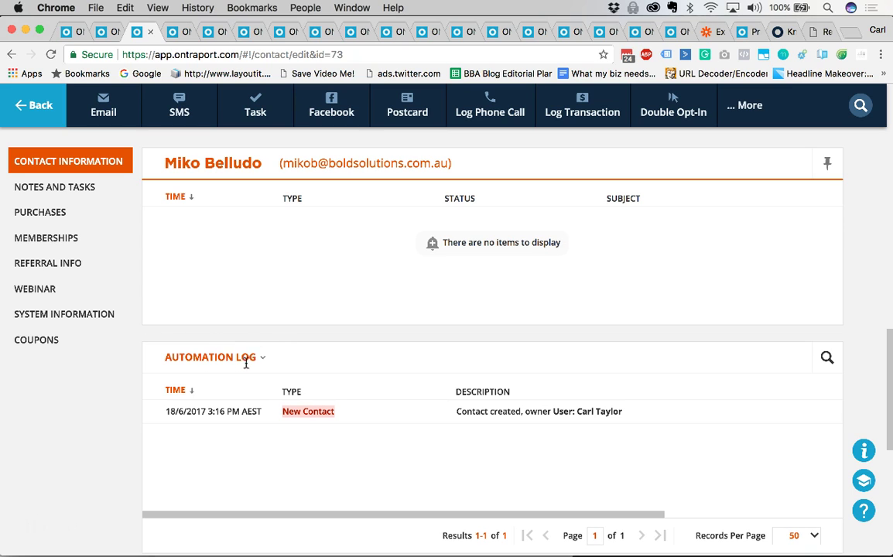
scroll(303, 362, "up", 1)
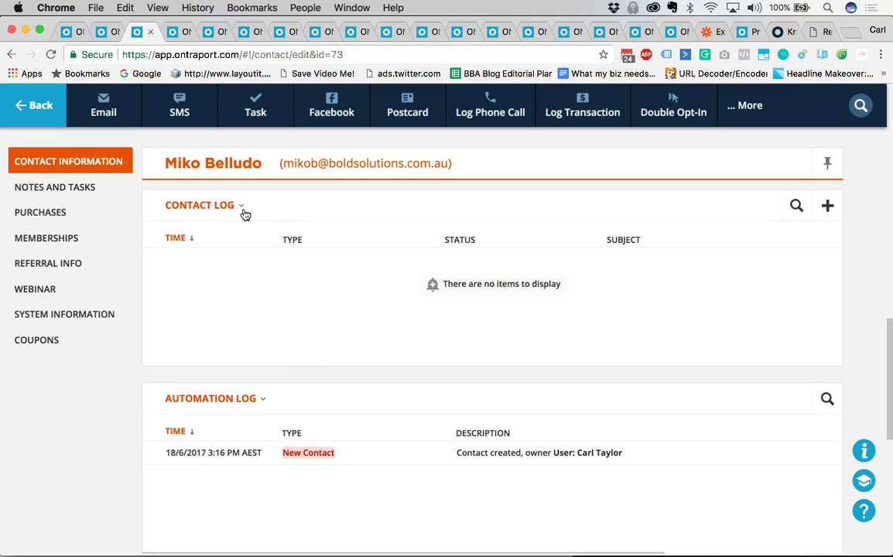
scroll(247, 364, "down", 1)
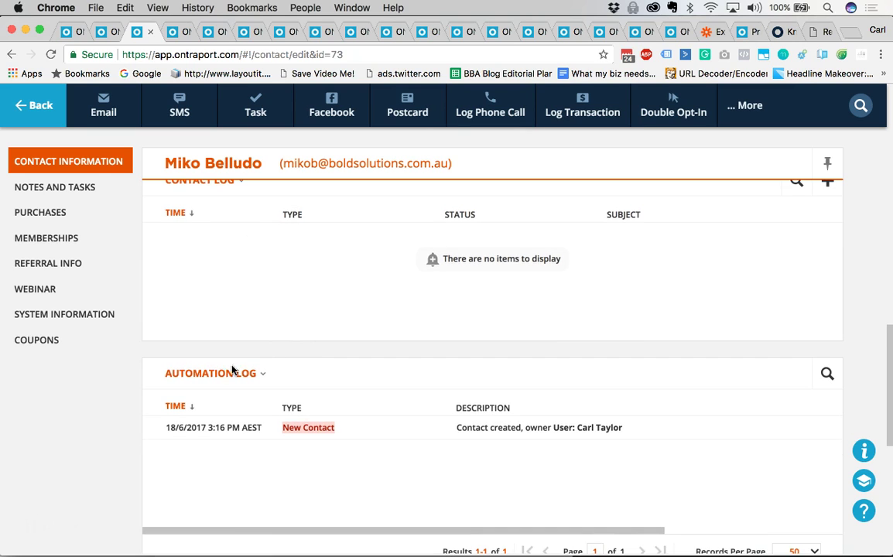
scroll(283, 374, "down", 1)
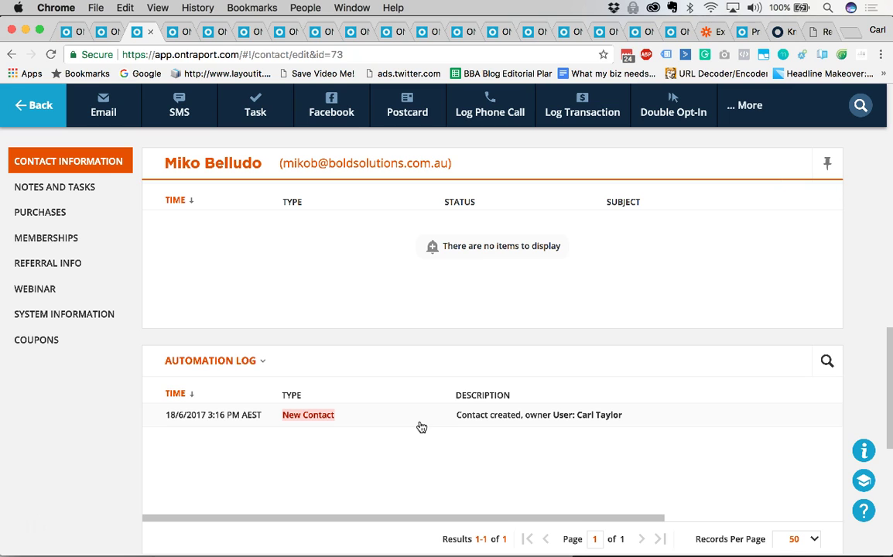
scroll(418, 425, "down", 3)
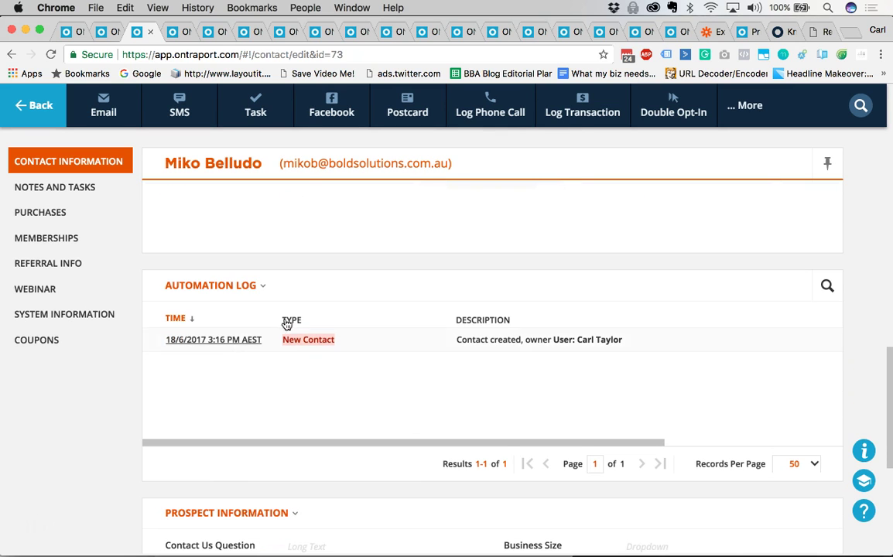
scroll(365, 399, "down", 1)
scroll(365, 399, "down", 1)
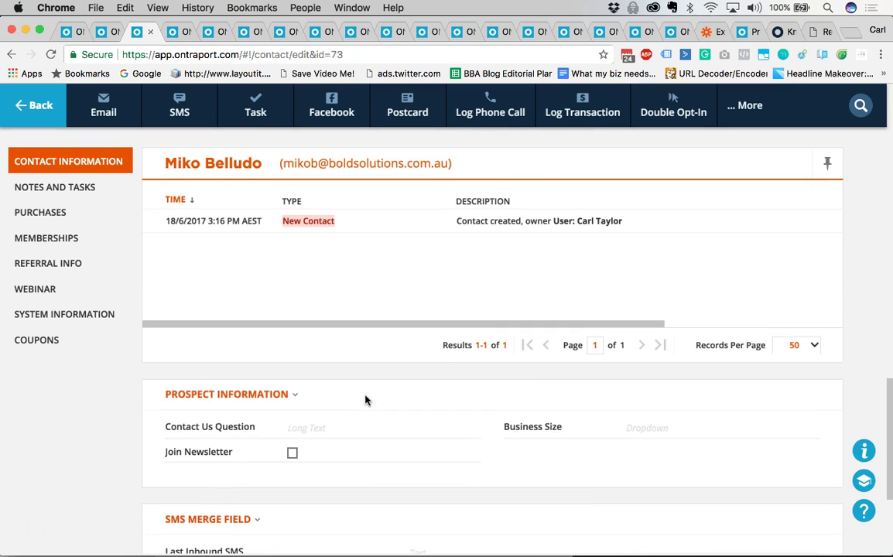
scroll(365, 399, "up", 1)
scroll(365, 399, "up", 1)
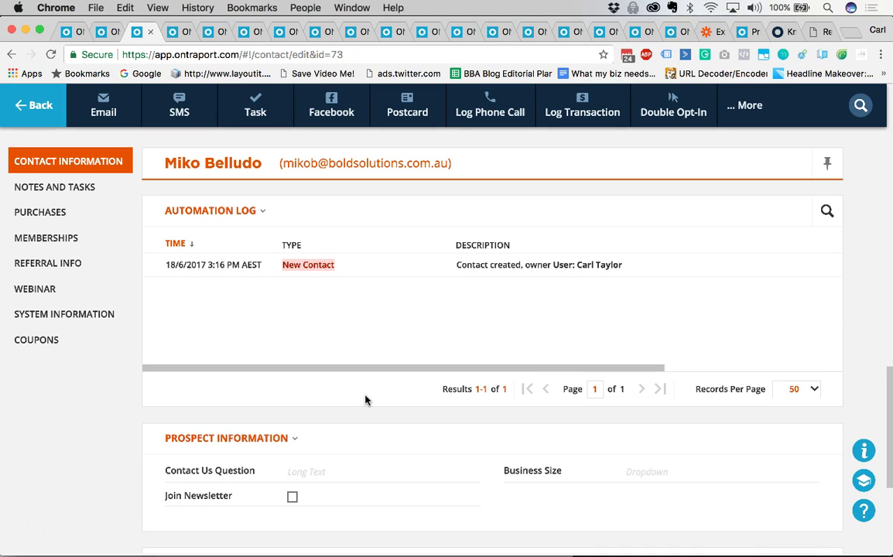
scroll(365, 399, "down", 1)
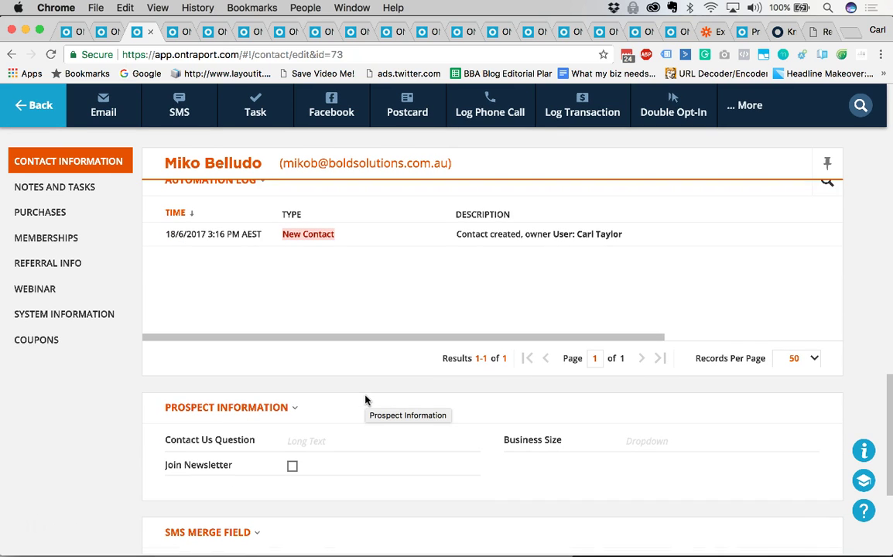
scroll(365, 400, "down", 7)
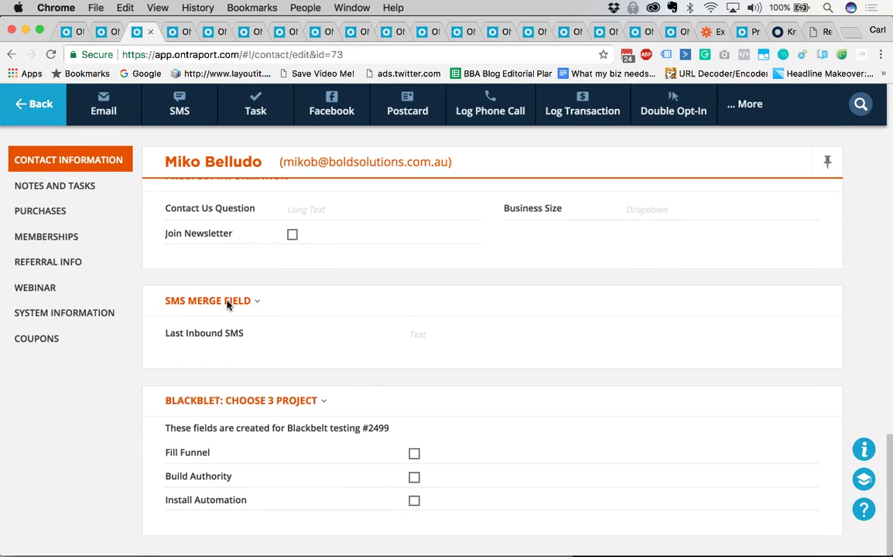
View the contact's notes and task manager, and return to the contact information
scroll(321, 330, "up", 15)
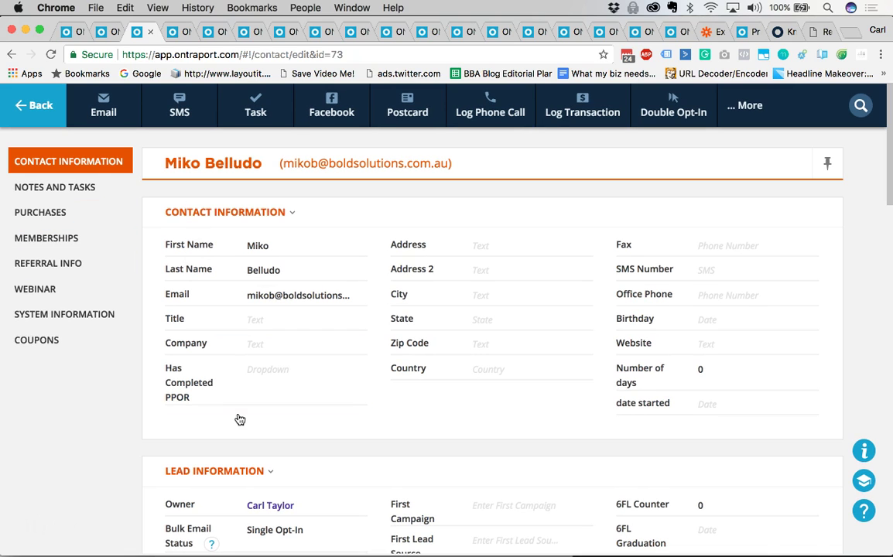
left_click(71, 194)
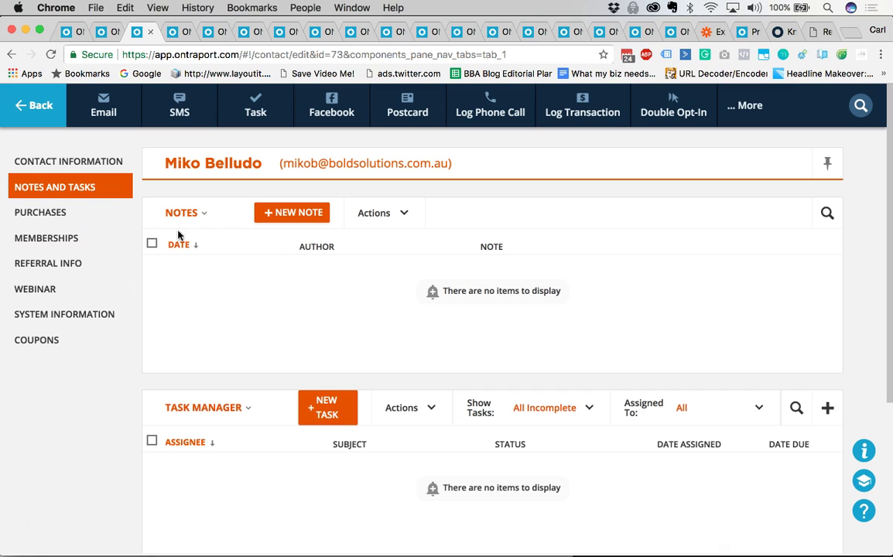
left_click(99, 162)
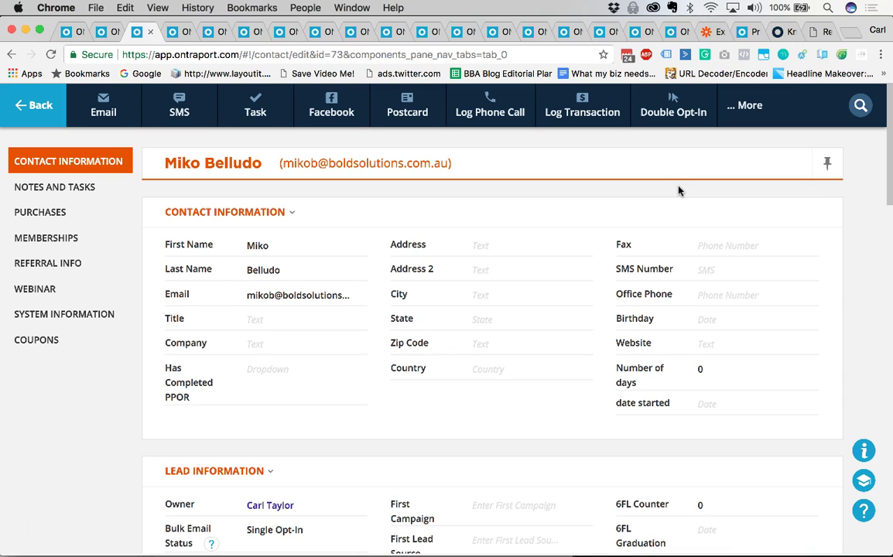
View the Facebook Audience form for the contact and close it without submitting
left_click(493, 379)
left_click(456, 400)
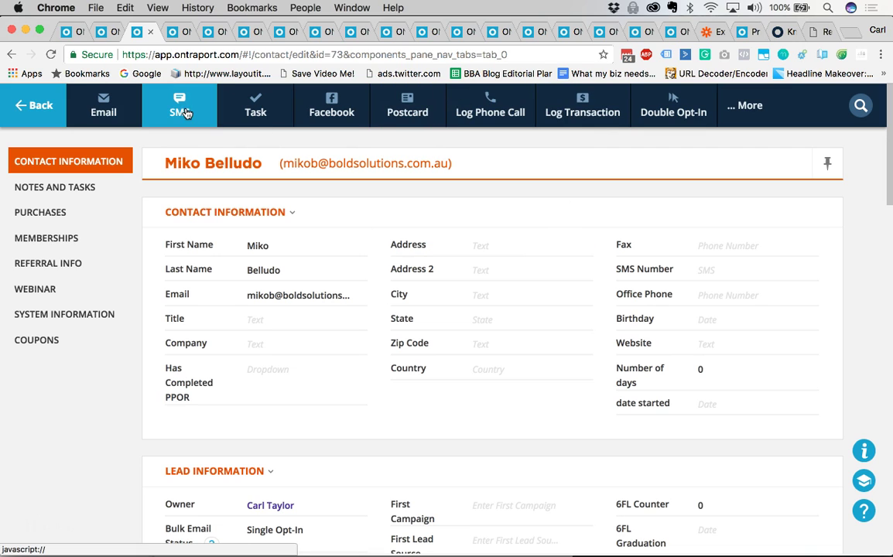
left_click(351, 113)
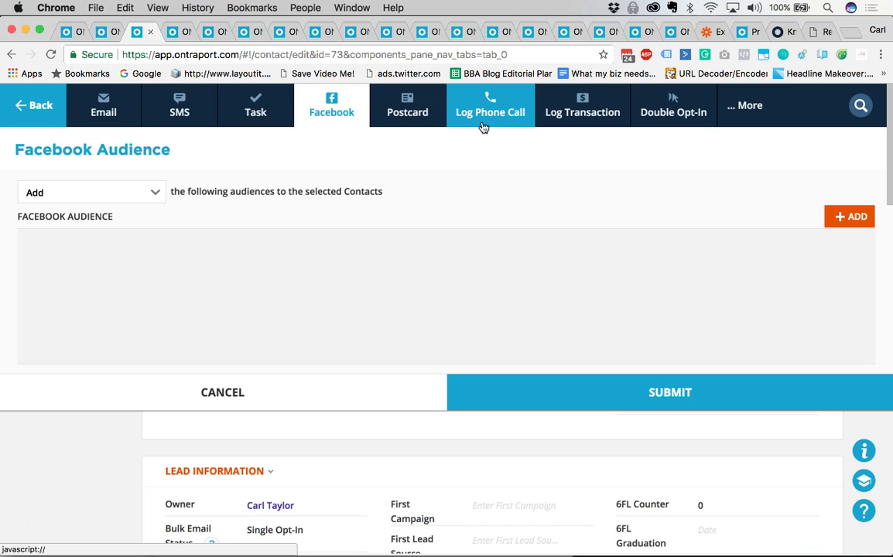
left_click(331, 105)
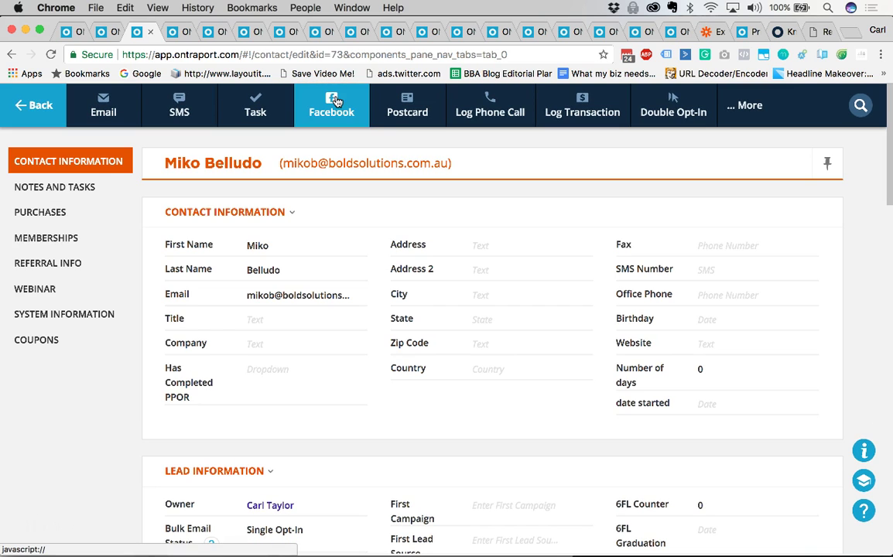
View the phone call form and its direction setting, cancel it, and look over the contact's logs
left_click(511, 113)
left_click(390, 221)
left_click(394, 264)
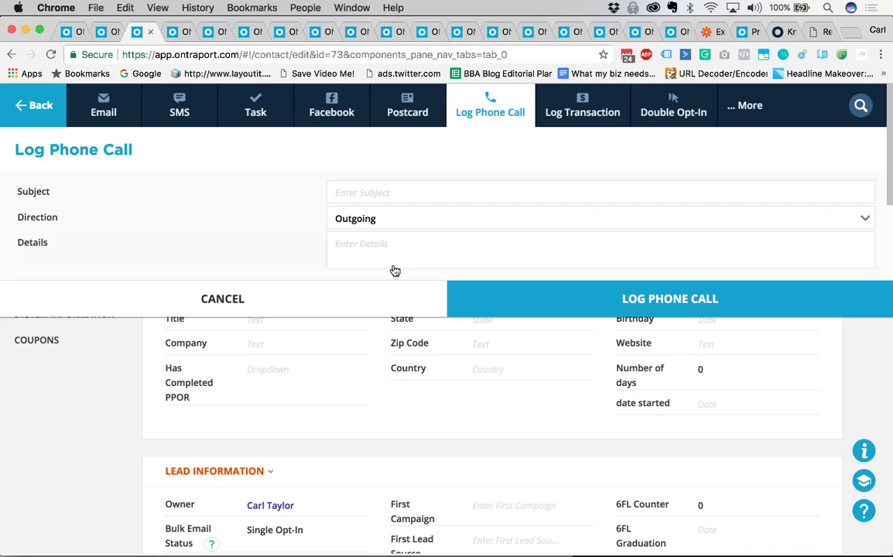
left_click(338, 288)
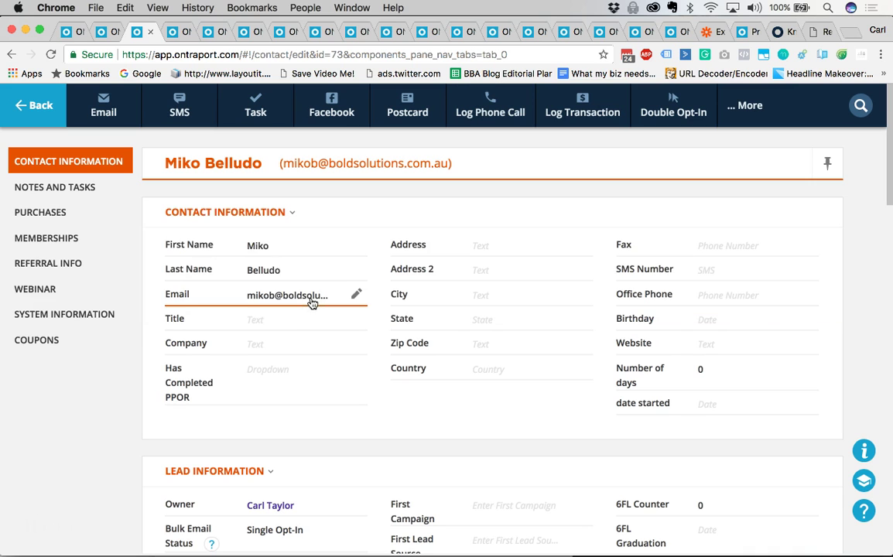
scroll(361, 446, "down", 10)
scroll(360, 437, "down", 5)
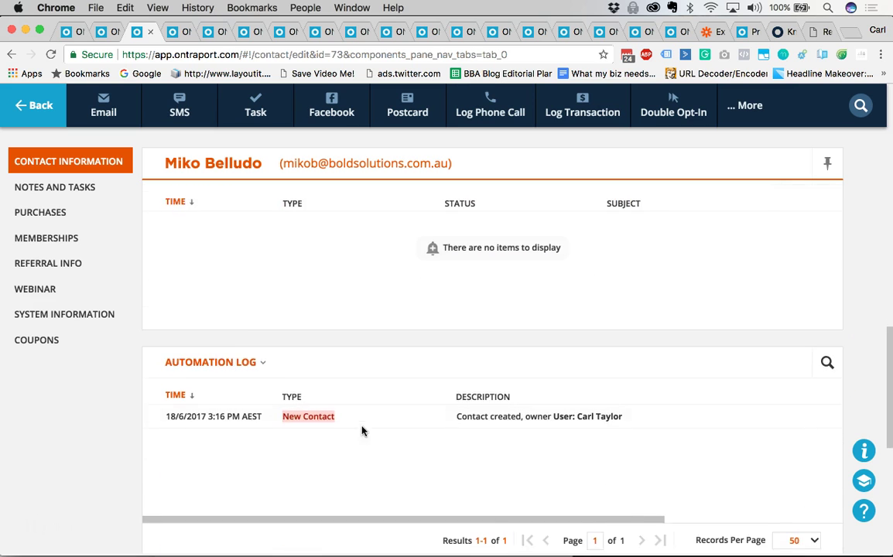
scroll(384, 307, "up", 15)
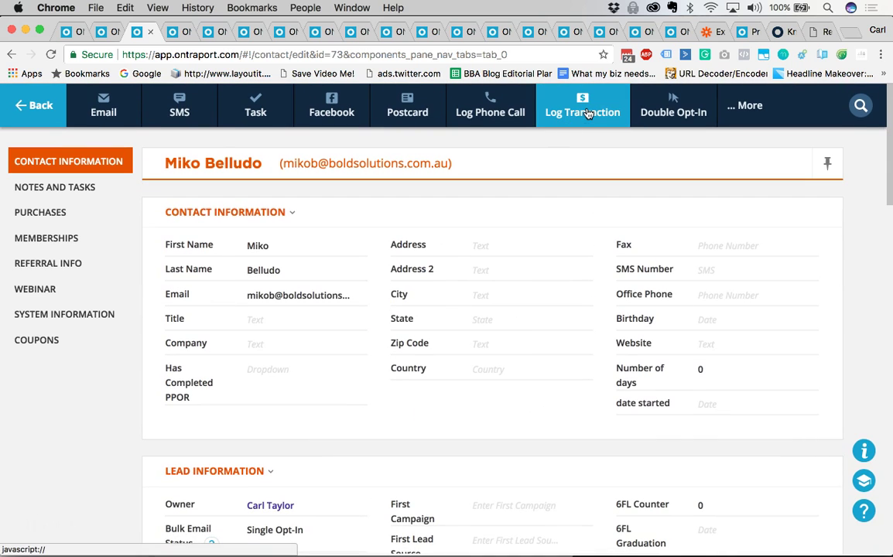
View the transaction form with its product list and payment info, and close it without logging a transaction
left_click(588, 113)
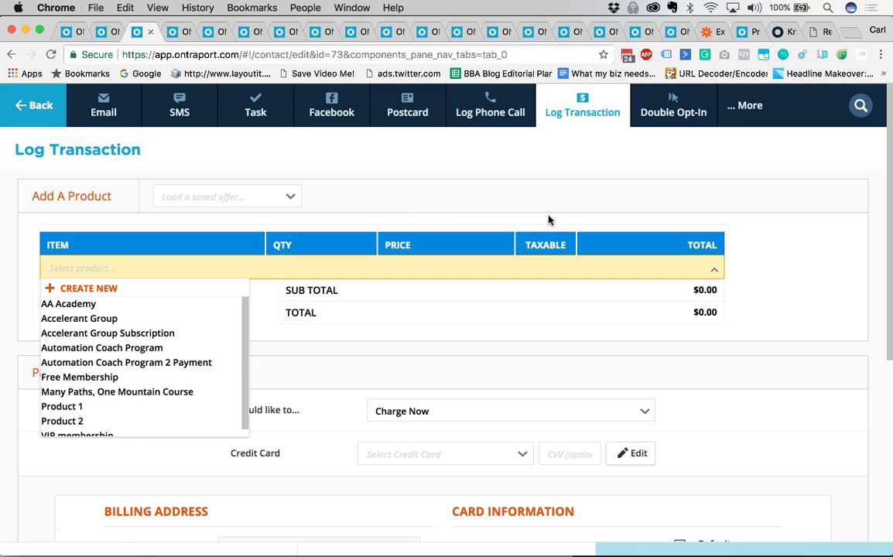
left_click(428, 164)
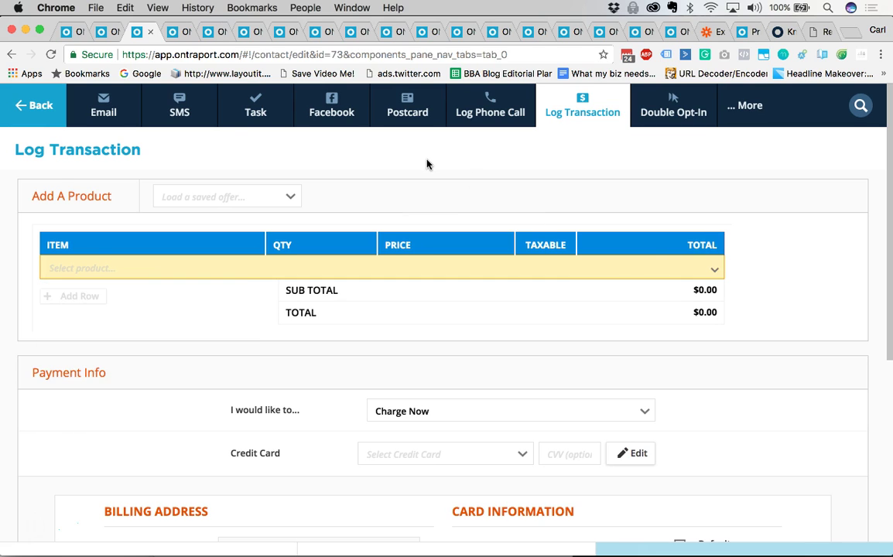
left_click(582, 96)
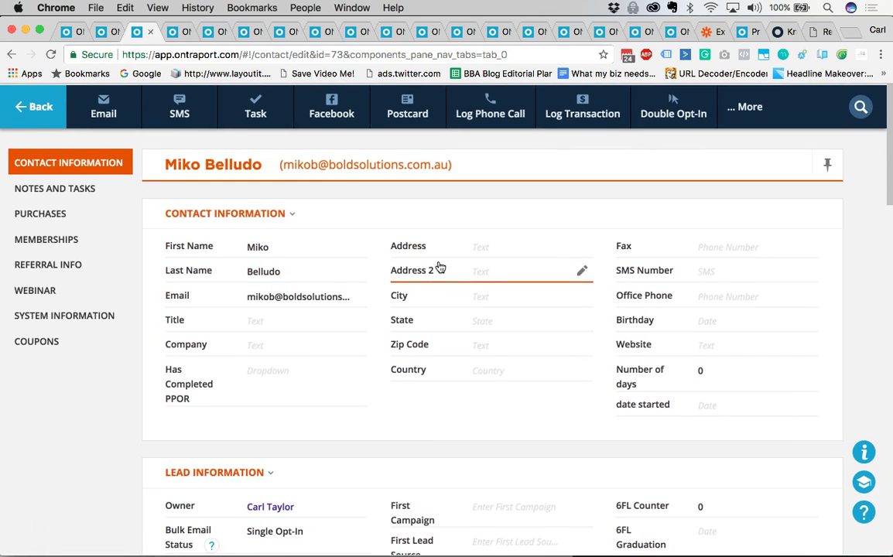
Fill in the contact's street address in the Address field and save it
scroll(390, 323, "down", 3)
scroll(389, 325, "up", 2)
scroll(389, 325, "up", 1)
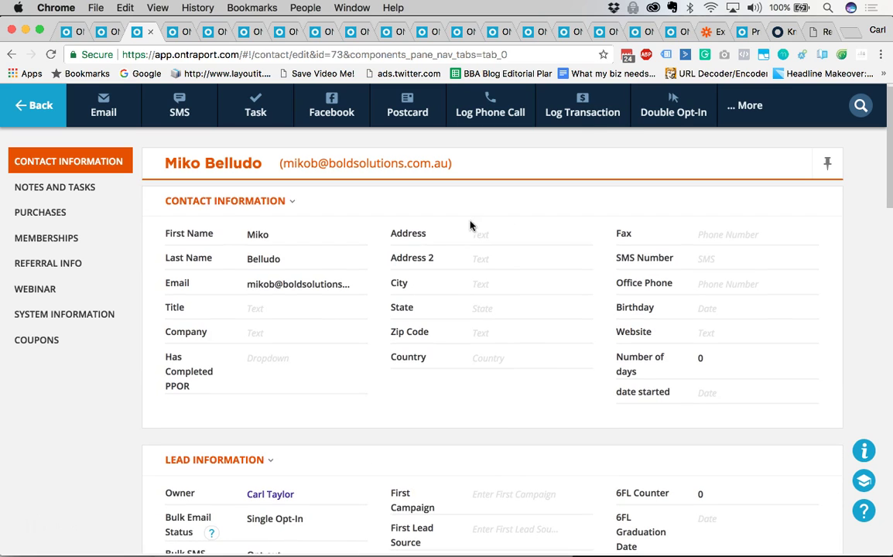
left_click(483, 235)
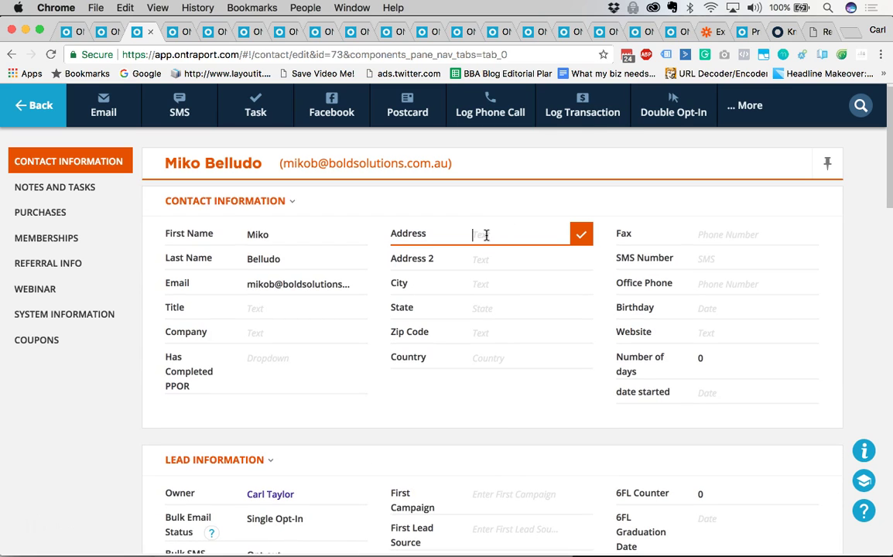
type("123 York St")
left_click(580, 234)
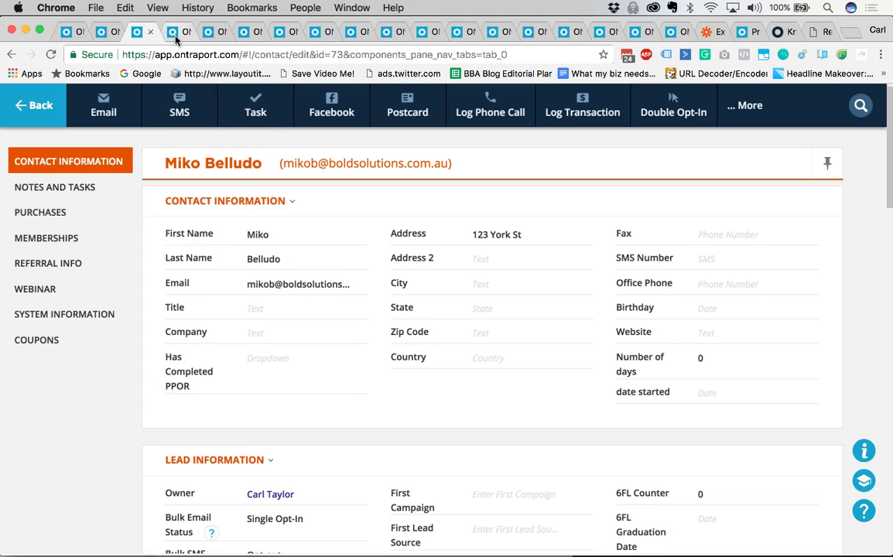
View the contact's coupons and referral info, and switch to the Campaigns list
left_click(77, 344)
left_click(73, 274)
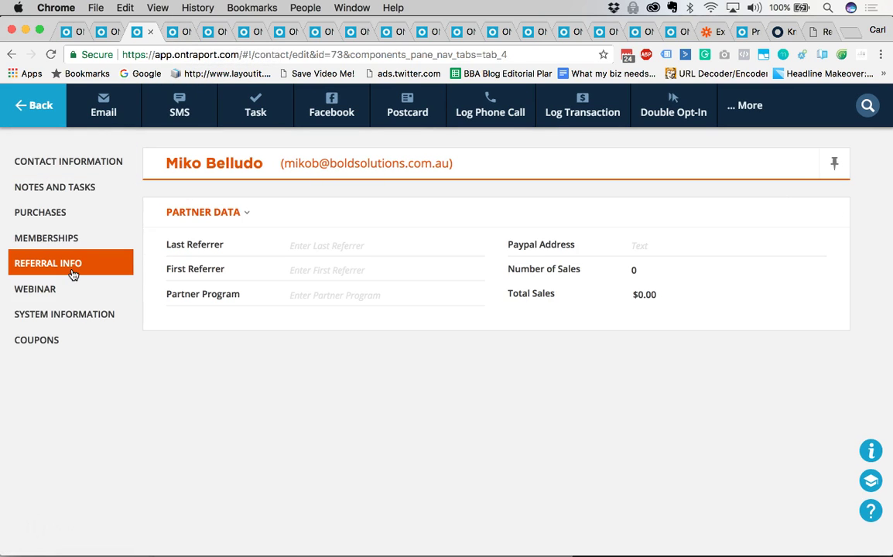
left_click(169, 36)
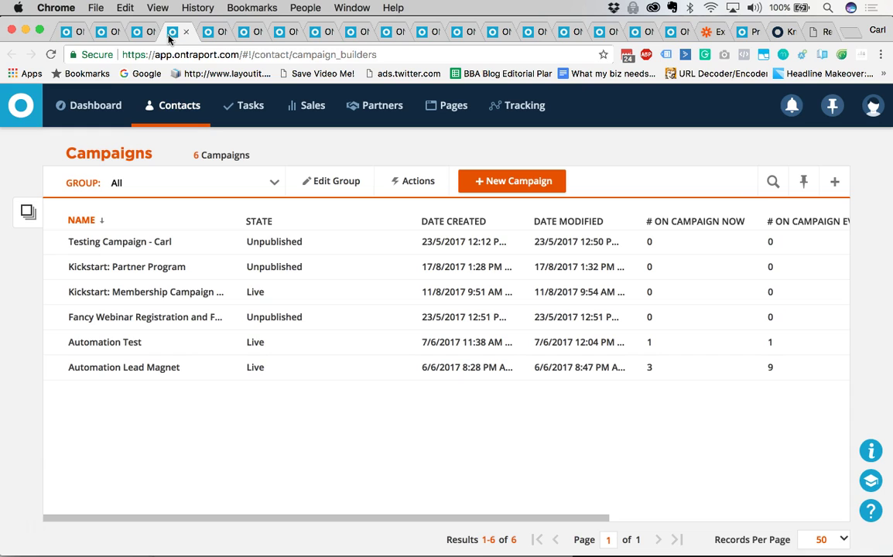
mouse_move(159, 114)
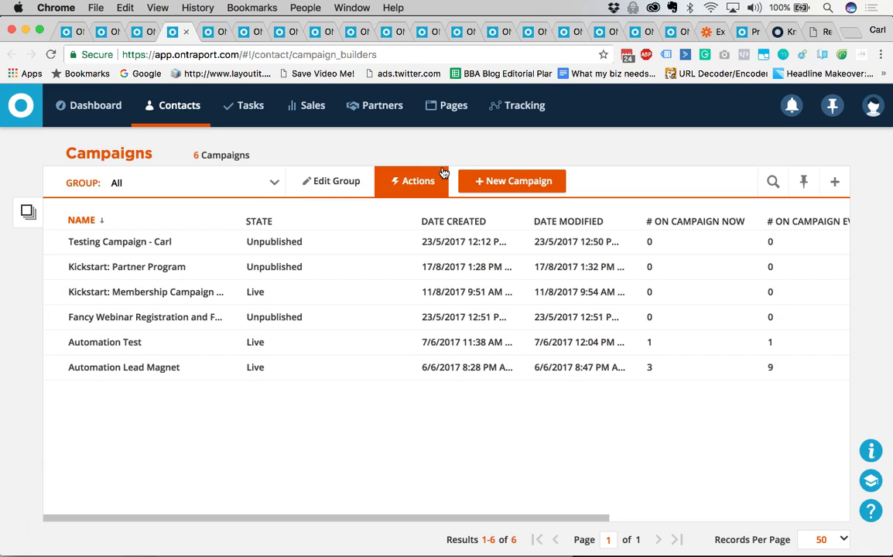
Start a new campaign, browse the available campaign map templates and choose to build it from scratch
left_click(500, 181)
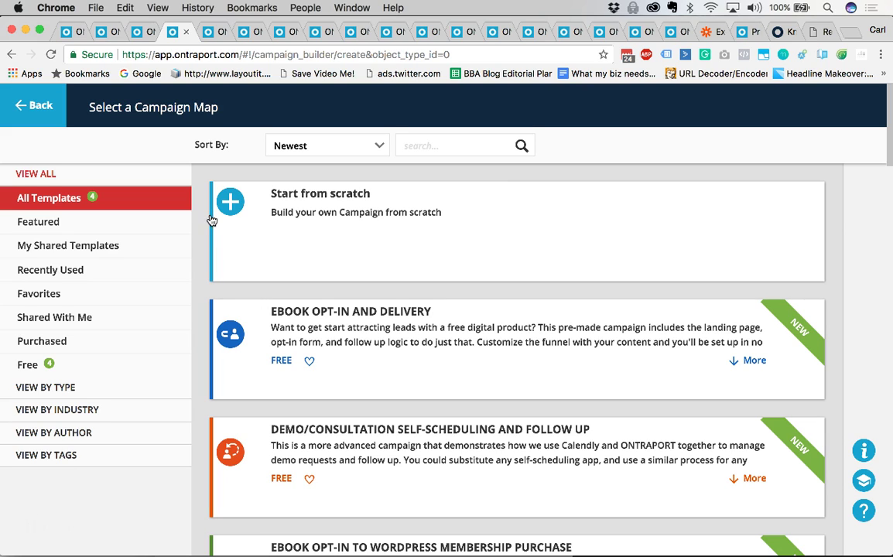
scroll(379, 385, "down", 7)
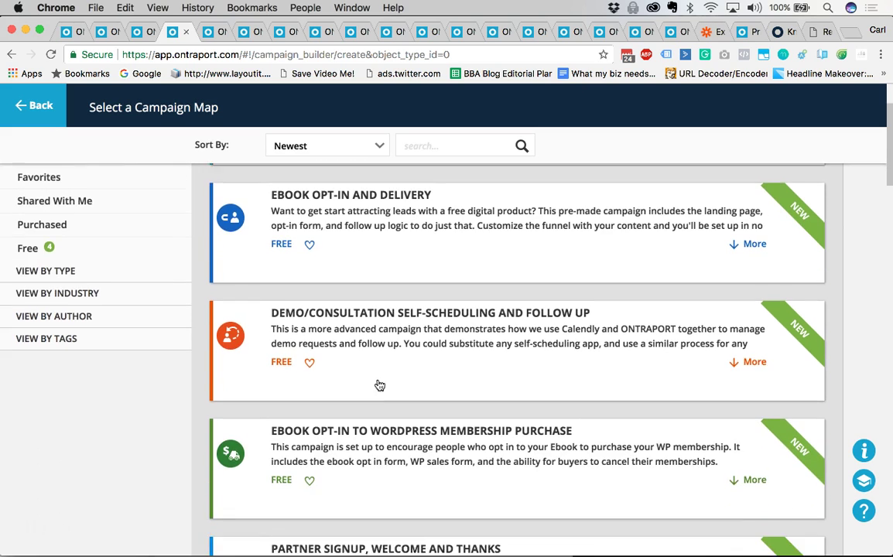
scroll(415, 392, "down", 2)
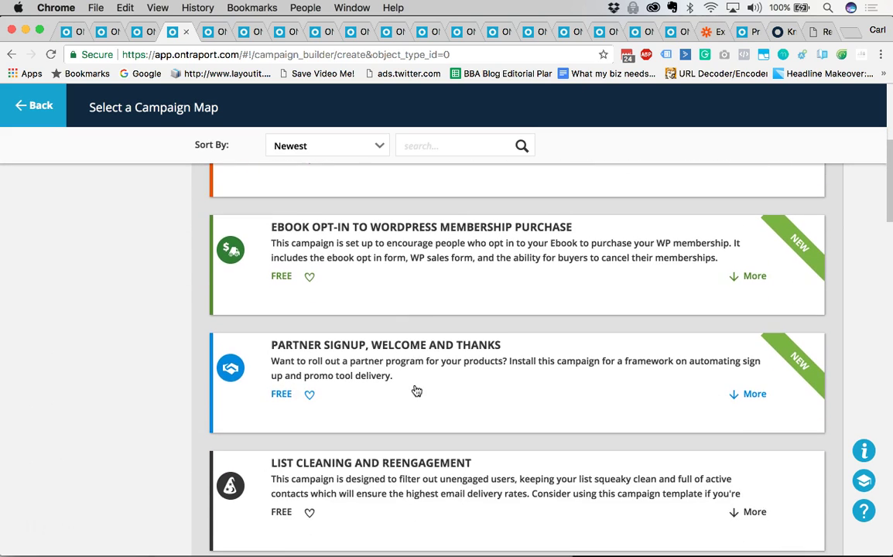
scroll(415, 394, "up", 10)
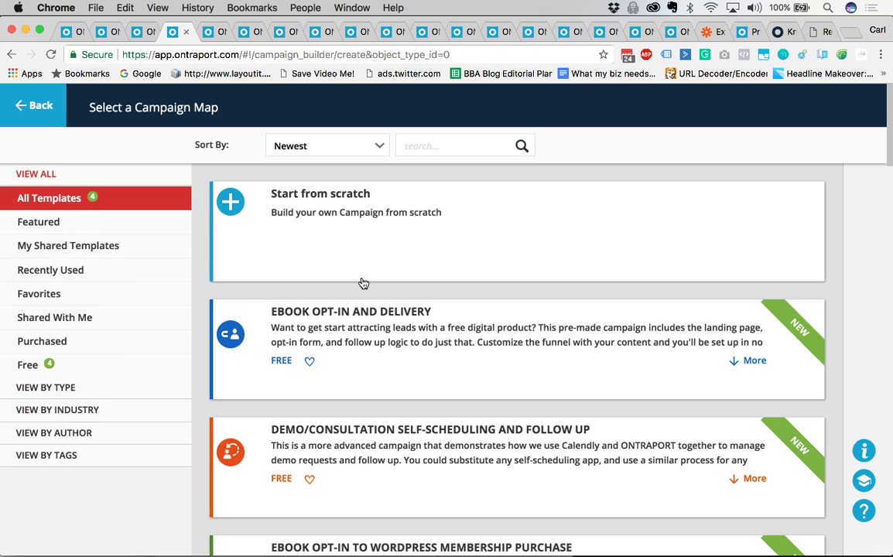
left_click(313, 219)
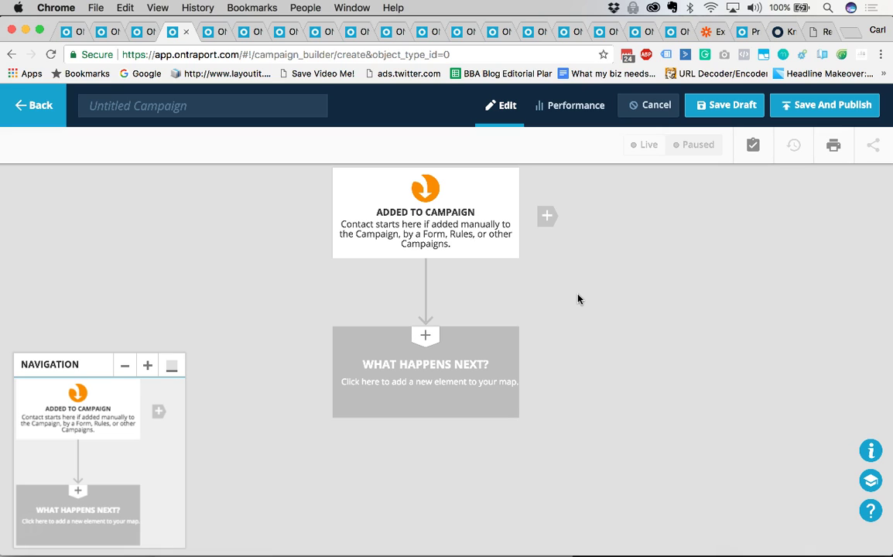
Add Send an Email, Wait and Change Tags elements in sequence beneath the Added to Campaign start element
mouse_move(550, 221)
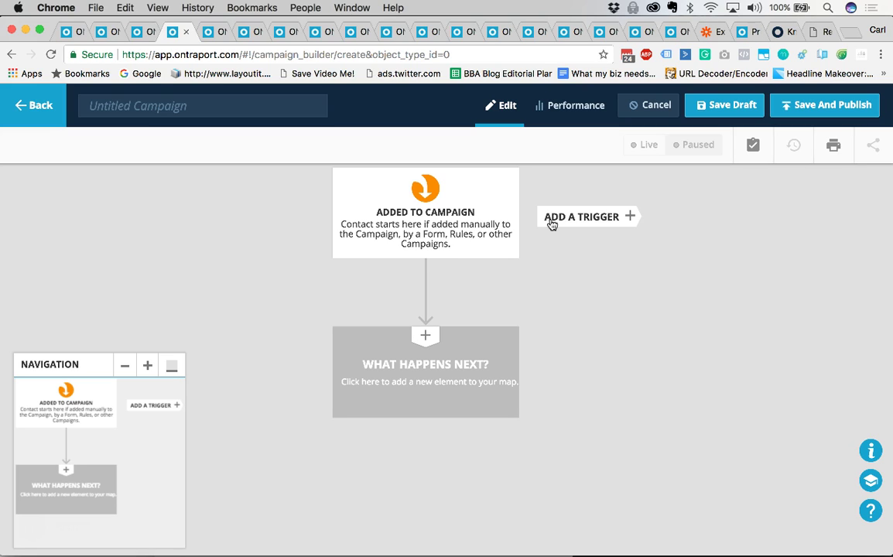
left_click(427, 345)
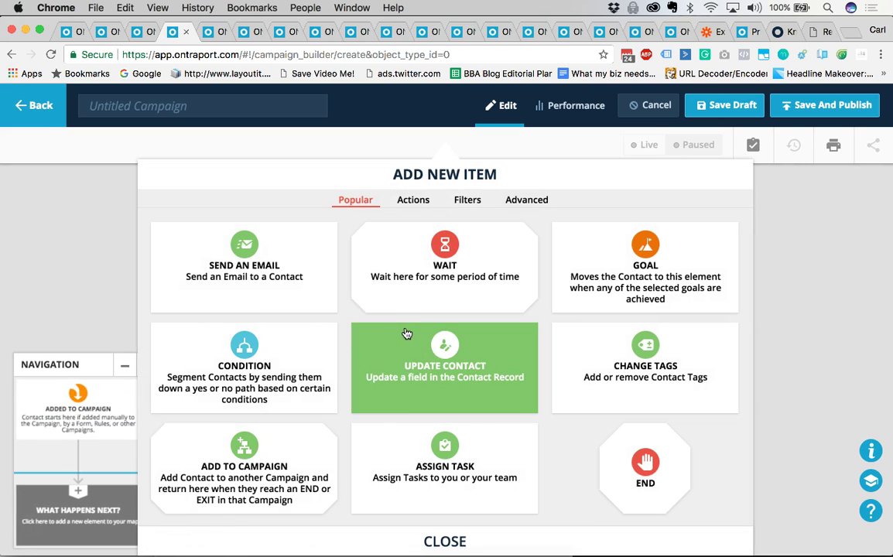
left_click(230, 267)
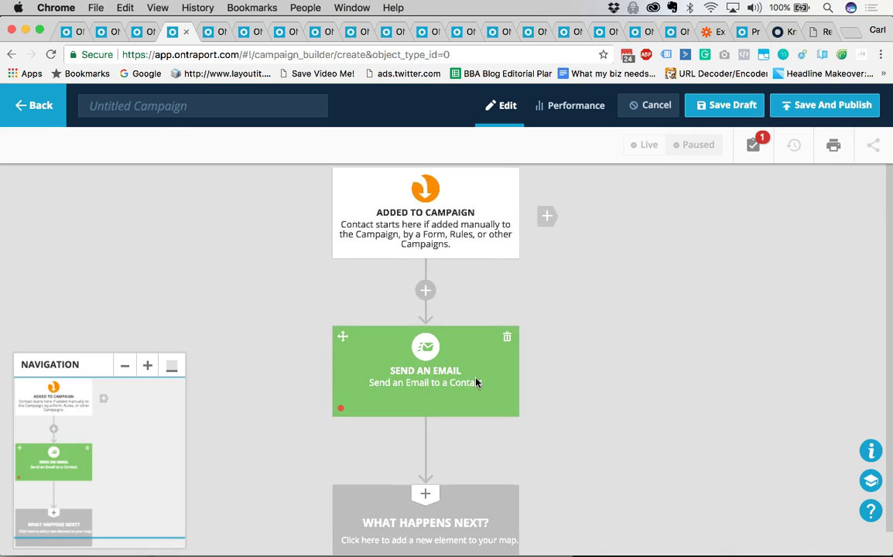
left_click(425, 352)
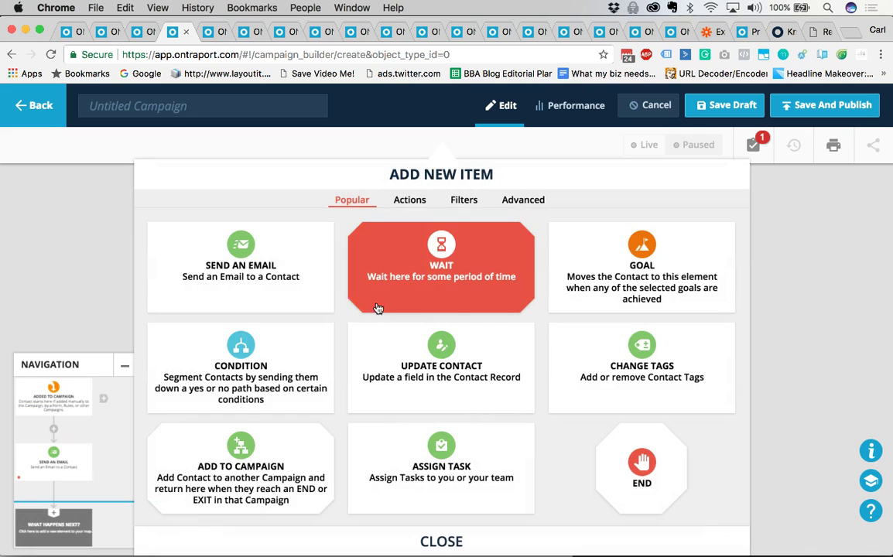
left_click(378, 253)
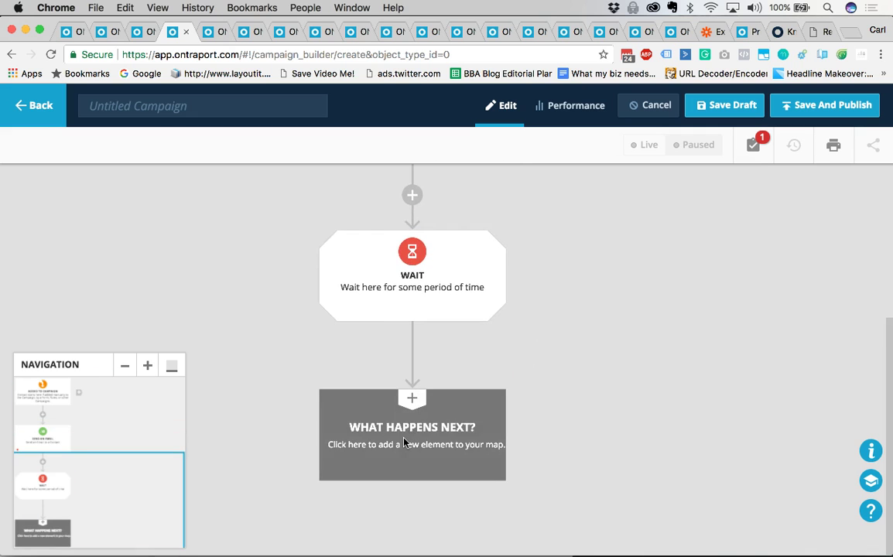
left_click(405, 443)
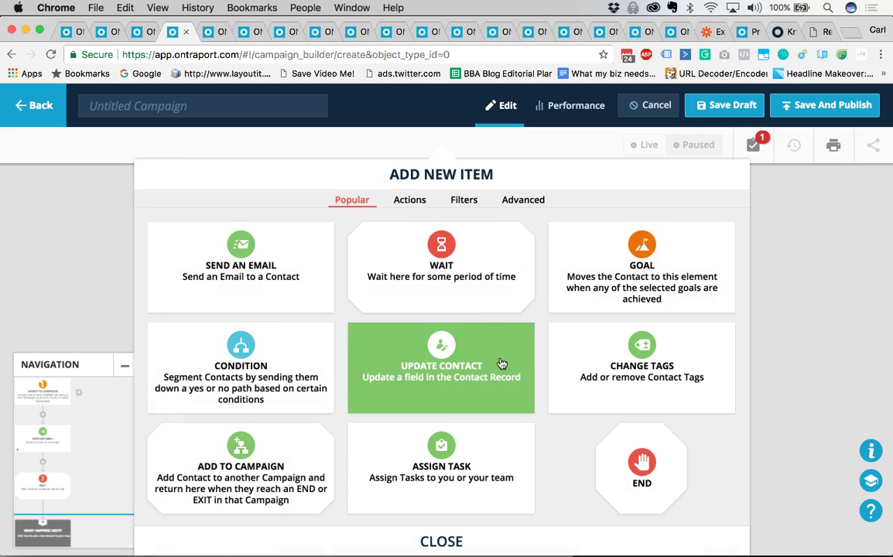
left_click(596, 366)
scroll(534, 434, "up", 1)
scroll(533, 434, "down", 2)
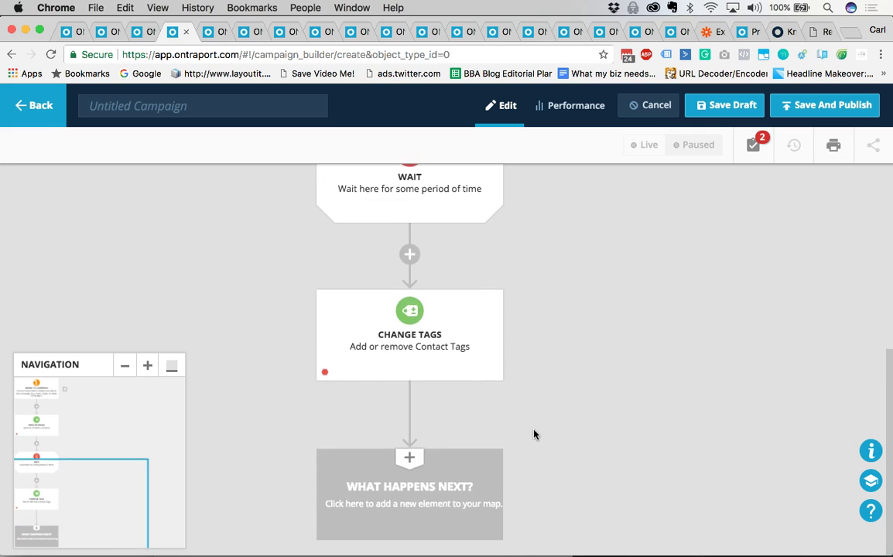
Add a second trigger beside Added to Campaign of type "When Contact is added to Tag" and open its tag choices
scroll(440, 362, "up", 3)
scroll(440, 362, "up", 1)
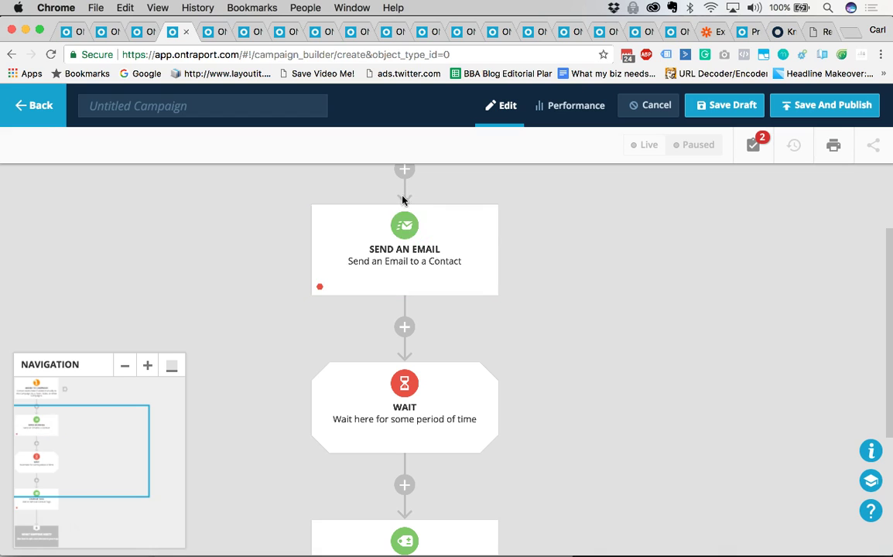
scroll(402, 445, "down", 3)
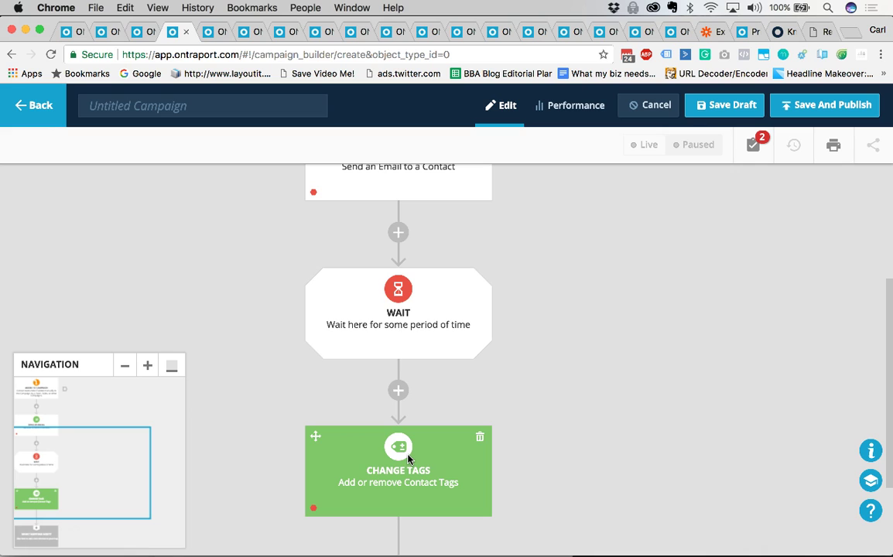
scroll(408, 460, "up", 5)
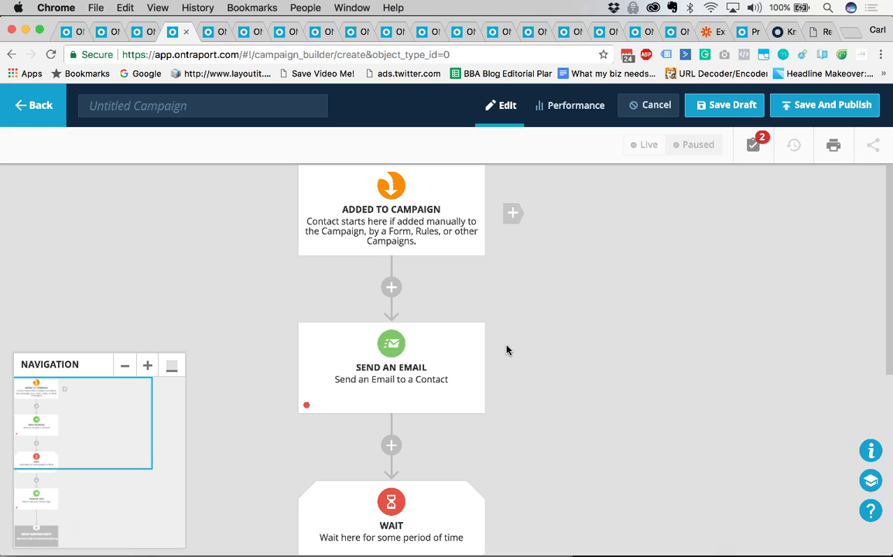
left_click(512, 214)
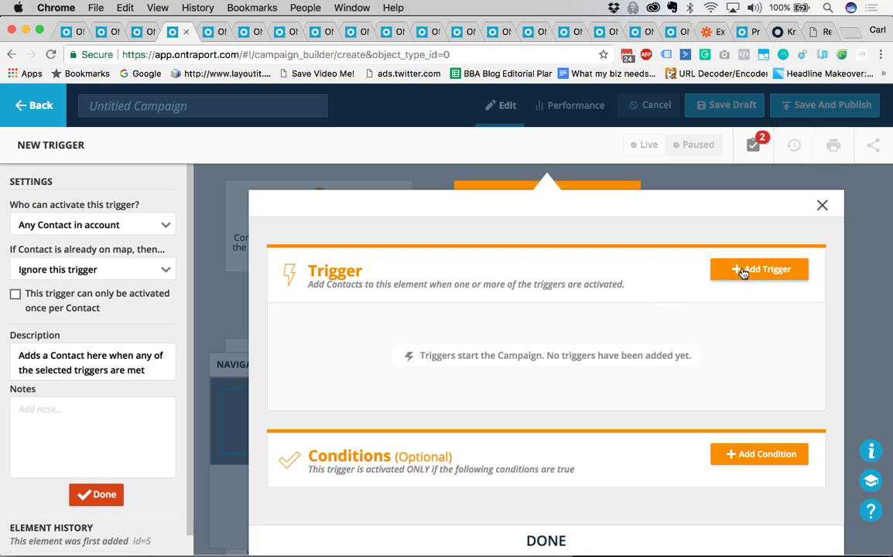
left_click(744, 271)
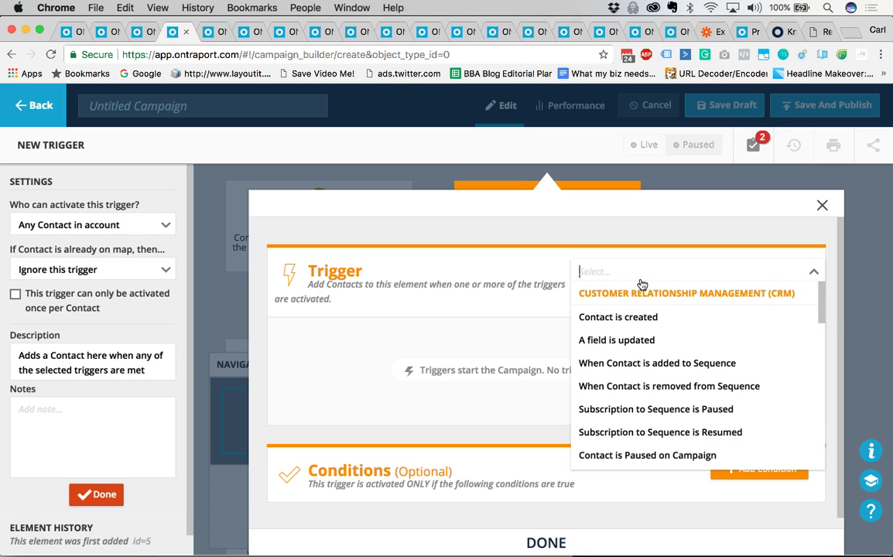
type("tag")
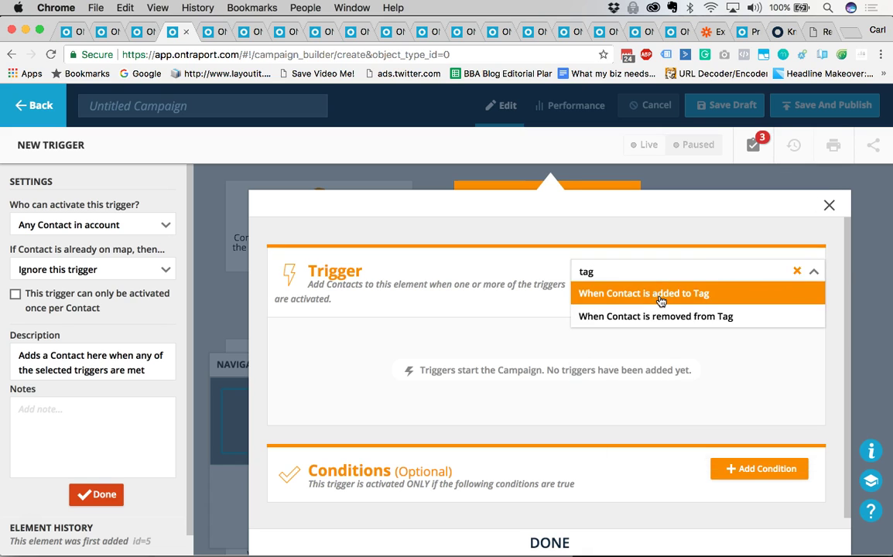
left_click(660, 301)
left_click(464, 325)
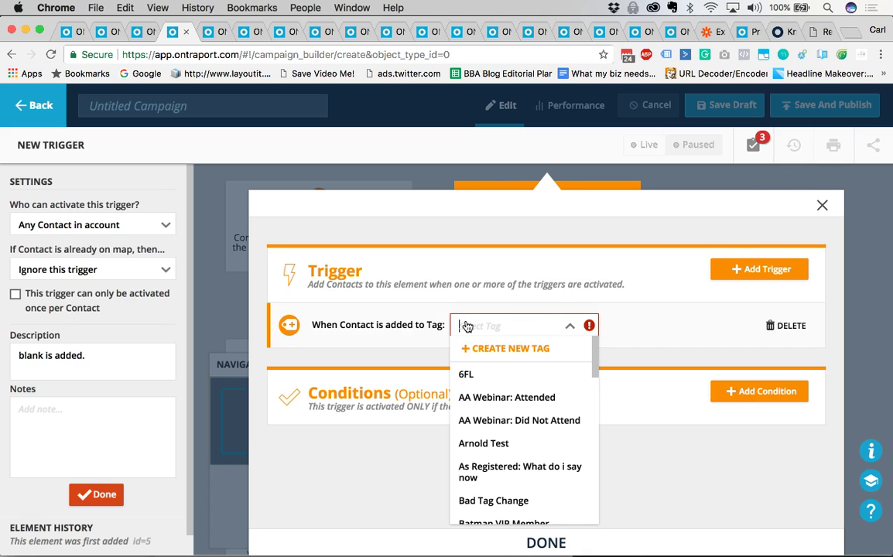
type("sd")
key("super+a")
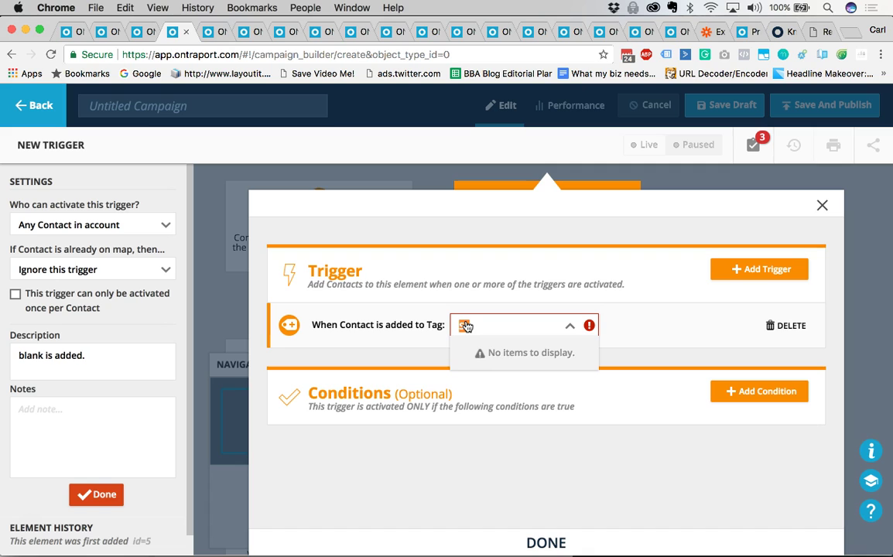
type("Trigger: Skip")
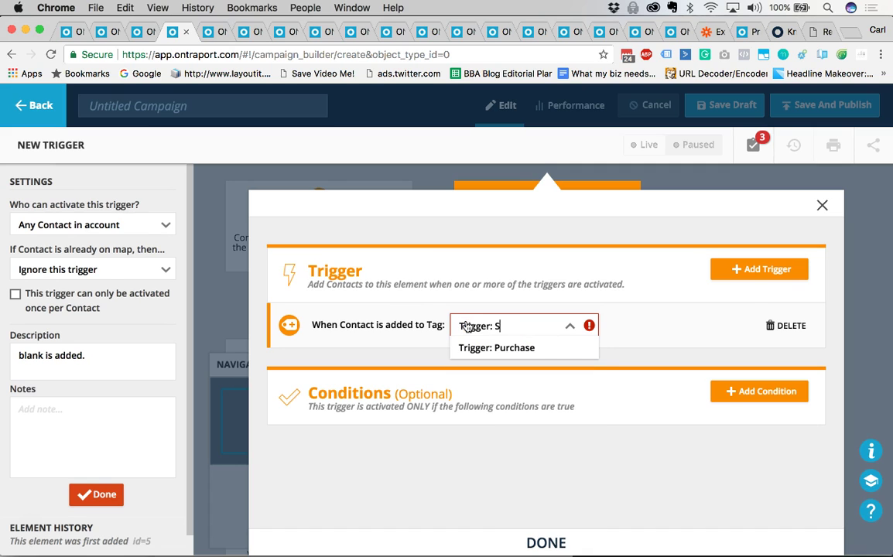
key("super+a")
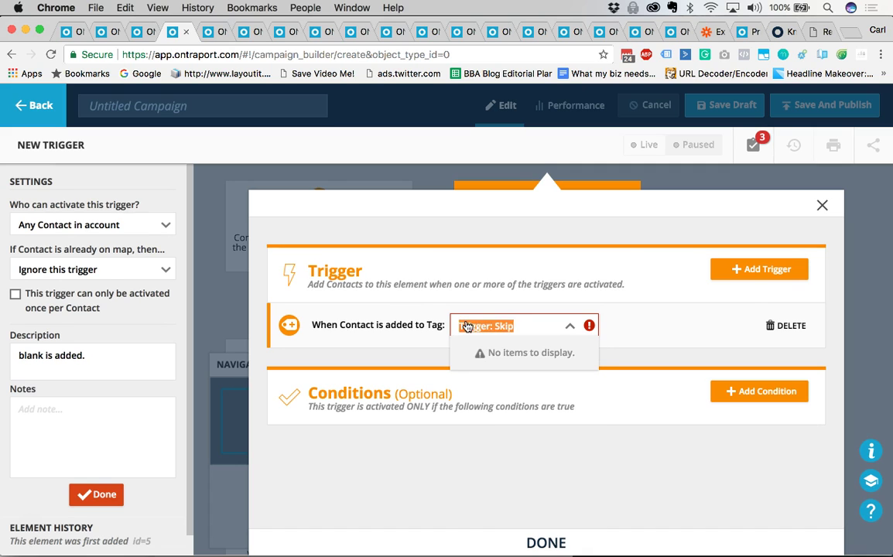
key("BackSpace")
Create a new tag named "Trigger: Skip To 2nd" for the trigger and finish the trigger setup
left_click(472, 349)
type("Tr")
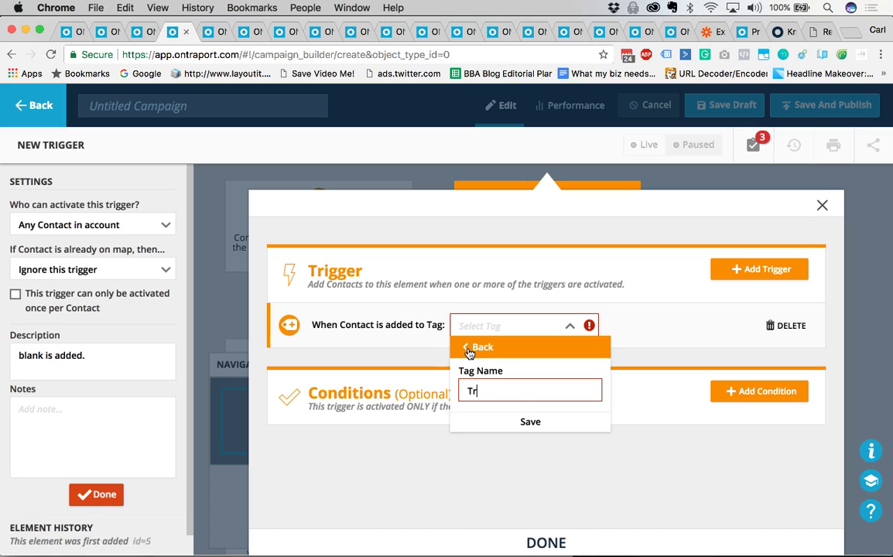
type("igger: Skip To 2nd")
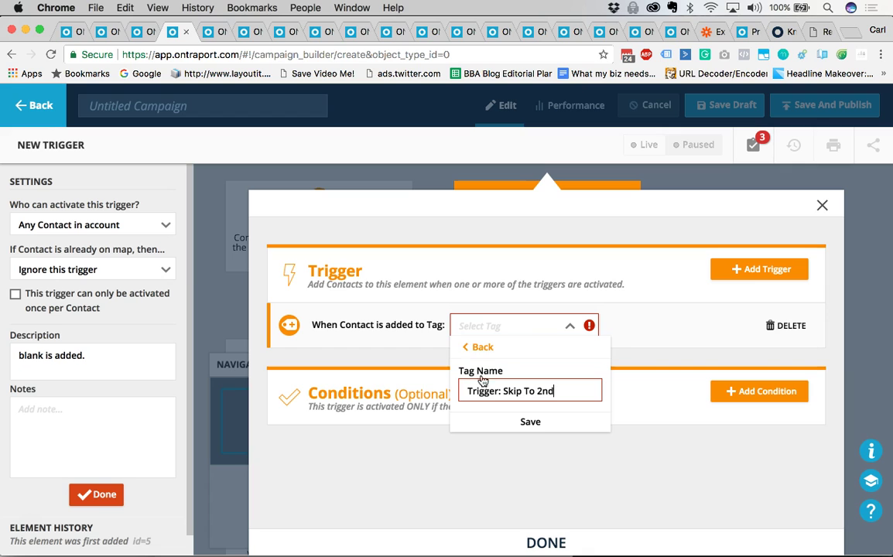
left_click(518, 424)
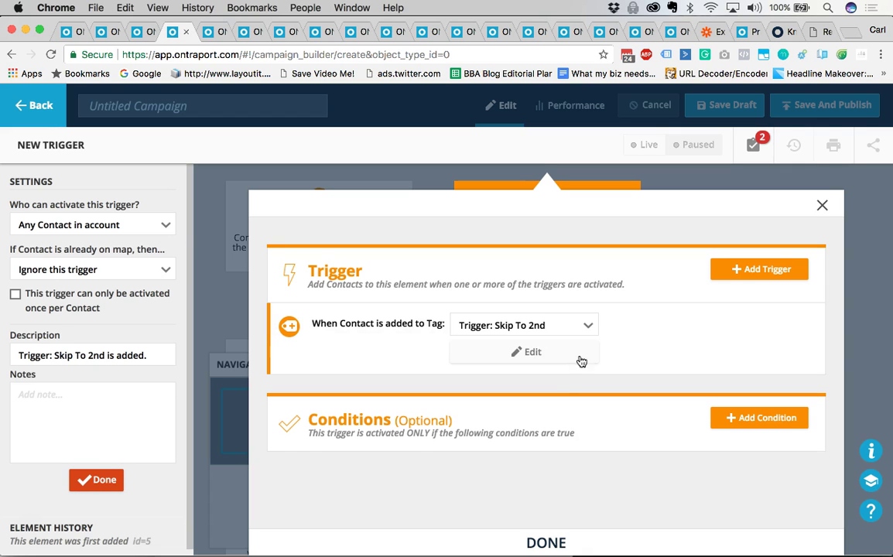
left_click(551, 542)
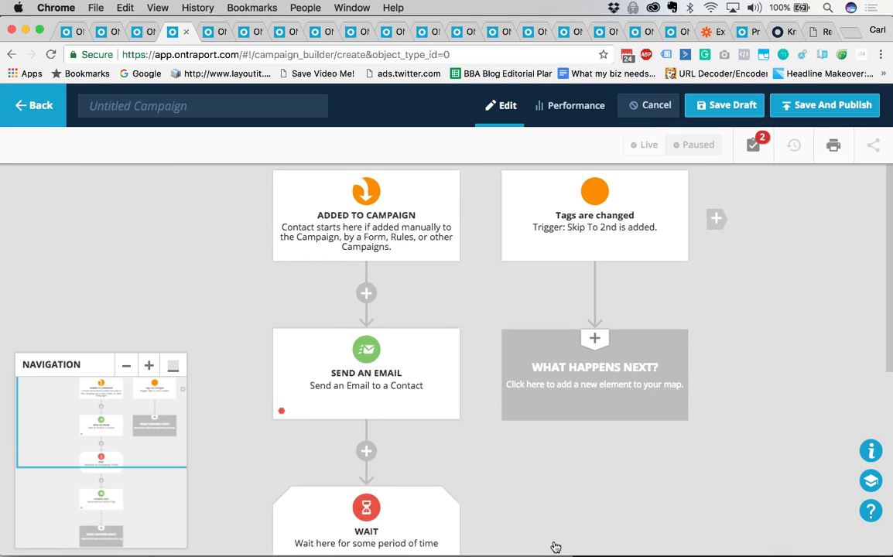
Browse the action and advanced elements, add a Go To element below the tag trigger and connect it to the Change Tags element
scroll(619, 329, "down", 2)
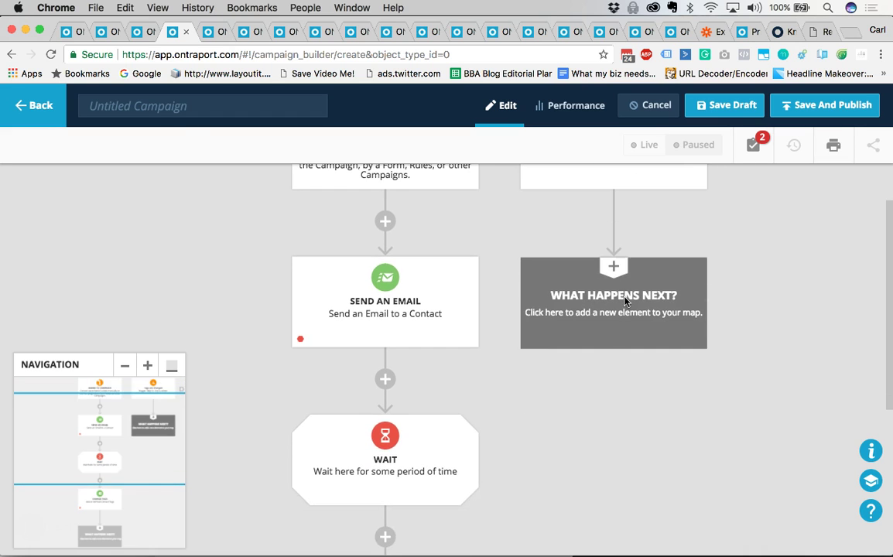
left_click(616, 277)
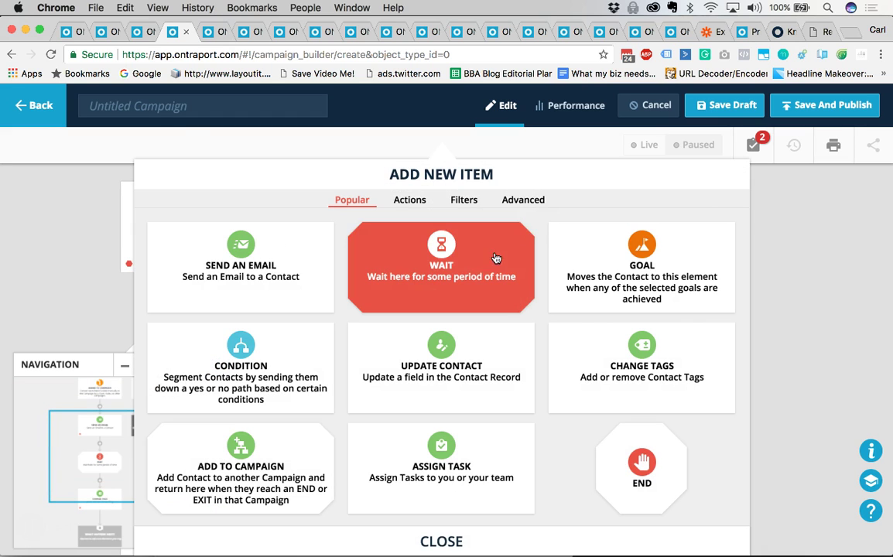
left_click(410, 202)
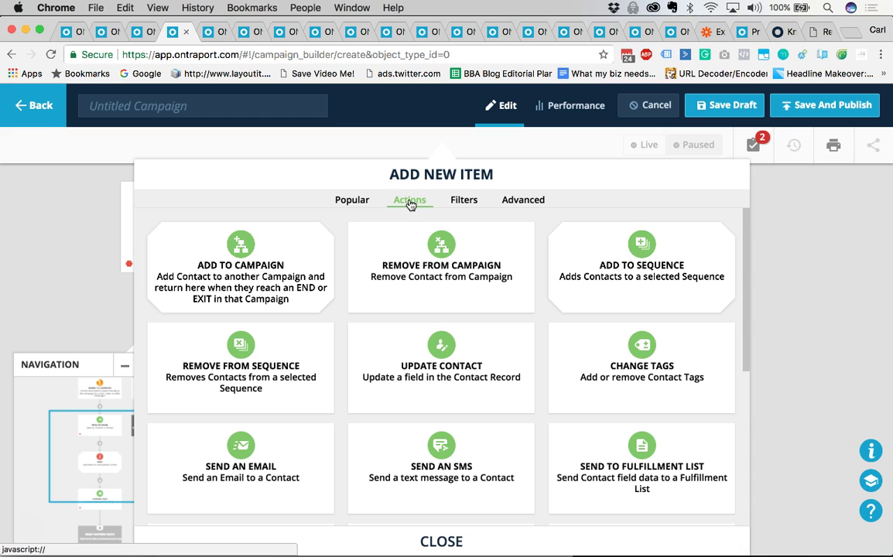
scroll(487, 291, "down", 5)
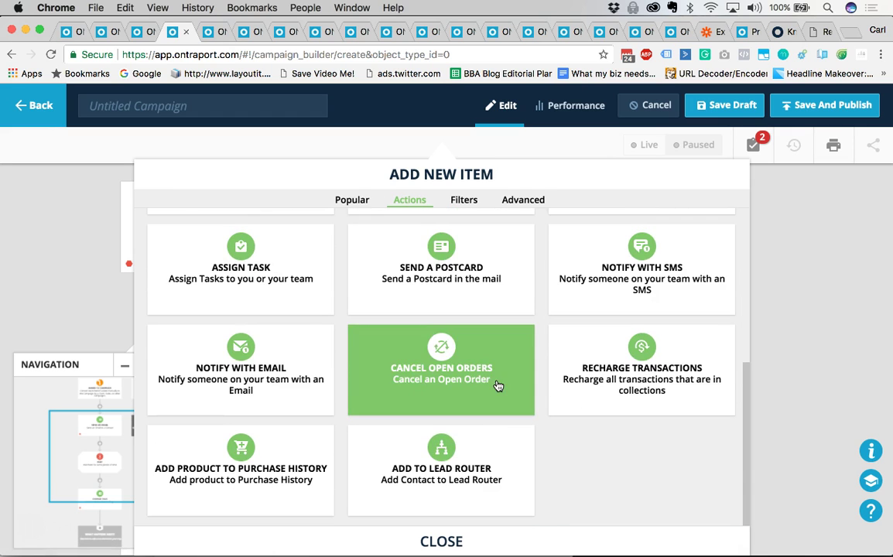
scroll(506, 356, "up", 5)
left_click(521, 200)
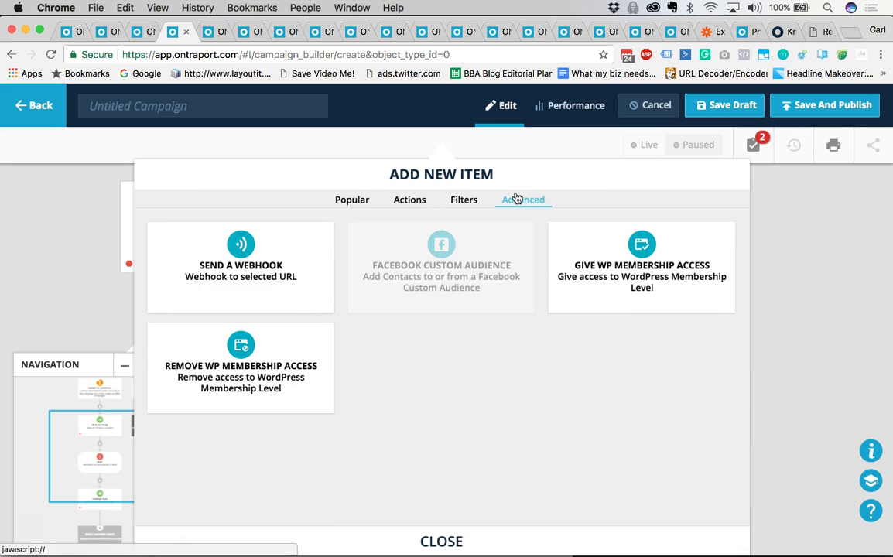
left_click(466, 201)
left_click(449, 252)
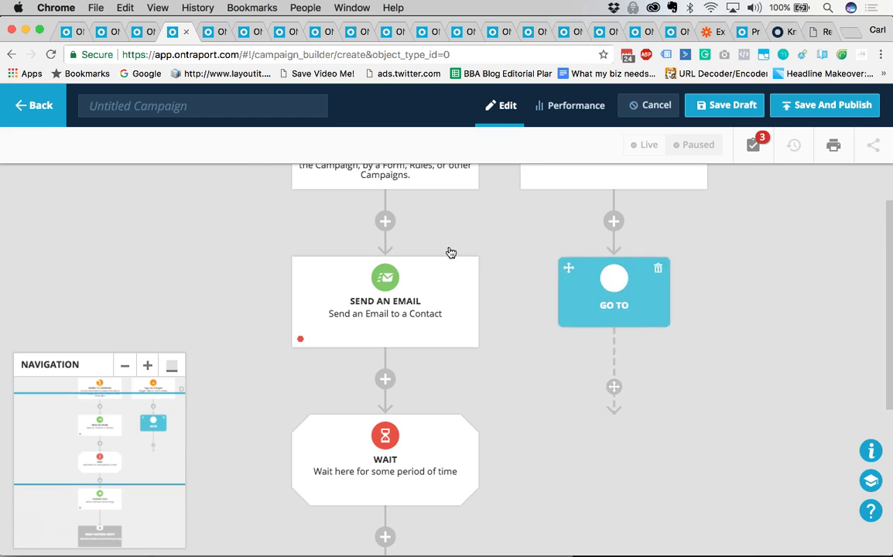
left_click_drag(613, 389, 387, 506)
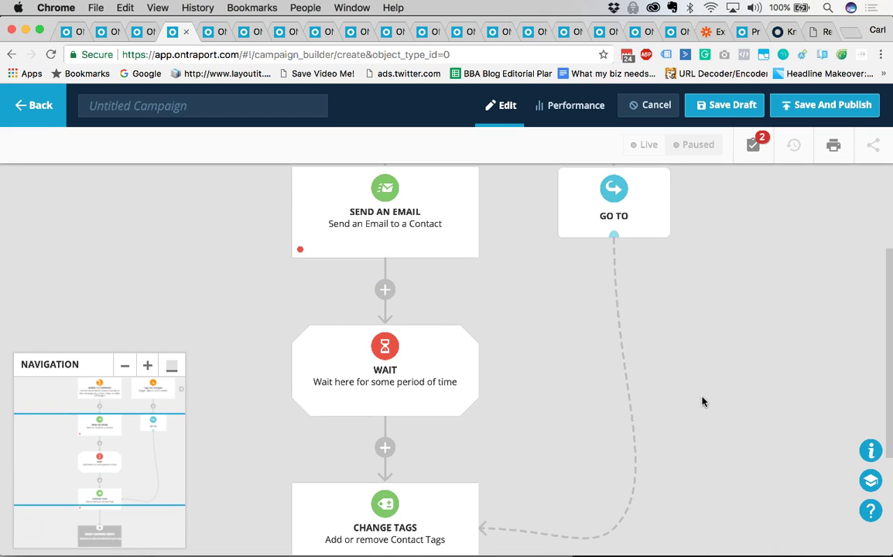
Trace the tag trigger's path through the Go To element down to Change Tags on the campaign map
scroll(701, 402, "up", 5)
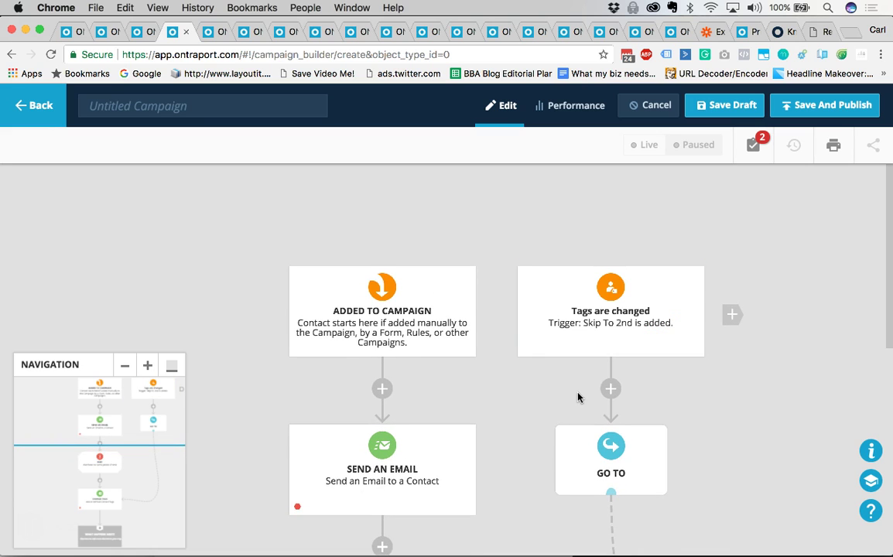
scroll(578, 398, "down", 1)
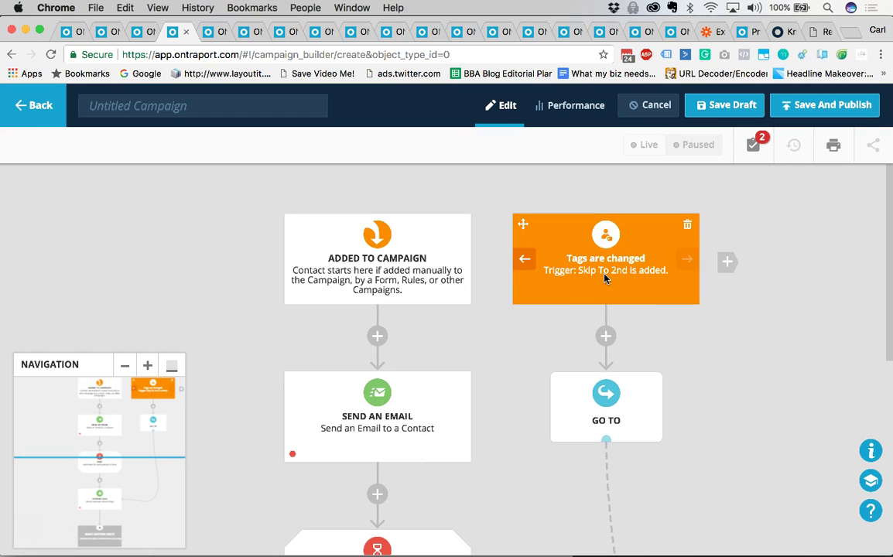
scroll(613, 403, "down", 3)
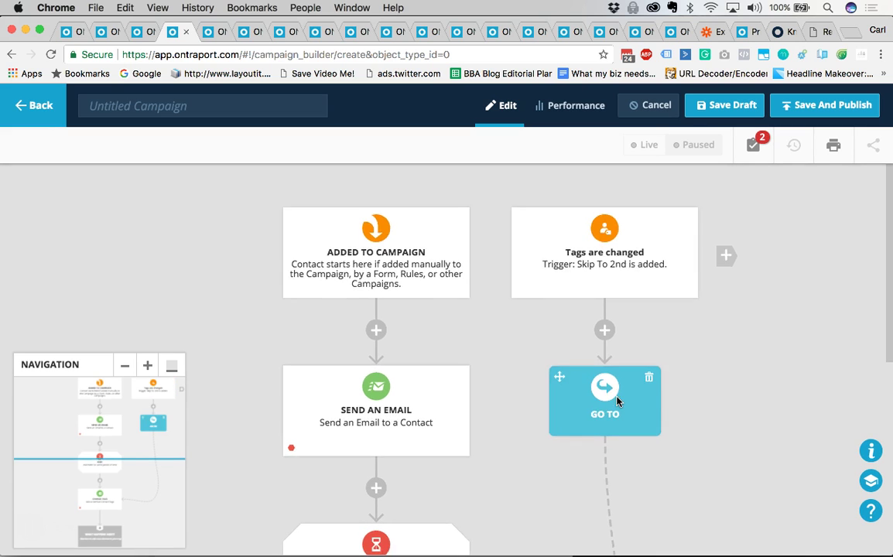
scroll(593, 356, "down", 7)
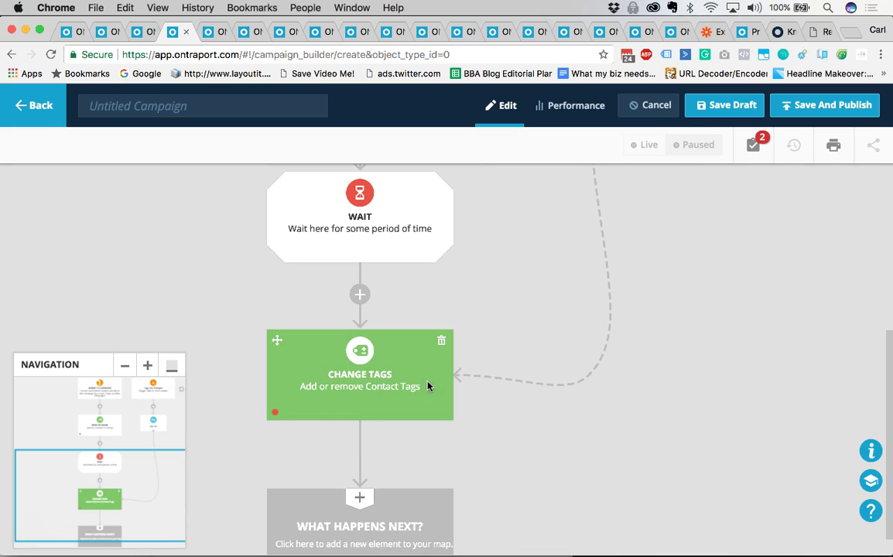
scroll(495, 384, "up", 9)
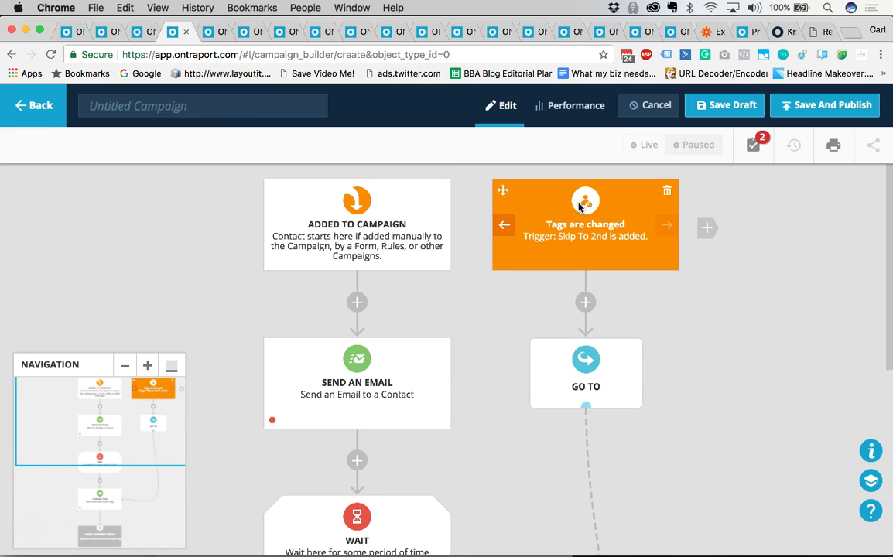
Try a "Has been on a campaign for a certain amount of time" condition on the Tags are changed trigger and remove it
left_click(583, 200)
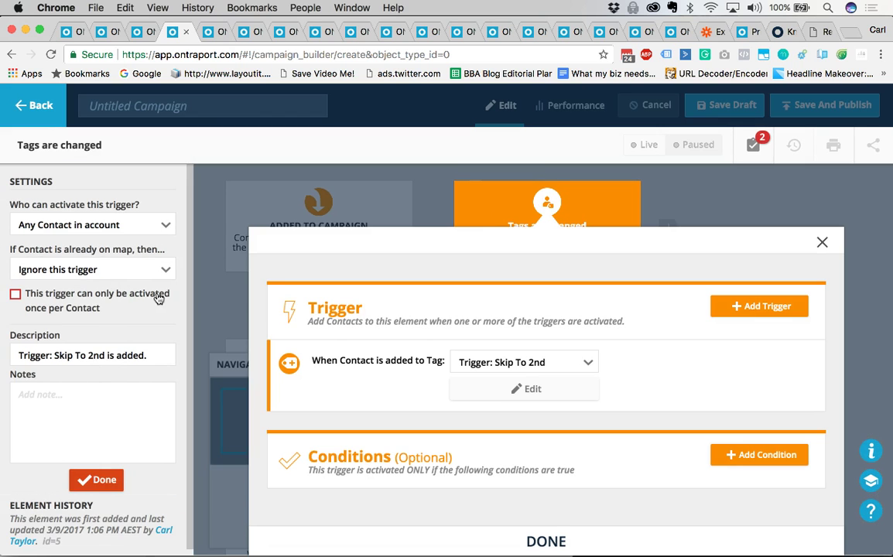
left_click(737, 455)
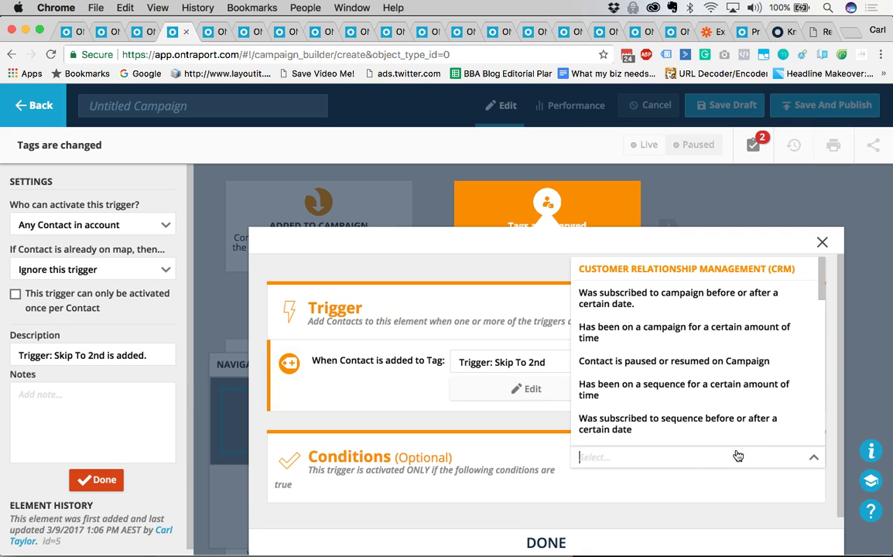
type("campaign")
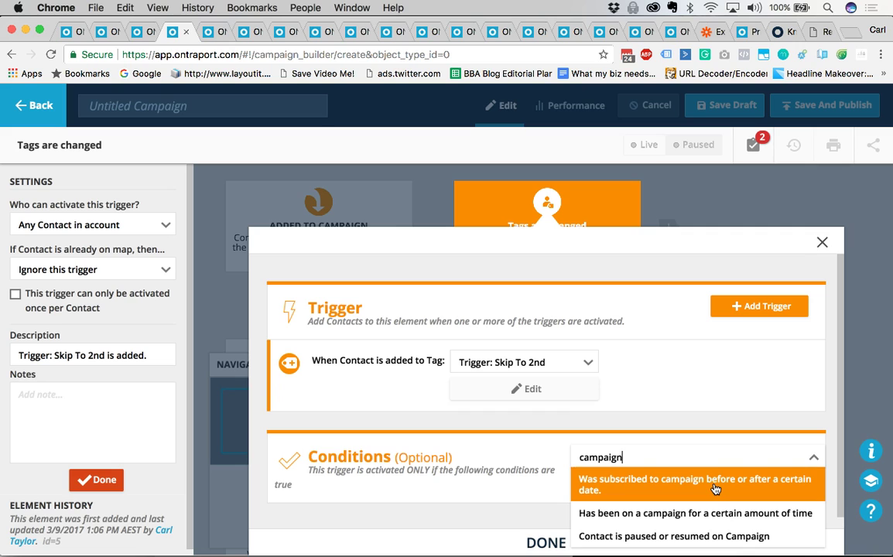
left_click(679, 515)
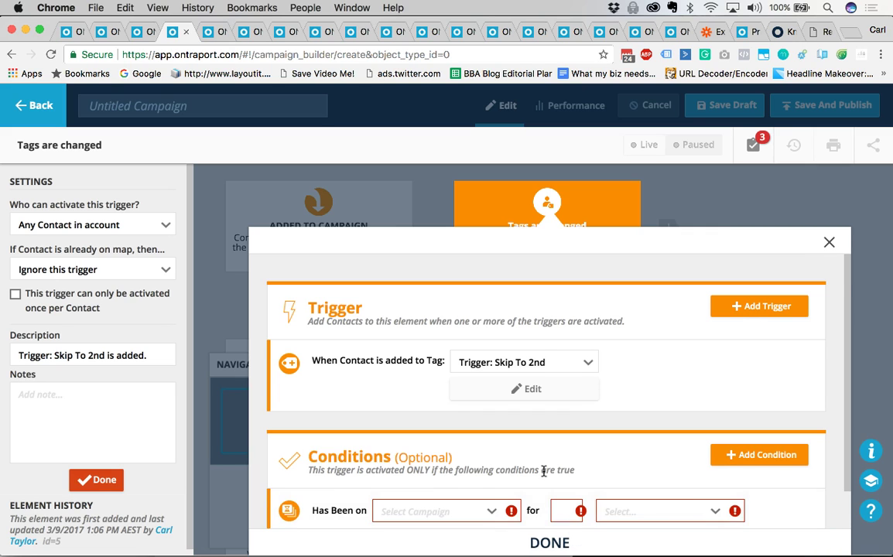
left_click(465, 470)
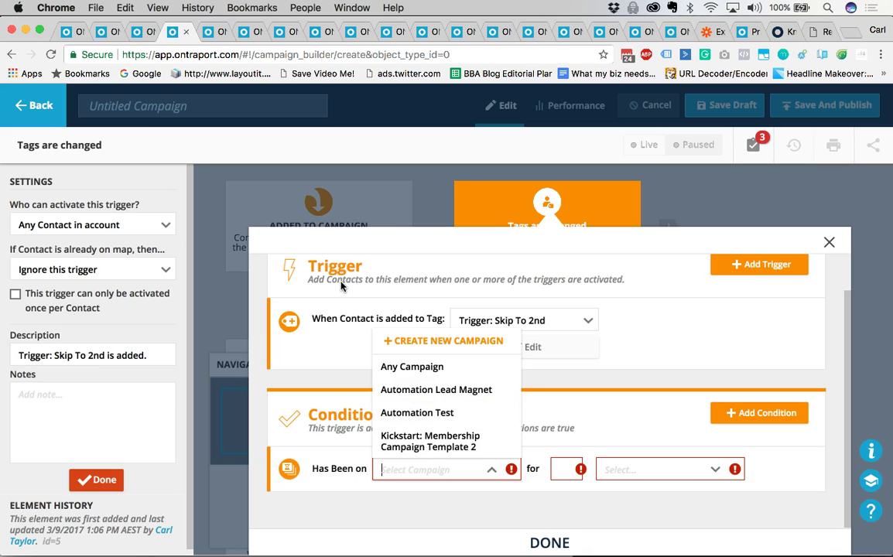
left_click(545, 427)
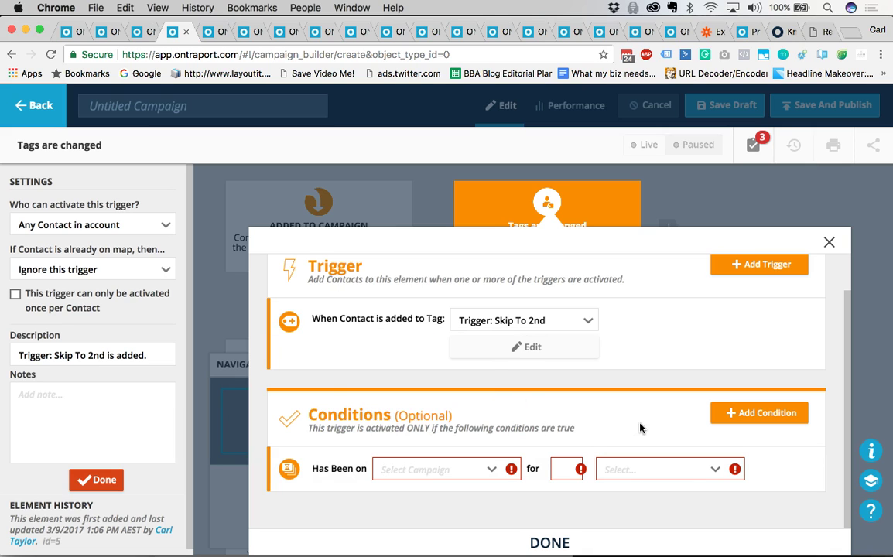
mouse_move(735, 489)
left_click(781, 469)
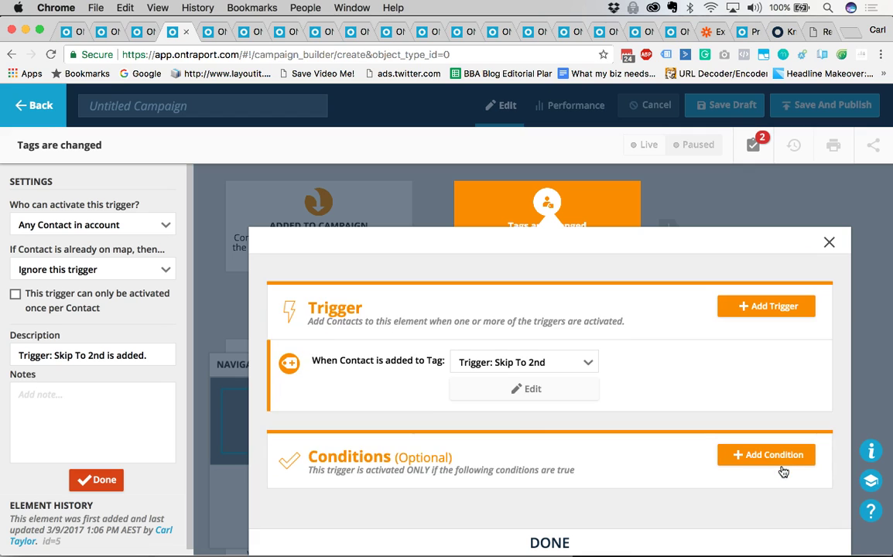
left_click(560, 540)
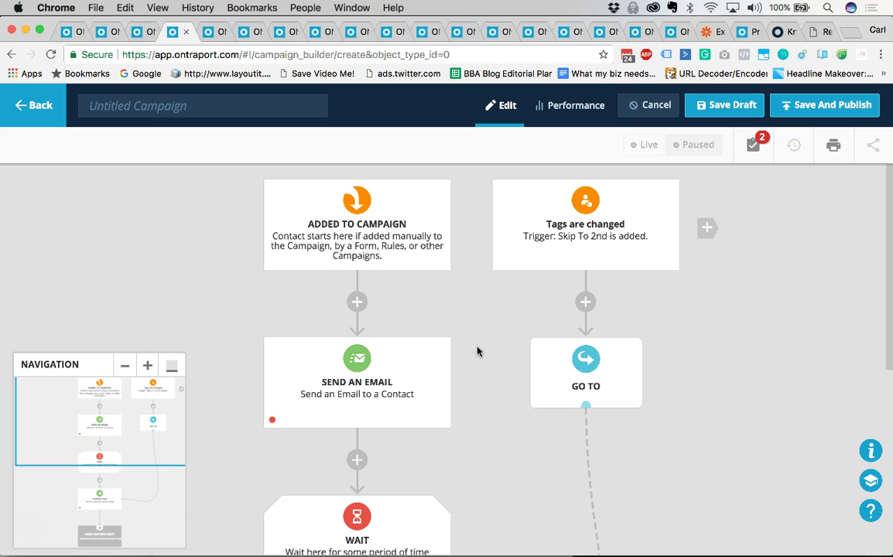
Add a third trigger beside Tags are changed of type "Purchases Product" with AA Academy as the product
scroll(477, 351, "down", 2)
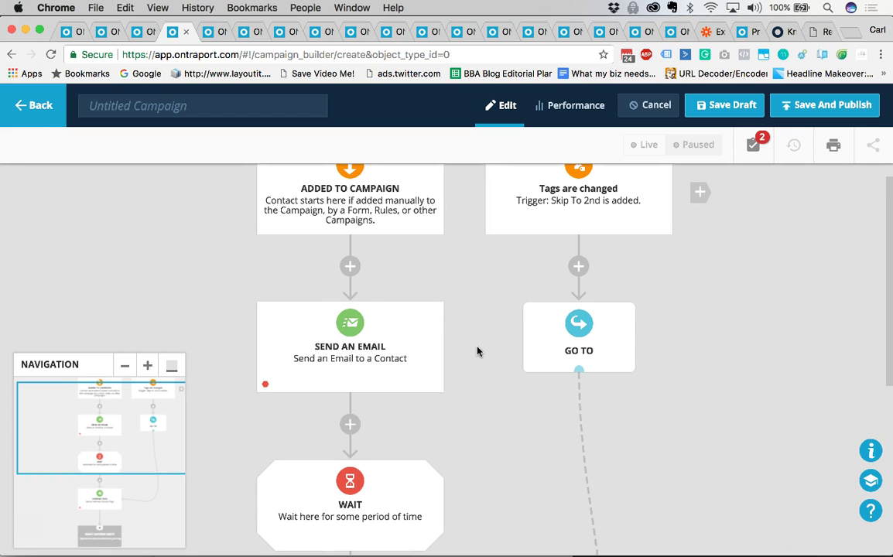
scroll(476, 351, "up", 2)
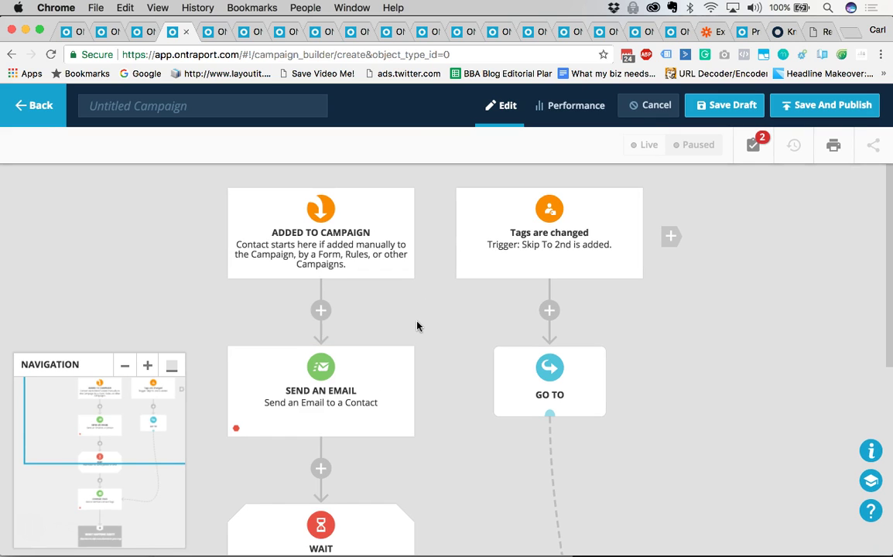
scroll(417, 324, "down", 1)
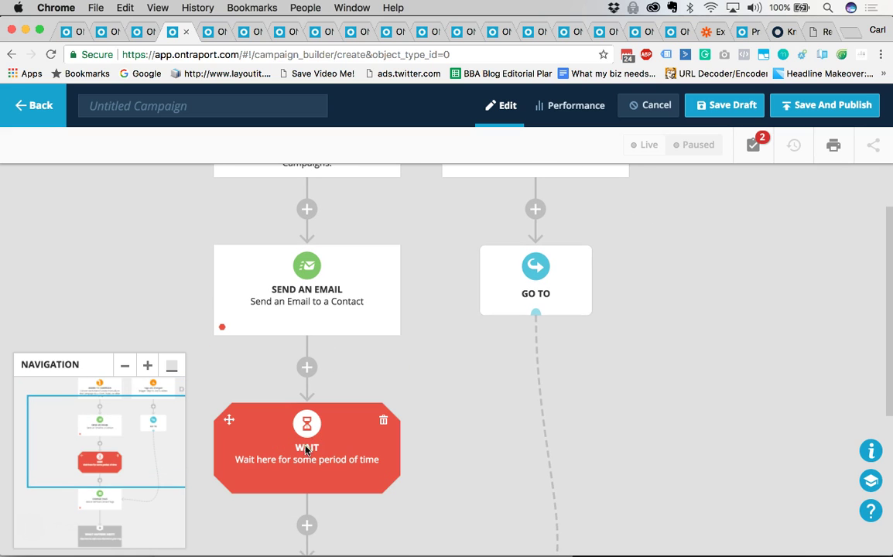
scroll(308, 418, "up", 2)
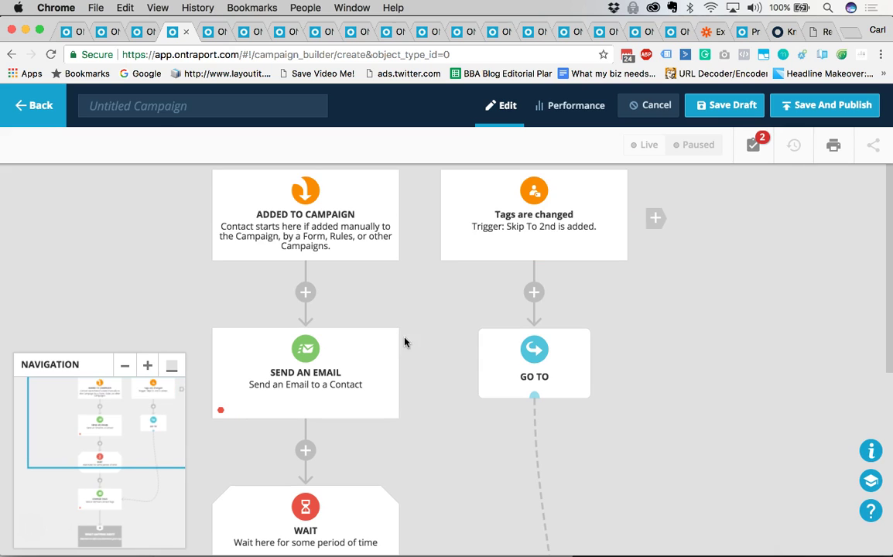
left_click(672, 222)
left_click(711, 221)
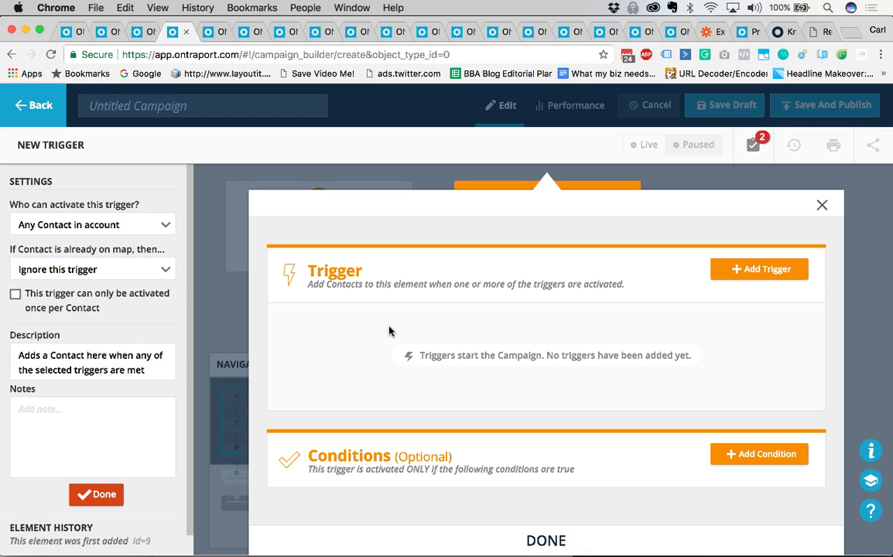
left_click(739, 268)
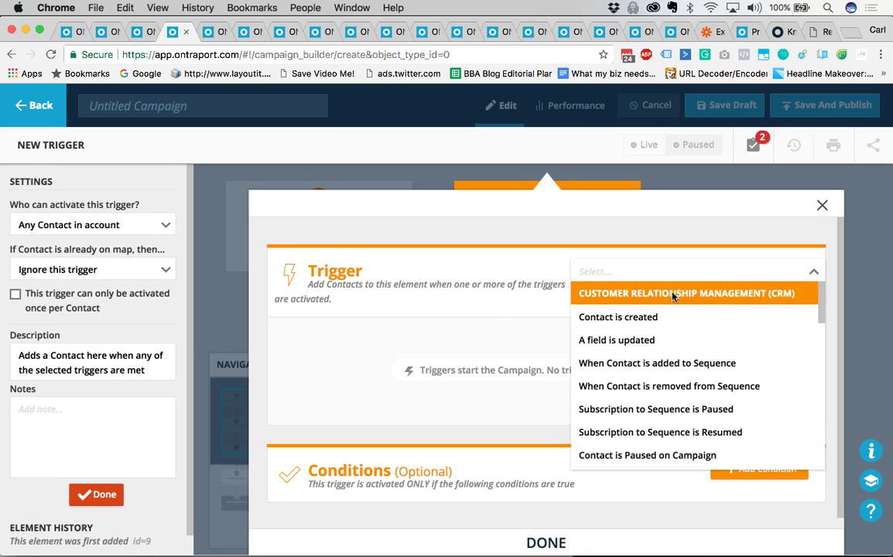
scroll(669, 323, "down", 15)
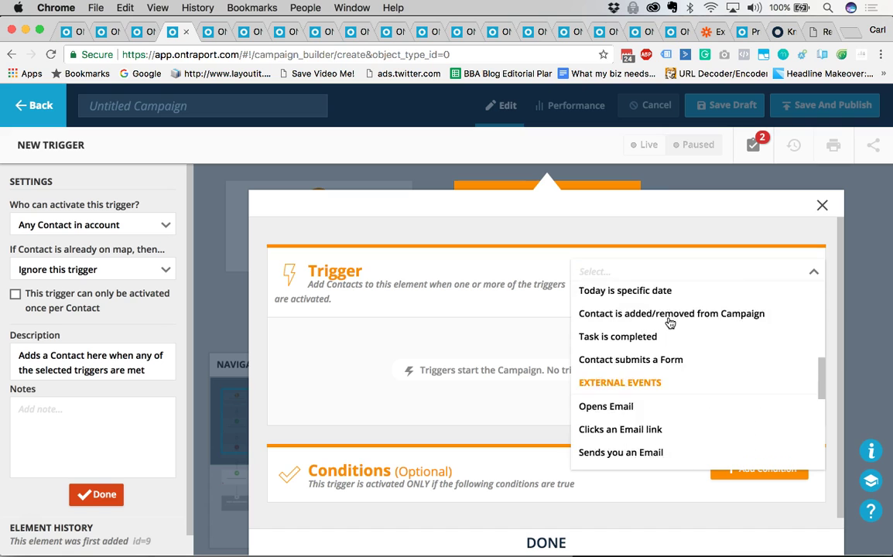
scroll(669, 322, "down", 3)
scroll(671, 366, "up", 4)
scroll(670, 368, "up", 2)
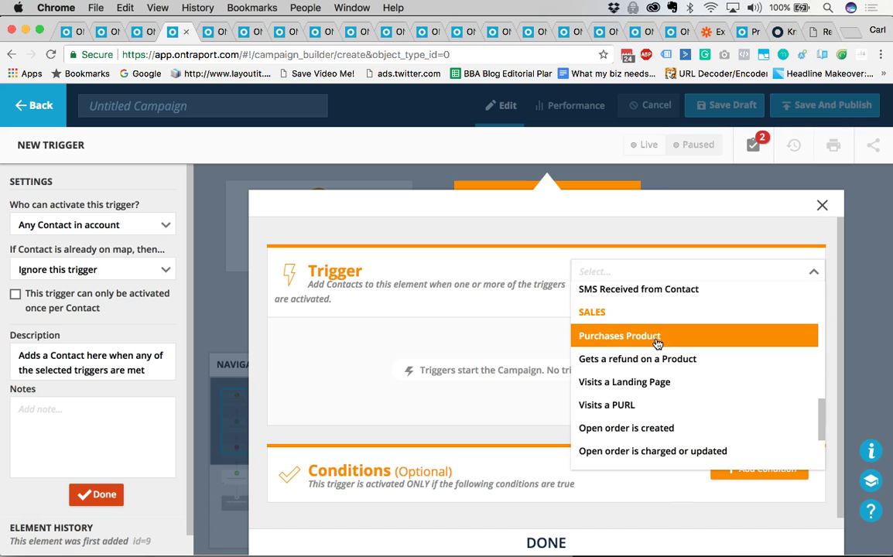
left_click(656, 340)
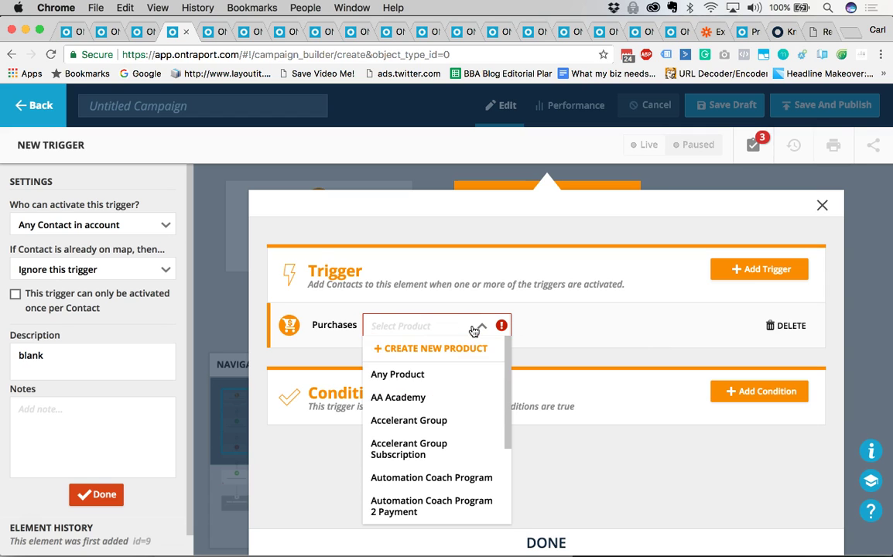
left_click(443, 402)
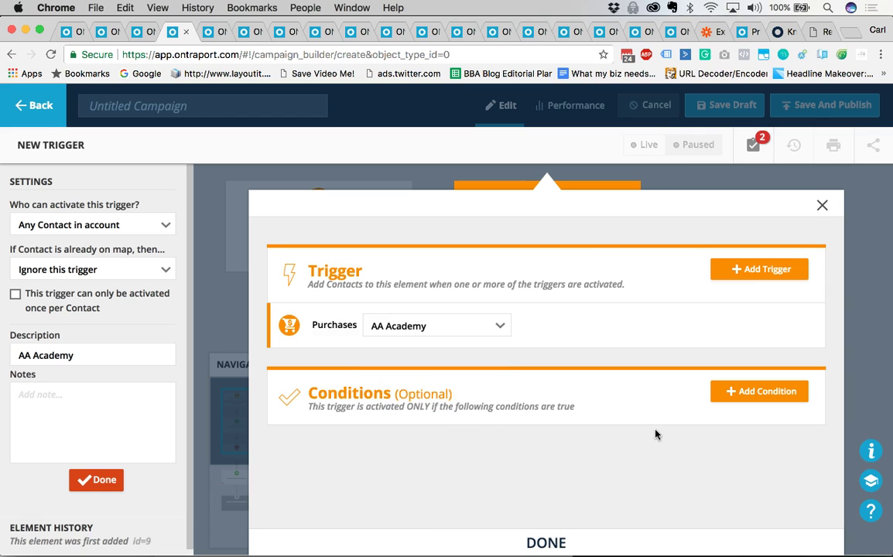
left_click(534, 540)
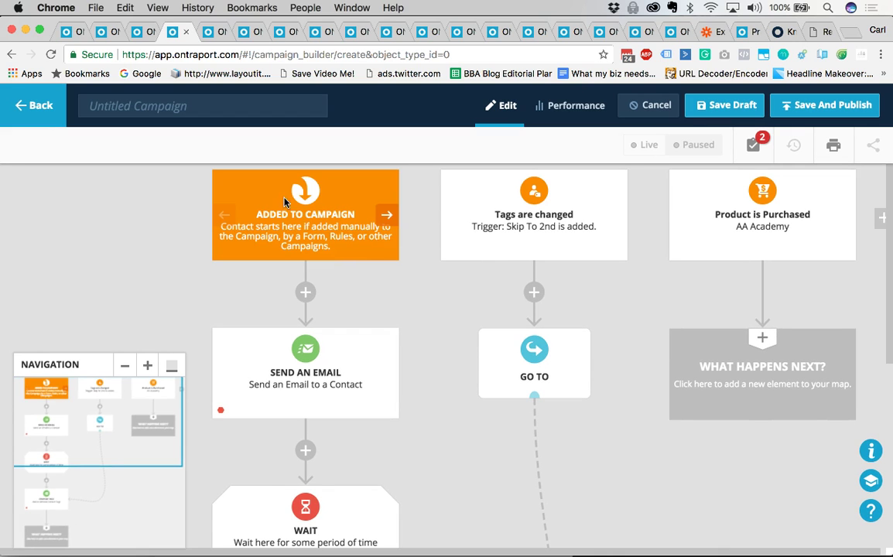
Examine the three trigger paths on the map, including the Go To connection and the open element placeholders
scroll(319, 335, "down", 3)
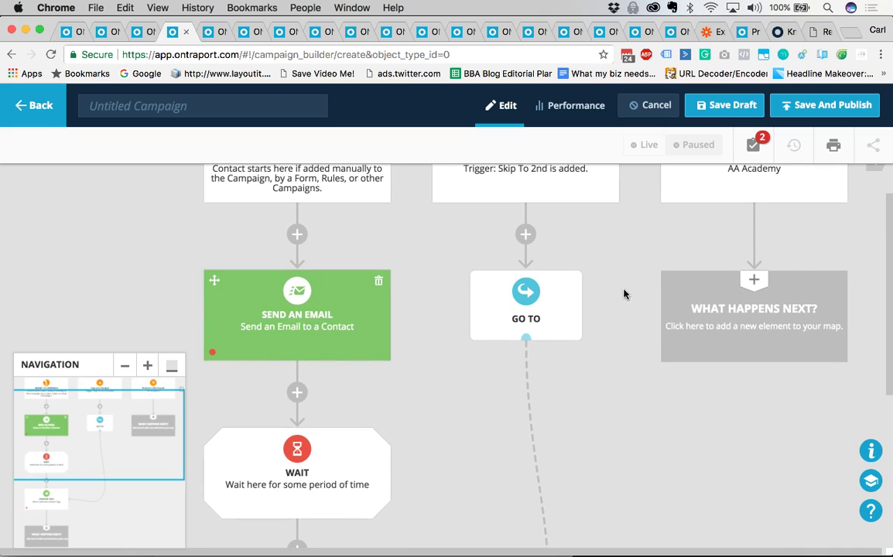
scroll(773, 283, "up", 2)
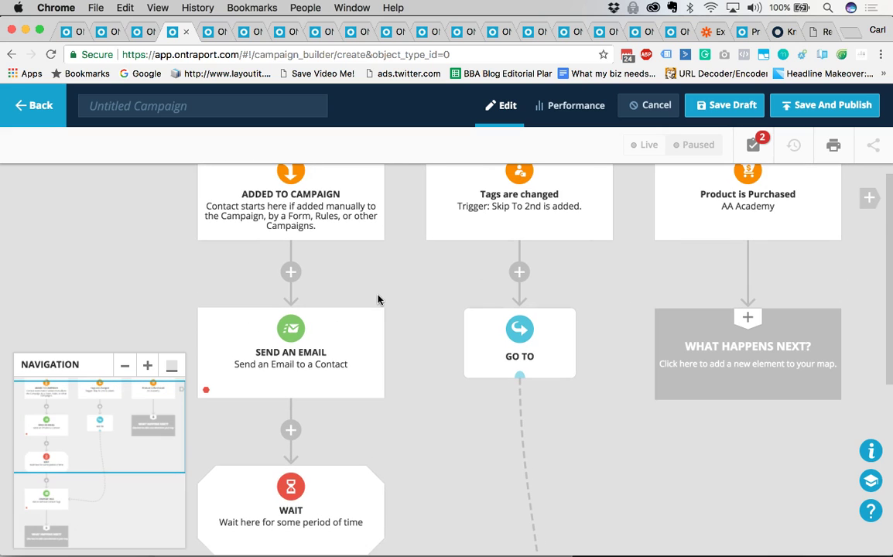
scroll(333, 317, "down", 1)
scroll(295, 334, "down", 9)
scroll(302, 483, "down", 3)
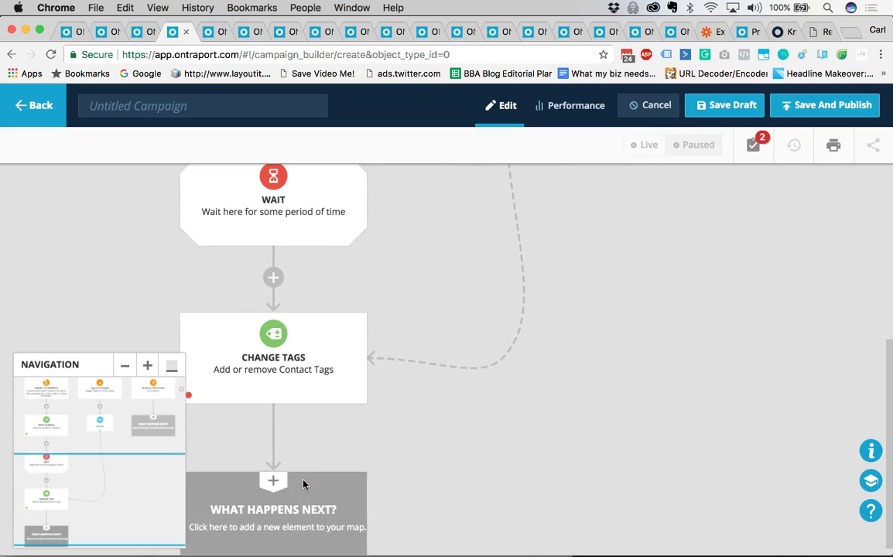
scroll(499, 359, "up", 10)
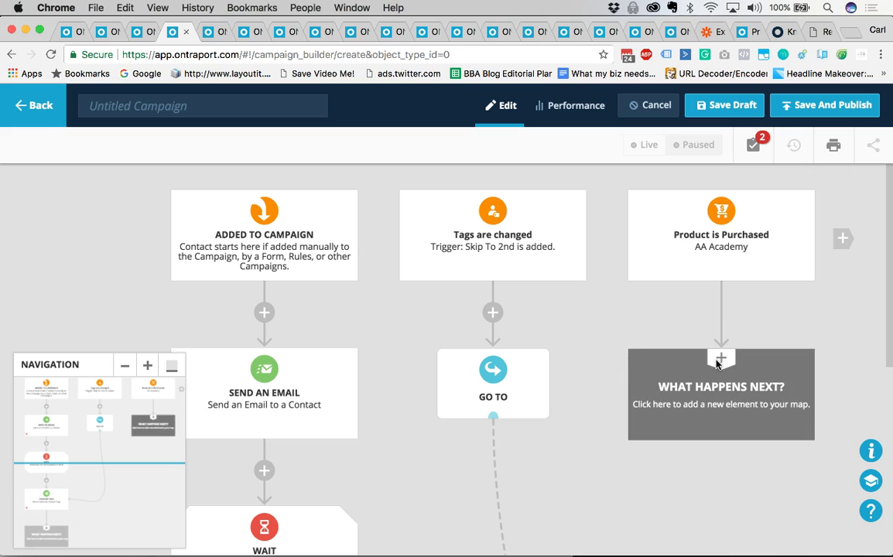
scroll(550, 464, "down", 5)
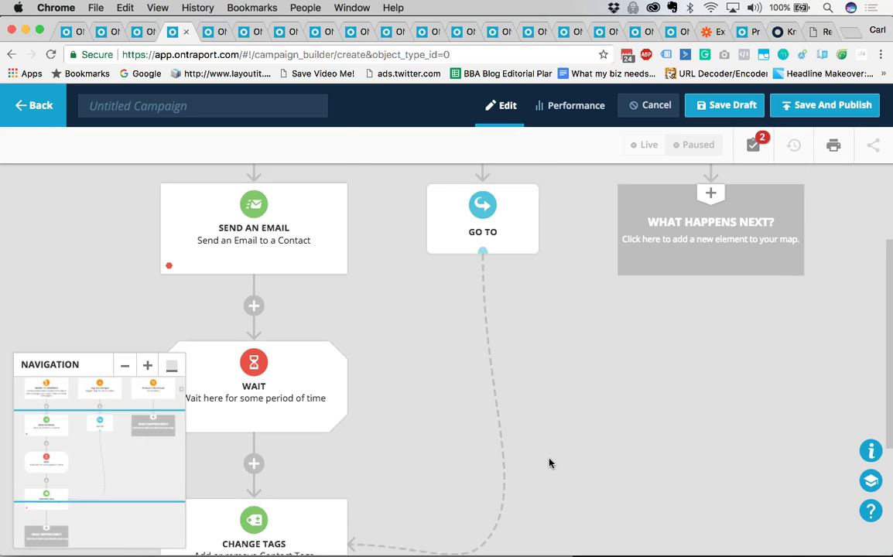
scroll(642, 333, "up", 2)
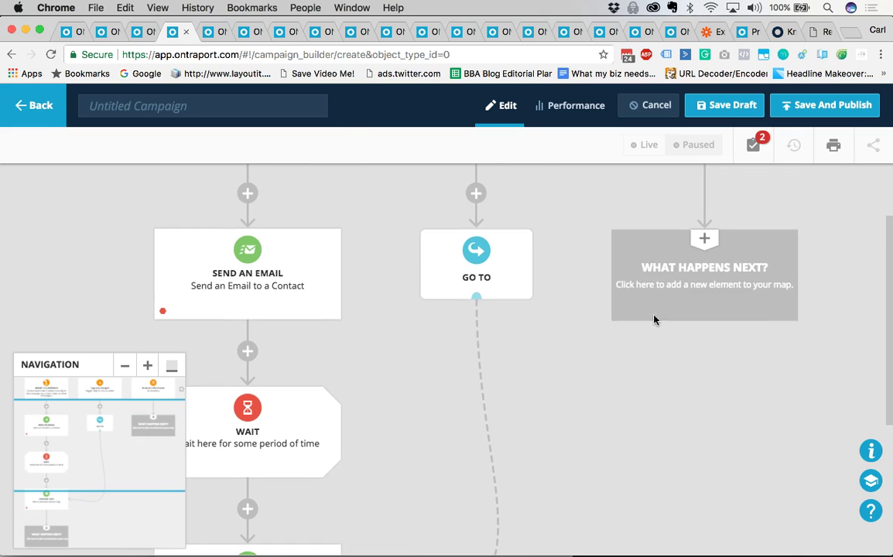
Add a Wait element followed by a Send an Email element beneath the Product is Purchased trigger
scroll(696, 263, "right", 2)
left_click(708, 247)
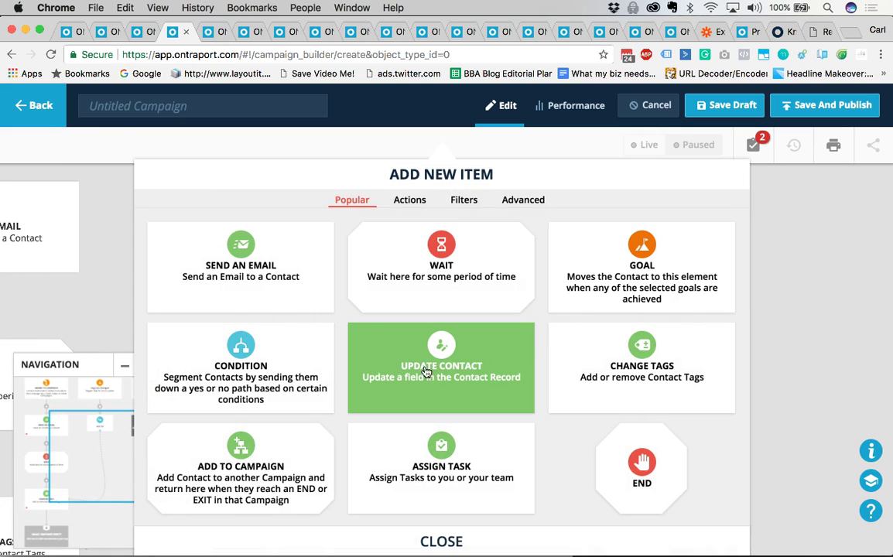
left_click(435, 289)
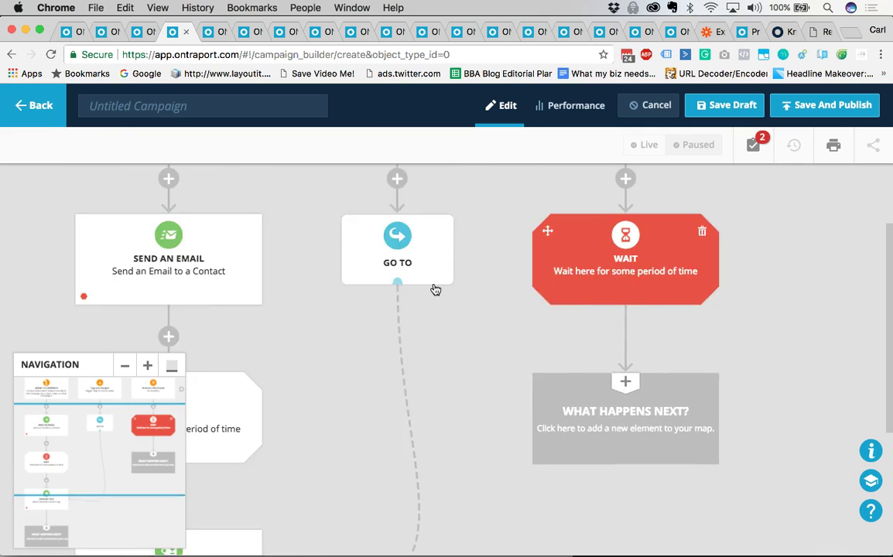
left_click(708, 413)
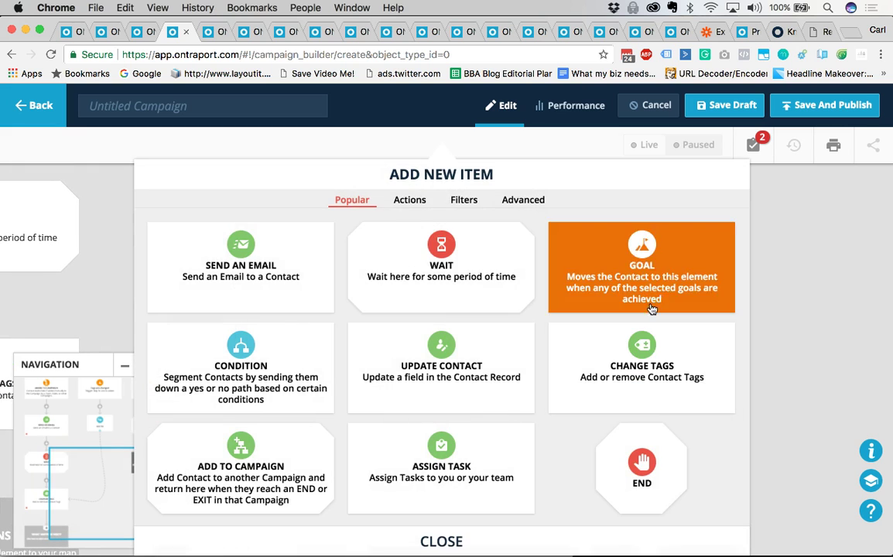
left_click(284, 271)
scroll(591, 354, "up", 5)
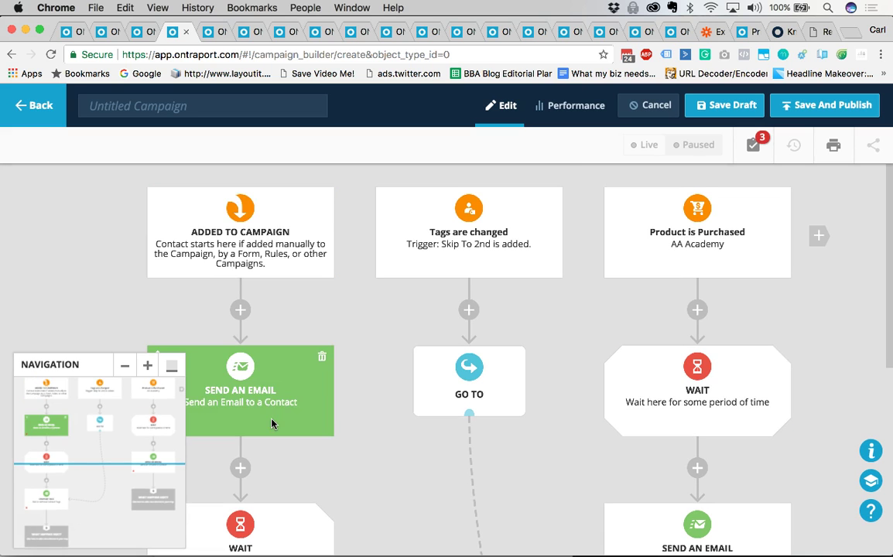
scroll(271, 423, "down", 3)
scroll(525, 386, "up", 3)
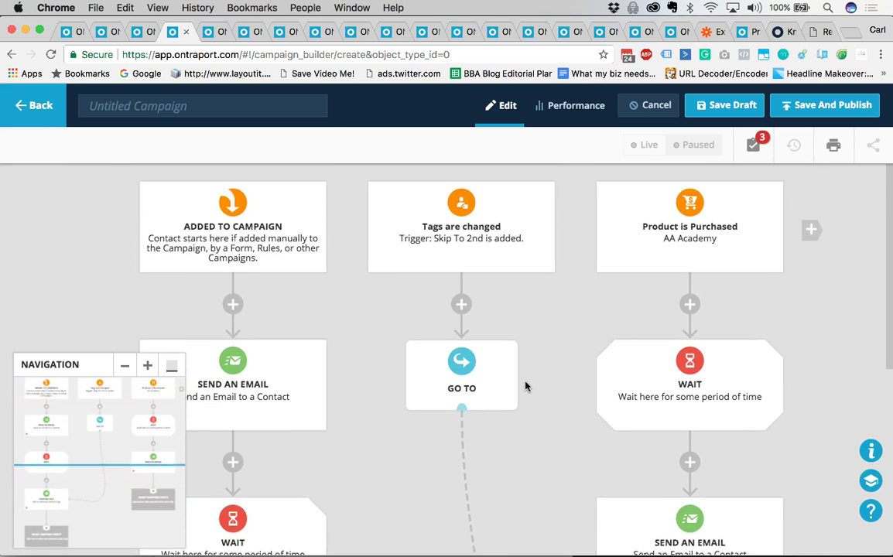
Add a Condition element beneath the Send an Email element in the Product is Purchased path
scroll(525, 386, "down", 3)
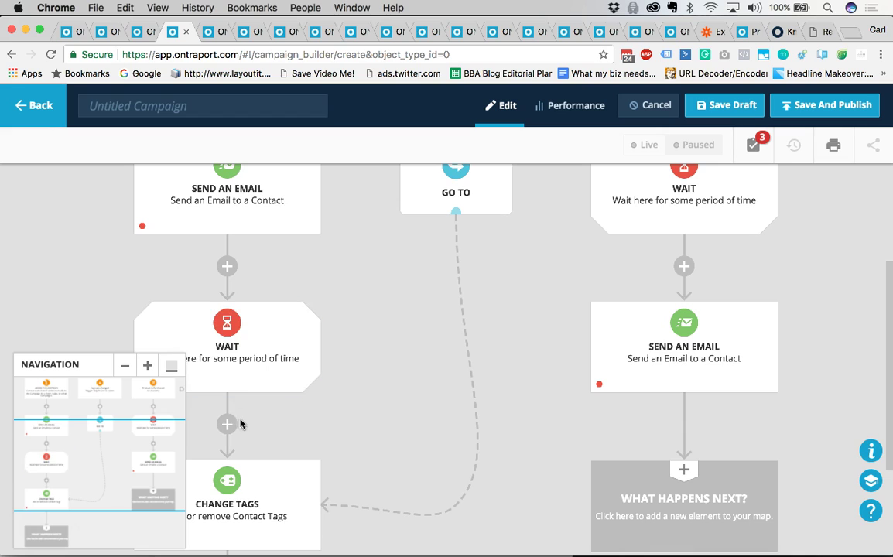
scroll(241, 424, "down", 2)
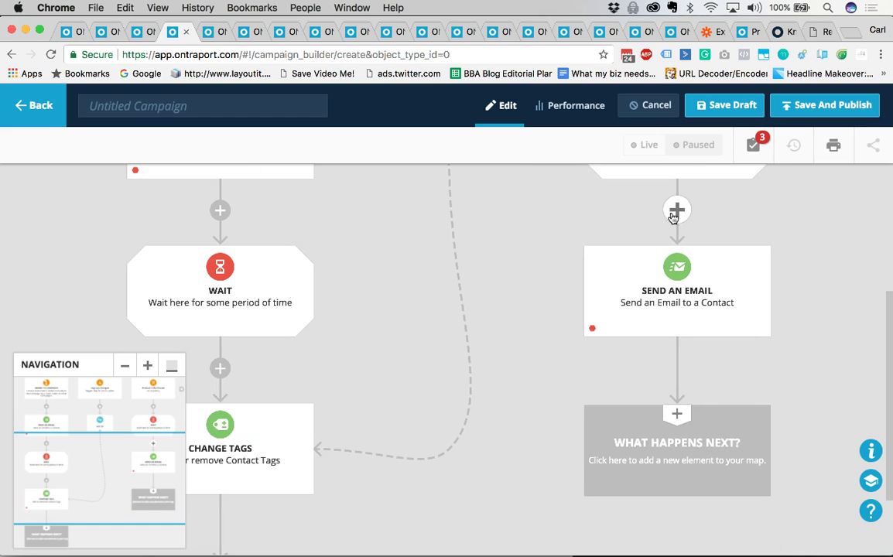
scroll(663, 369, "up", 3)
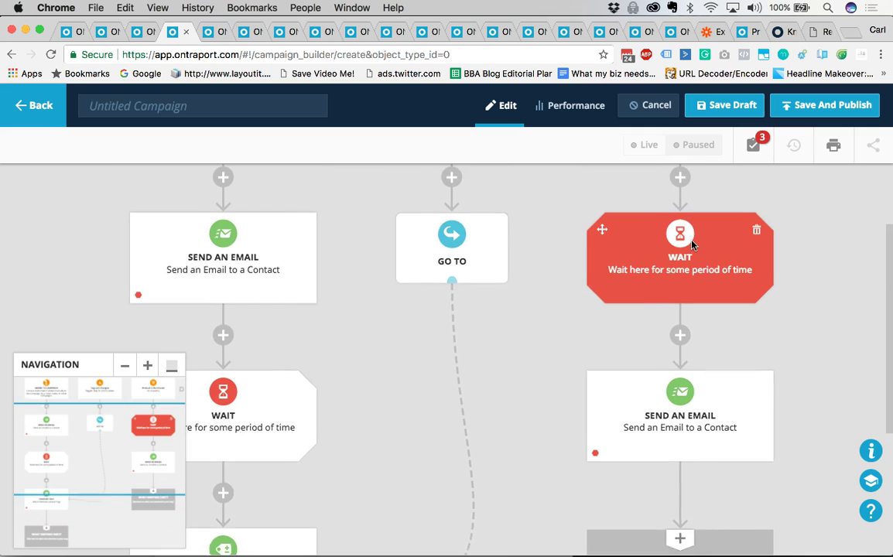
scroll(544, 301, "up", 1)
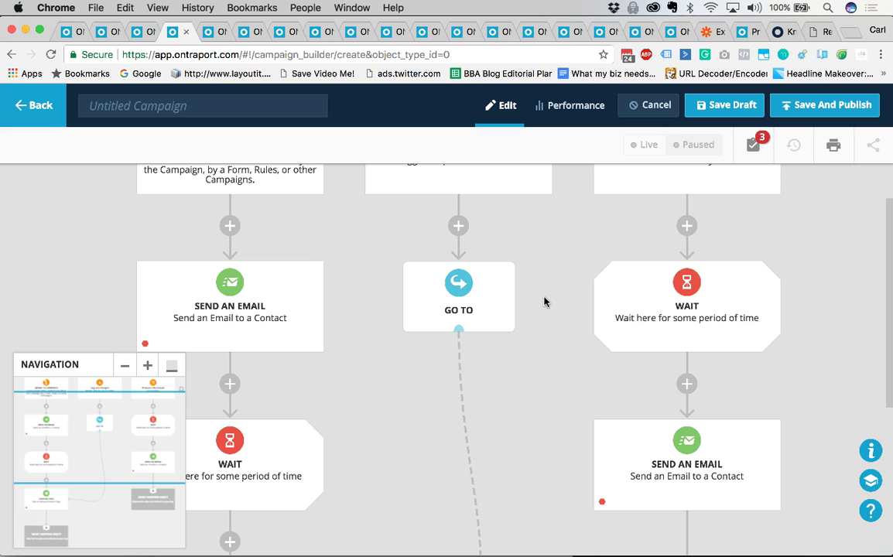
scroll(543, 301, "up", 2)
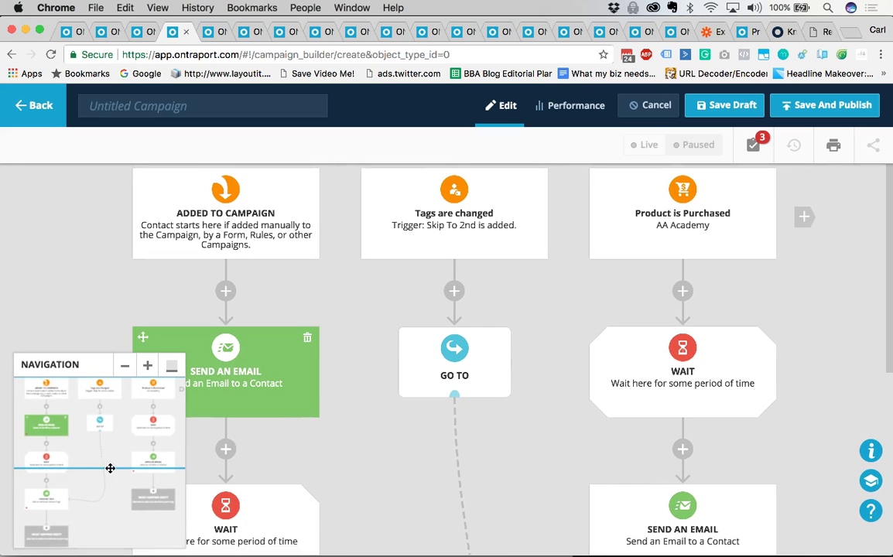
scroll(464, 432, "down", 5)
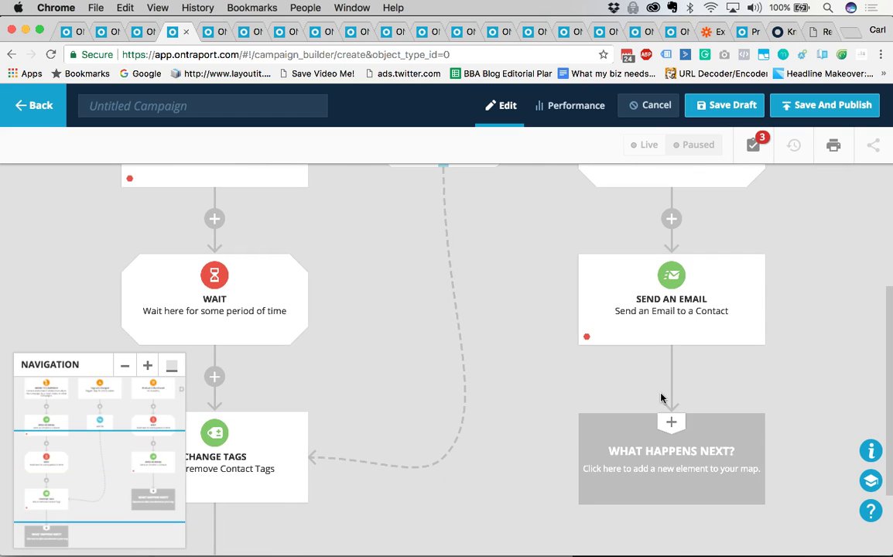
left_click(672, 437)
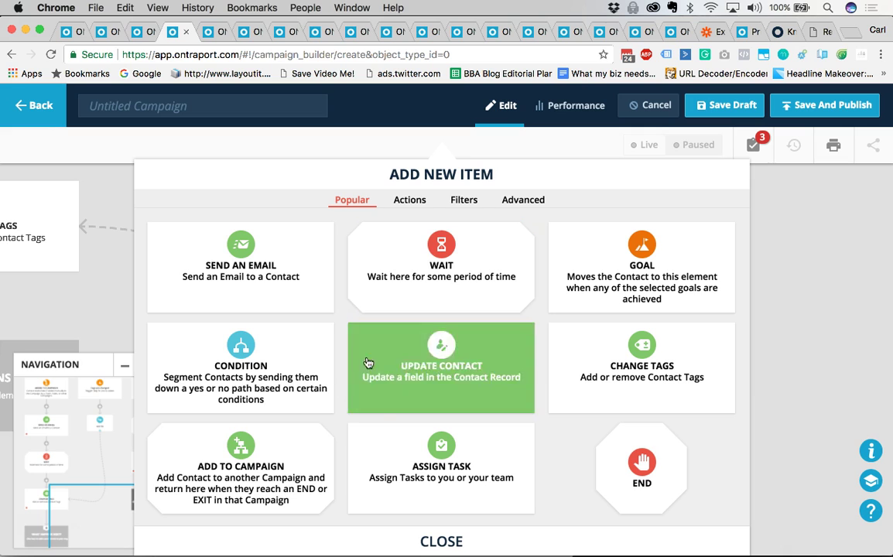
left_click(269, 386)
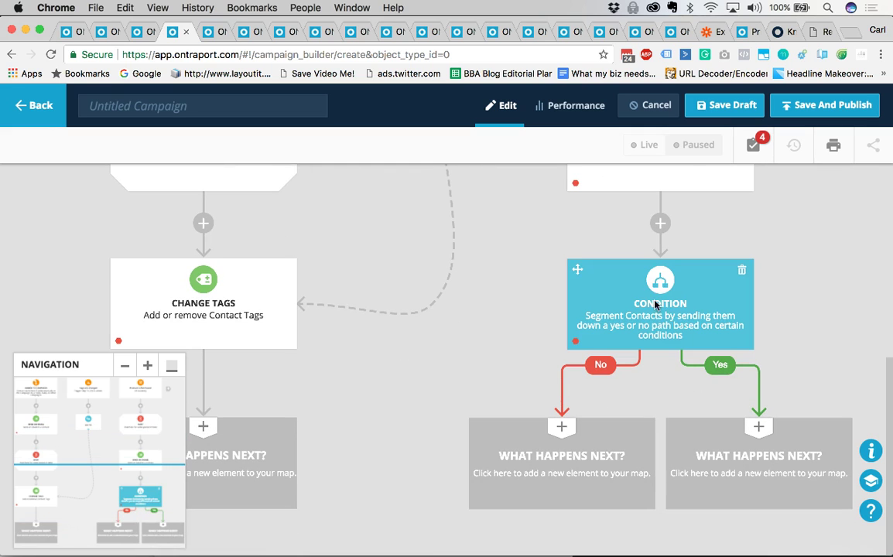
Review the path leading to the Condition element, inspect its condition settings and close them without adding a condition
scroll(655, 304, "up", 10)
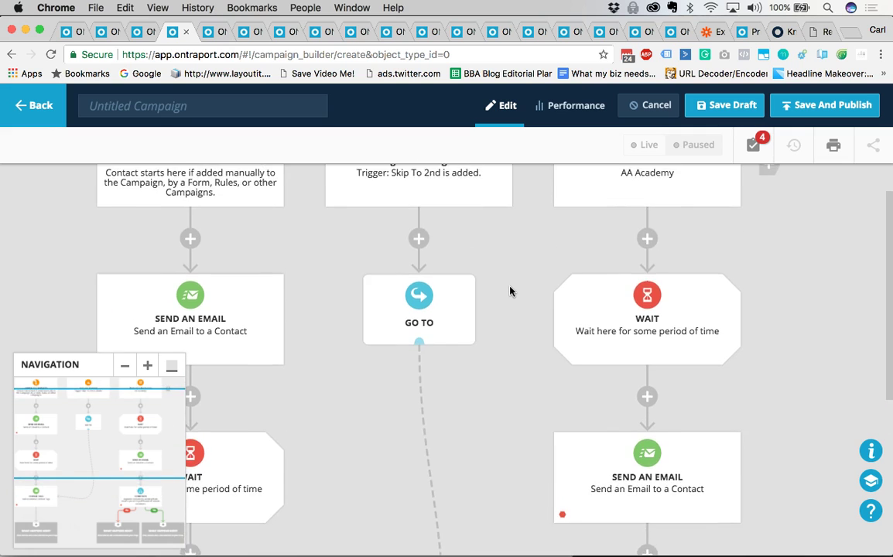
scroll(510, 293, "up", 3)
scroll(510, 293, "down", 5)
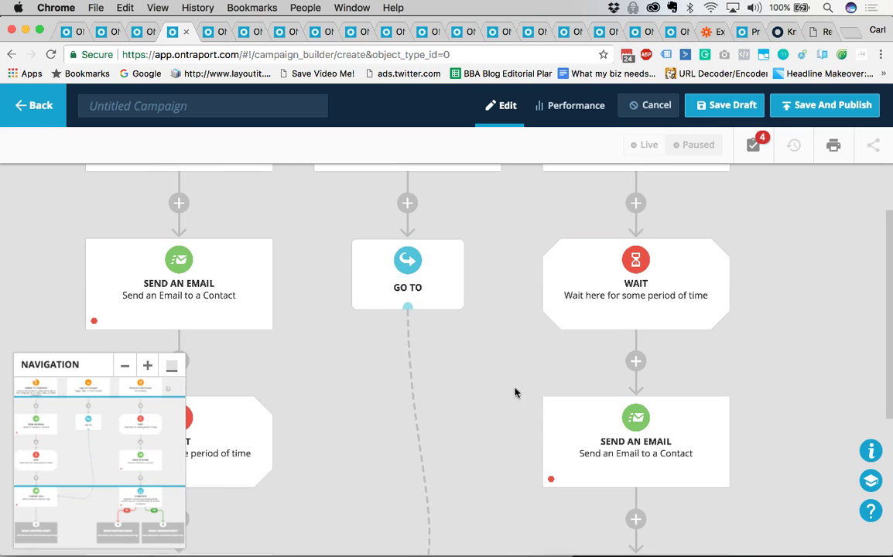
scroll(514, 392, "down", 3)
scroll(621, 325, "down", 3)
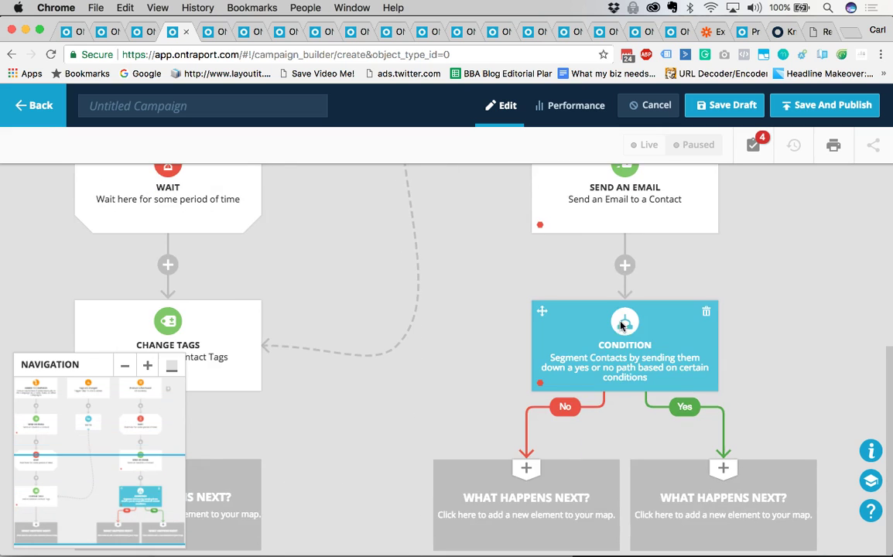
scroll(591, 305, "down", 2)
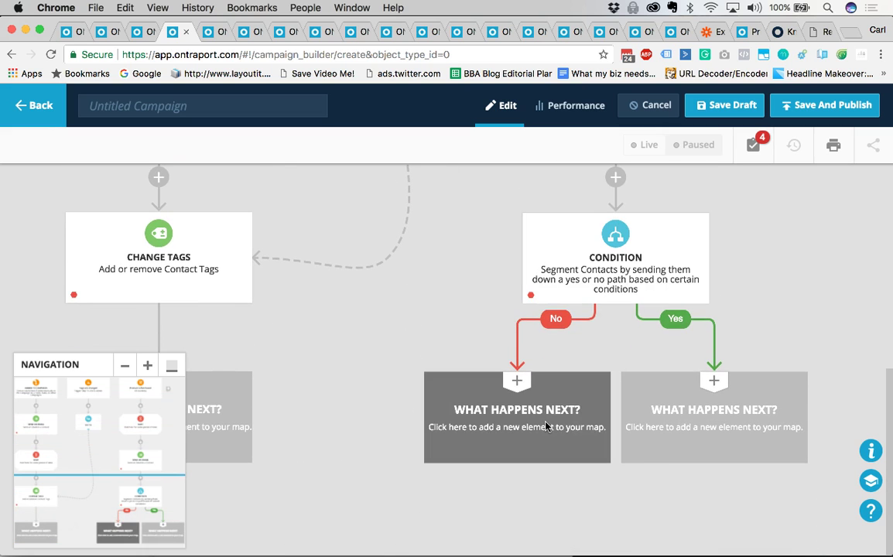
left_click(588, 284)
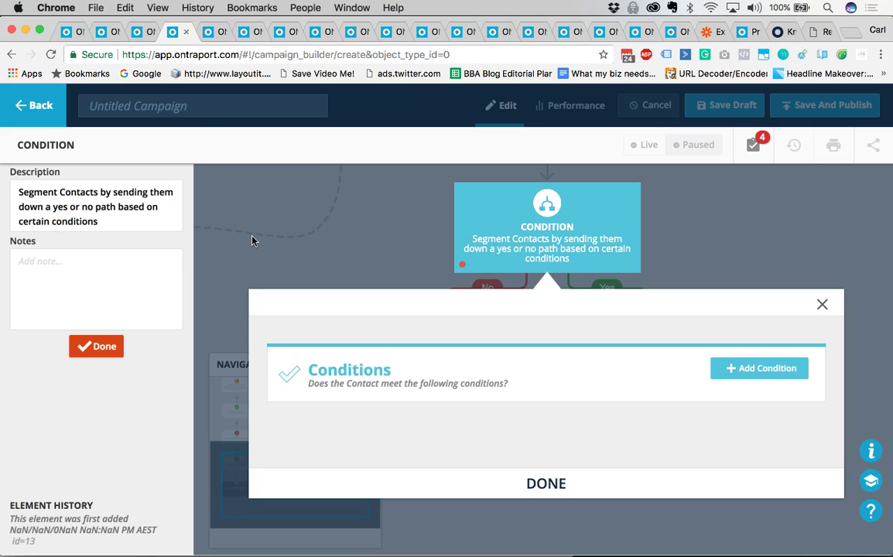
left_click(822, 304)
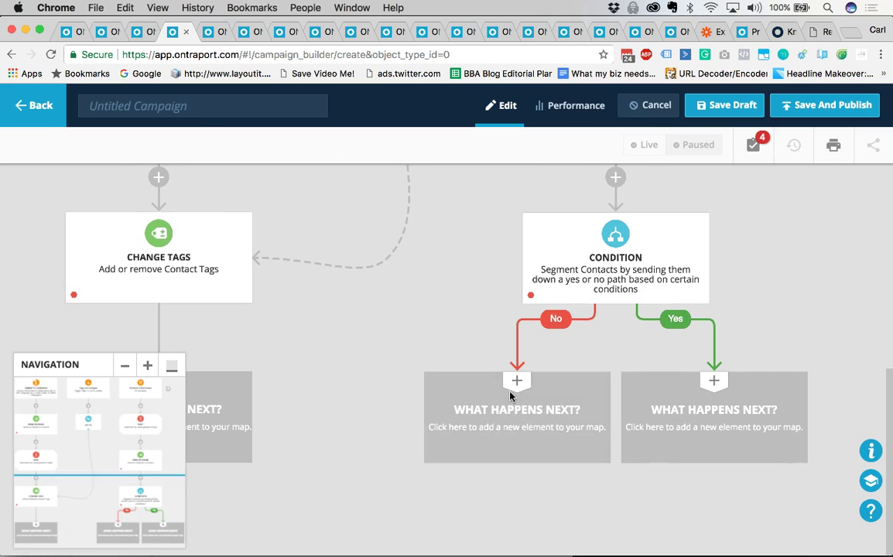
Inspect the "Wait here until" options of the Wait element in the Added to Campaign path, leaving Forever selected
left_click(193, 276)
left_click(103, 206)
left_click(331, 226)
scroll(331, 226, "up", 3)
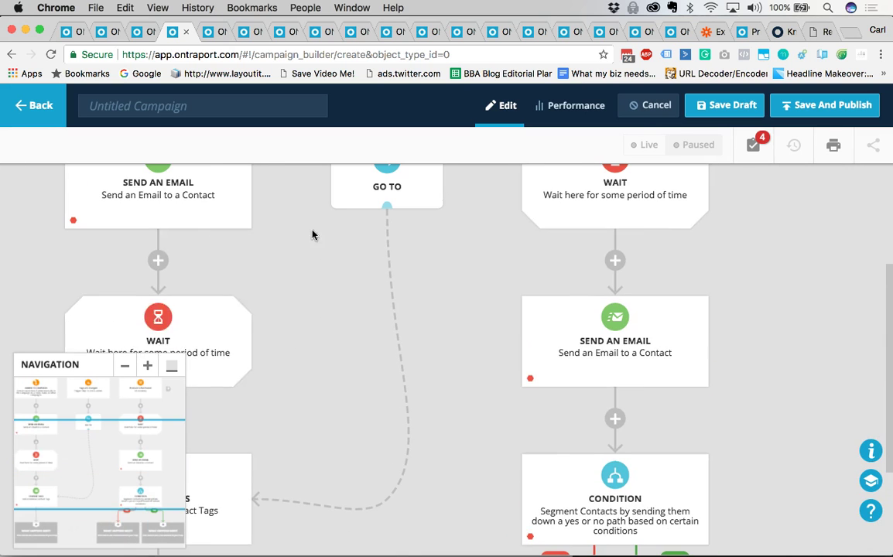
left_click(179, 301)
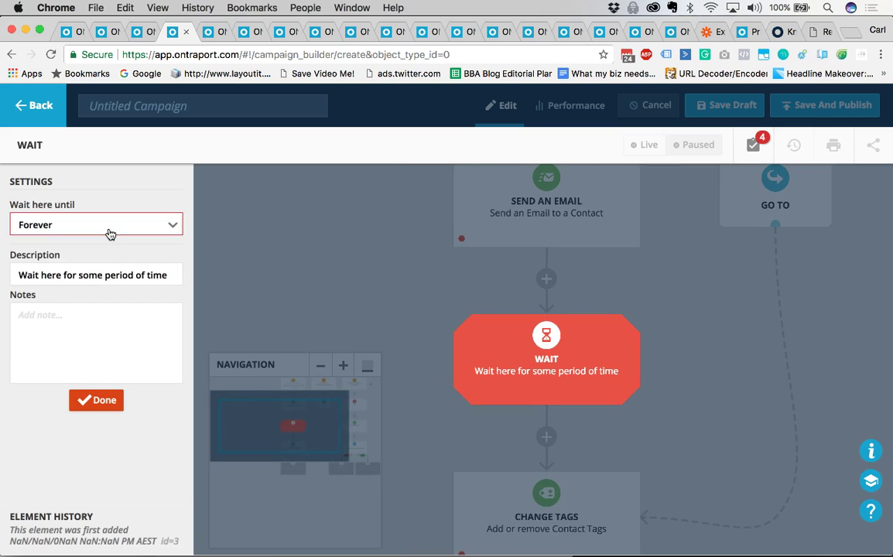
left_click(109, 234)
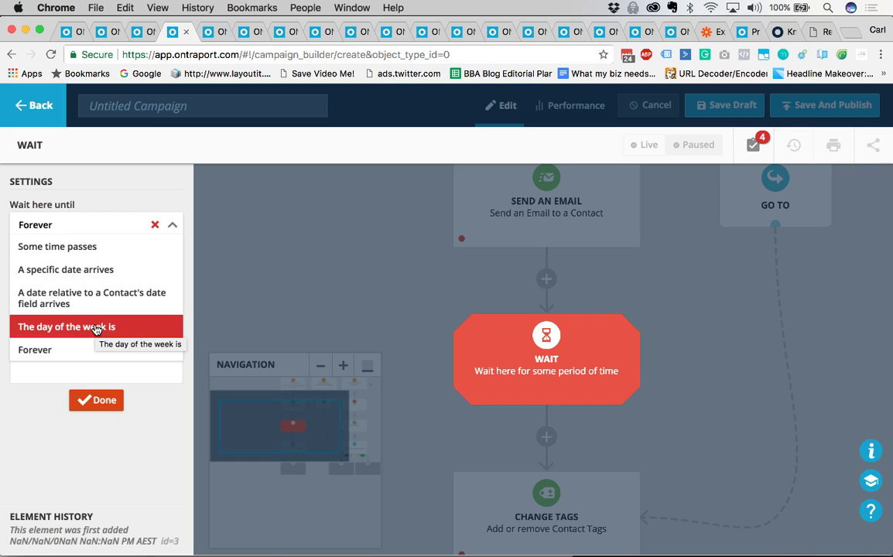
left_click(97, 350)
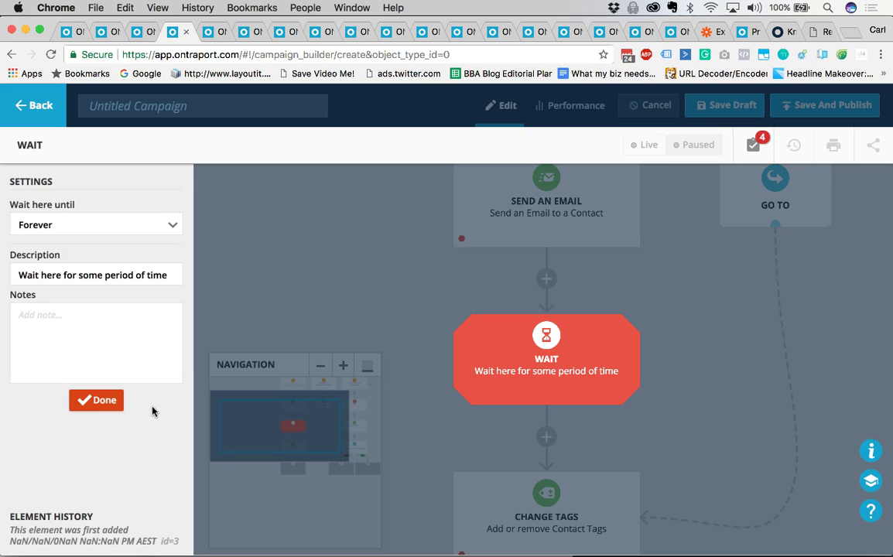
left_click(124, 220)
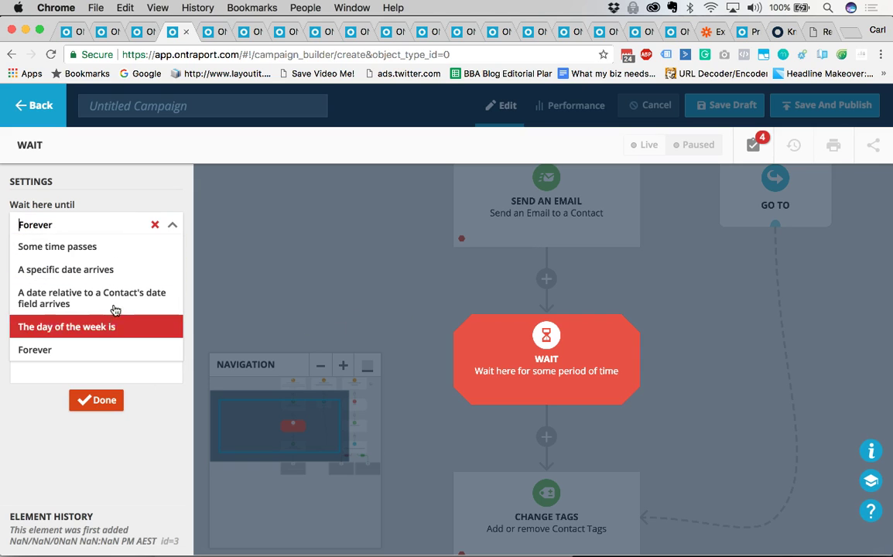
left_click(109, 409)
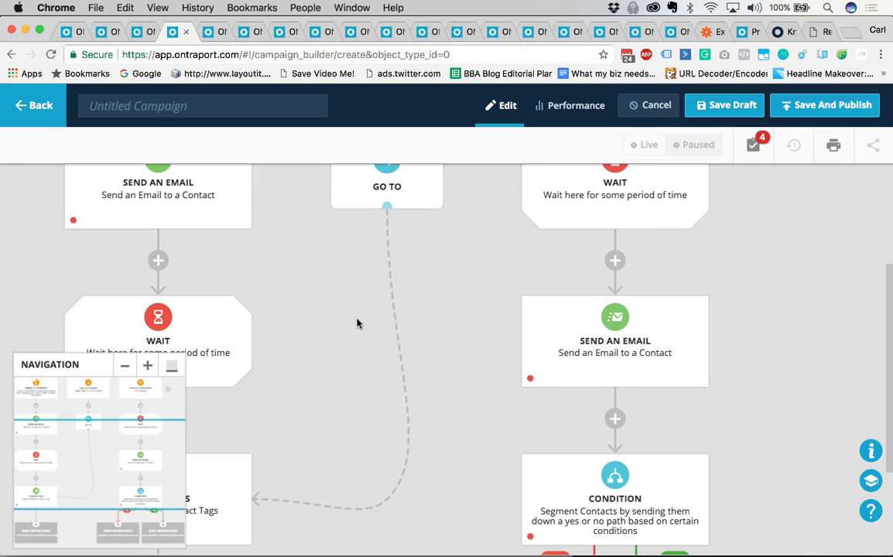
Examine the whole campaign map from the three triggers down to Change Tags and the Condition element's No and Yes branches
scroll(453, 376, "down", 5)
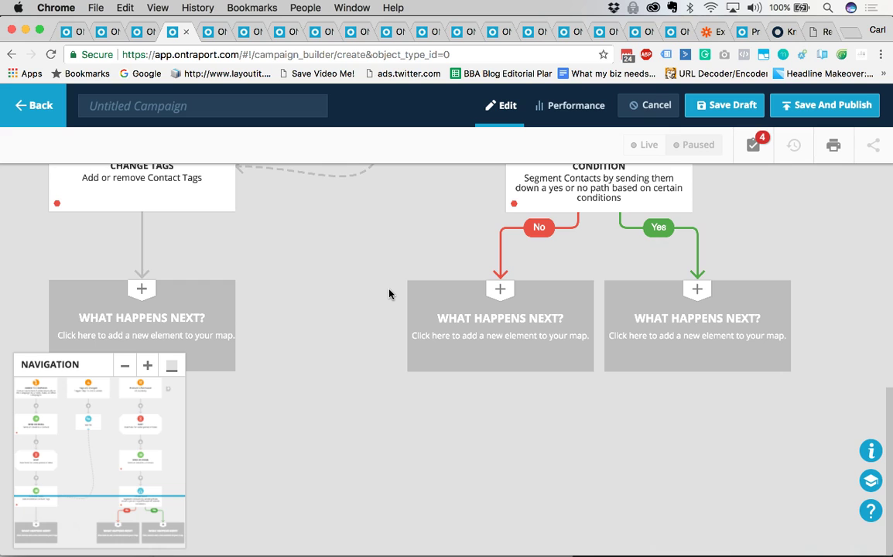
scroll(389, 293, "up", 5)
scroll(353, 345, "up", 5)
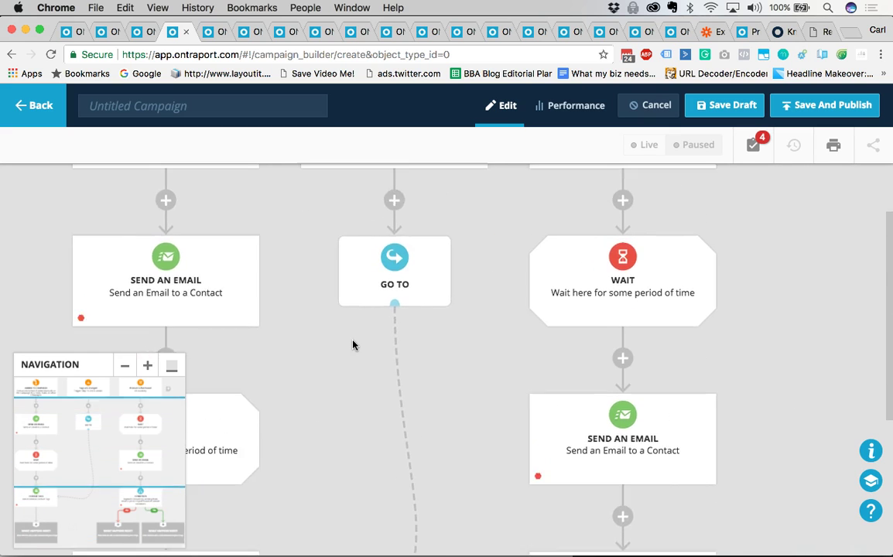
scroll(325, 419, "down", 3)
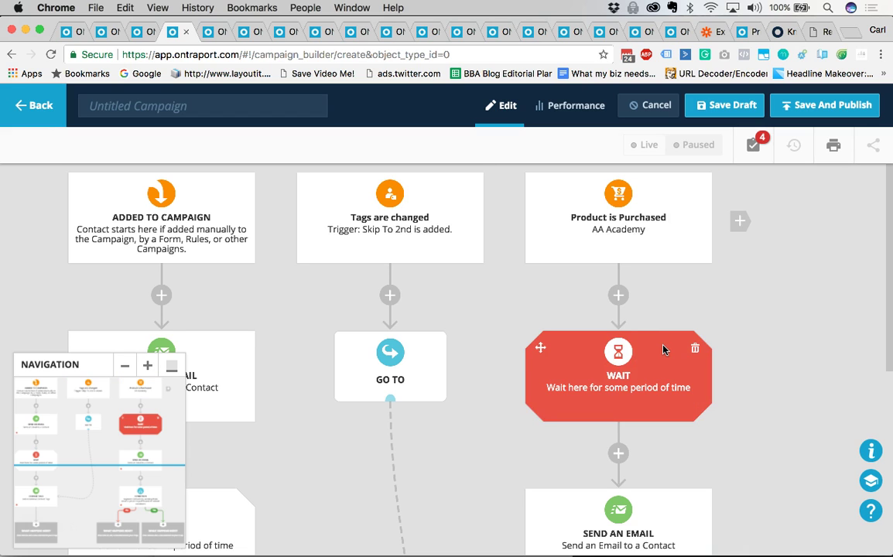
scroll(662, 349, "down", 2)
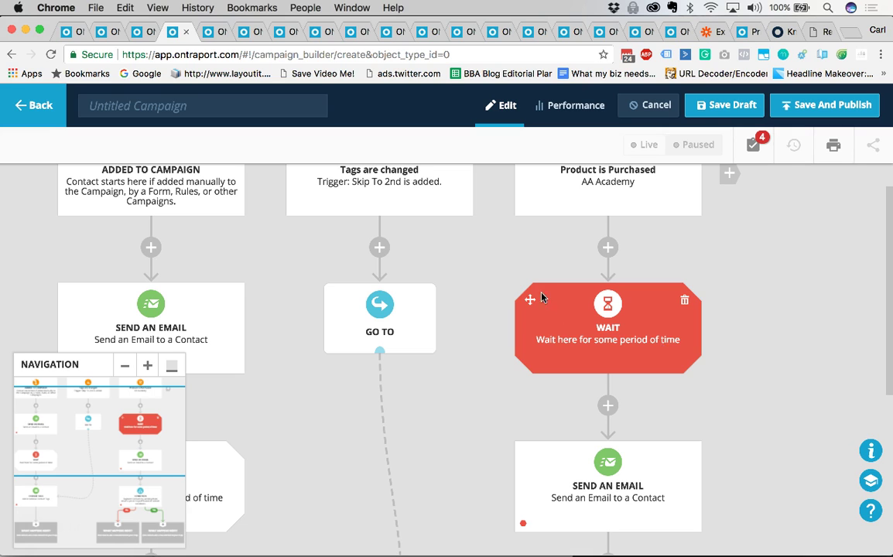
scroll(479, 267, "up", 3)
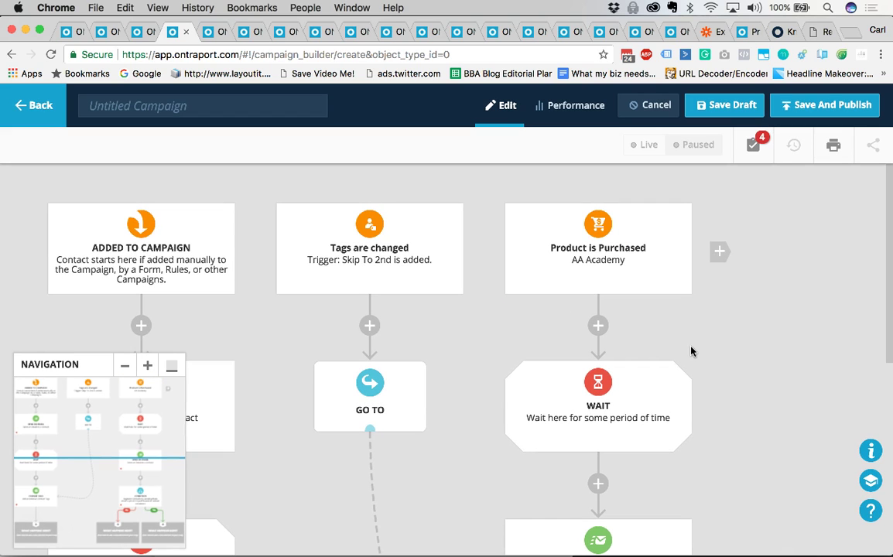
scroll(468, 391, "down", 5)
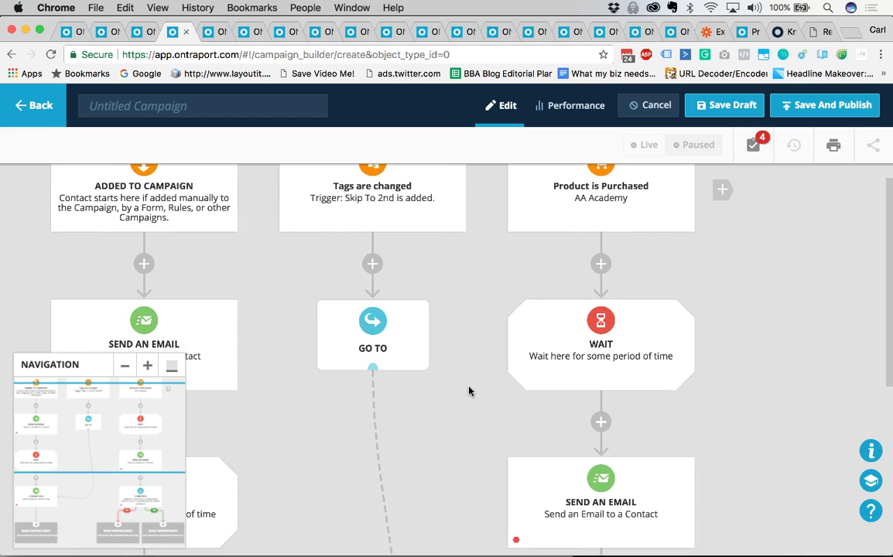
scroll(469, 391, "down", 5)
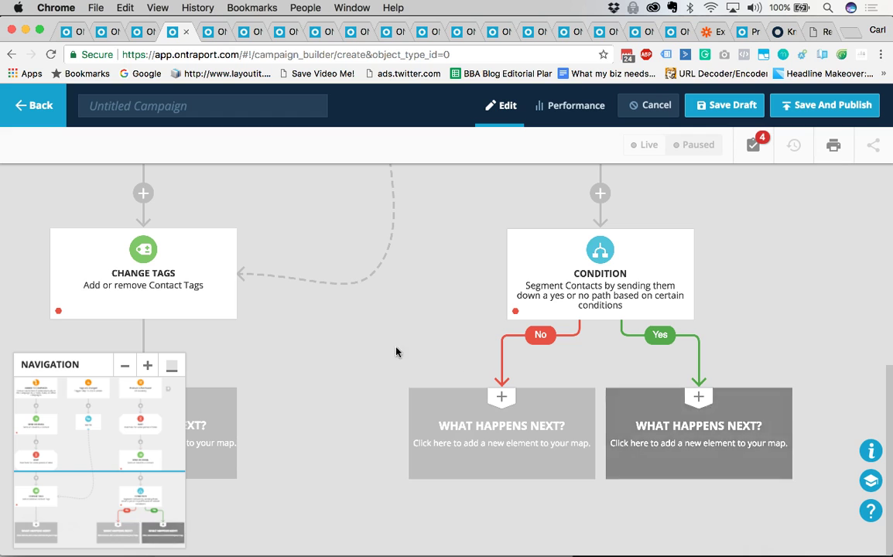
scroll(438, 320, "up", 10)
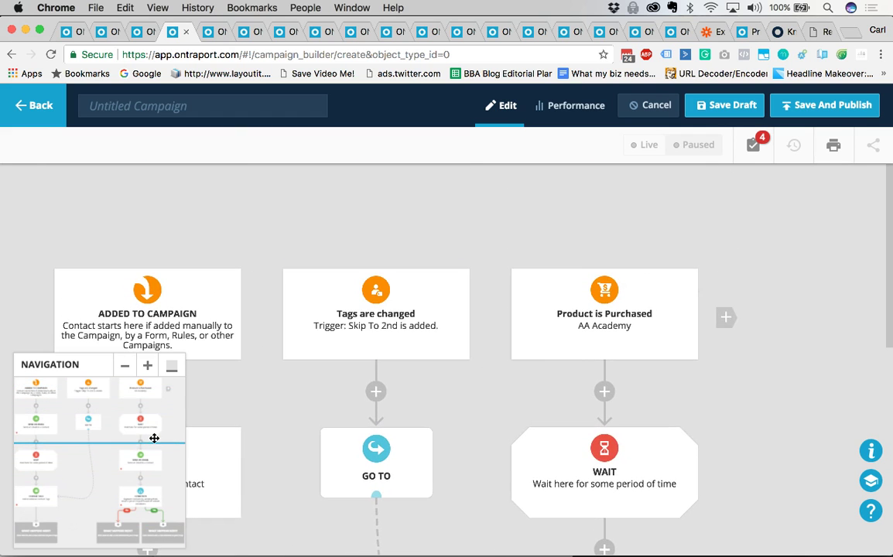
scroll(489, 384, "down", 8)
scroll(490, 383, "down", 2)
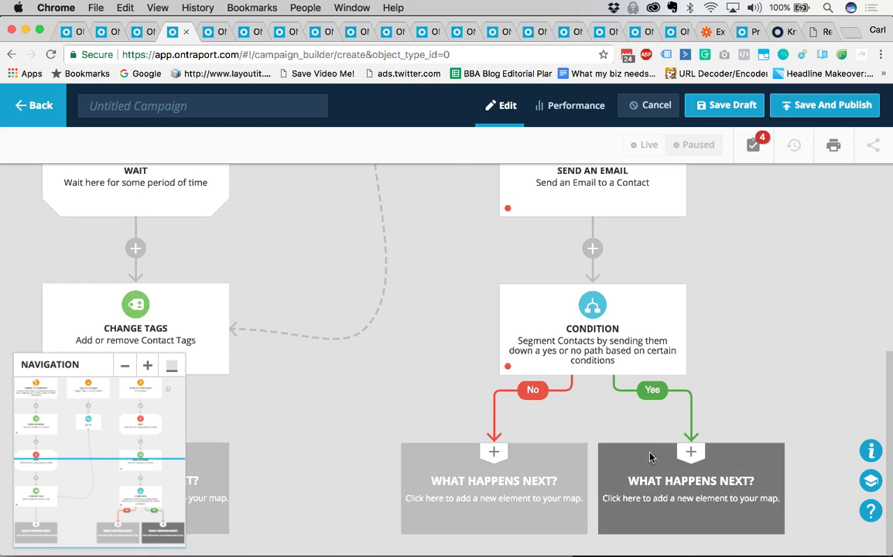
scroll(394, 339, "up", 8)
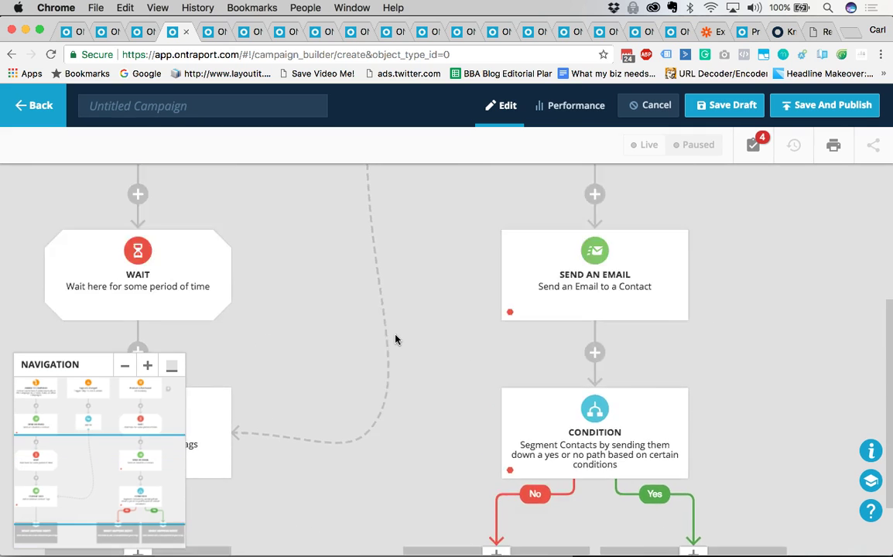
scroll(290, 333, "up", 3)
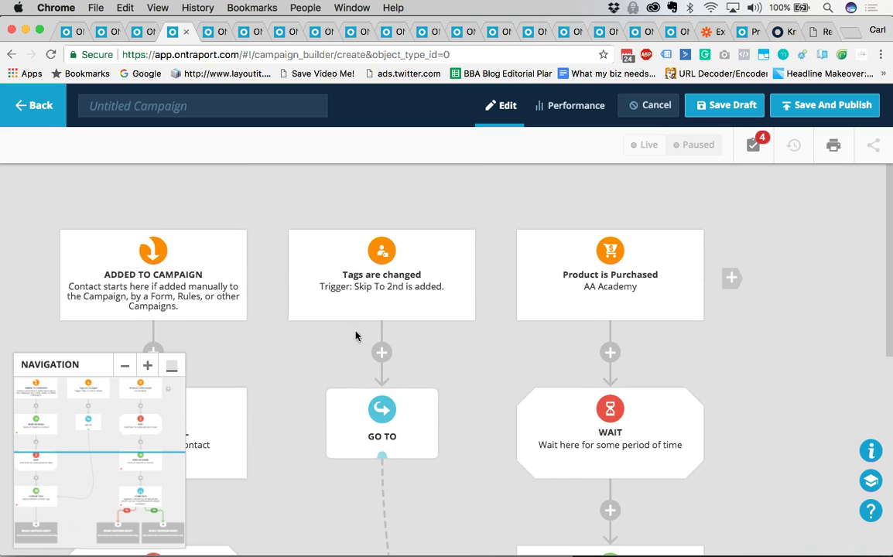
scroll(492, 356, "down", 1)
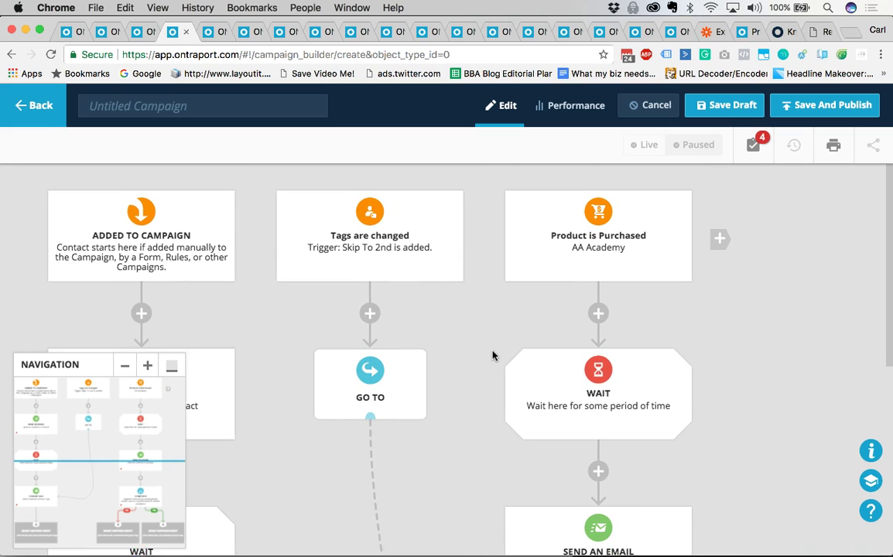
scroll(458, 318, "down", 1)
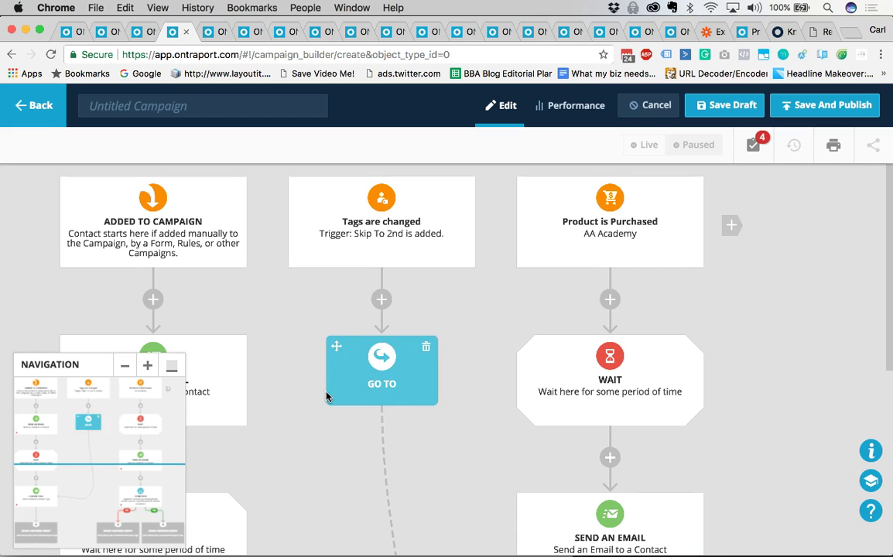
scroll(309, 454, "down", 7)
scroll(309, 454, "down", 3)
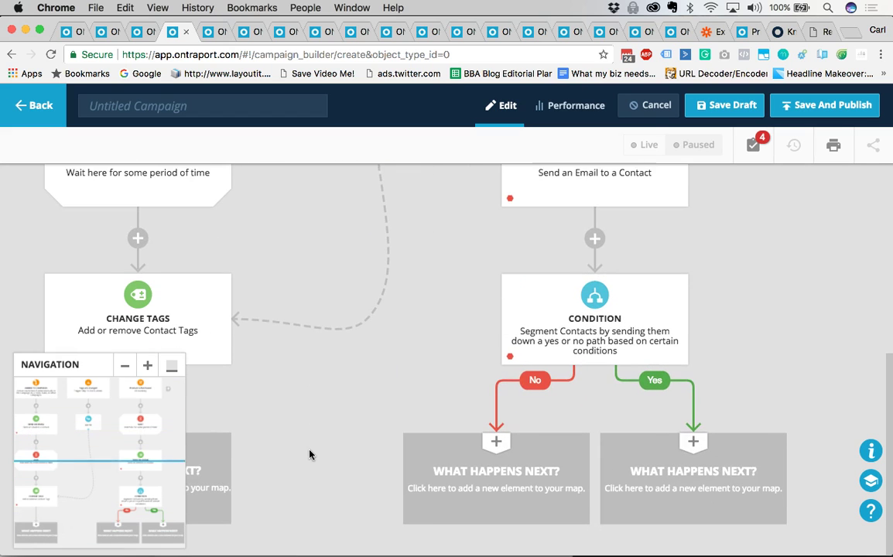
scroll(358, 447, "down", 2)
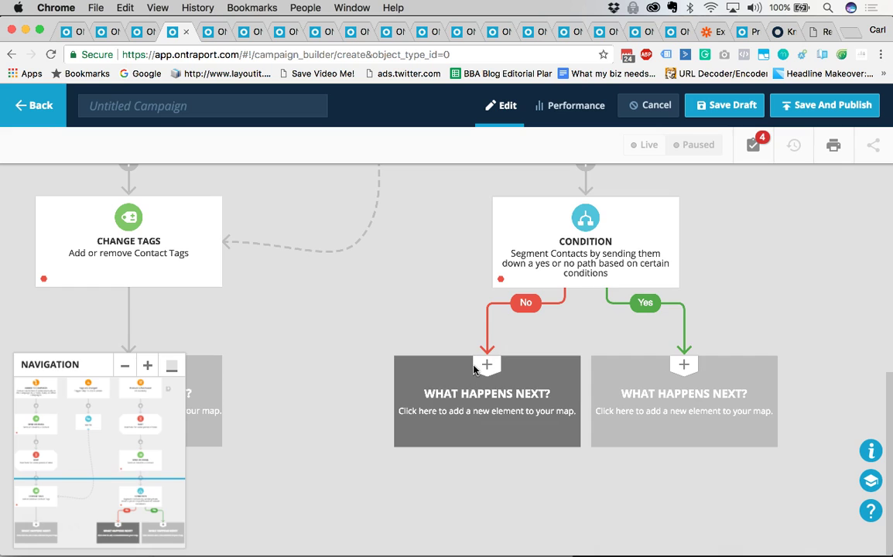
Browse the action elements available for the Condition's No branch, from Add to Campaign through Add to Lead Router
left_click(464, 402)
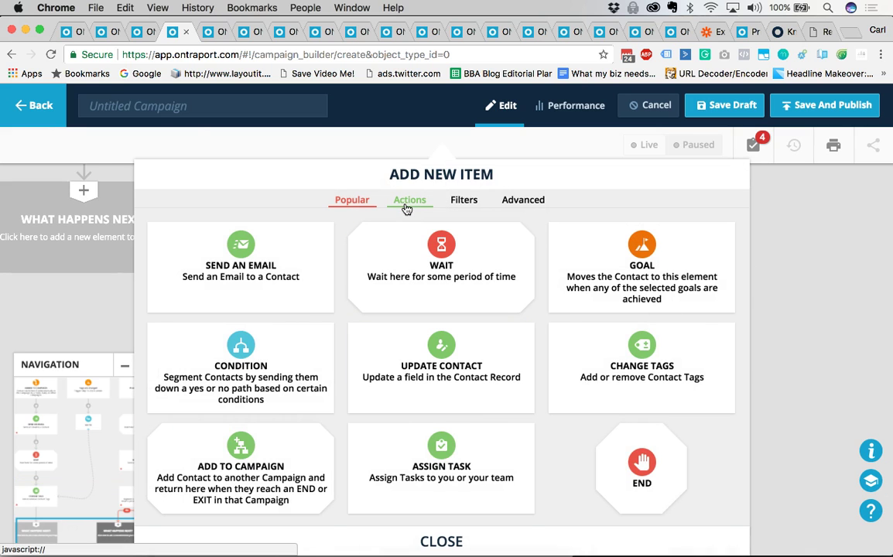
left_click(407, 206)
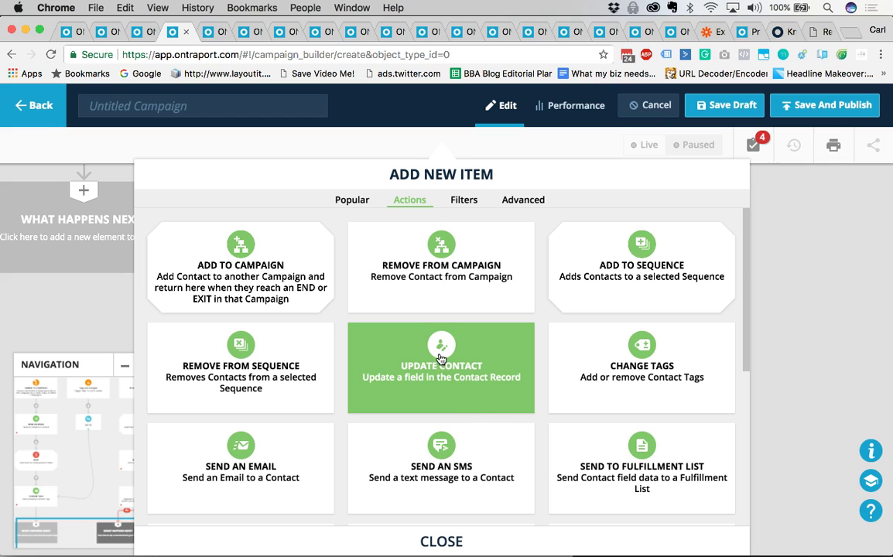
scroll(455, 389, "down", 2)
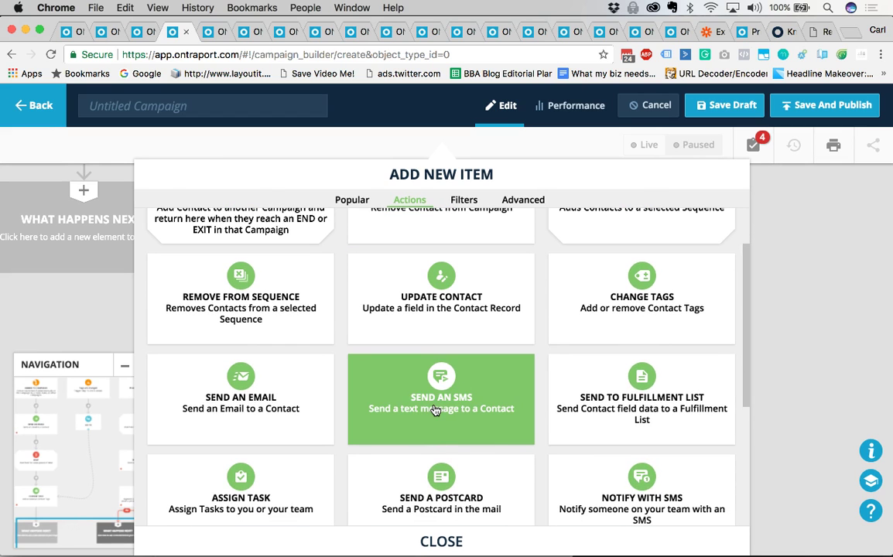
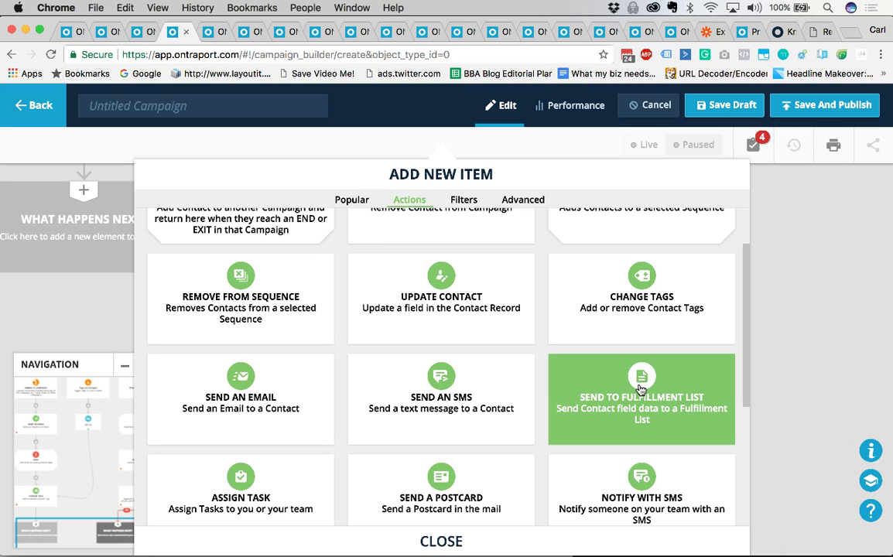
scroll(639, 389, "down", 3)
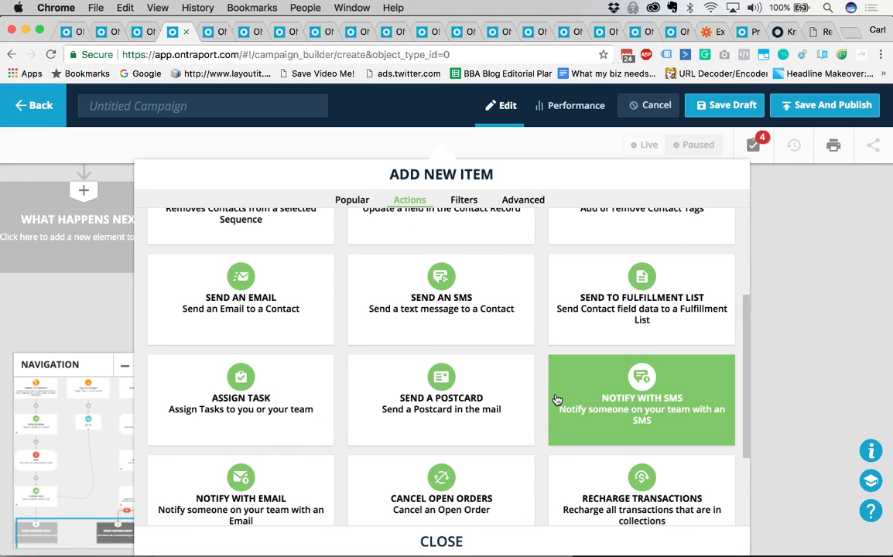
scroll(632, 406, "down", 1)
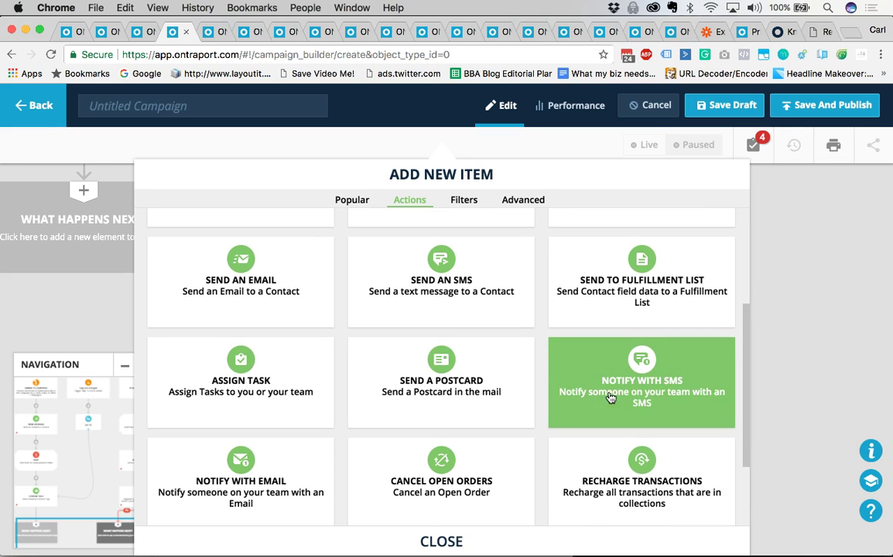
scroll(461, 379, "down", 2)
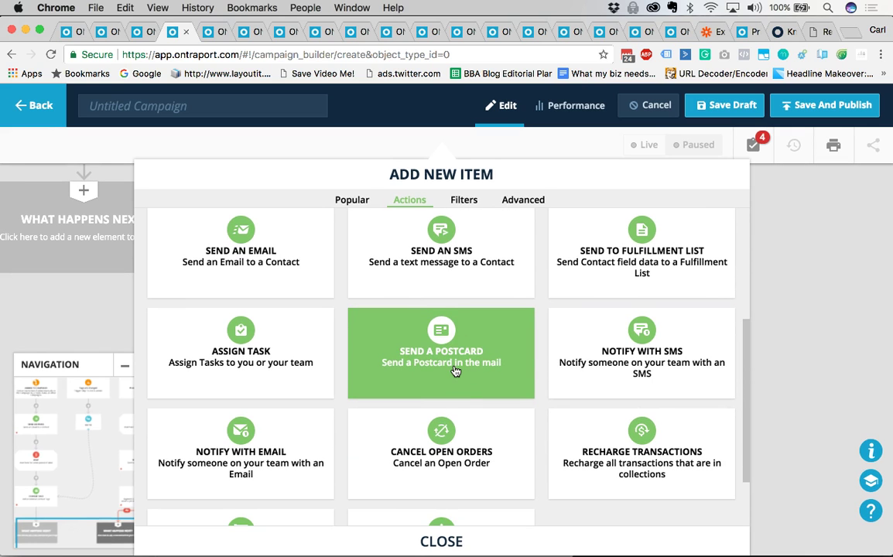
scroll(453, 370, "down", 3)
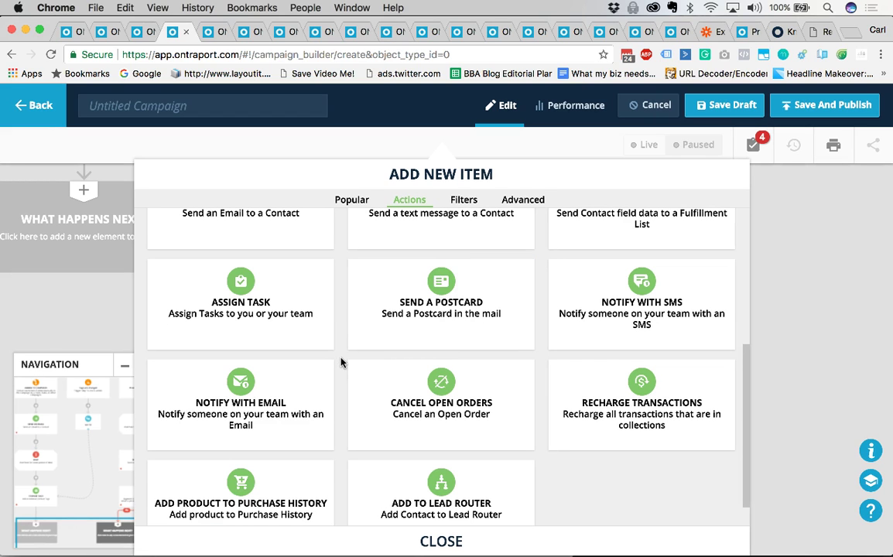
scroll(342, 364, "down", 2)
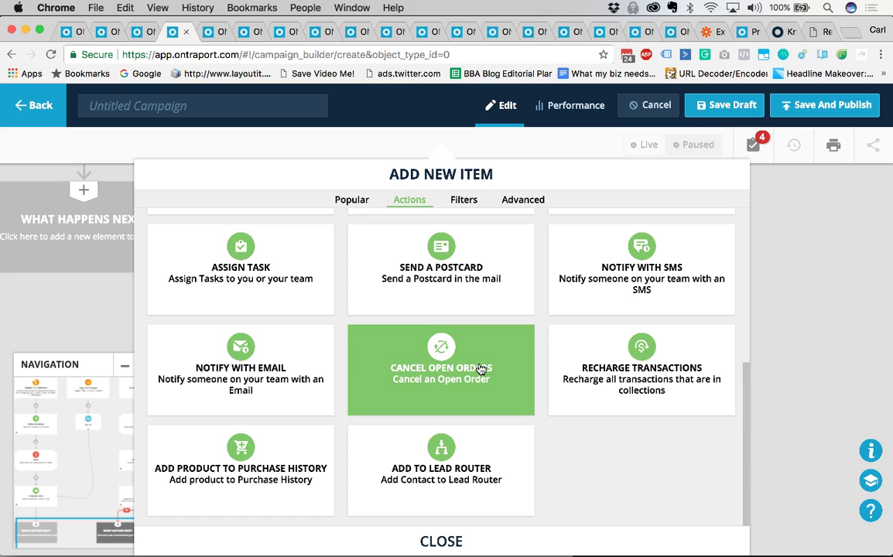
scroll(487, 348, "up", 3)
Add a Fork element to the Condition's No branch and review the two paths beneath it
left_click(463, 200)
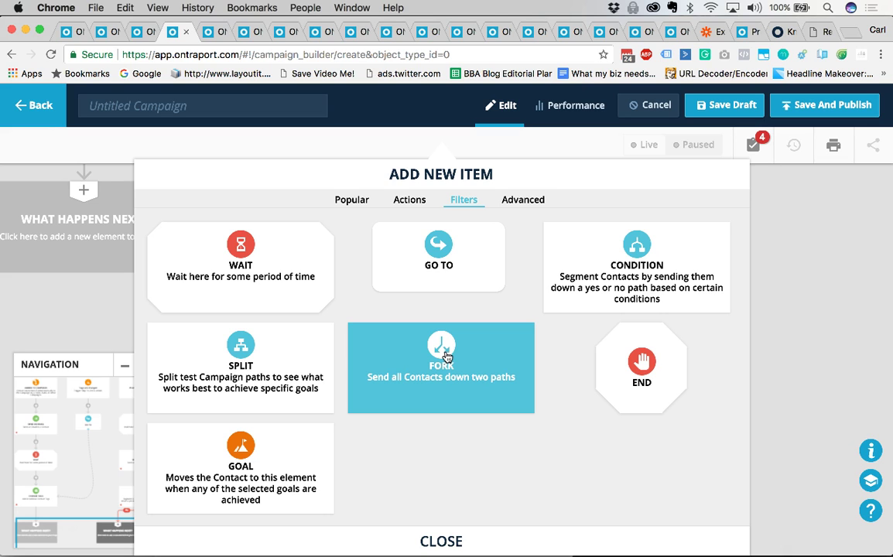
left_click(446, 356)
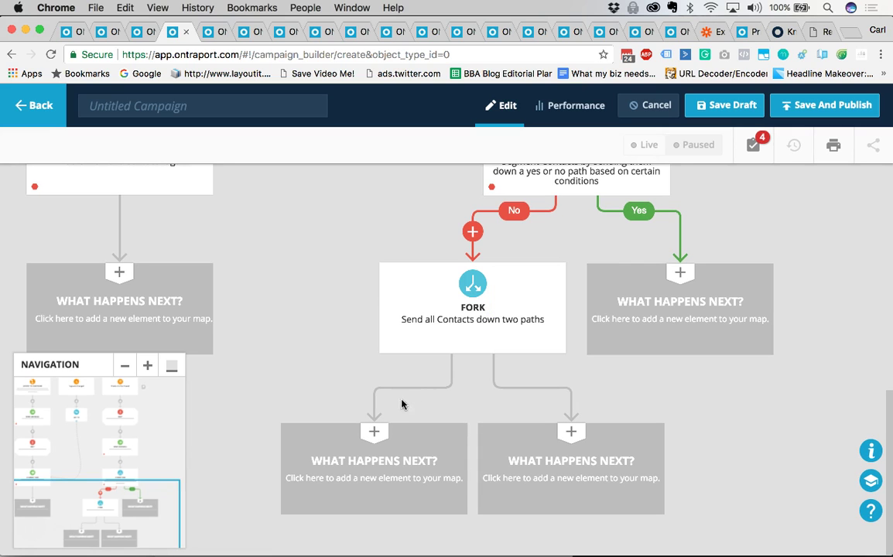
scroll(373, 463, "down", 1)
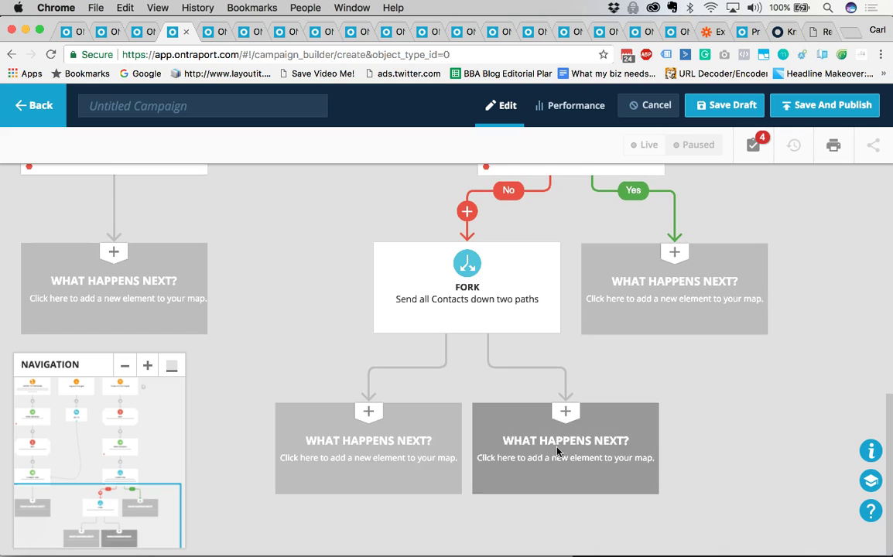
scroll(558, 451, "down", 5)
scroll(558, 452, "down", 2)
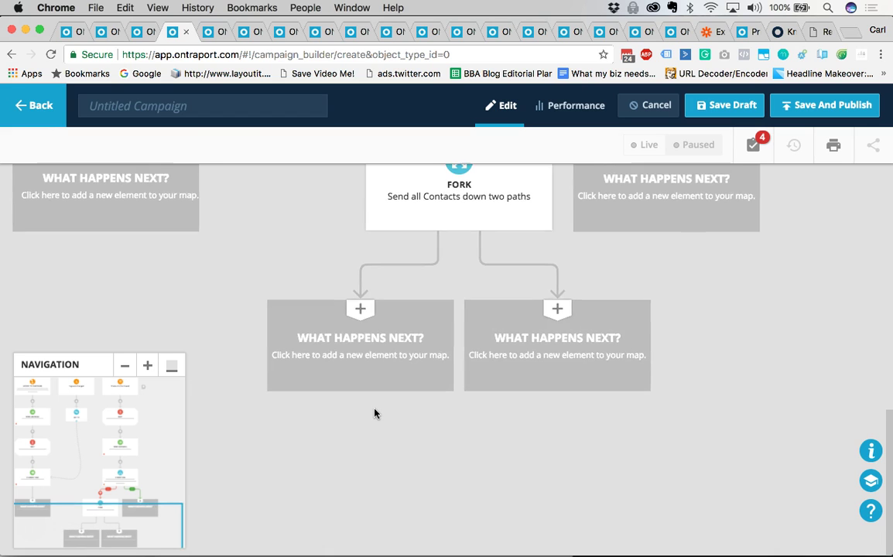
scroll(374, 413, "up", 2)
scroll(374, 413, "up", 3)
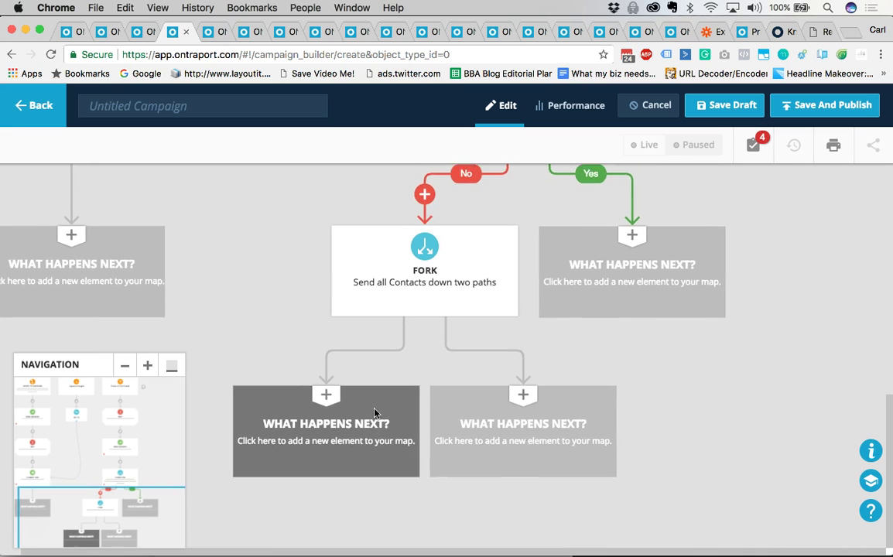
scroll(376, 412, "down", 3)
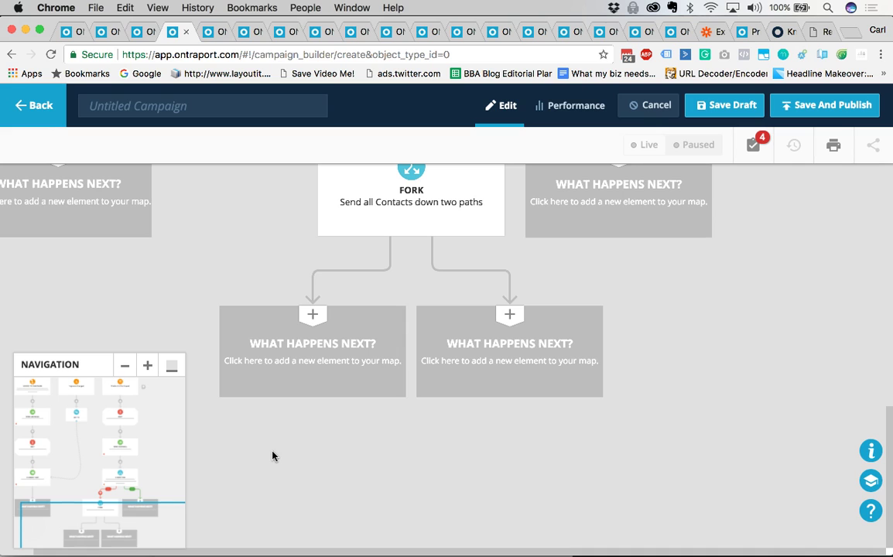
scroll(367, 376, "up", 3)
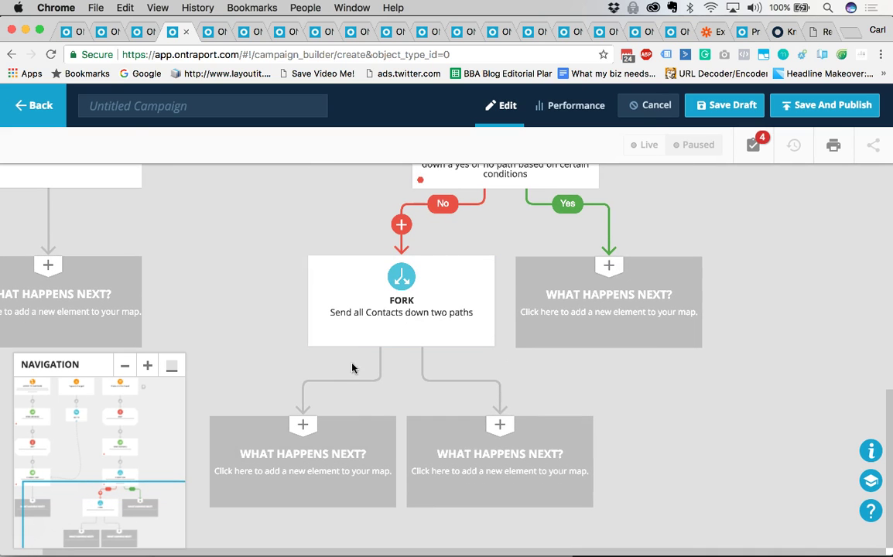
Add a Goal element to the Fork's right-hand path
scroll(497, 443, "down", 1)
left_click(497, 443)
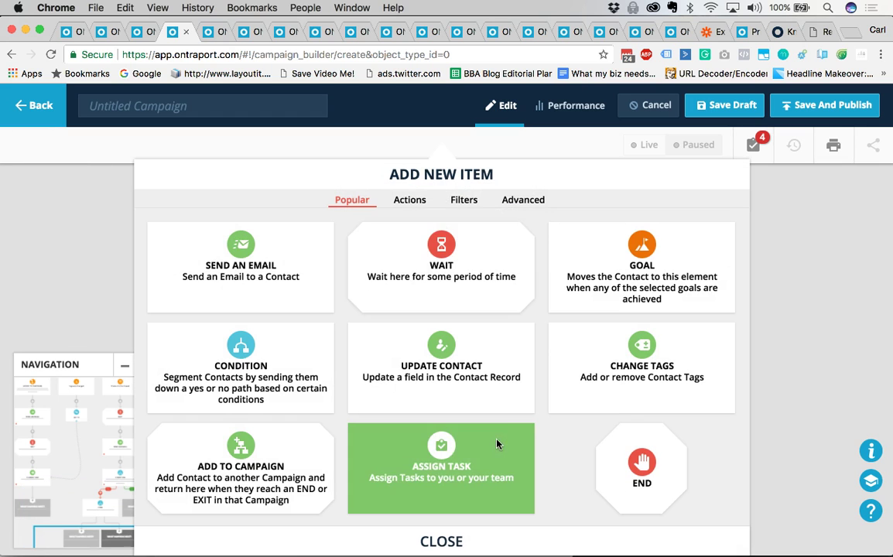
left_click(465, 201)
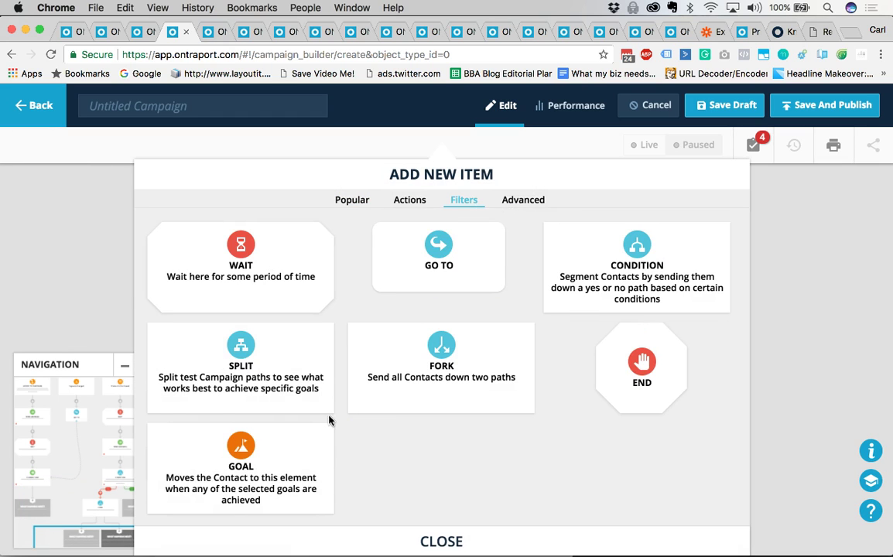
left_click(251, 473)
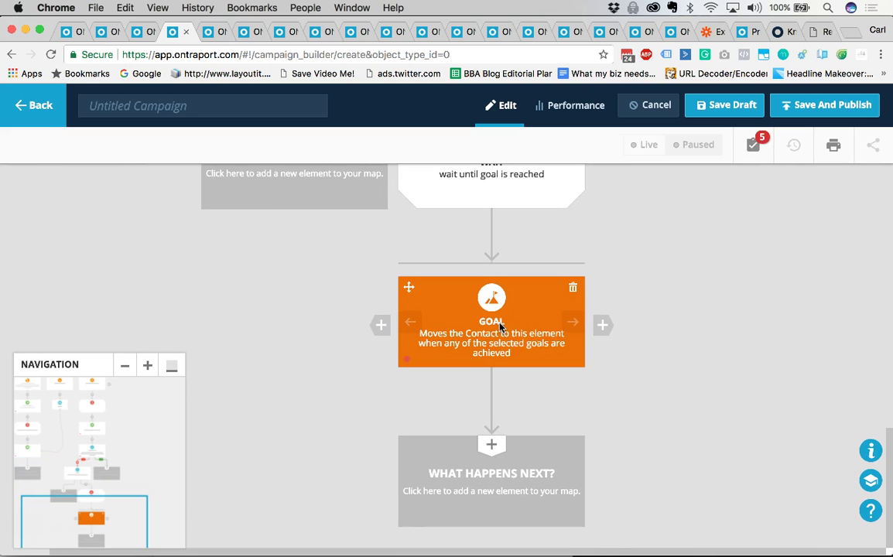
In the new Goal's settings, allow it to be achieved by contacts on any upstream element
left_click(499, 328)
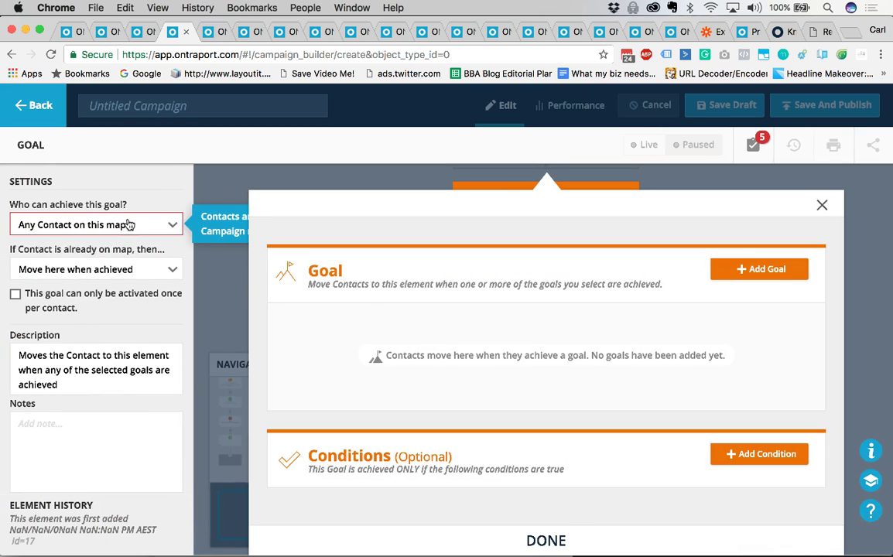
left_click(126, 225)
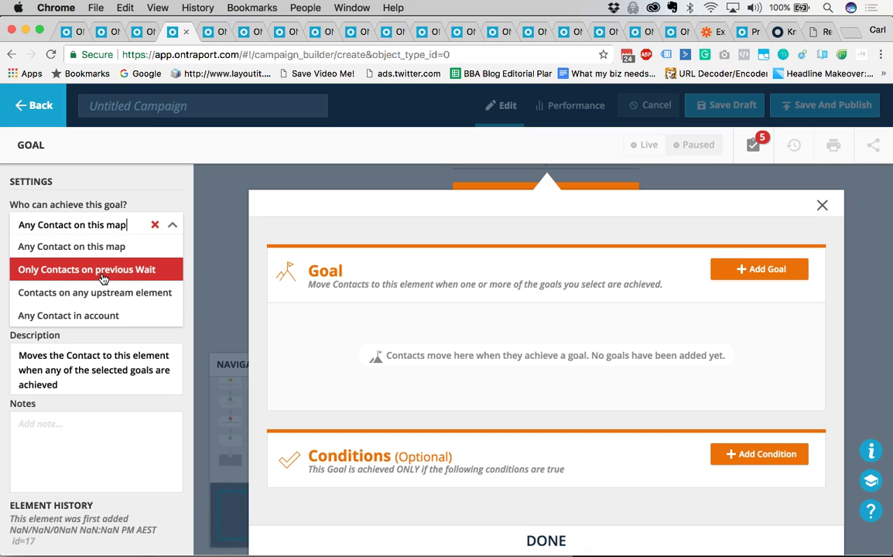
left_click(107, 293)
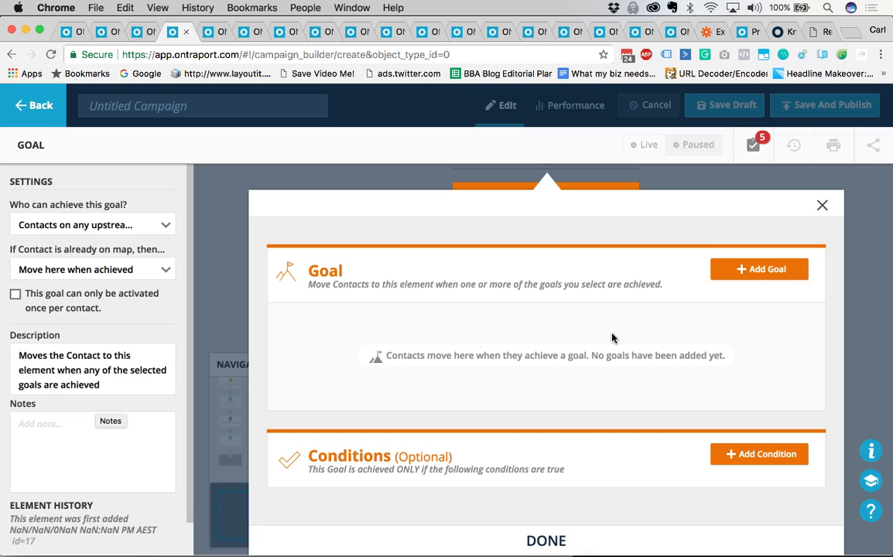
Define the goal as Purchases Product with AA Academy as the product and finish editing the element
left_click(741, 275)
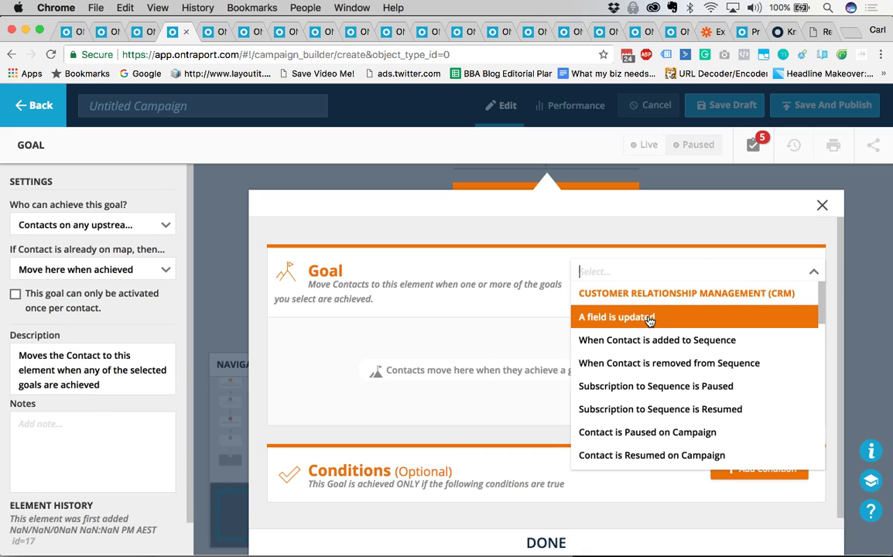
type("purch")
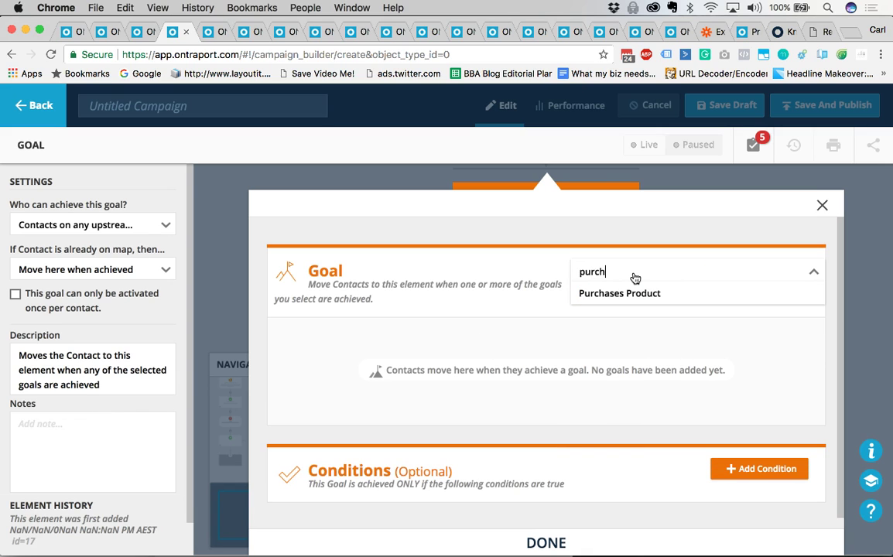
left_click(648, 294)
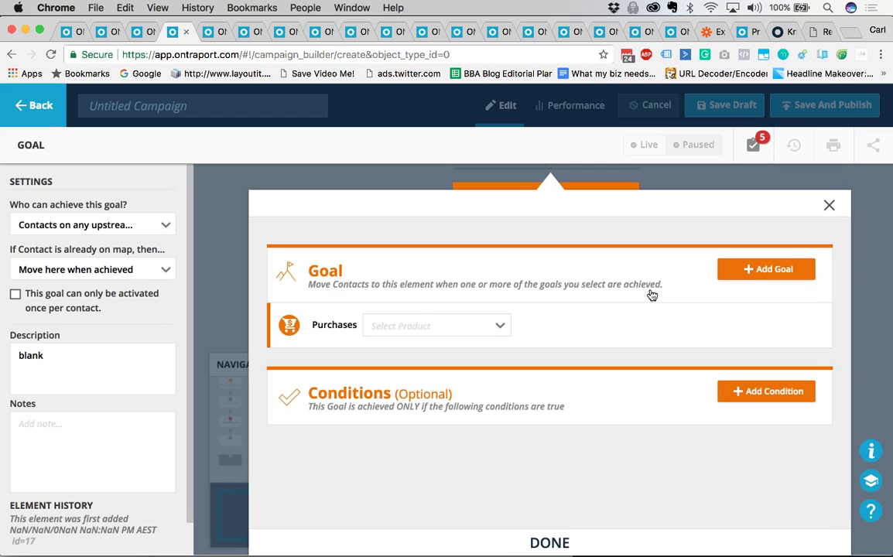
left_click(455, 328)
left_click(442, 396)
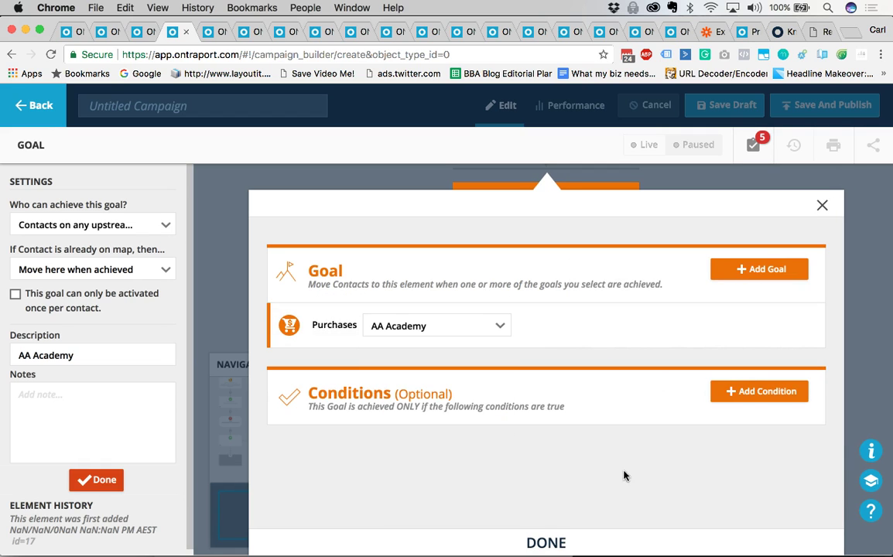
left_click(612, 542)
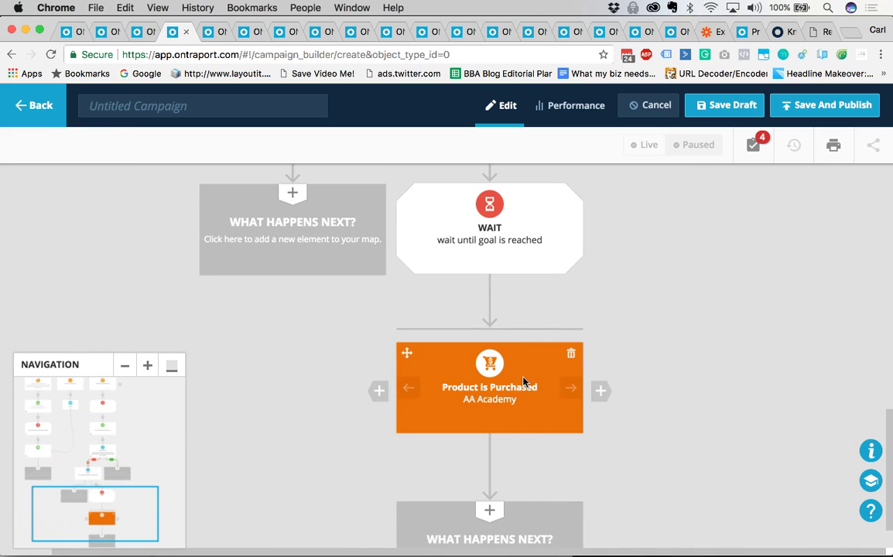
Change who can achieve the Product is Purchased goal below the Fork to Any Contact in account and save the settings
left_click(513, 403)
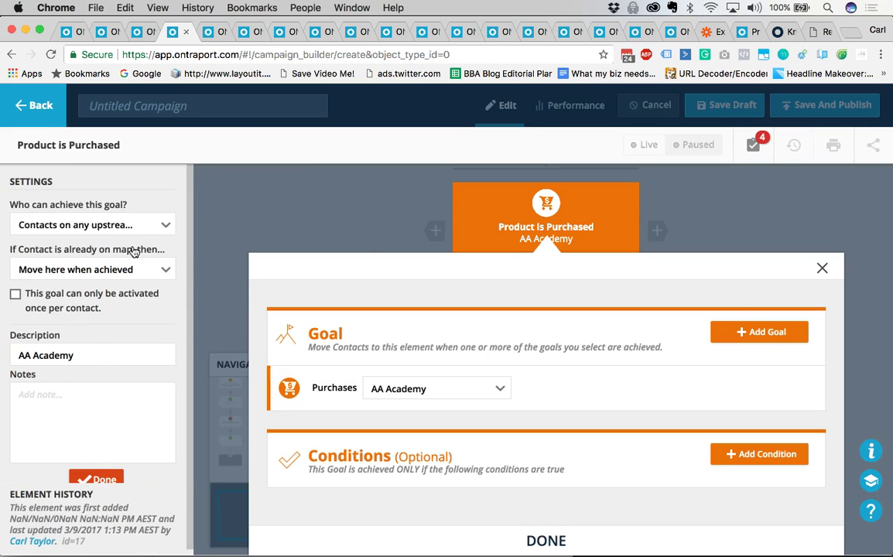
left_click(88, 225)
left_click(81, 315)
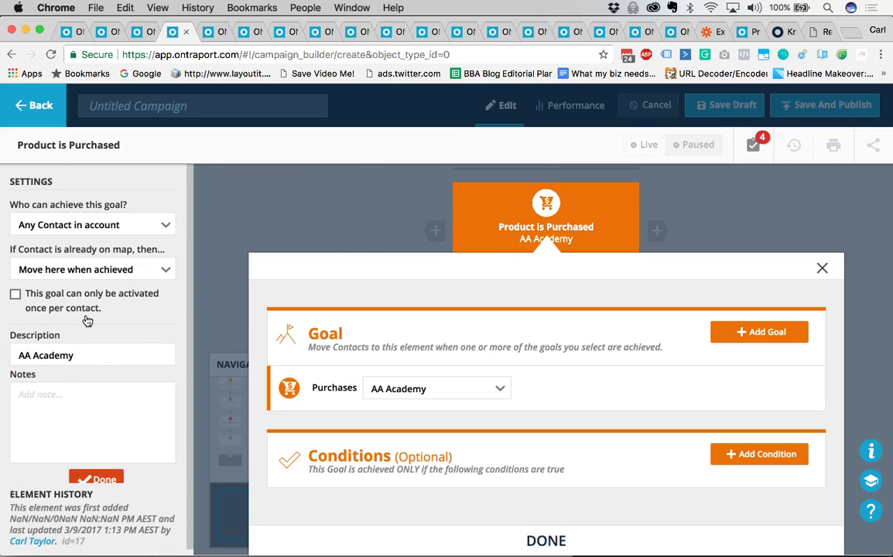
left_click(96, 479)
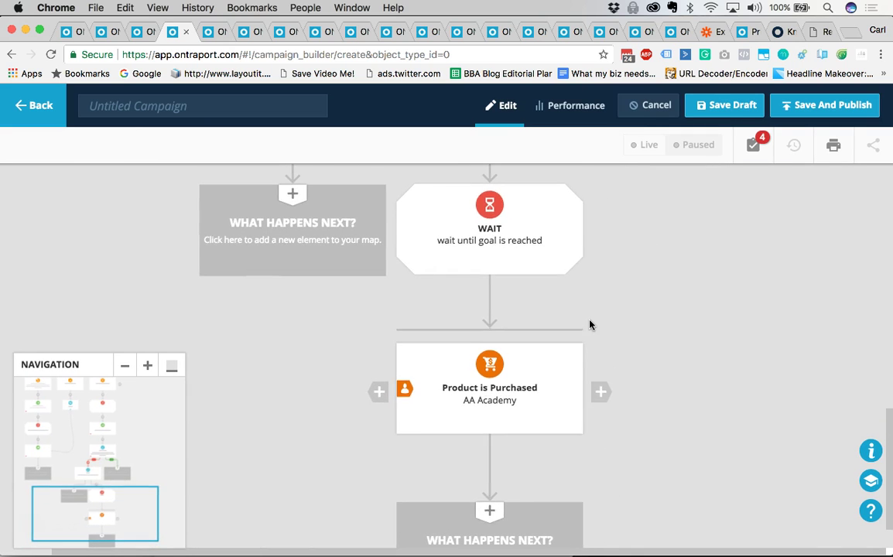
Compare the Product is Purchased trigger at the start of the map with the goal and its preceding Wait under the Fork
scroll(590, 325, "up", 5)
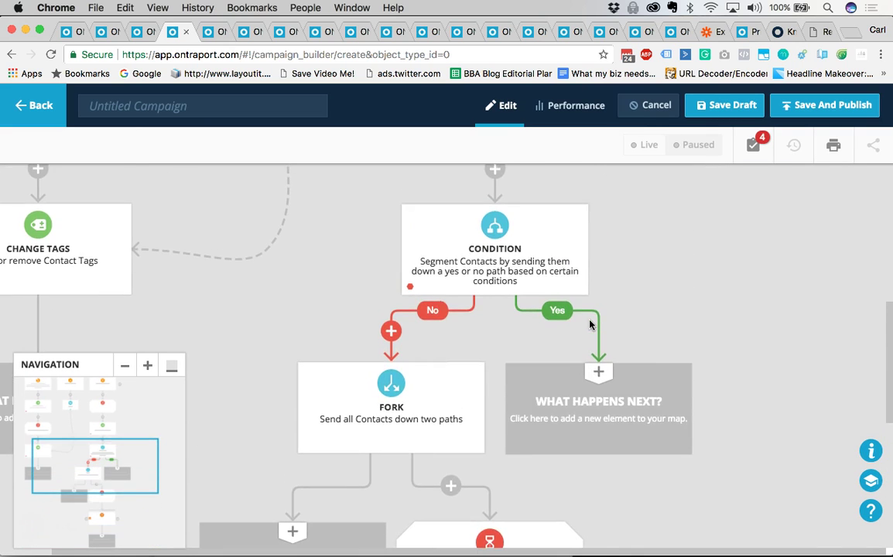
scroll(590, 325, "up", 5)
mouse_move(572, 304)
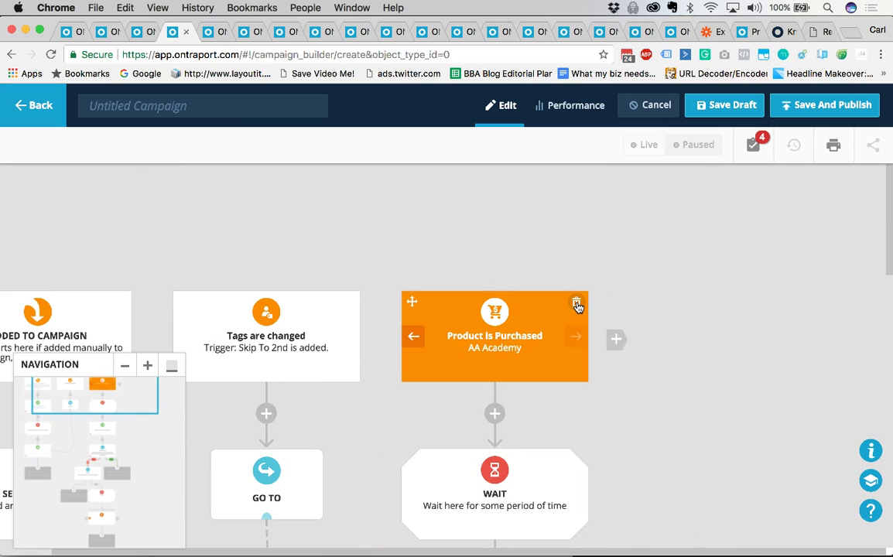
scroll(572, 306, "down", 6)
scroll(577, 307, "down", 6)
mouse_move(449, 456)
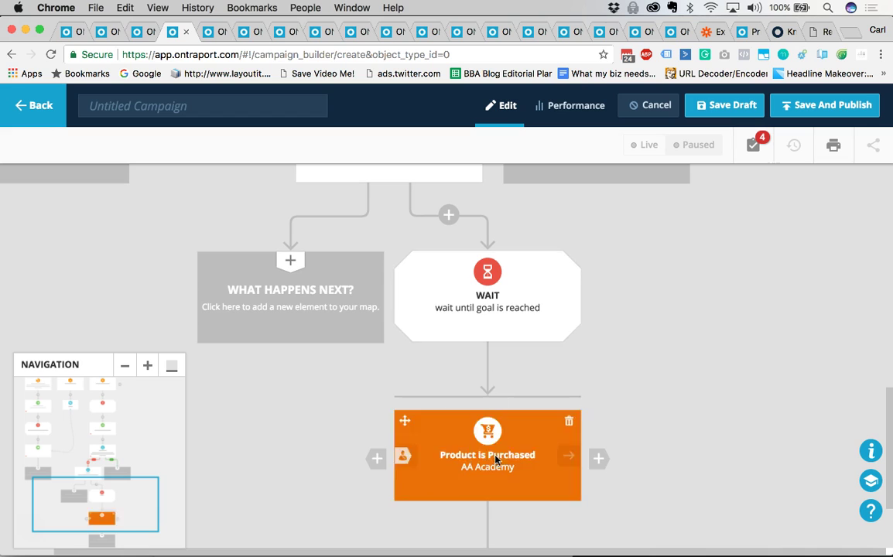
scroll(471, 248, "down", 1)
mouse_move(470, 248)
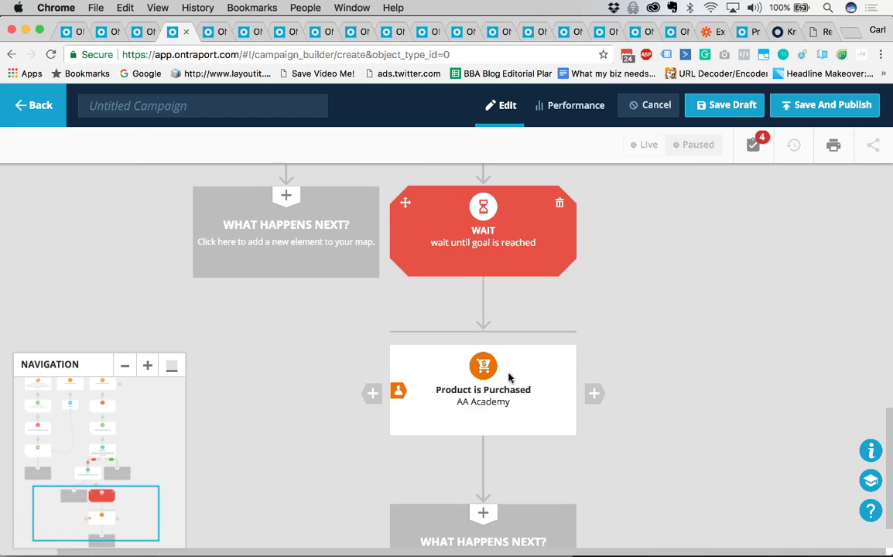
mouse_move(508, 400)
Add a second Goal element to the right of the AA Academy purchase goal below the Wait
scroll(508, 400, "down", 3)
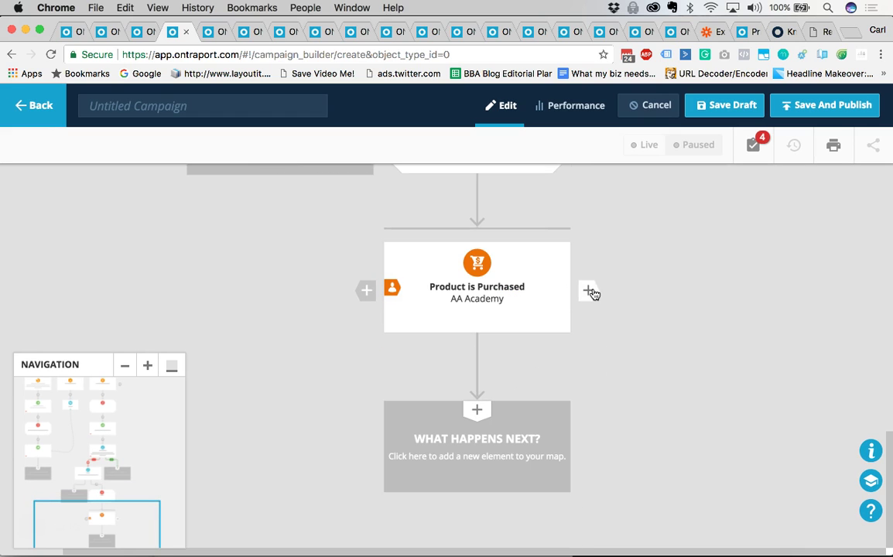
left_click(590, 293)
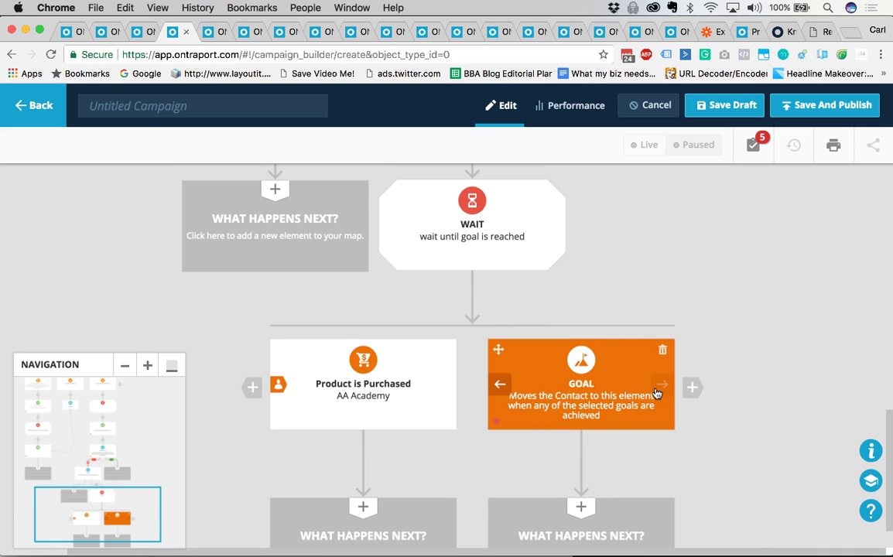
scroll(514, 396, "down", 2)
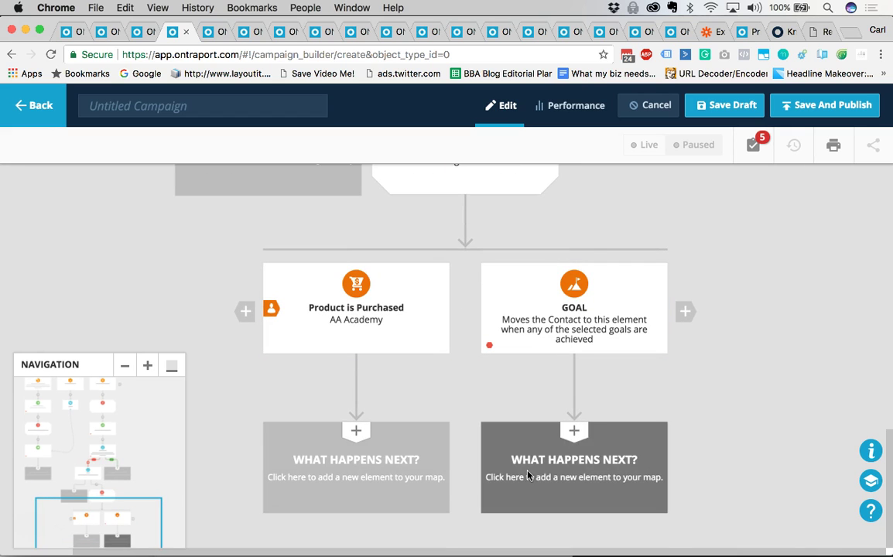
Delete the GOAL element beside the Product is Purchased goal, along with everything below it
left_click(662, 277)
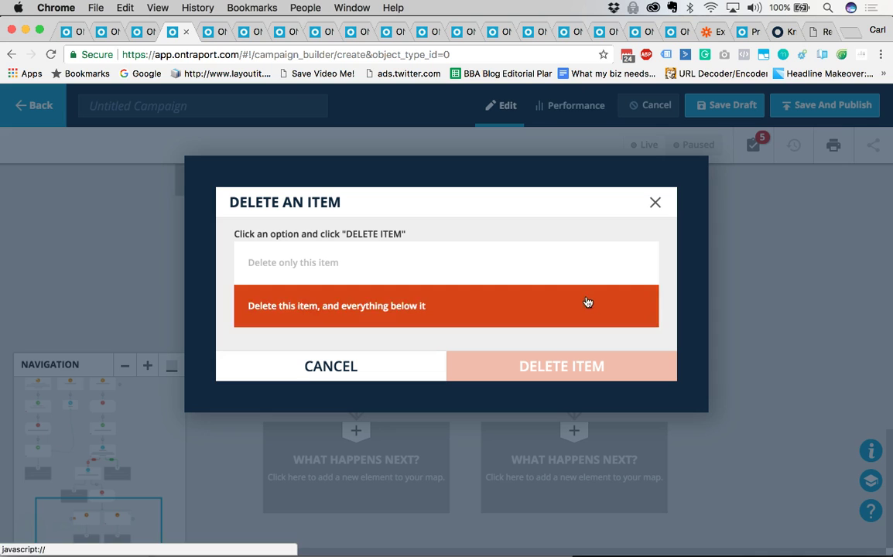
left_click(382, 308)
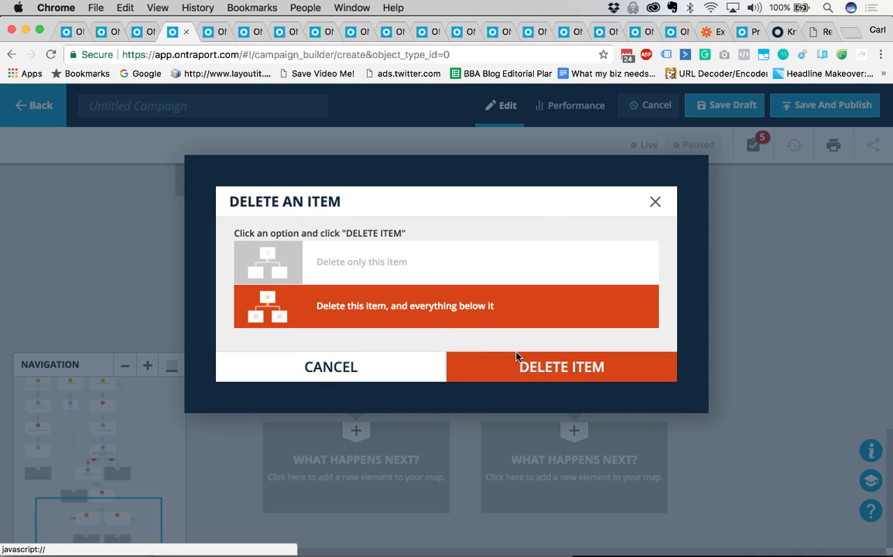
left_click(541, 367)
Name the campaign "Test Campaign" and save it as a draft
scroll(641, 359, "up", 3)
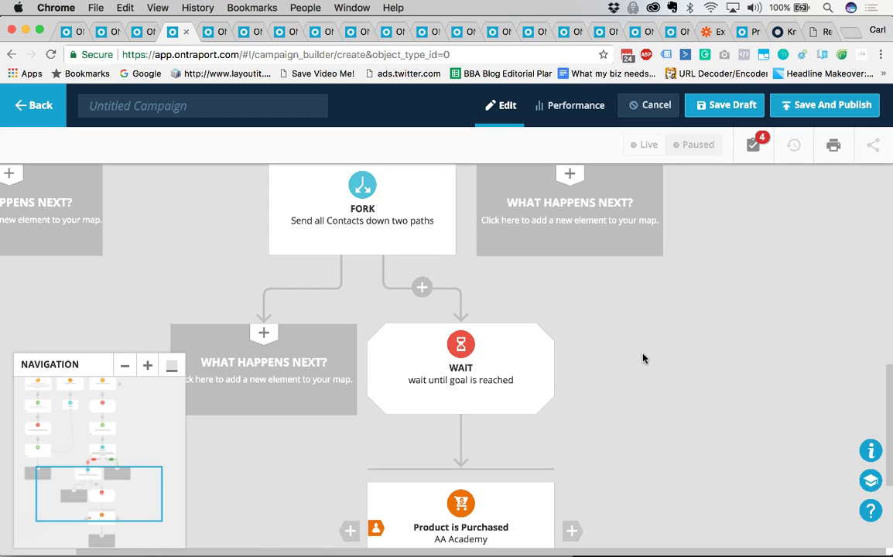
scroll(641, 359, "up", 3)
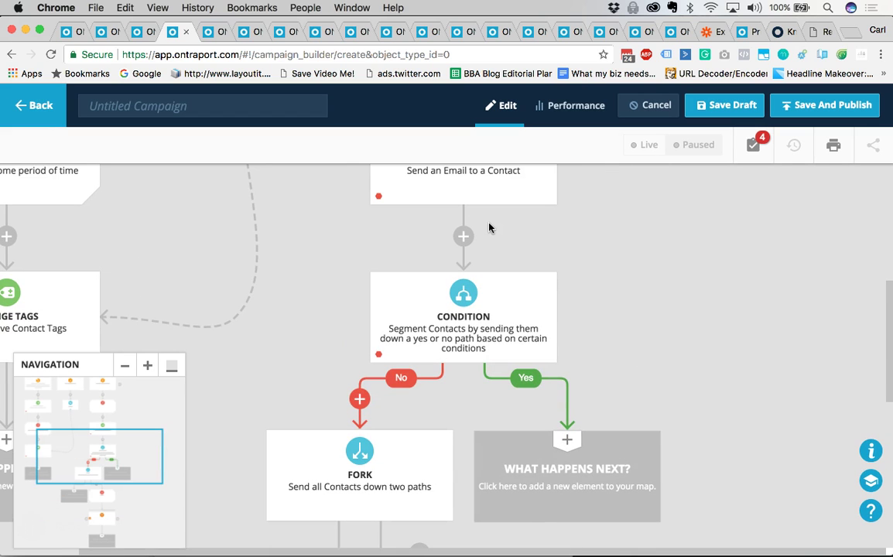
left_click(249, 116)
type("Test Campaign")
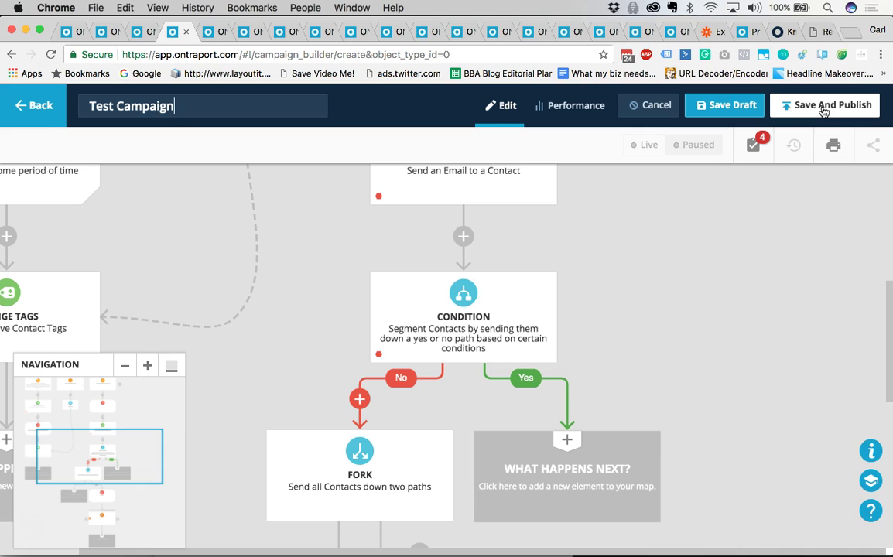
left_click(726, 106)
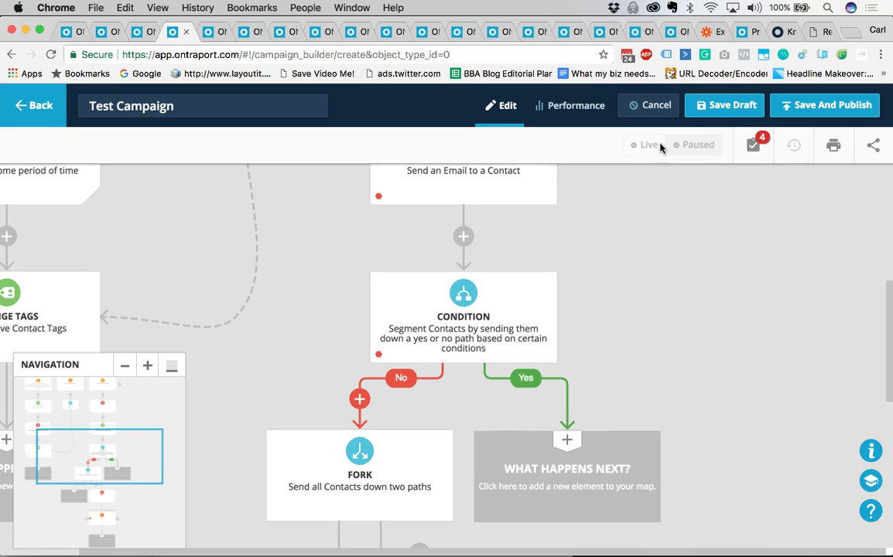
Open the campaign's performance view and examine the available report types and their descriptions
left_click(565, 108)
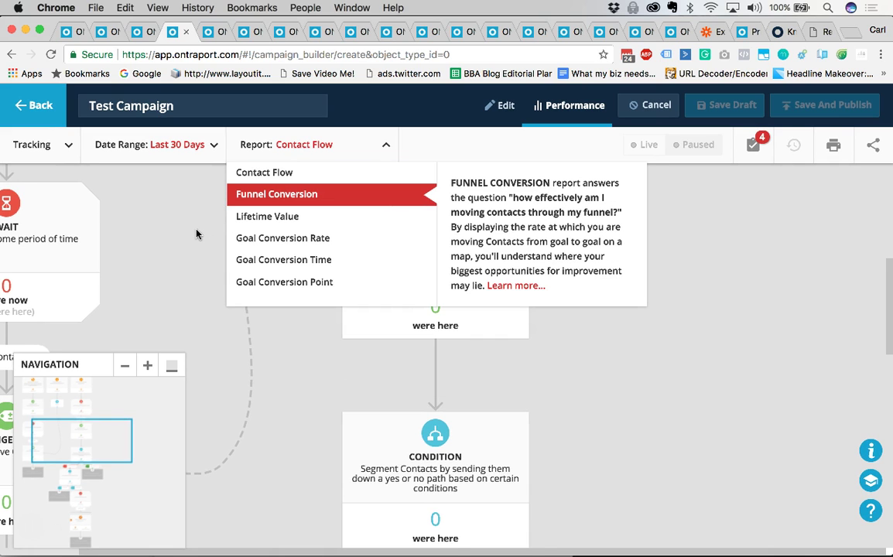
scroll(196, 234, "up", 2)
scroll(196, 234, "left", 1)
scroll(197, 234, "up", 3)
scroll(196, 235, "left", 1)
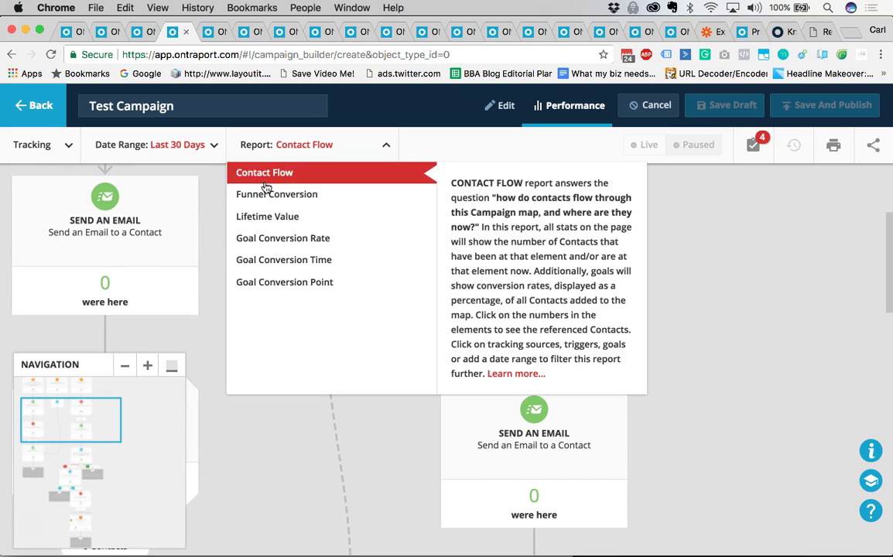
scroll(219, 206, "up", 3)
scroll(219, 206, "up", 3)
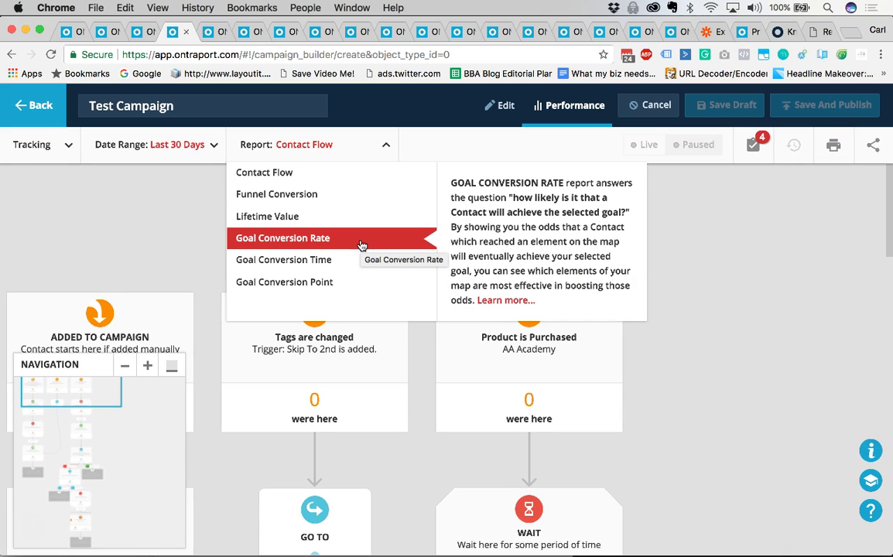
left_click(209, 212)
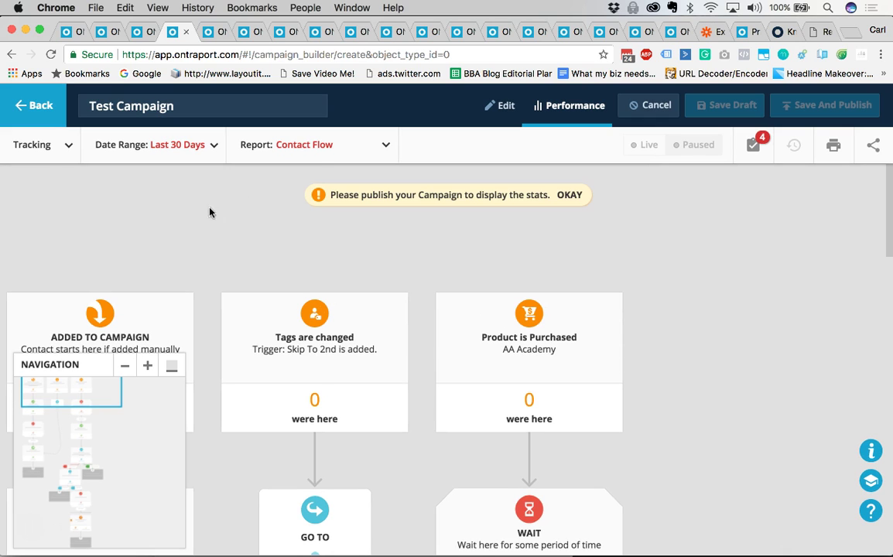
Examine the Contact Flow statistics on the campaign map from the starting triggers to the fork
scroll(232, 283, "down", 2)
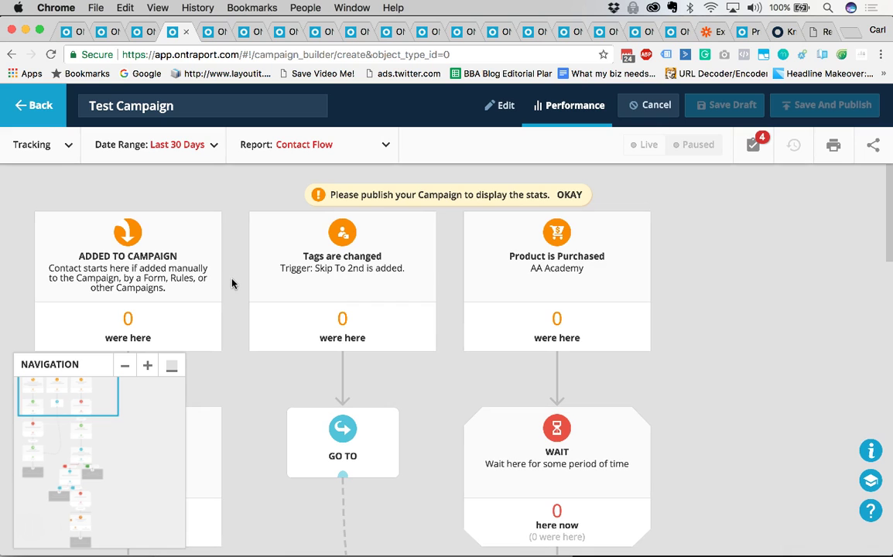
scroll(231, 283, "down", 2)
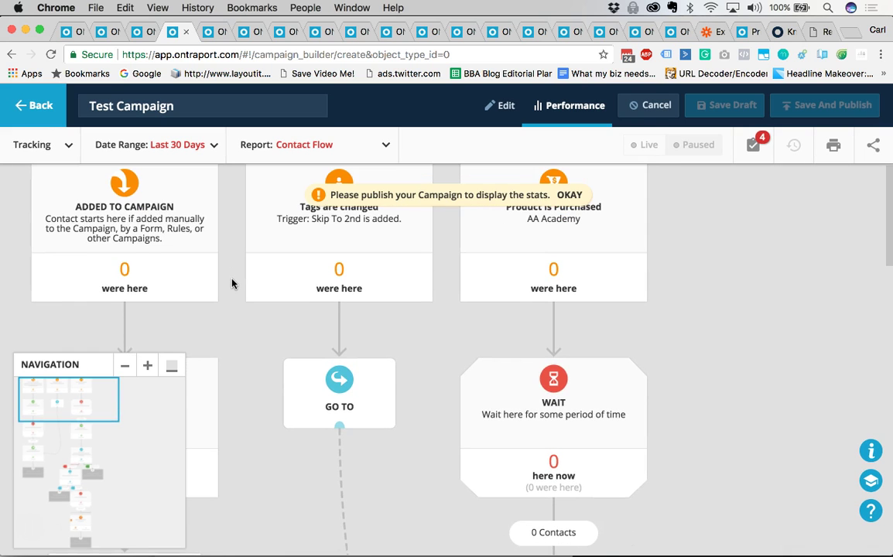
scroll(231, 283, "down", 4)
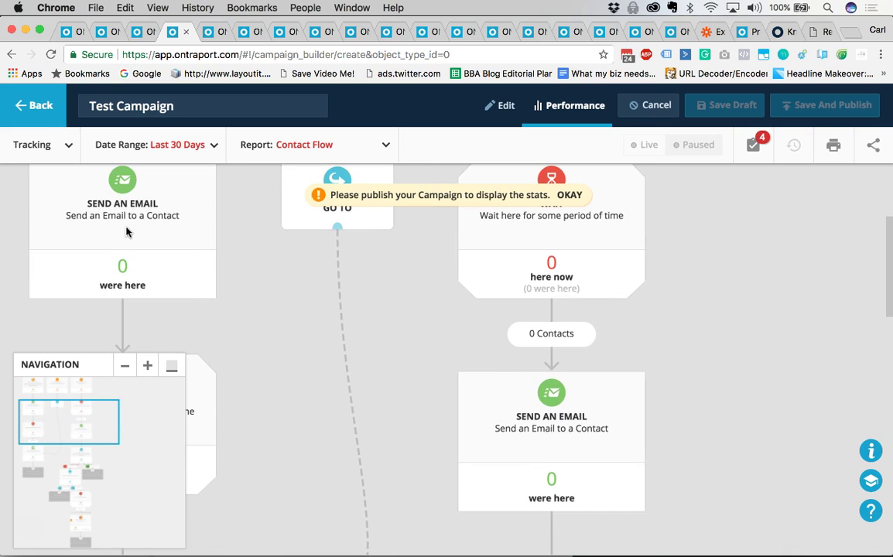
scroll(247, 311, "down", 10)
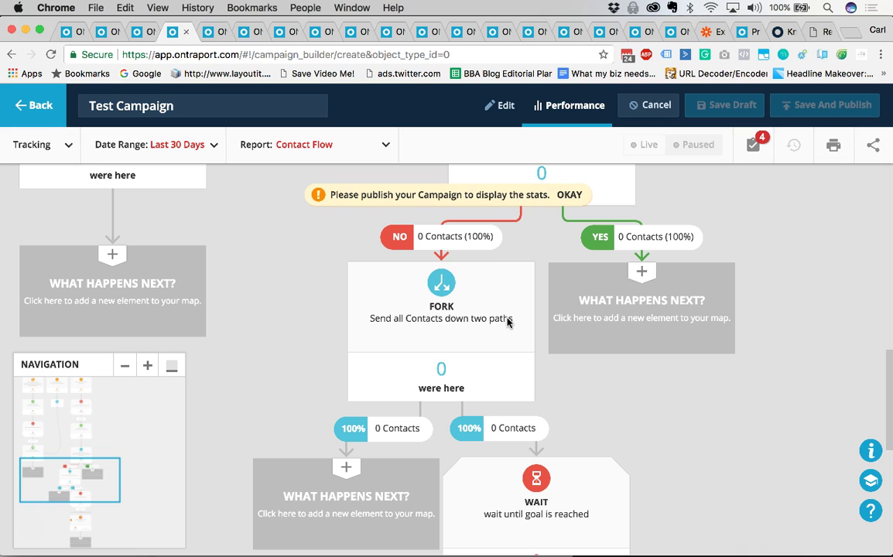
Review what the Contact Flow, Lifetime Value and Goal Conversion Time reports measure, keeping the current report selected
left_click(277, 149)
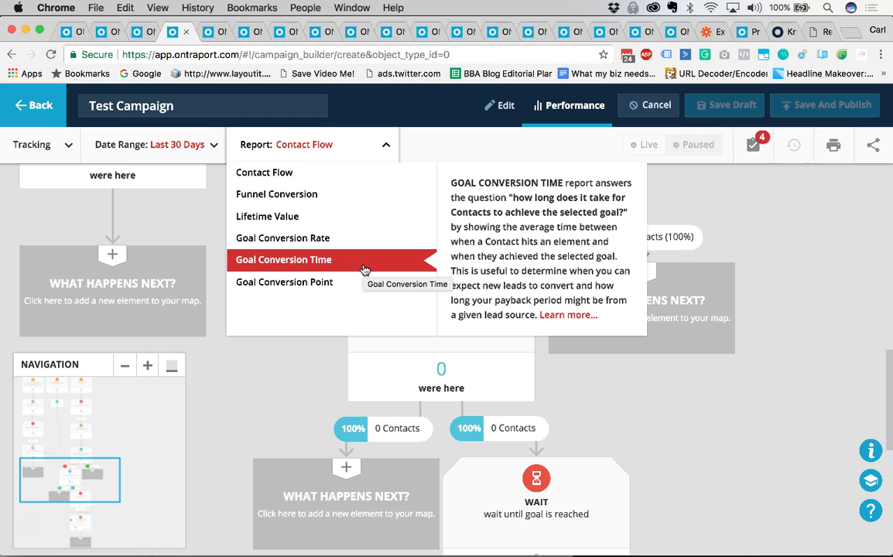
left_click(306, 137)
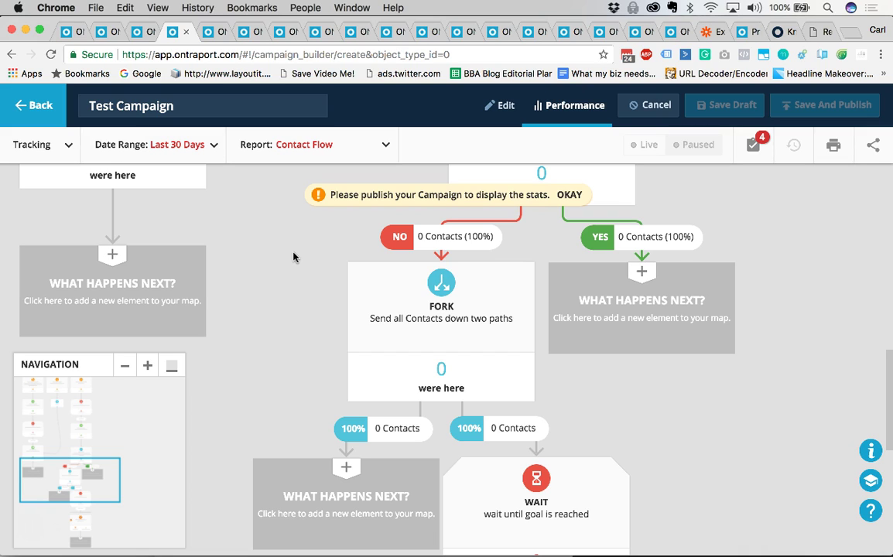
left_click(347, 152)
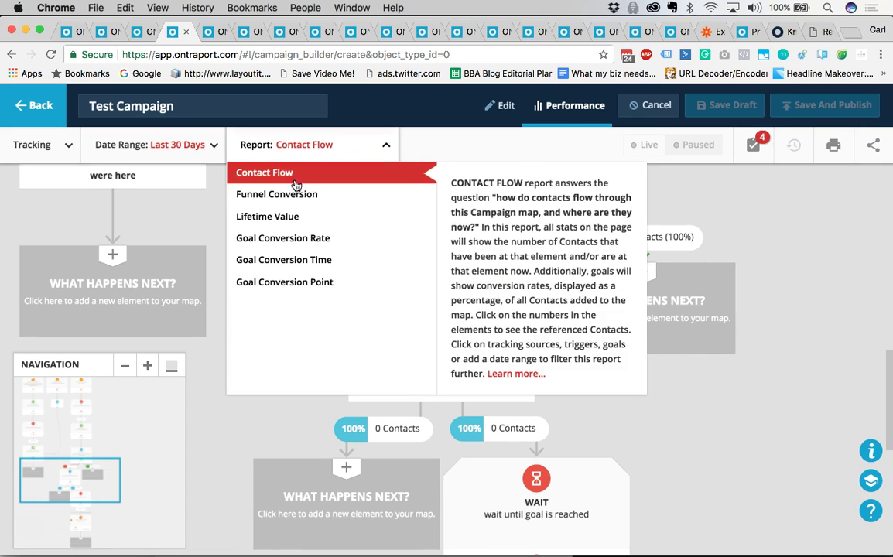
left_click(200, 176)
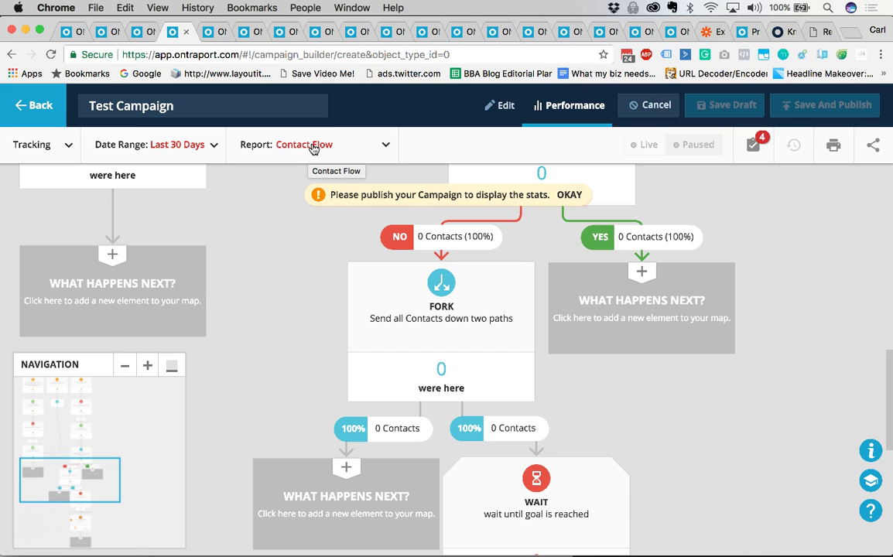
left_click(312, 147)
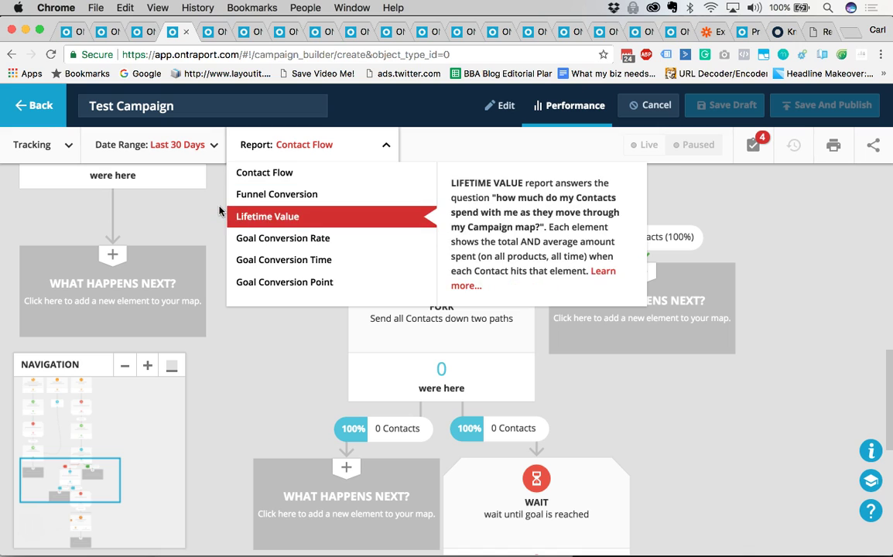
left_click(232, 216)
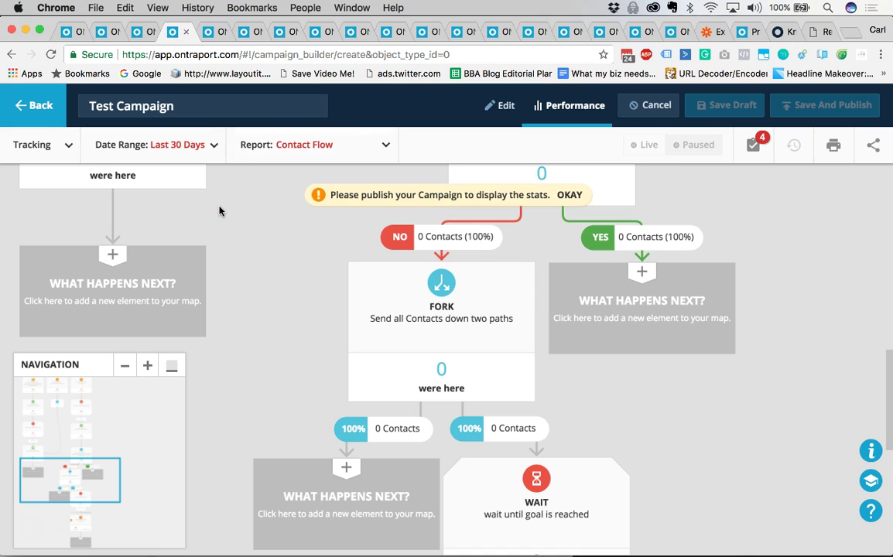
Leave the campaign builder without publishing the changes and view the Campaigns list
left_click(29, 113)
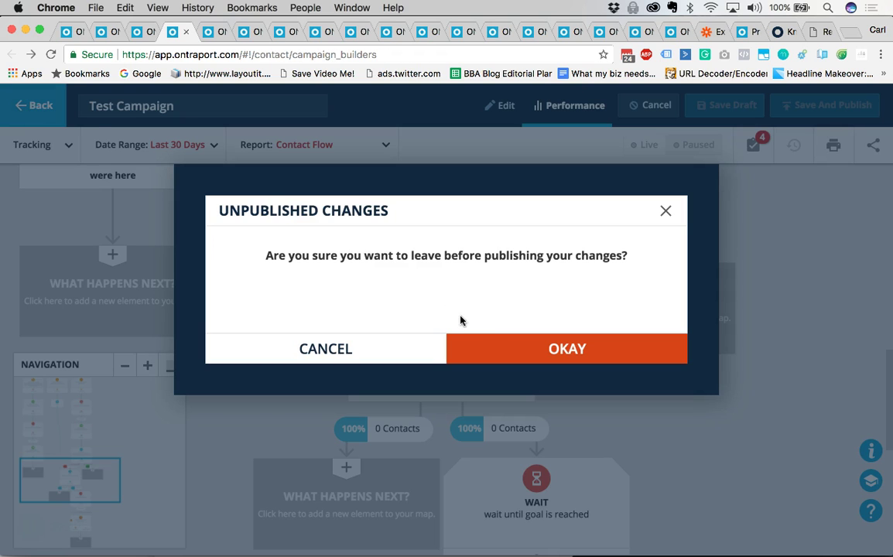
left_click(516, 353)
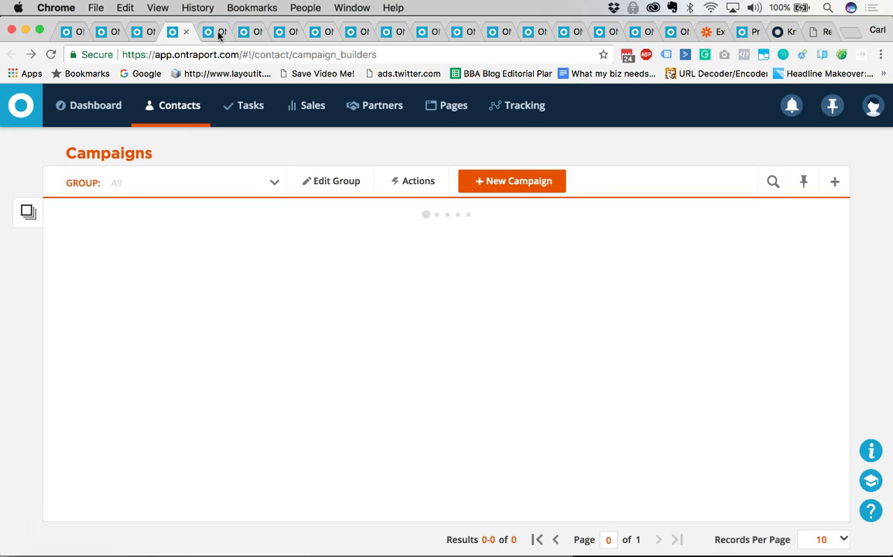
left_click(209, 33)
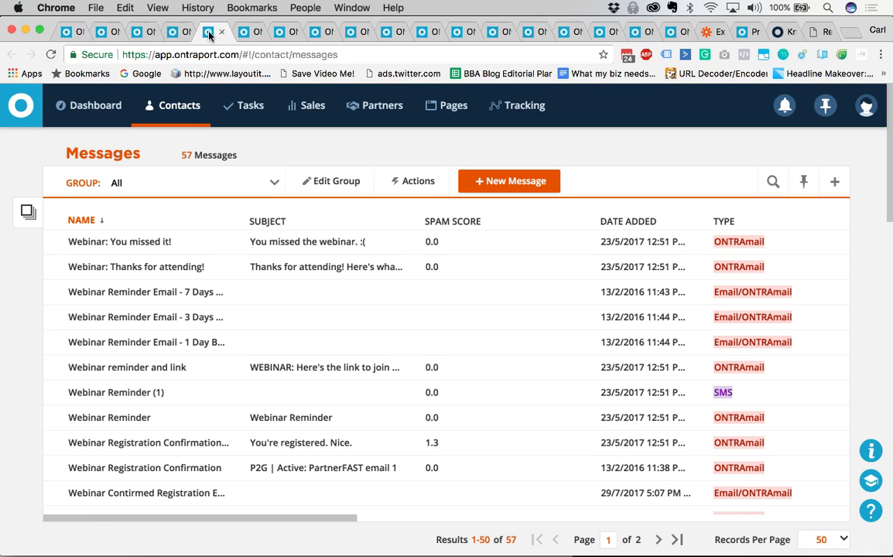
left_click(174, 34)
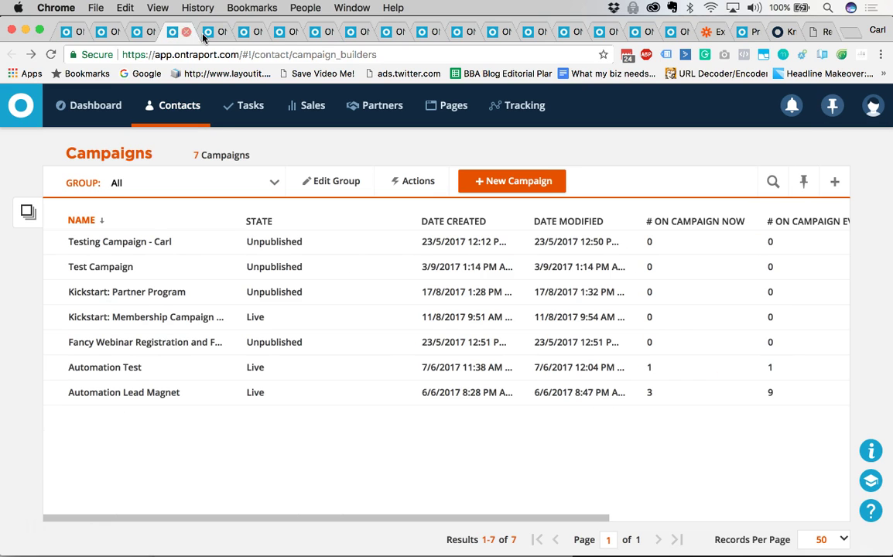
Switch to the Messages list and open its message search
left_click(208, 32)
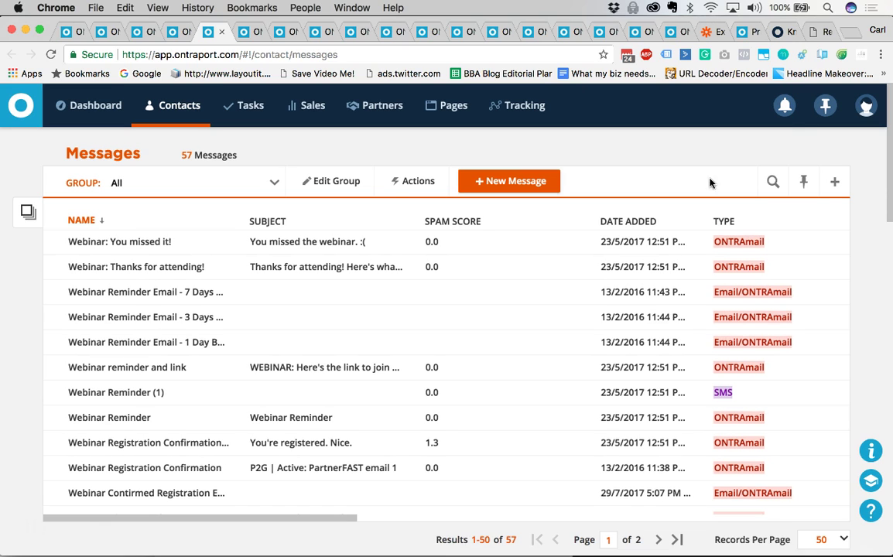
left_click(770, 181)
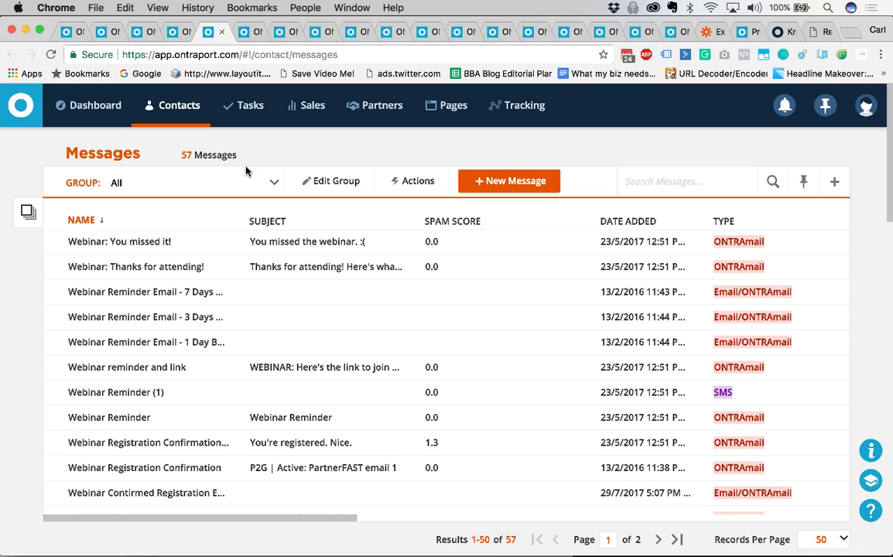
Create a new ONTRAform from the Forms list, starting from scratch instead of a template
left_click(243, 30)
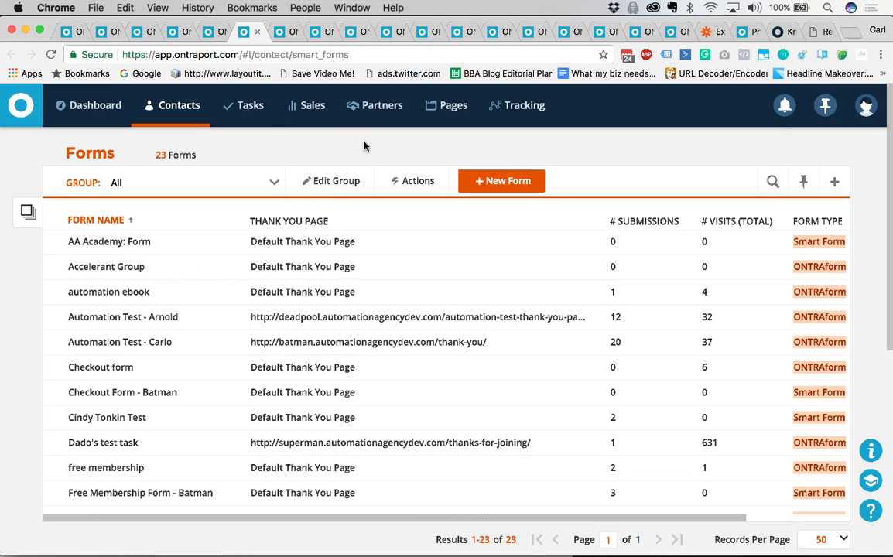
left_click(481, 182)
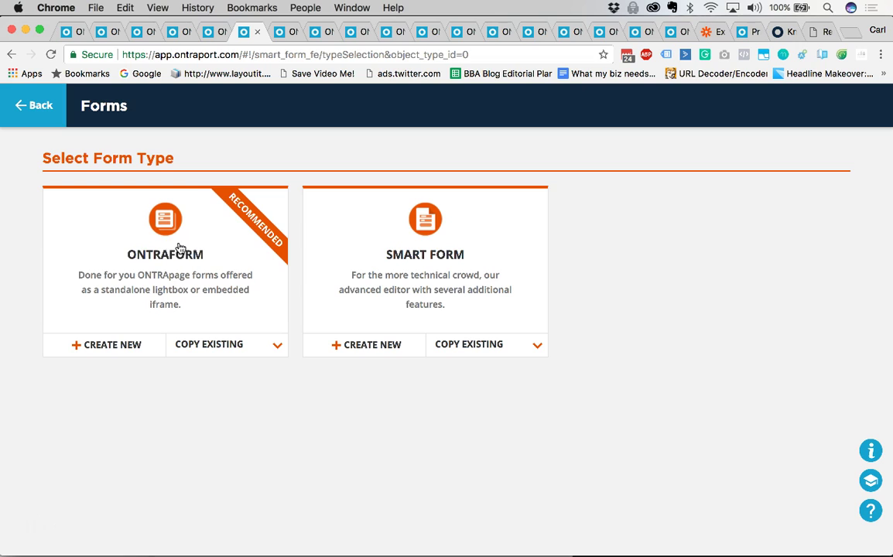
left_click(278, 347)
left_click(122, 355)
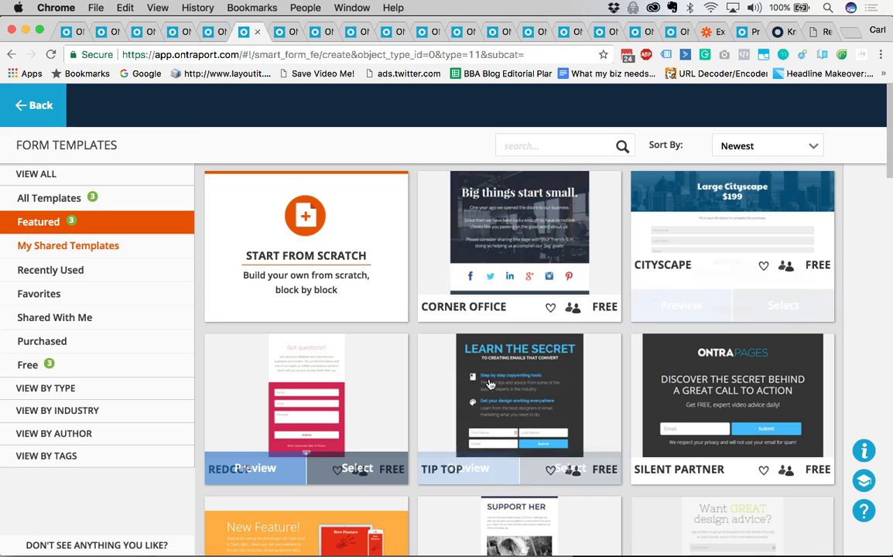
left_click(302, 256)
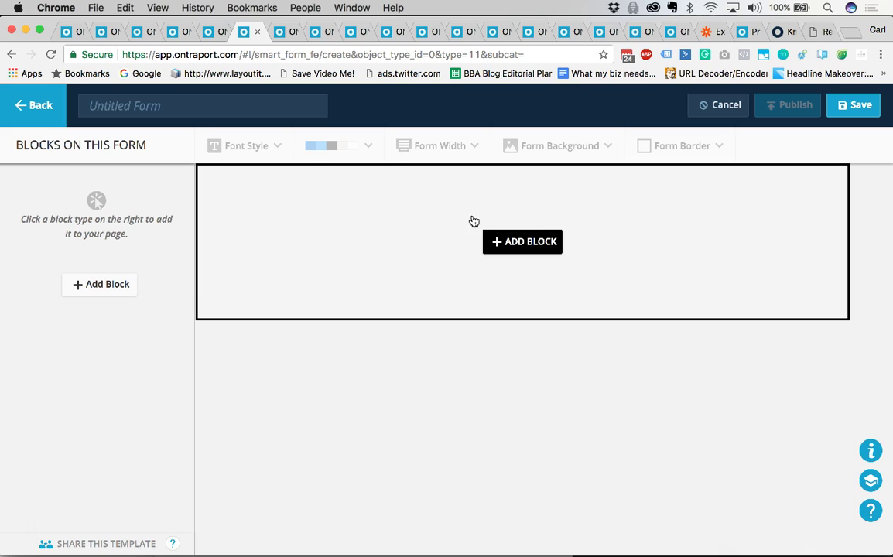
Add the two-button block with "Yes I want to download!" and "No thanks, maybe later." to the blank form
left_click(531, 246)
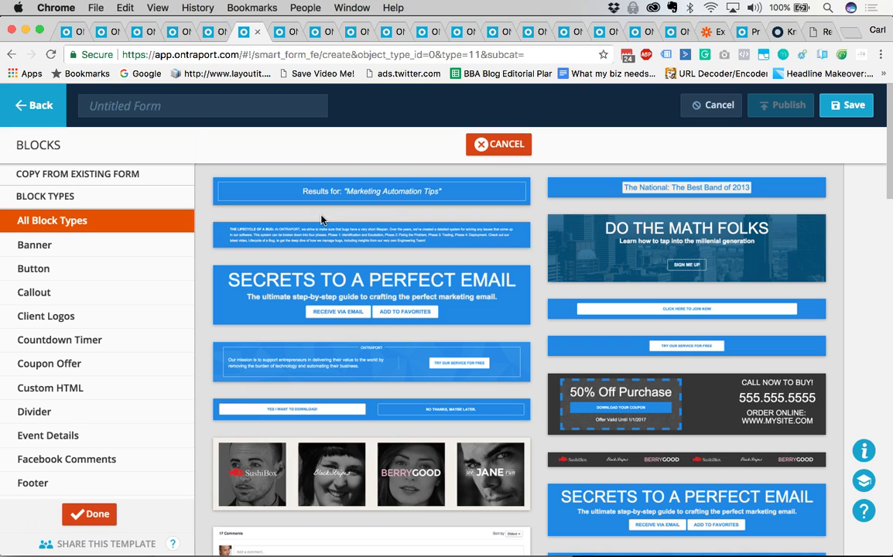
scroll(143, 358, "down", 5)
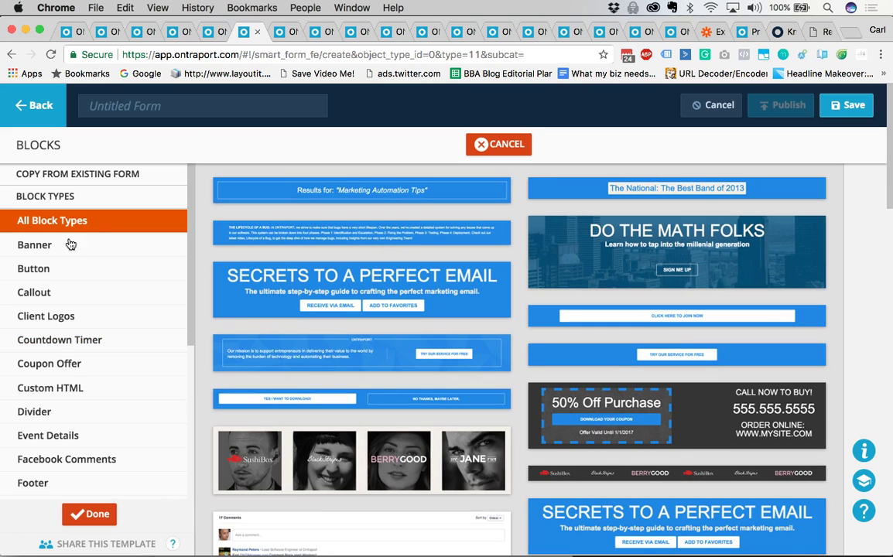
left_click(71, 245)
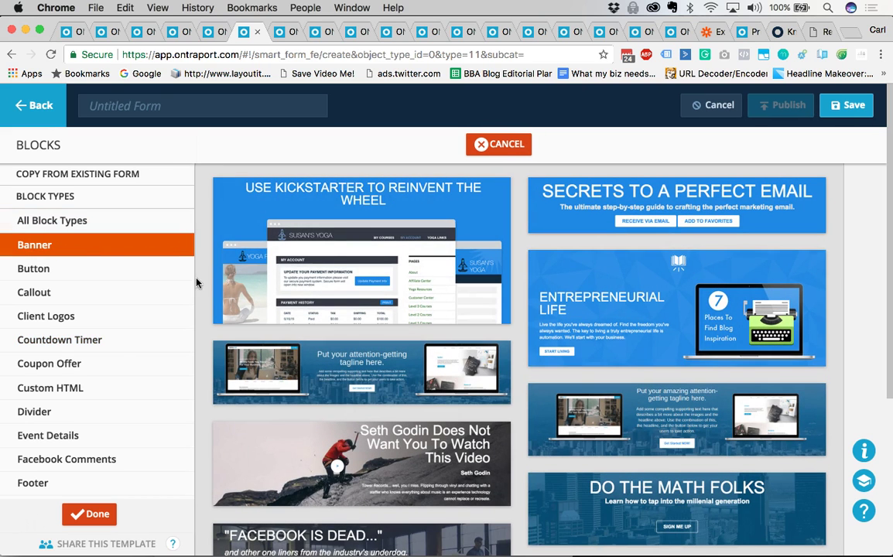
left_click(76, 272)
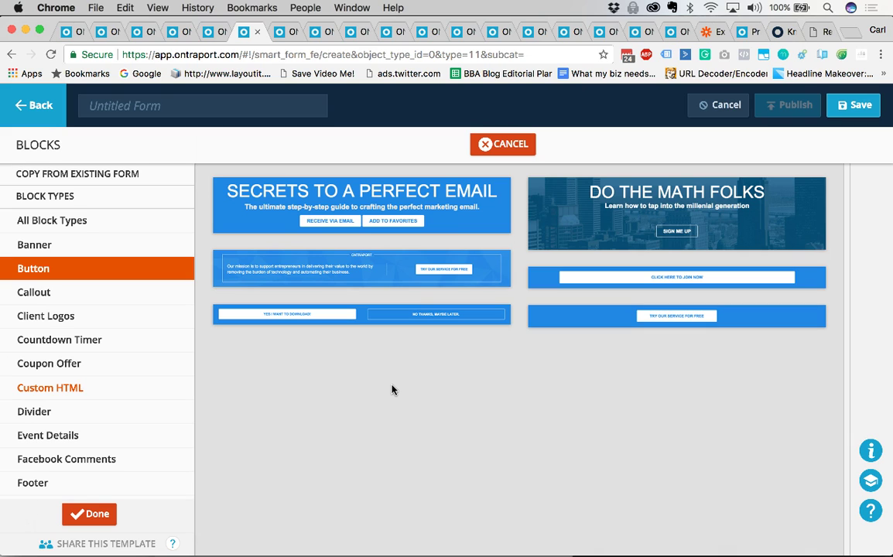
left_click(385, 317)
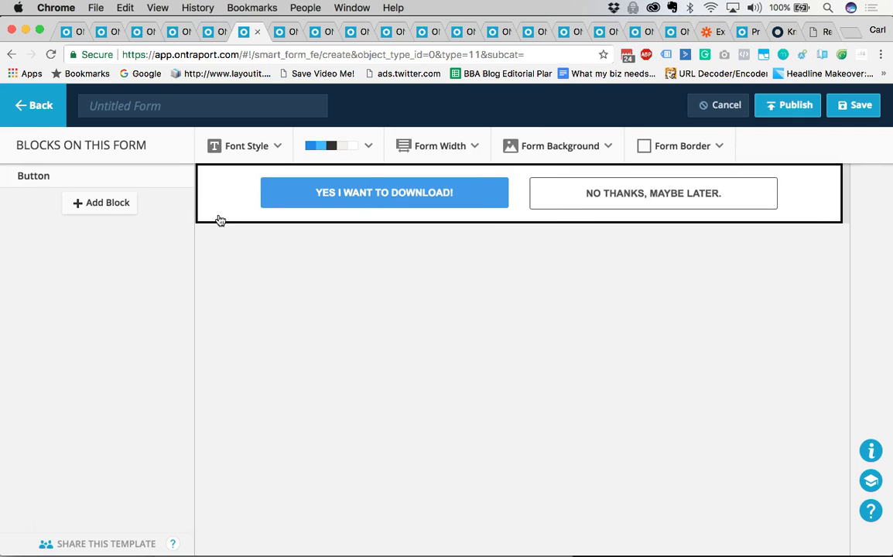
Add the "Sign Up and Save" order form block with testimonials below the two-button block
left_click(103, 209)
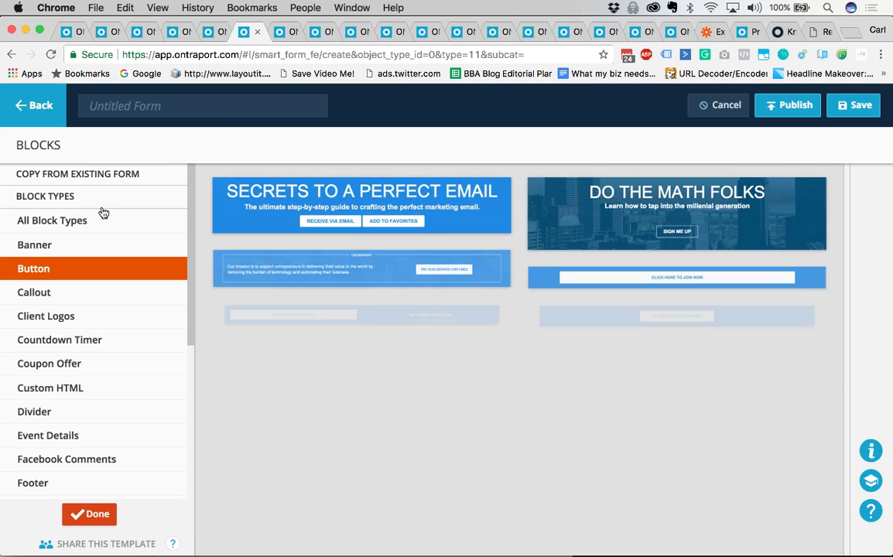
scroll(112, 369, "down", 3)
scroll(112, 369, "down", 2)
left_click(64, 347)
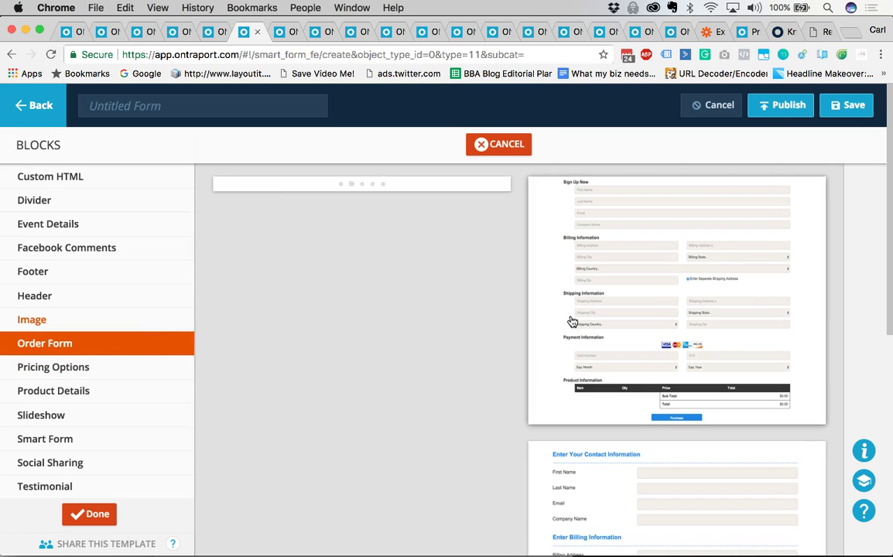
scroll(572, 321, "down", 3)
scroll(571, 322, "up", 3)
scroll(378, 302, "up", 2)
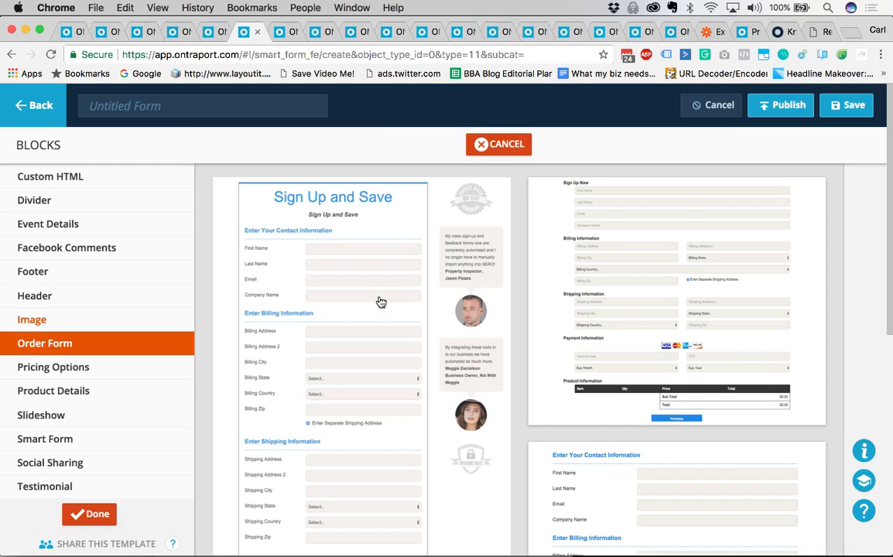
left_click(379, 303)
scroll(572, 293, "down", 10)
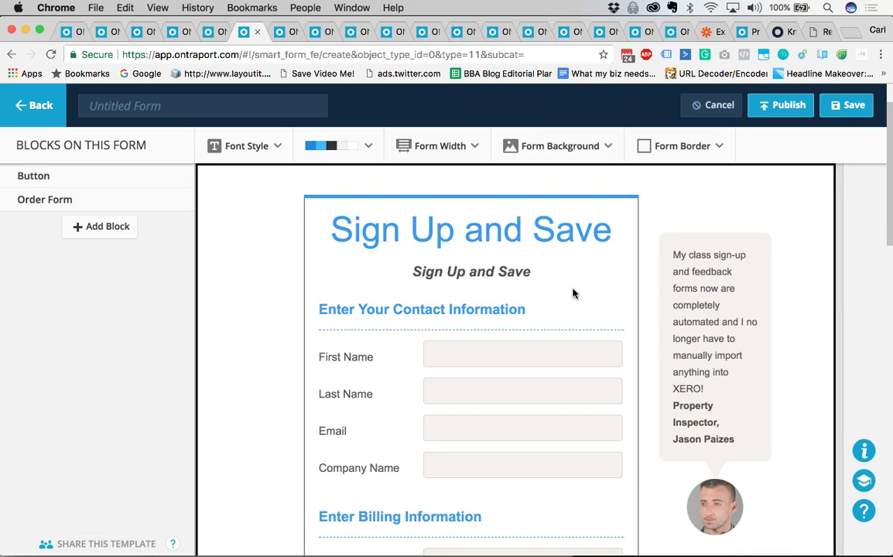
scroll(572, 292, "down", 5)
scroll(574, 293, "up", 12)
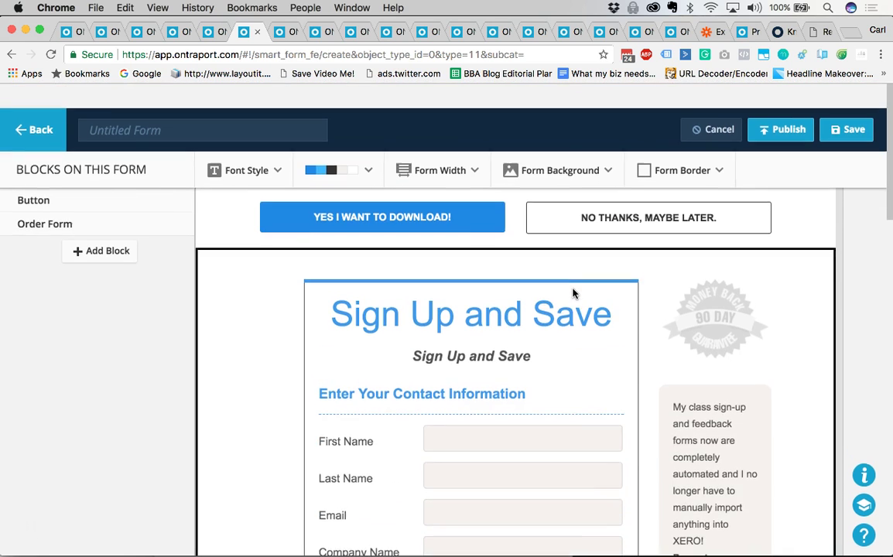
scroll(574, 293, "down", 1)
Change the order form block's header text to "Buy Now!"
left_click(485, 293)
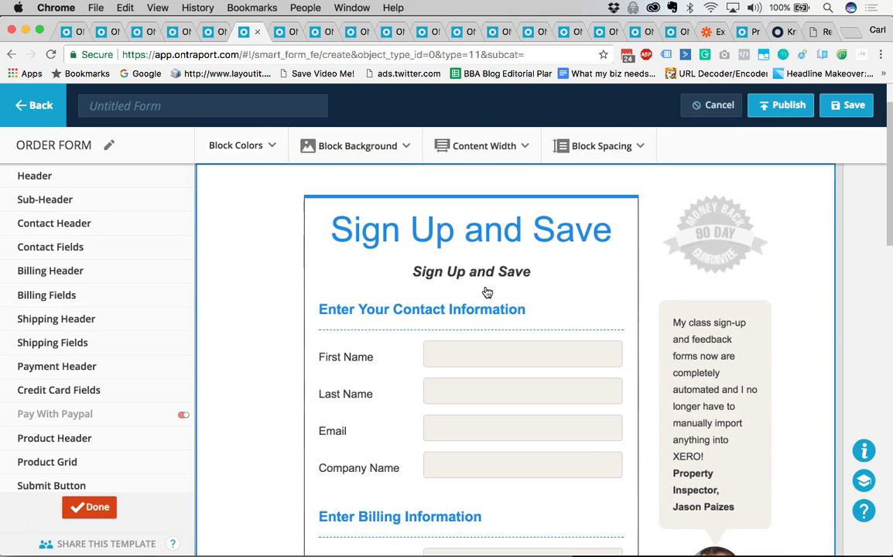
left_click(472, 232)
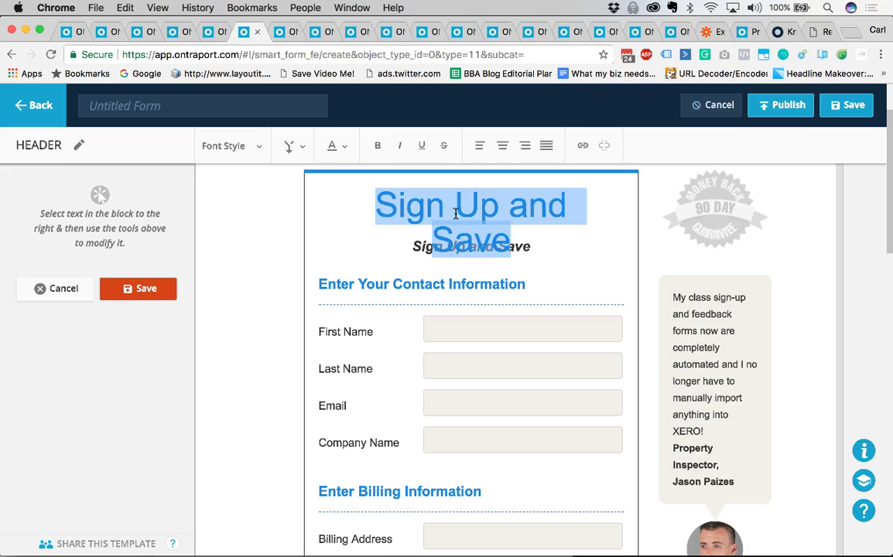
type("Buy Now ")
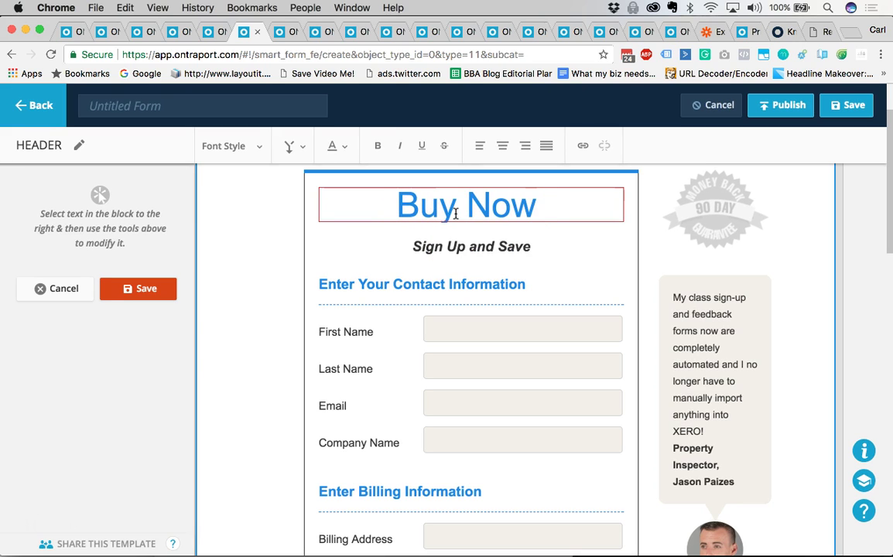
type("!")
left_click(512, 260)
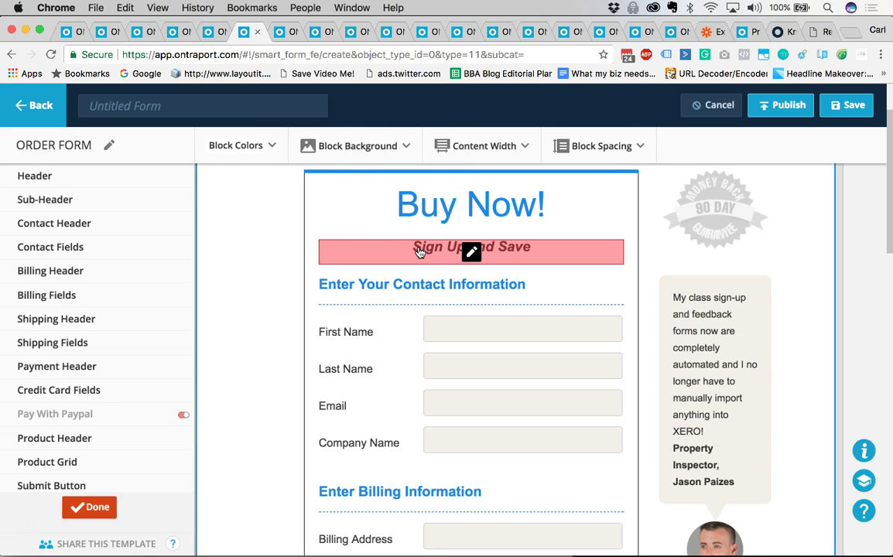
scroll(363, 247, "up", 3)
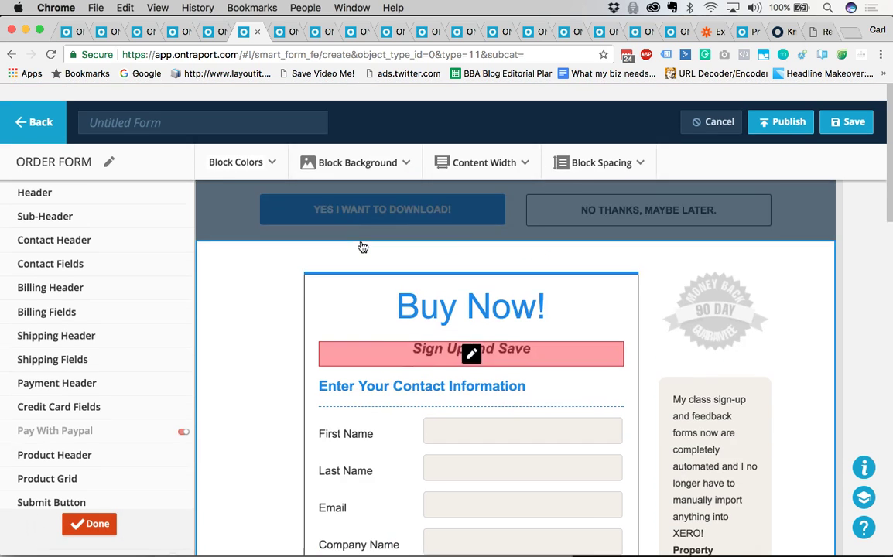
scroll(362, 246, "down", 1)
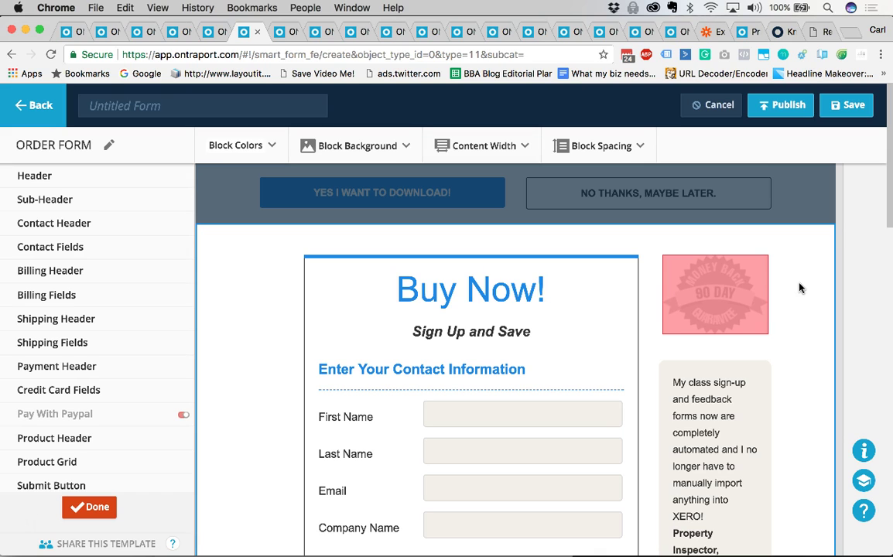
Try the "Do the Math Folks" design for the button block, then restore the two-button design
left_click(514, 199)
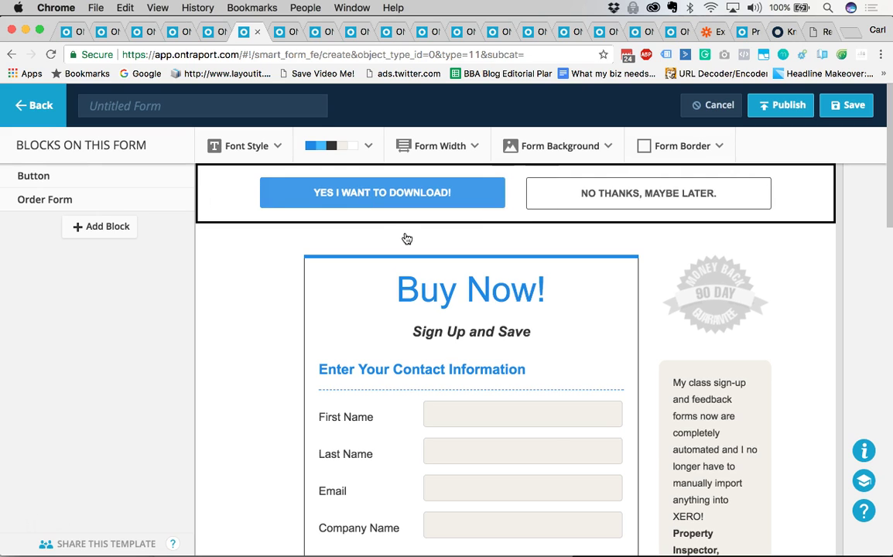
left_click(808, 197)
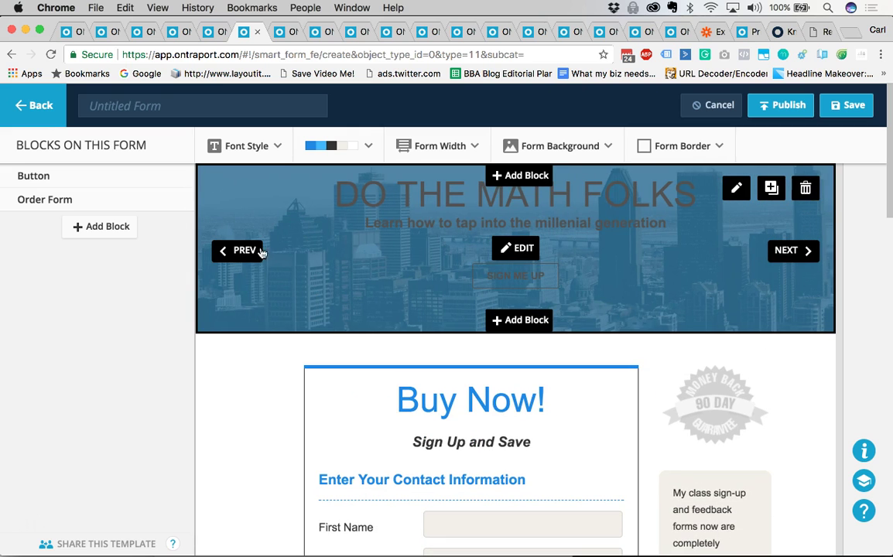
left_click(236, 253)
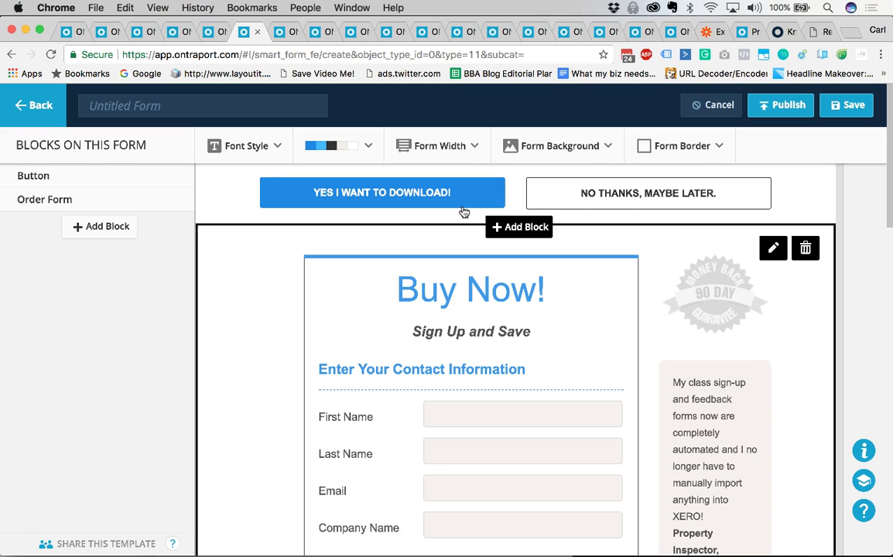
Examine the order form block's contact, billing, shipping, payment and product sections and its list of editable elements
scroll(438, 327, "down", 10)
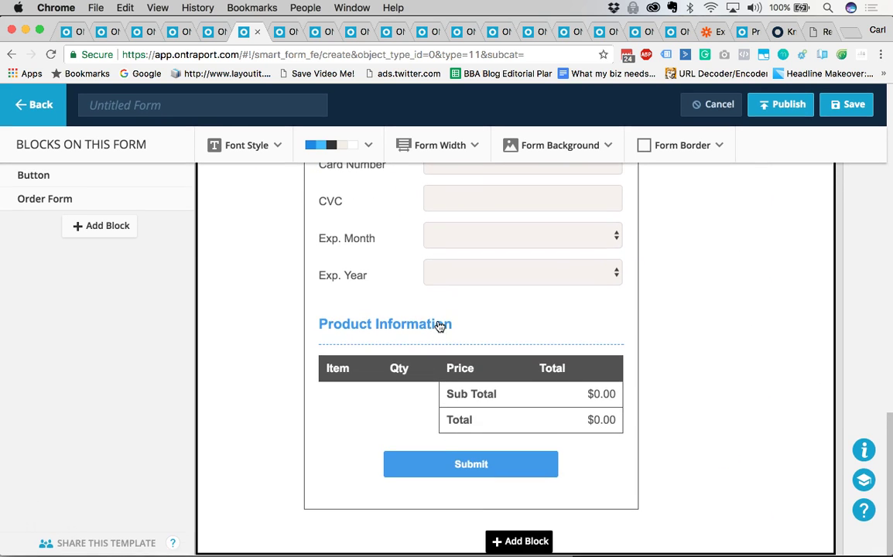
scroll(437, 324, "up", 10)
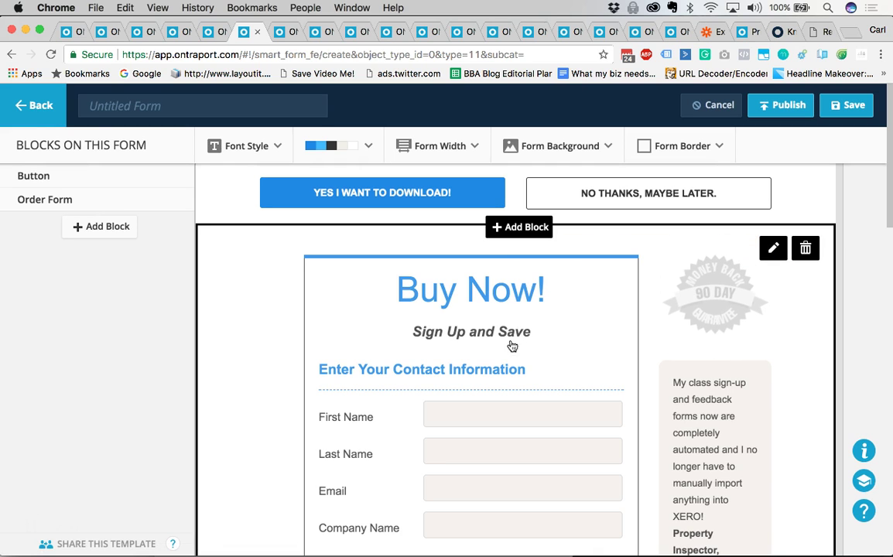
left_click(480, 338)
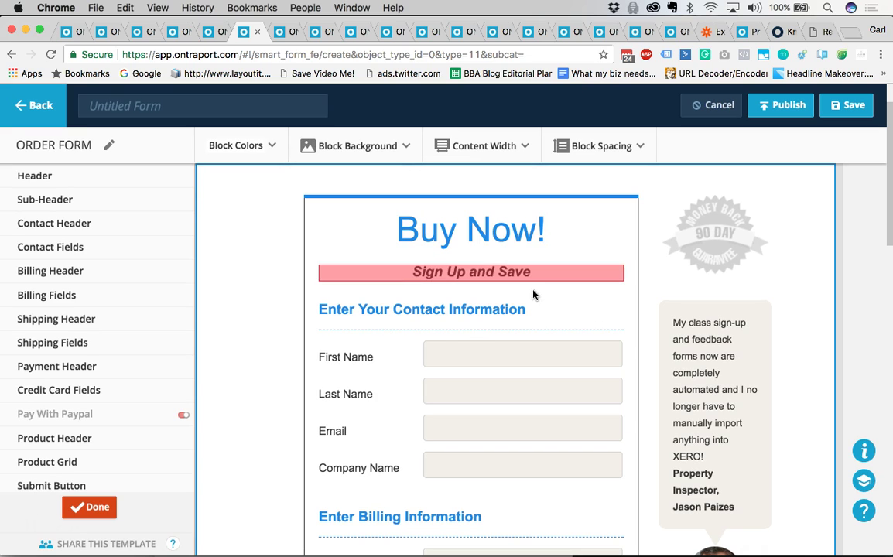
scroll(502, 340, "down", 1)
scroll(414, 347, "down", 12)
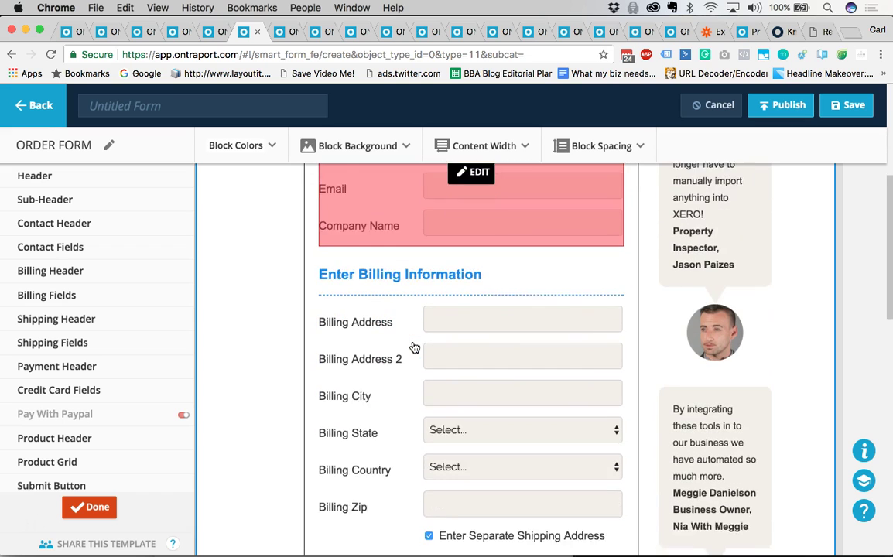
scroll(414, 347, "down", 12)
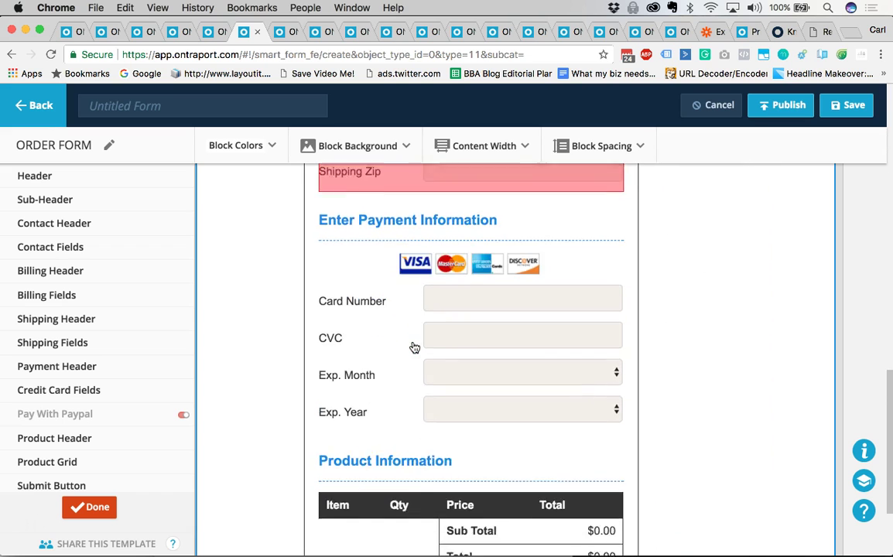
scroll(413, 347, "up", 20)
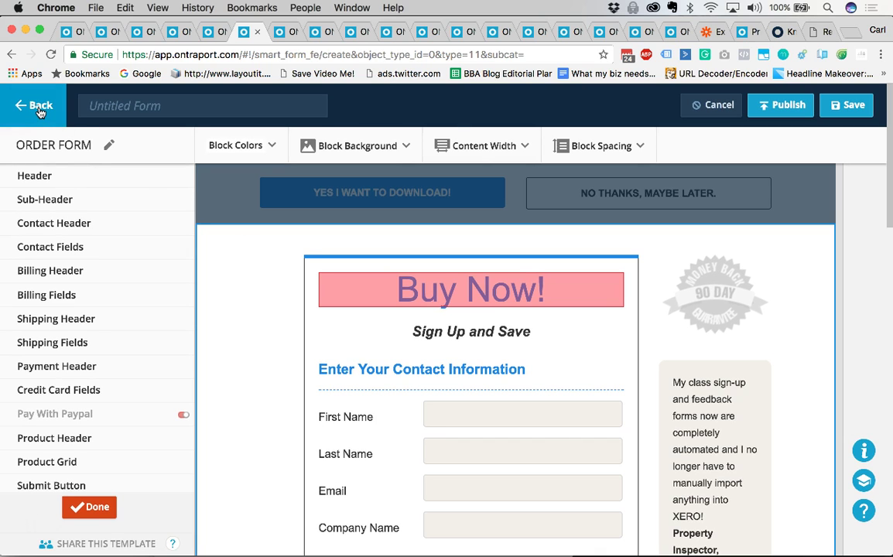
scroll(305, 258, "down", 10)
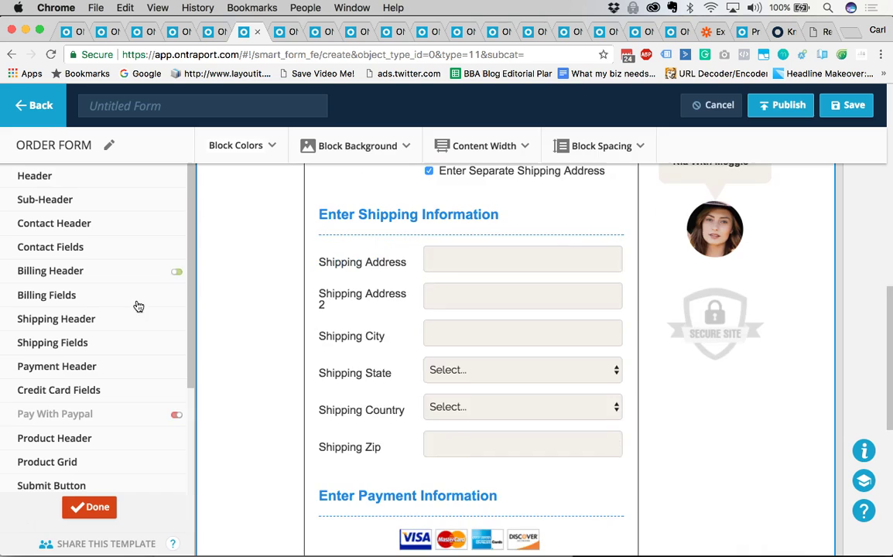
scroll(128, 325, "down", 4)
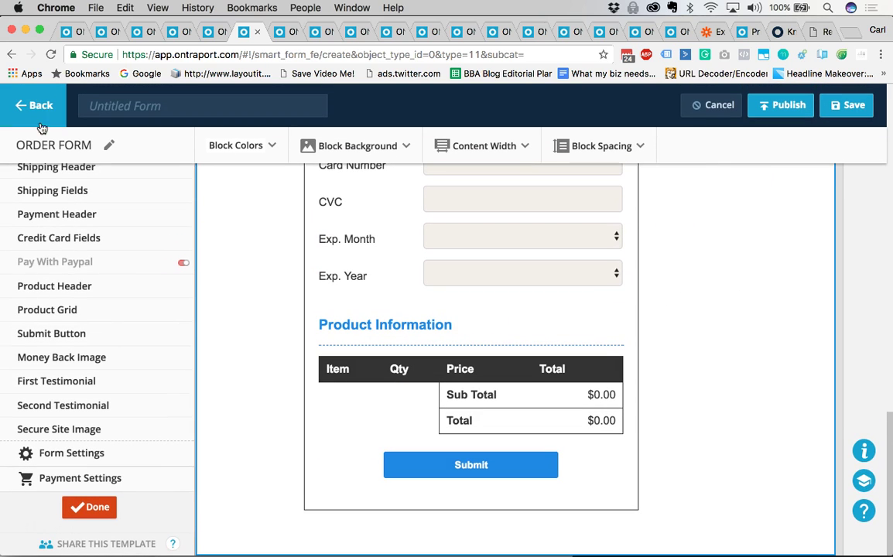
Stay in the form editor instead of discarding the changes, name the form "New Form" and publish it
left_click(34, 108)
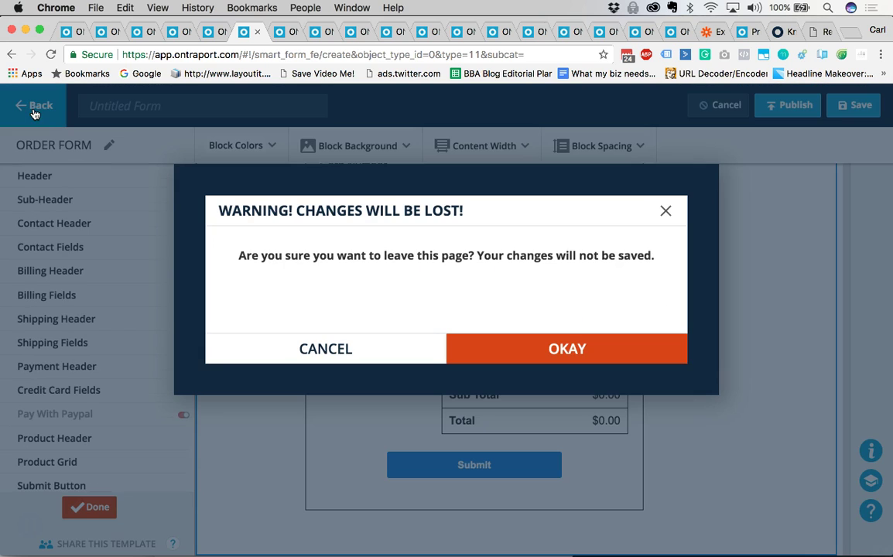
left_click(335, 350)
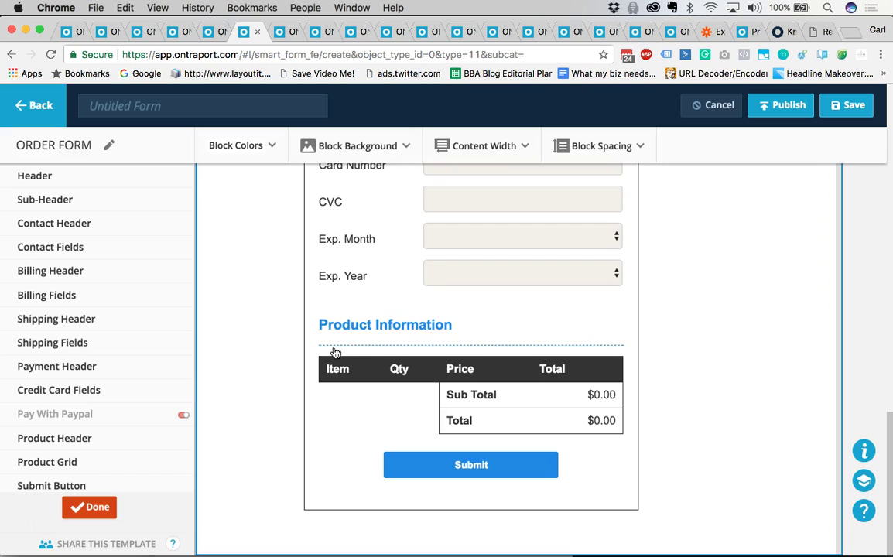
type("New Form")
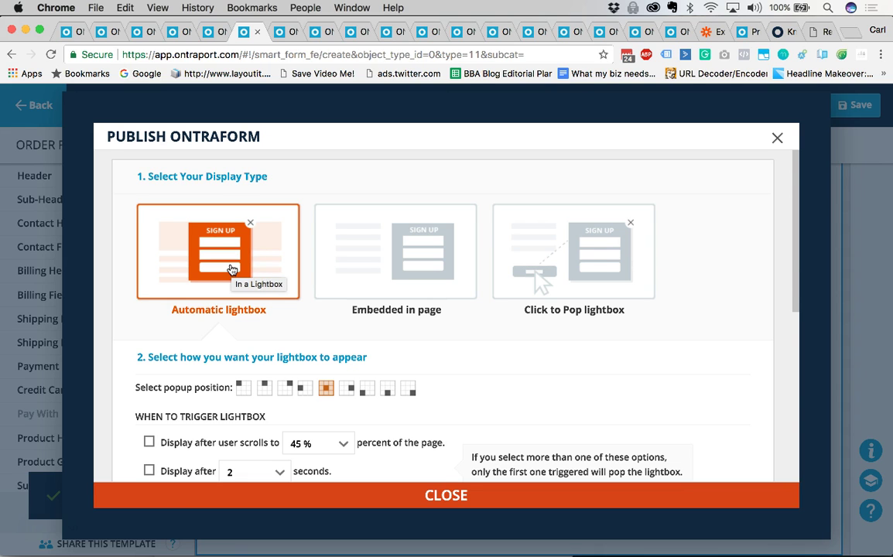
Review the publishing settings and code for the Automatic lightbox, Embedded in page and Click to Pop lightbox display types
scroll(231, 269, "down", 5)
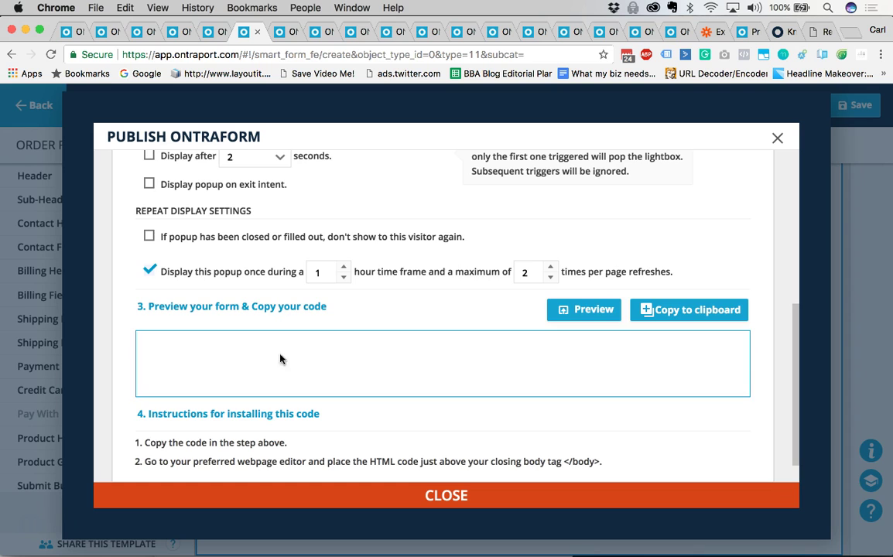
scroll(286, 366, "up", 5)
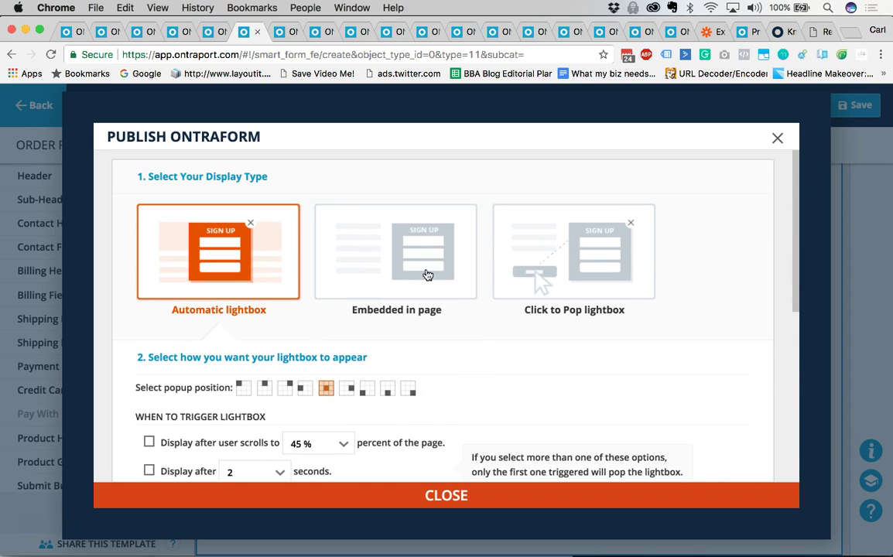
left_click(425, 264)
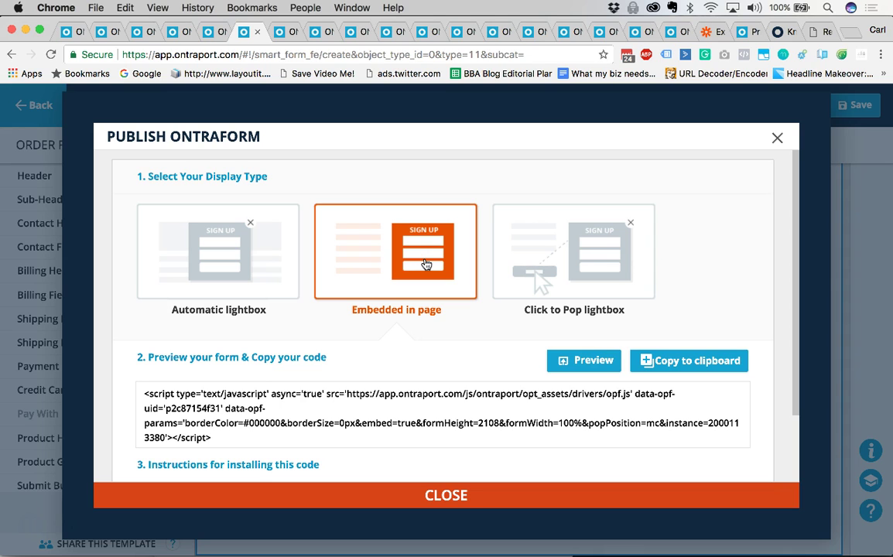
left_click(567, 262)
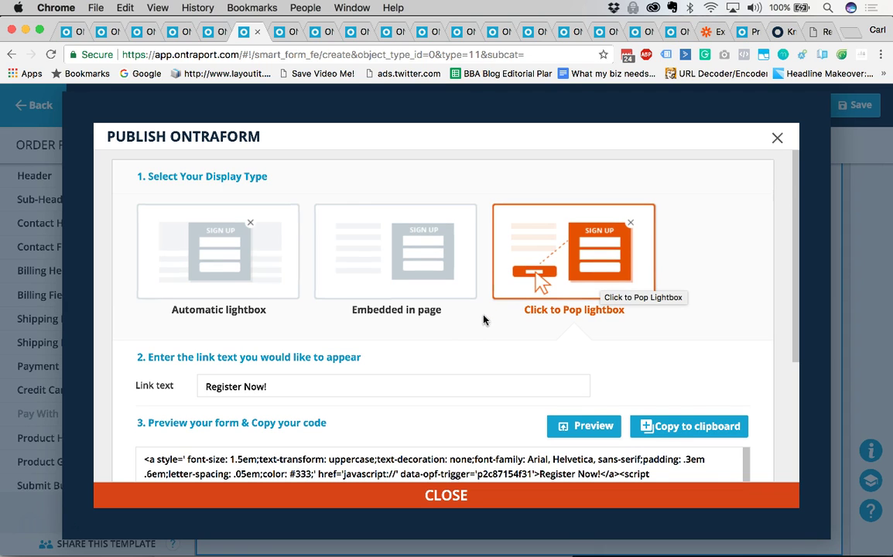
scroll(484, 321, "down", 5)
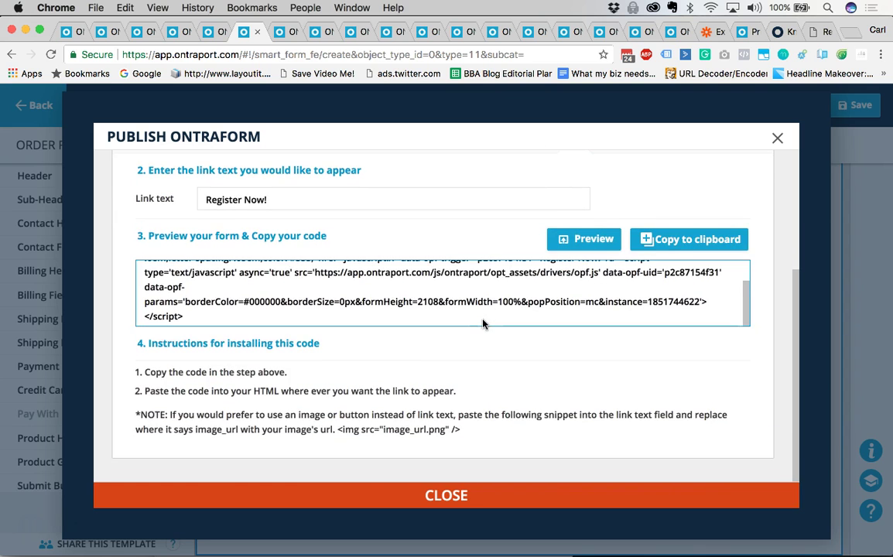
scroll(483, 324, "up", 5)
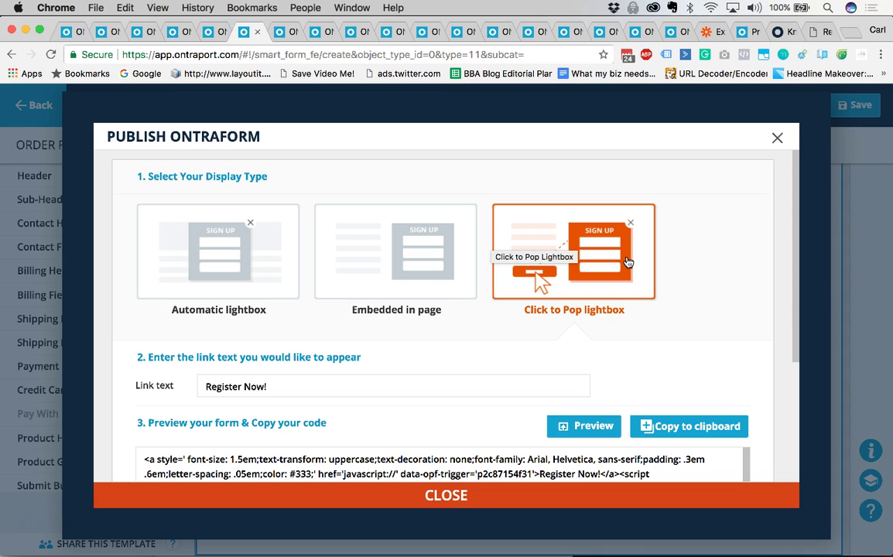
left_click(777, 138)
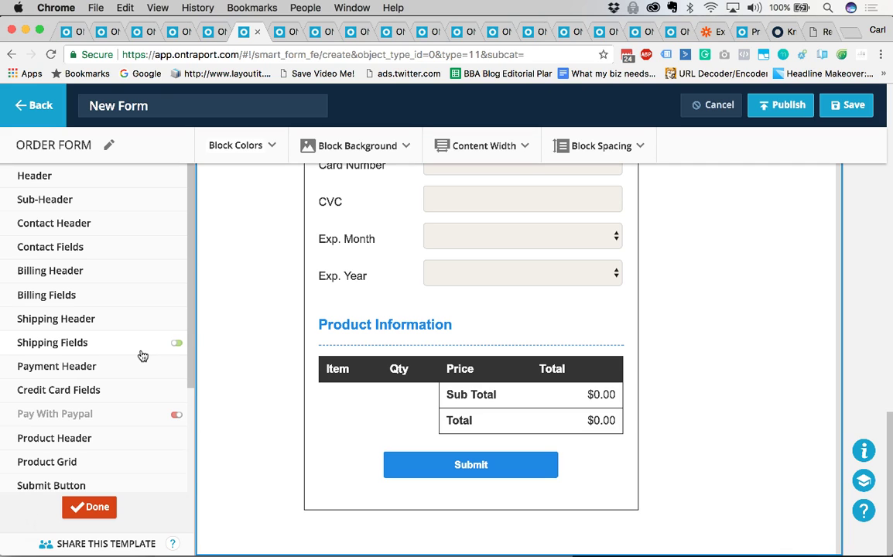
Leave the form editor and return to the Forms list
scroll(273, 297, "up", 7)
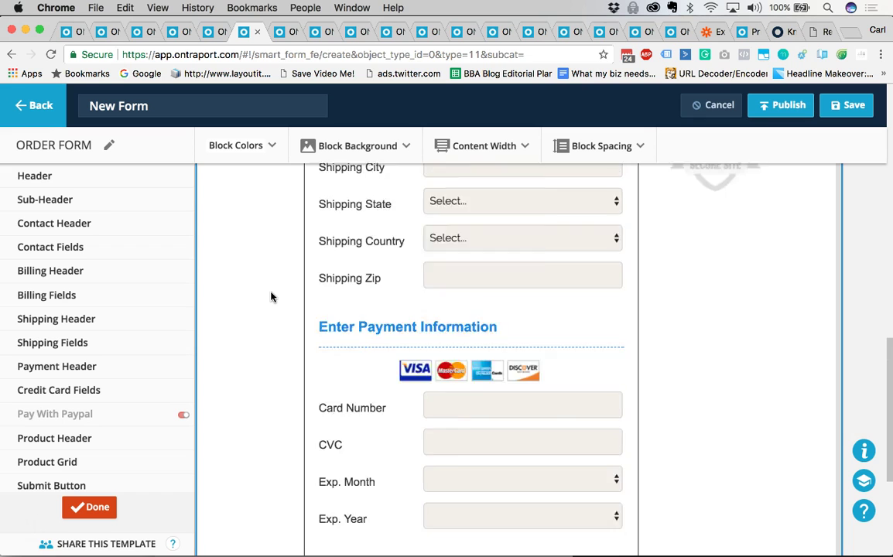
scroll(271, 297, "up", 8)
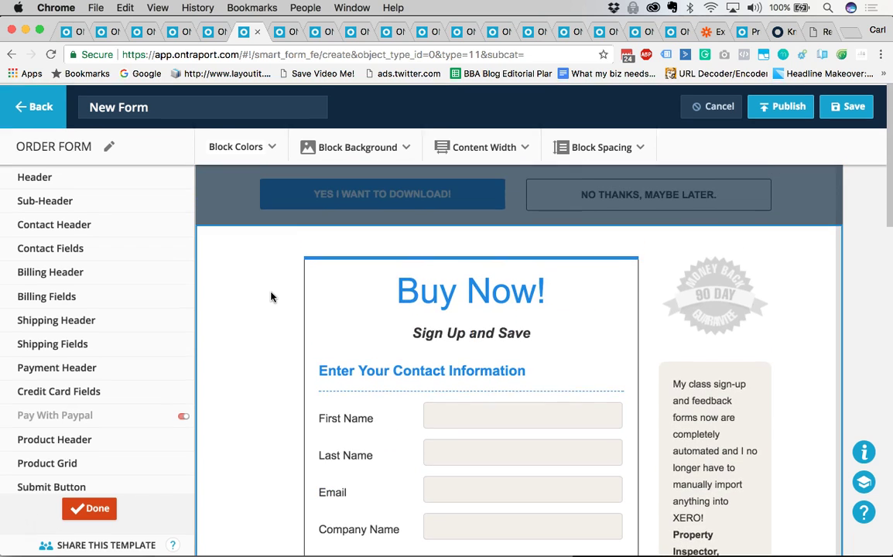
left_click(36, 111)
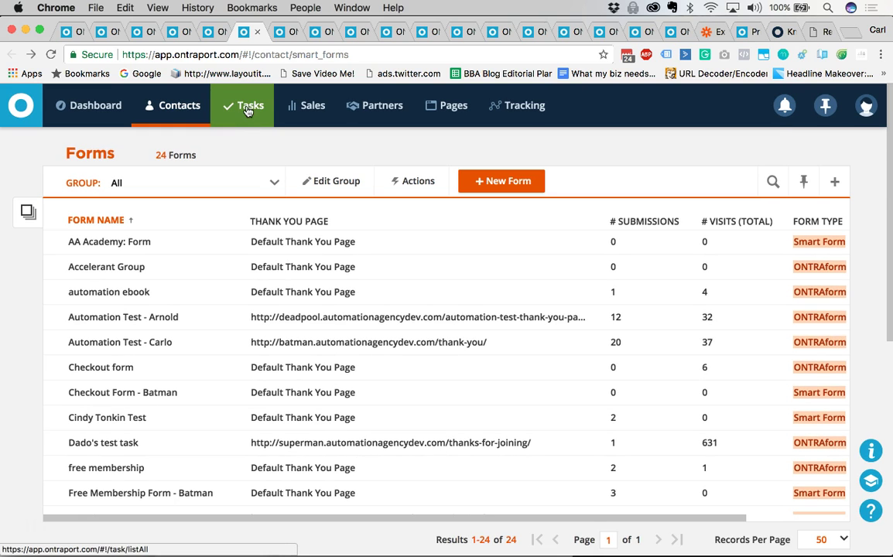
View the contact settings page and the details of the first test task in the Tasks list
left_click(284, 33)
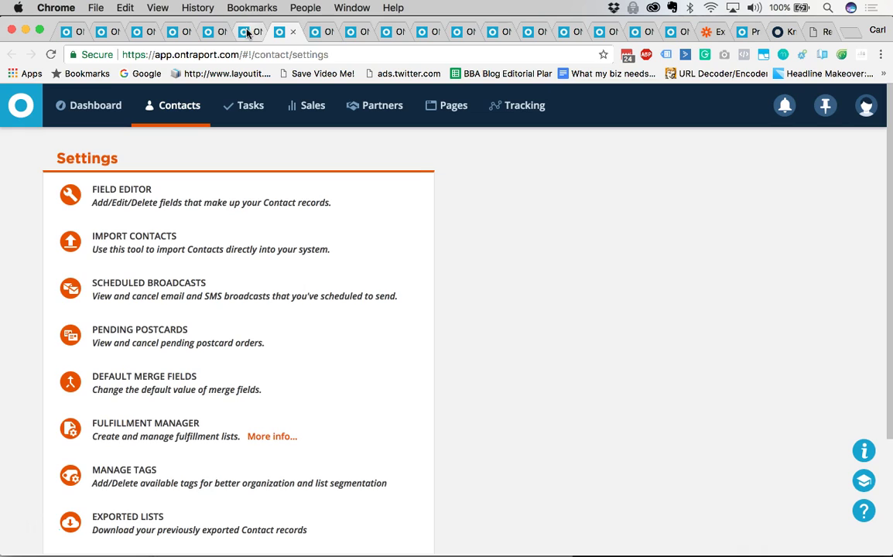
left_click(322, 36)
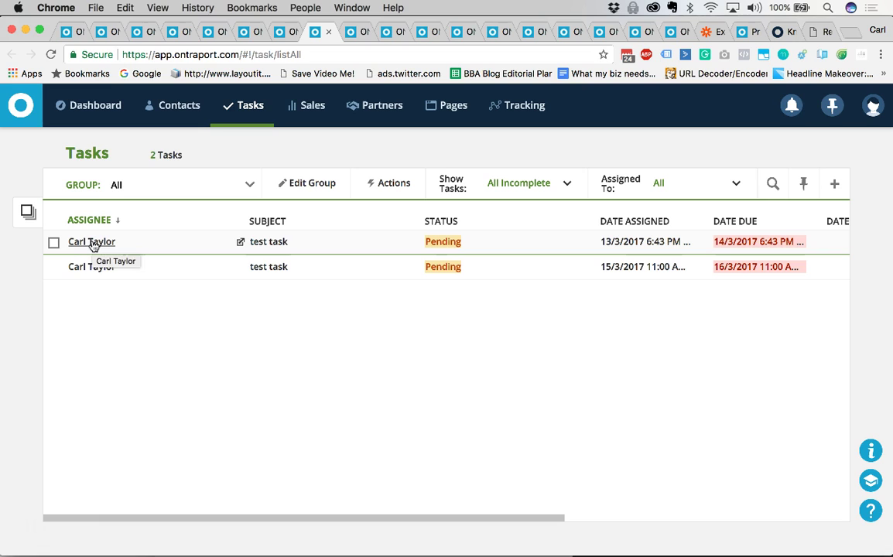
left_click(293, 249)
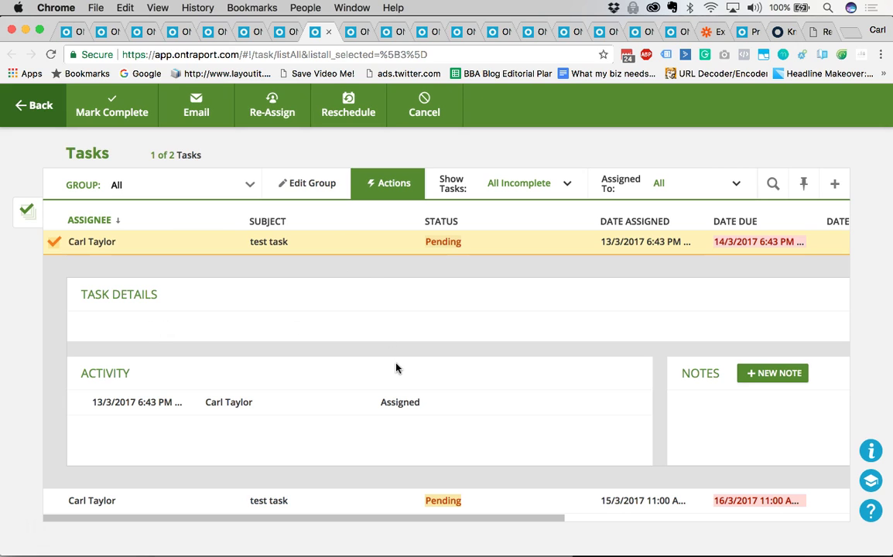
left_click(43, 112)
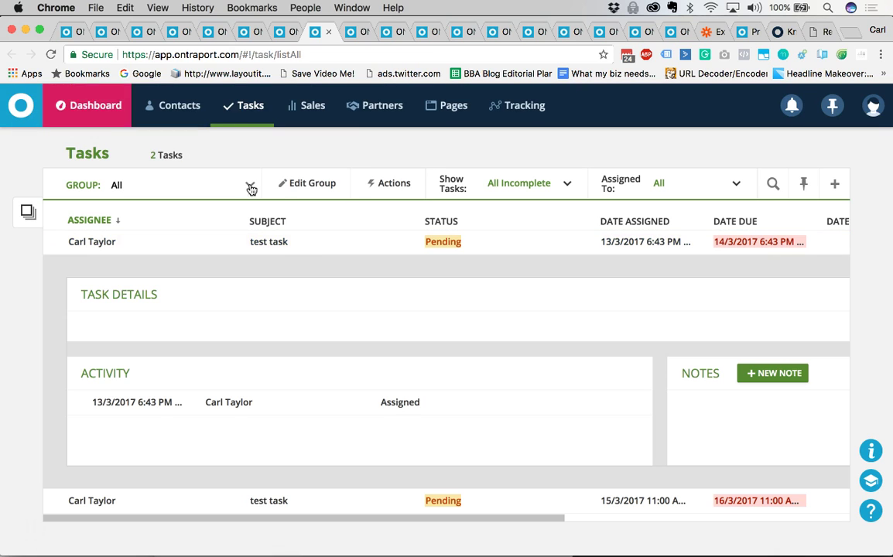
Review the full list of contact settings and return to the Tasks list
left_click(285, 32)
scroll(273, 358, "down", 5)
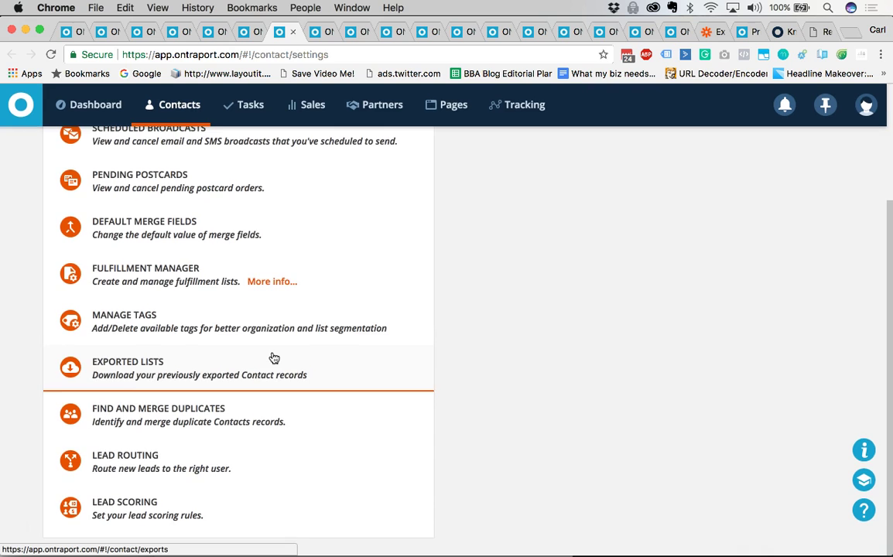
scroll(232, 301, "up", 5)
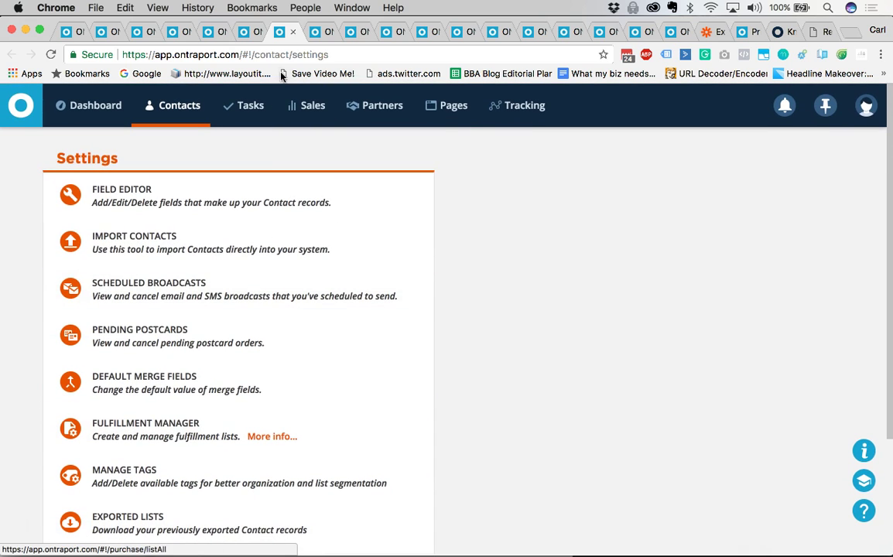
left_click(318, 32)
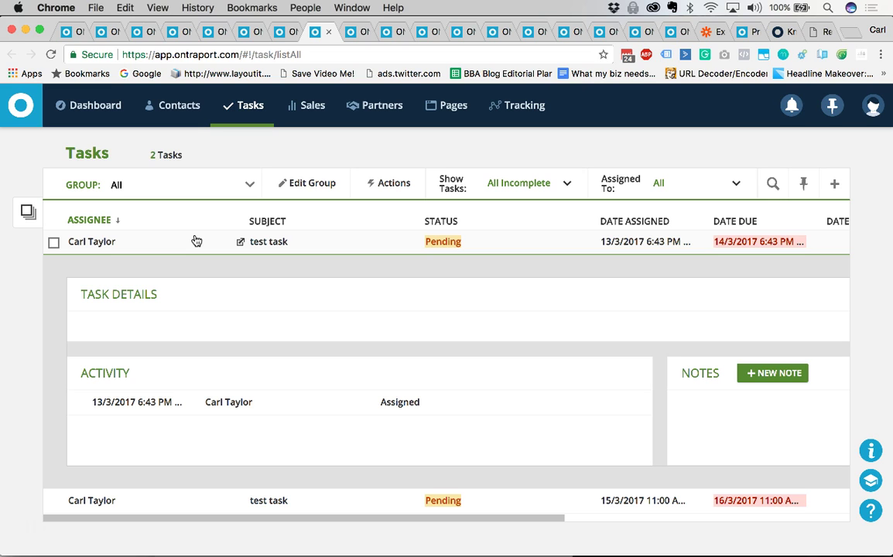
View the Products list and bring up the Sales settings page
left_click(356, 33)
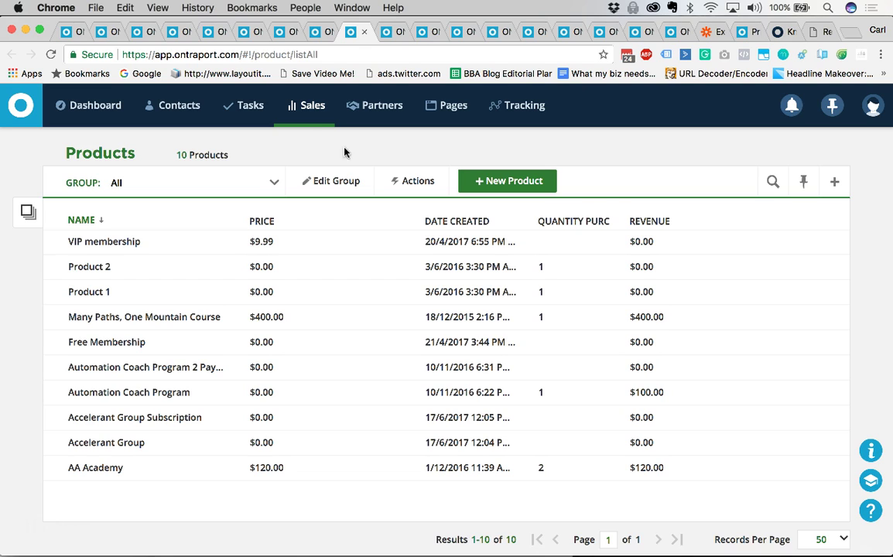
left_click(384, 32)
key("ctrl+Tab")
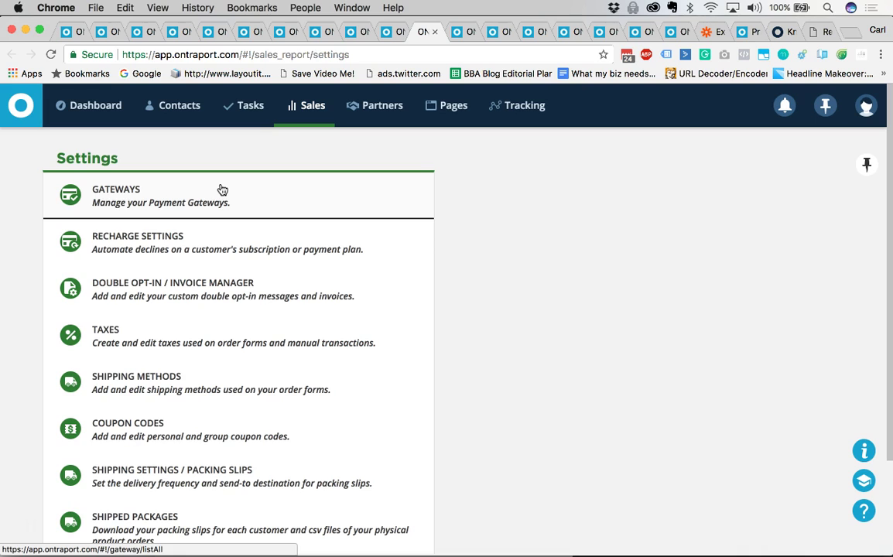
Open the Recharge Settings and examine the credit card retry fields and the rules for failed transactions
left_click(156, 250)
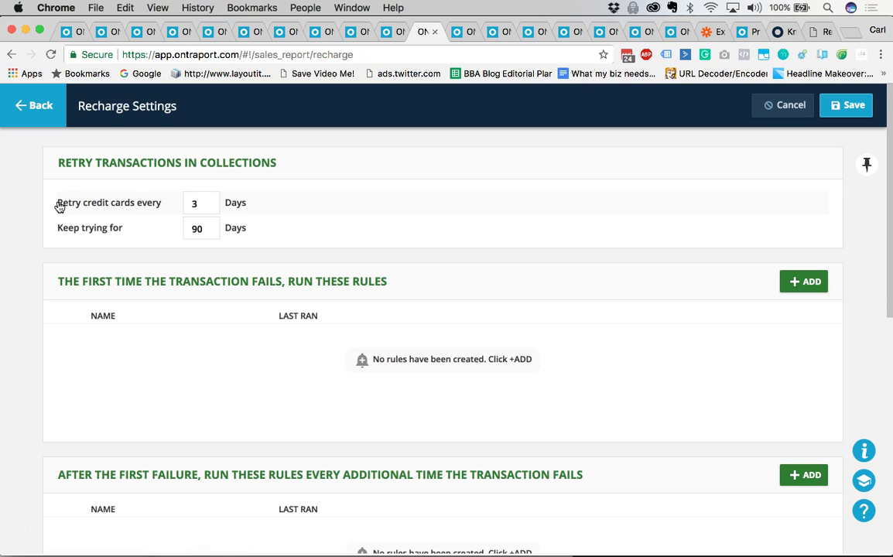
left_click(198, 208)
left_click(199, 227)
left_click(199, 204)
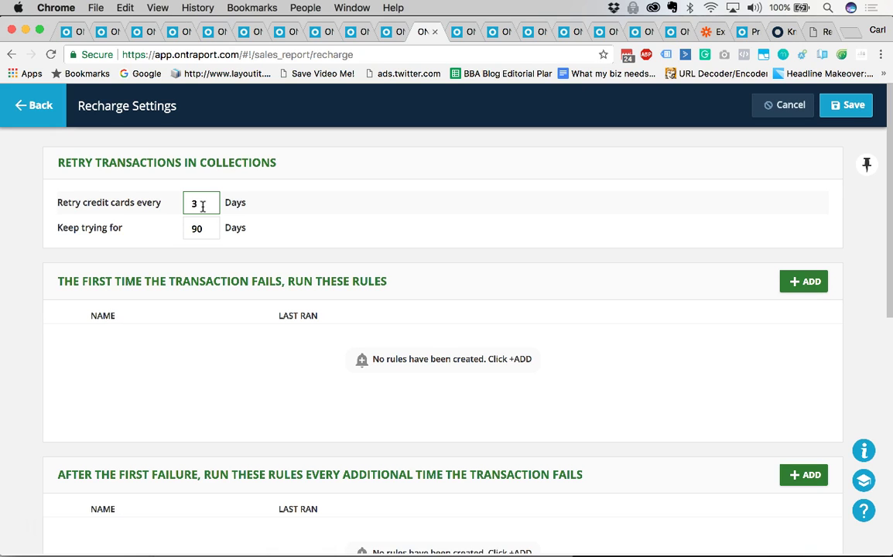
left_click(204, 228)
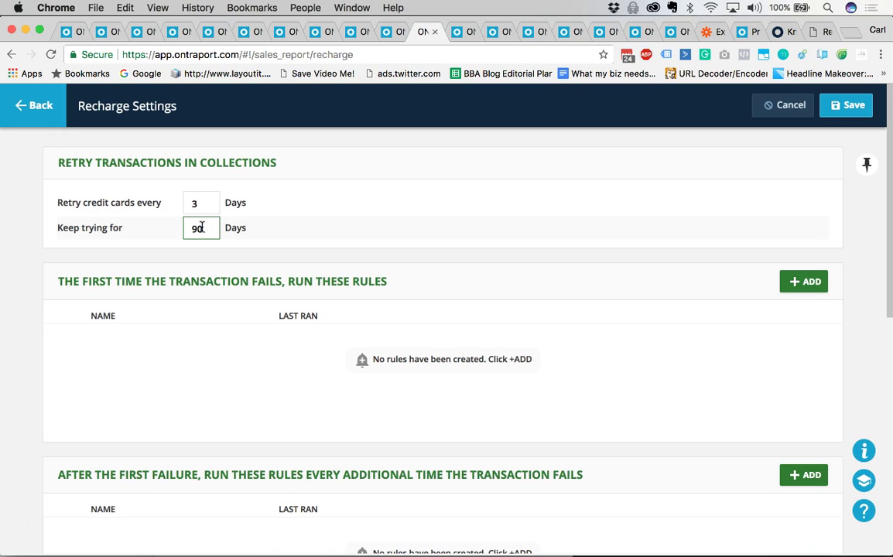
left_click_drag(205, 231, 188, 234)
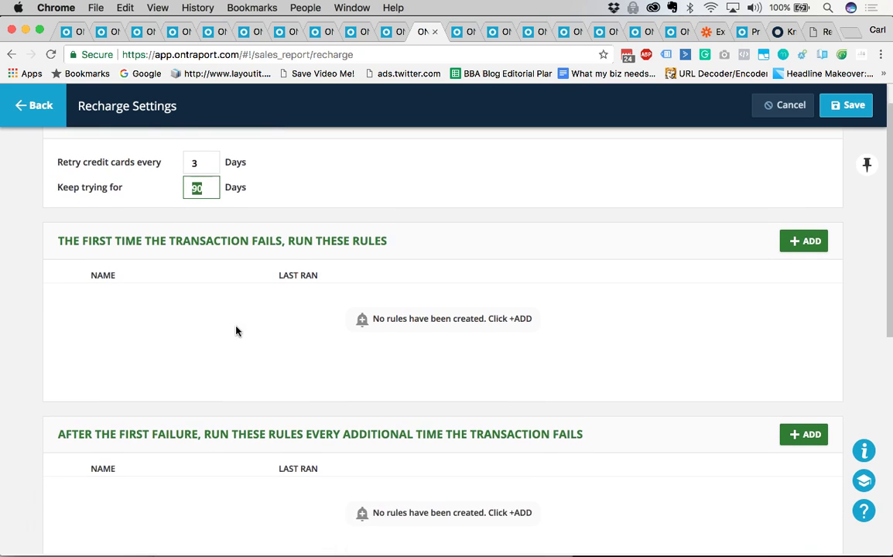
scroll(213, 344, "down", 3)
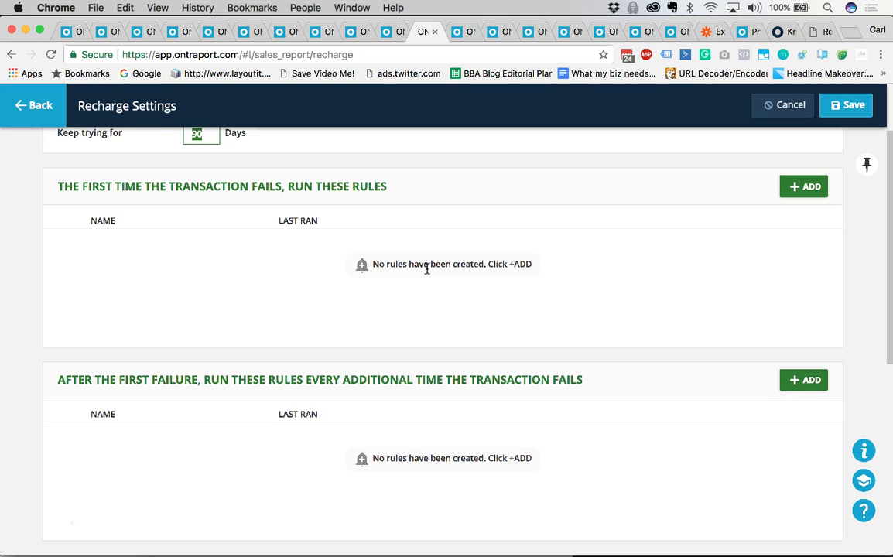
scroll(426, 269, "down", 3)
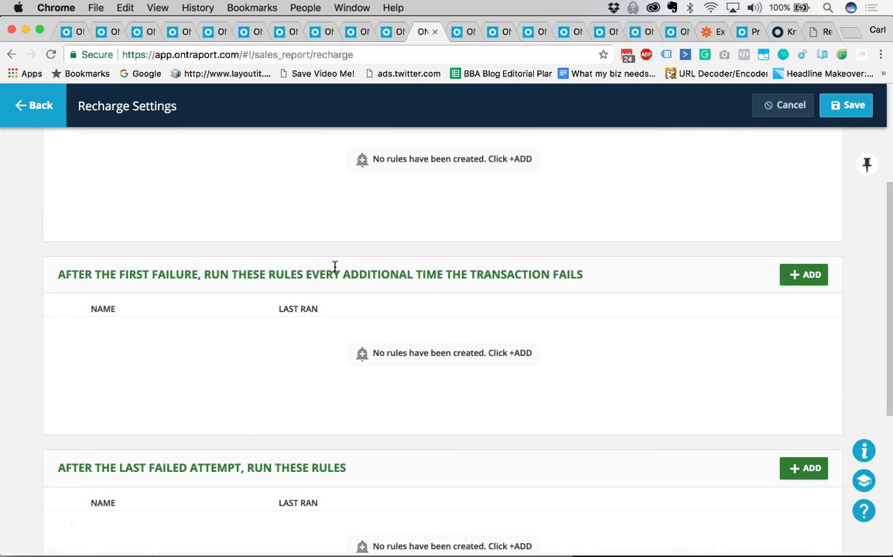
scroll(335, 266, "down", 1)
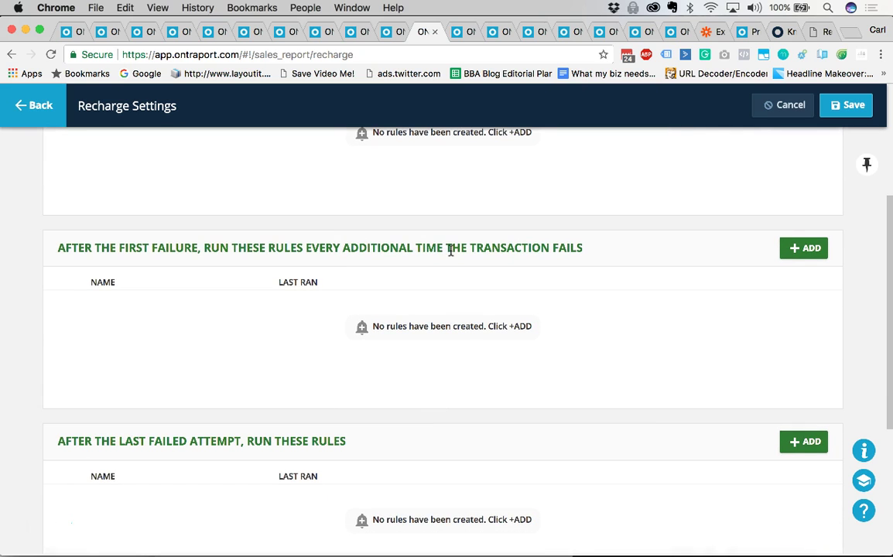
scroll(464, 252, "down", 1)
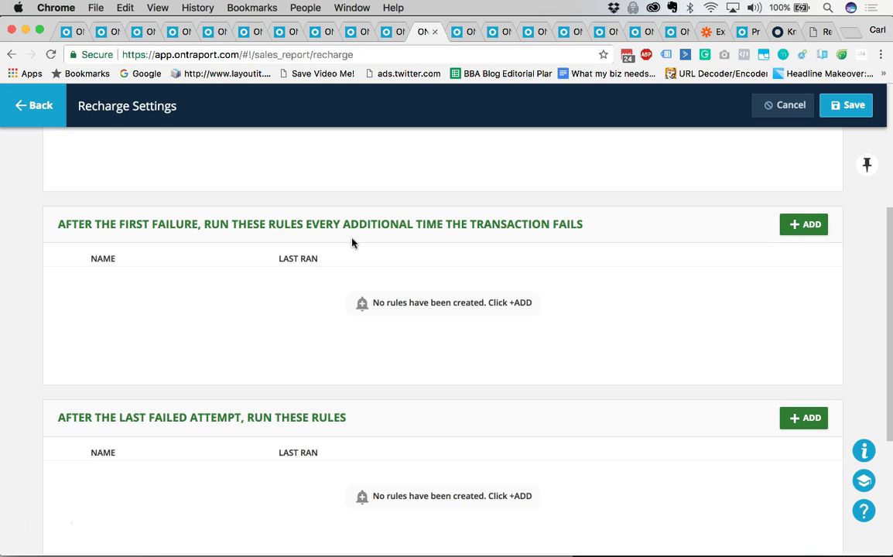
Set the period to keep retrying transactions in collections to 9 days
scroll(242, 281, "up", 7)
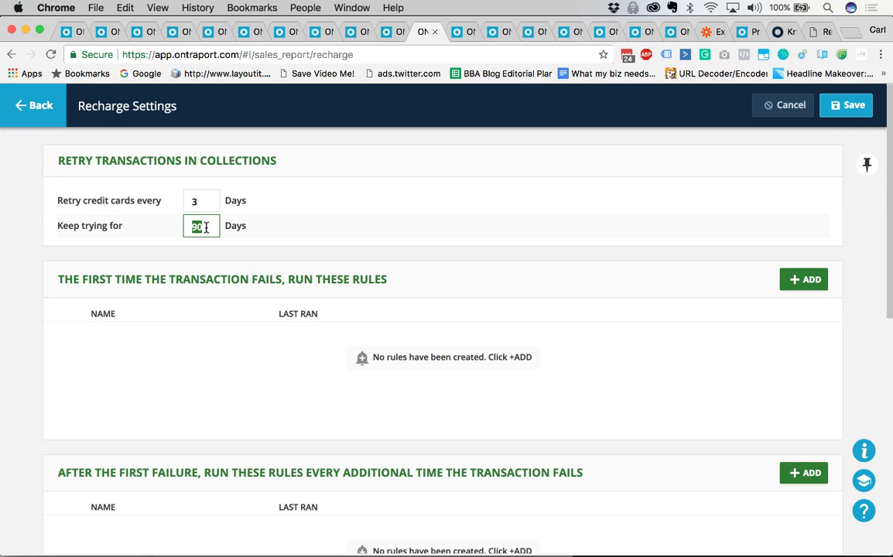
type("9")
left_click(235, 252)
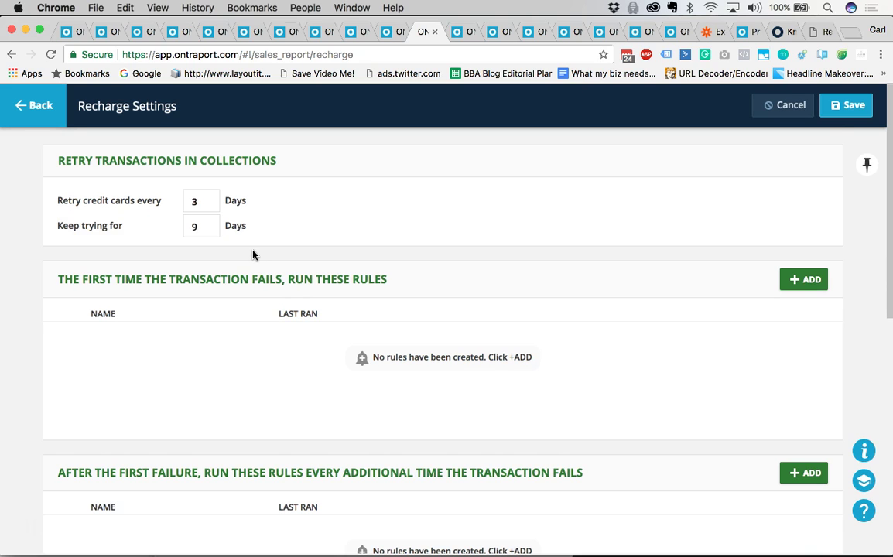
Examine the rule sections for first, additional and last failures and successful transactions, and return to the Sales settings without saving
scroll(253, 255, "down", 2)
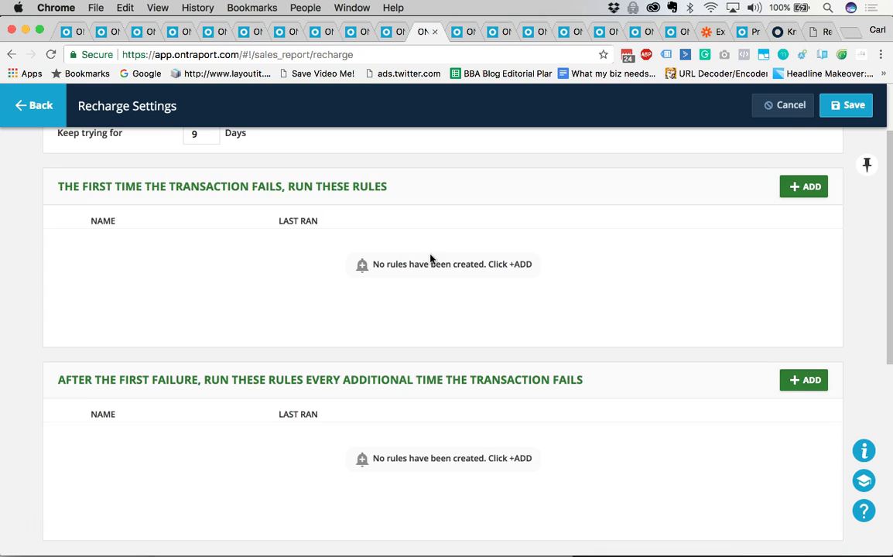
scroll(430, 257, "up", 2)
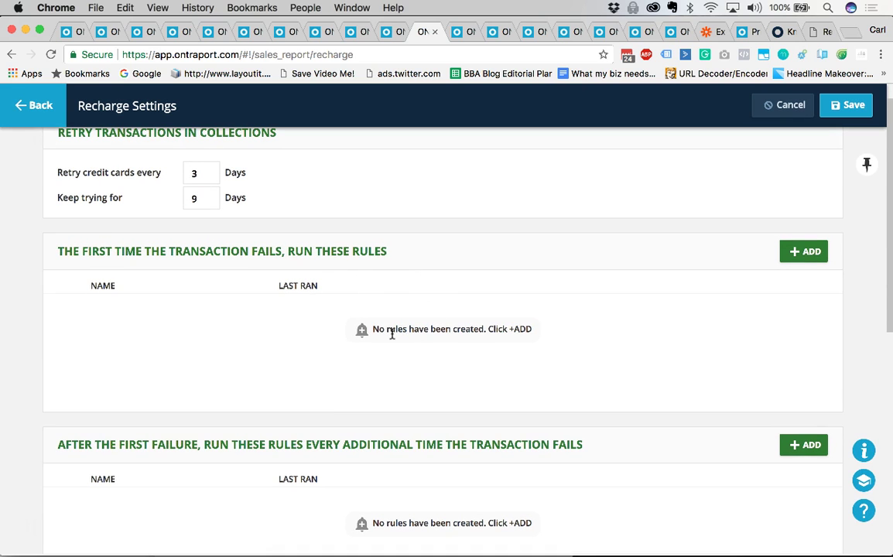
scroll(392, 332, "down", 5)
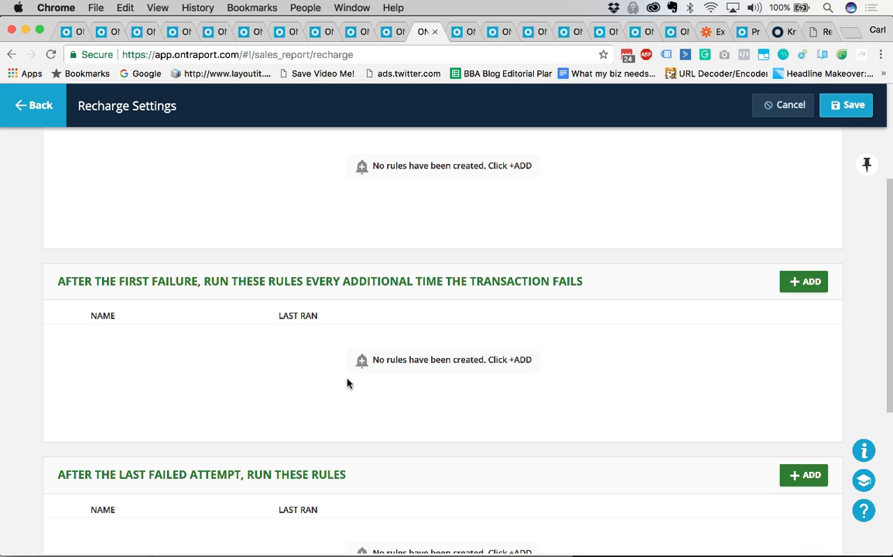
scroll(346, 382, "down", 5)
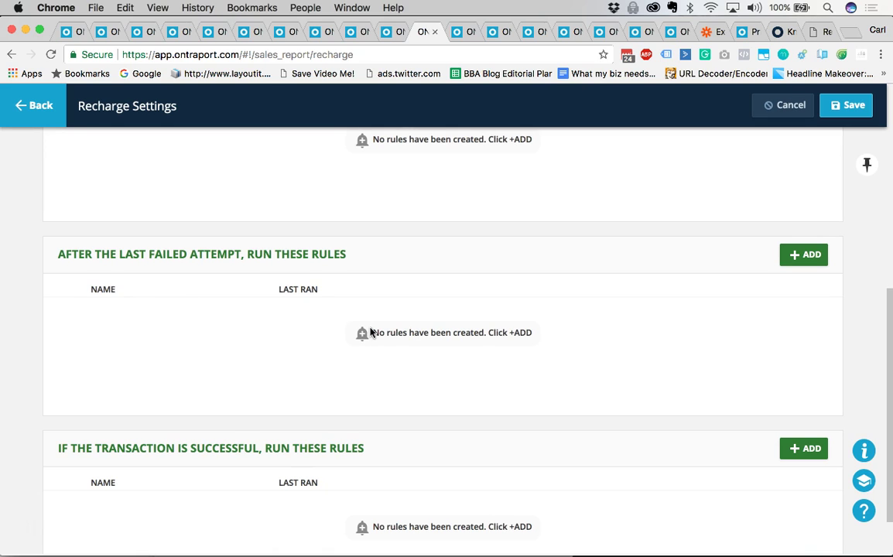
scroll(323, 311, "down", 1)
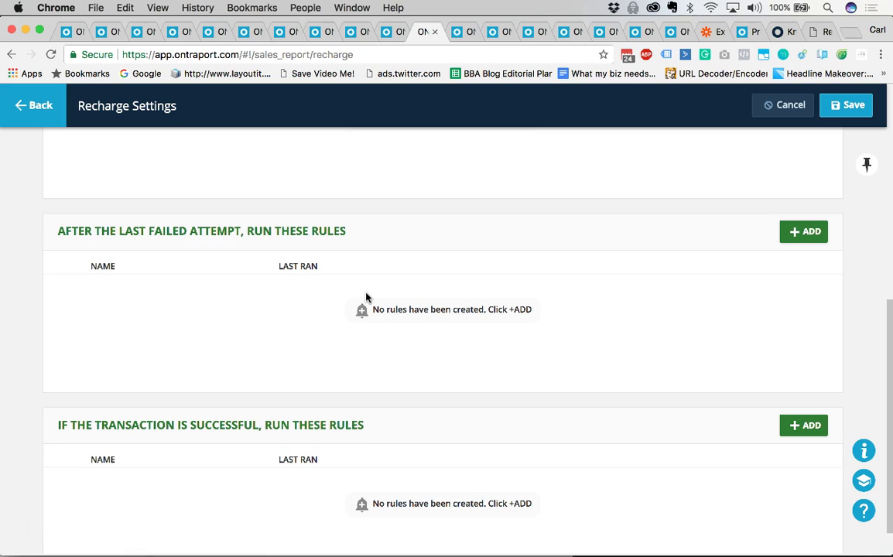
scroll(367, 297, "down", 2)
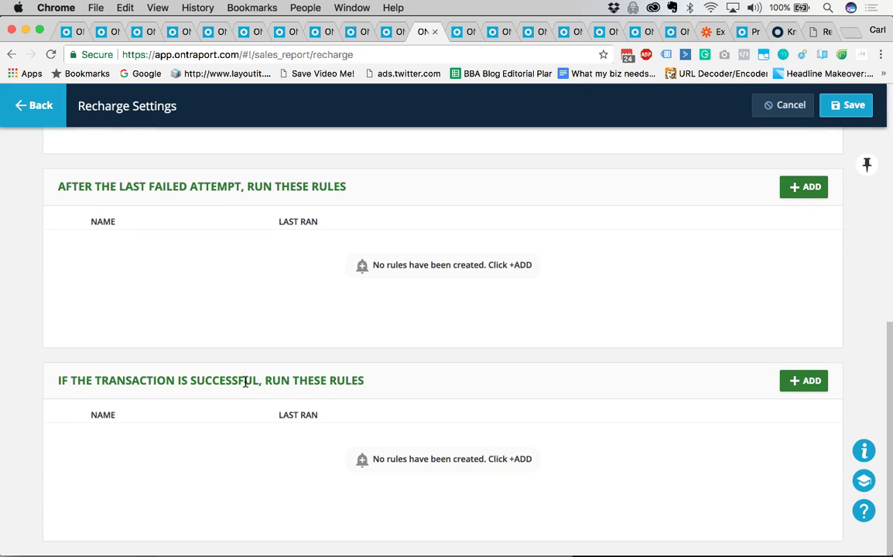
scroll(245, 381, "up", 10)
scroll(265, 244, "down", 10)
scroll(331, 437, "up", 10)
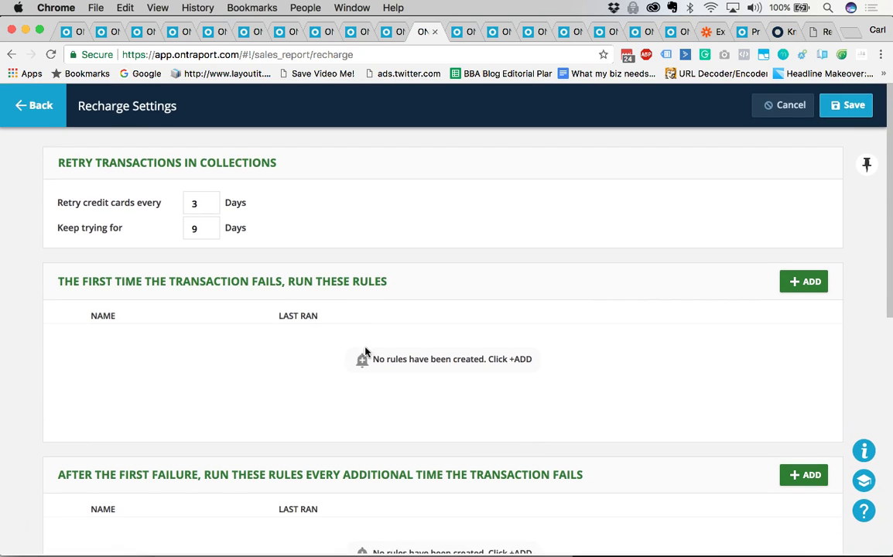
scroll(354, 350, "down", 10)
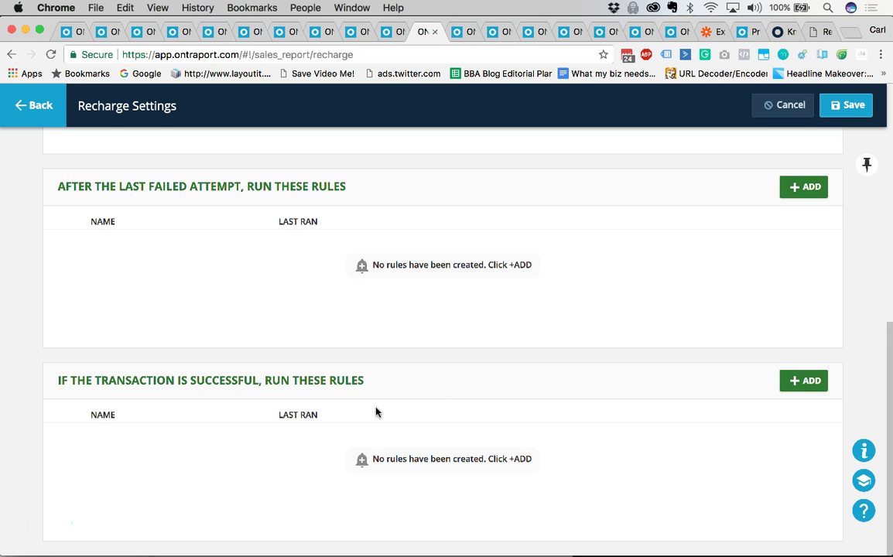
scroll(375, 412, "up", 10)
left_click(35, 105)
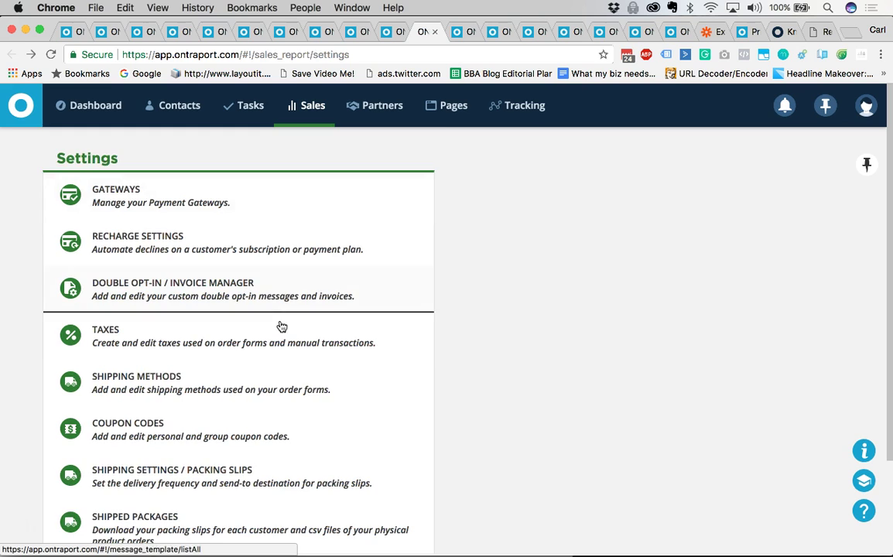
Review the remaining Sales settings, from taxes, shipping methods and coupon codes to upsell settings
scroll(280, 324, "down", 2)
scroll(203, 369, "down", 1)
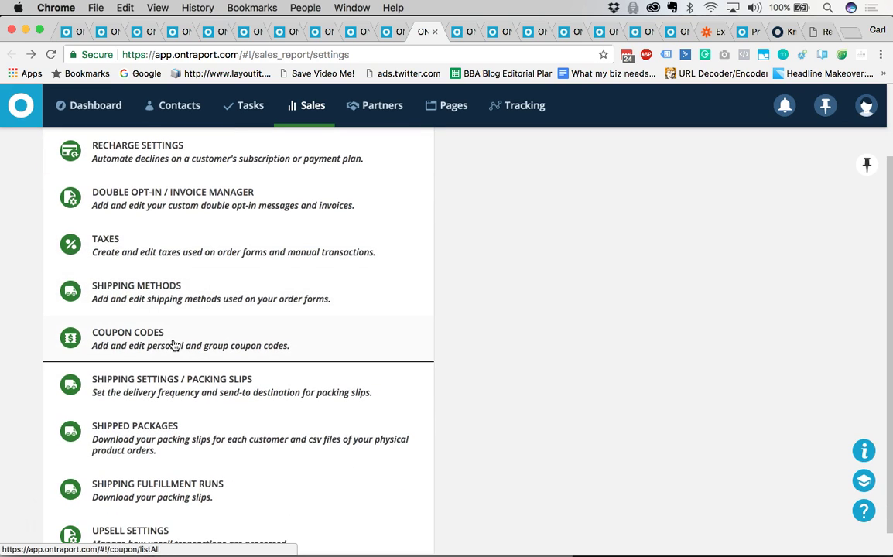
scroll(172, 247, "down", 1)
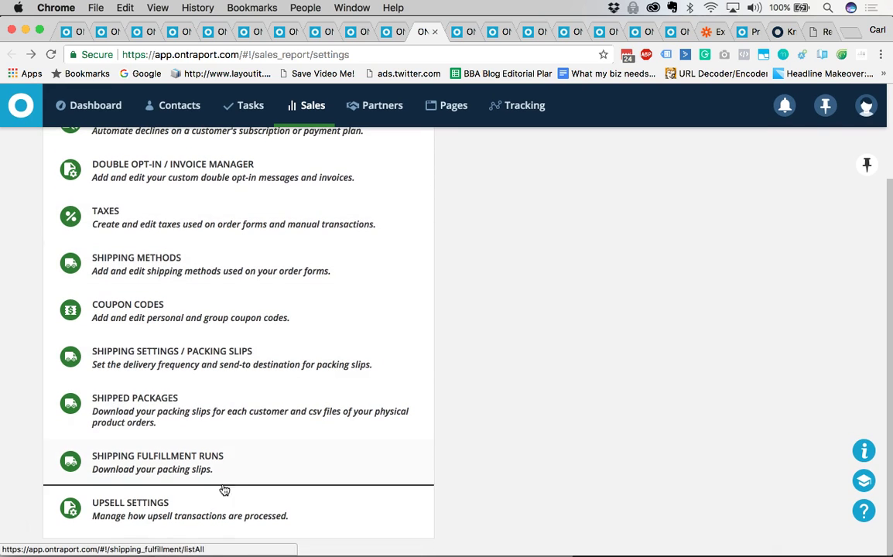
scroll(230, 410, "up", 2)
scroll(230, 410, "up", 3)
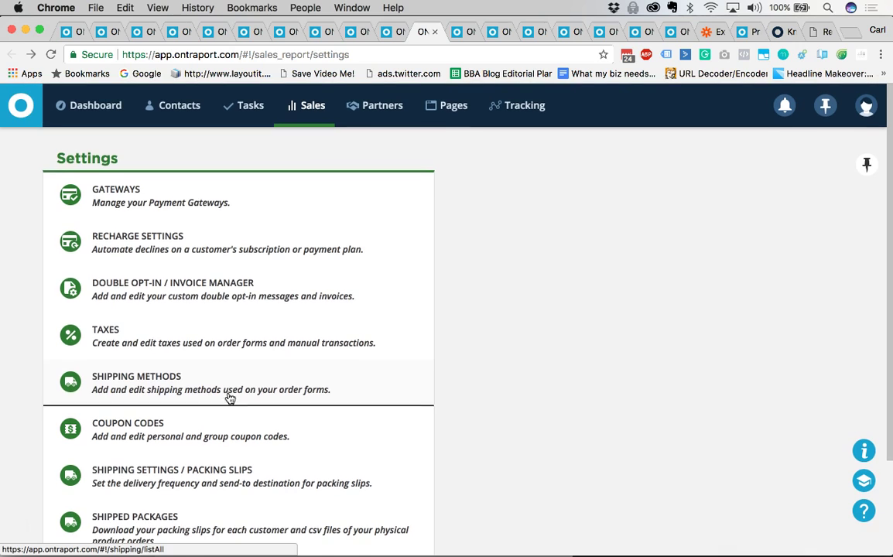
Open the payment gateways, start a new gateway to examine the supported gateway types, and leave without saving
left_click(166, 201)
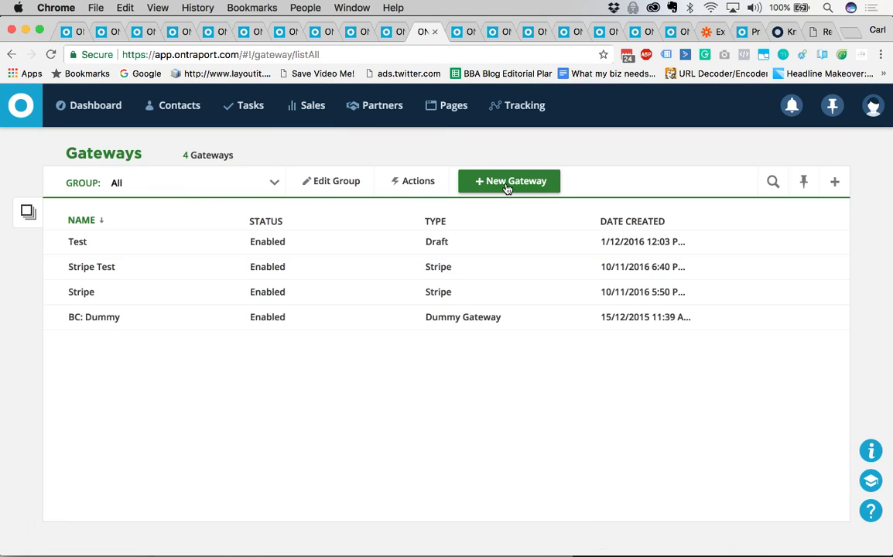
left_click(507, 183)
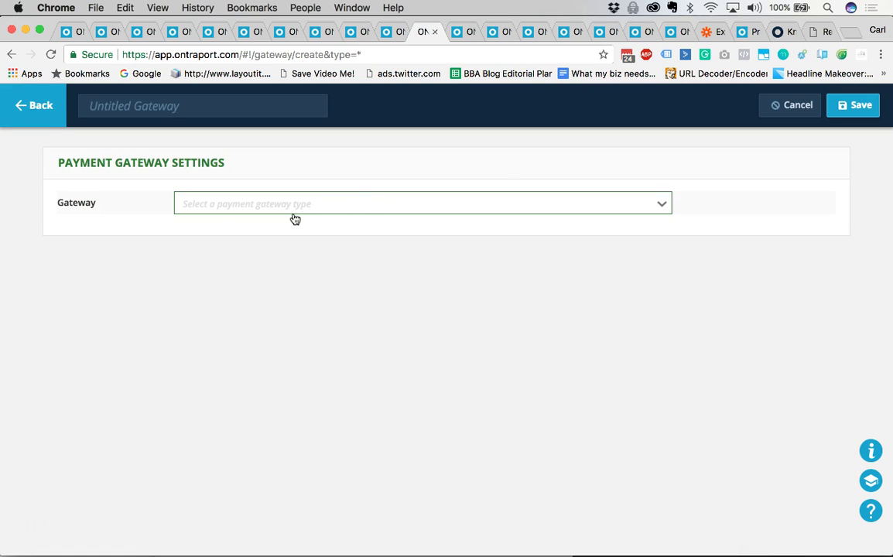
left_click(263, 207)
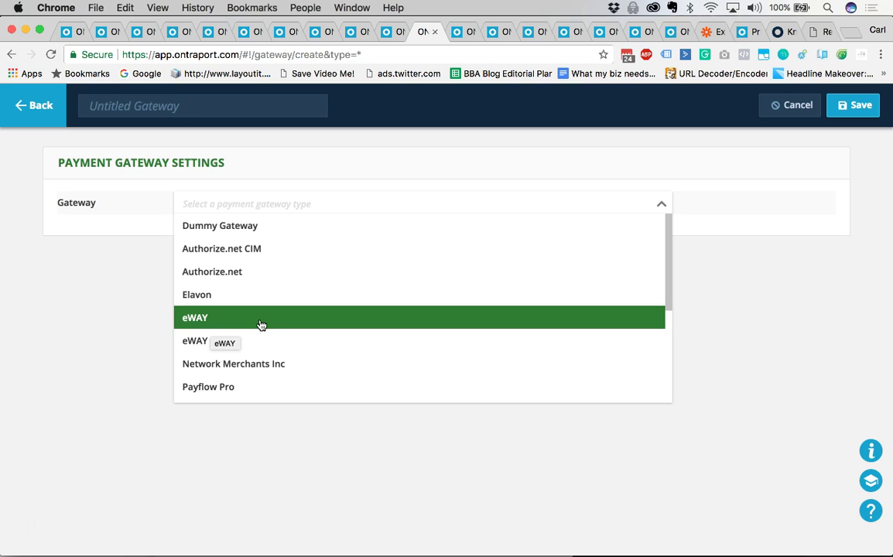
scroll(259, 324, "down", 5)
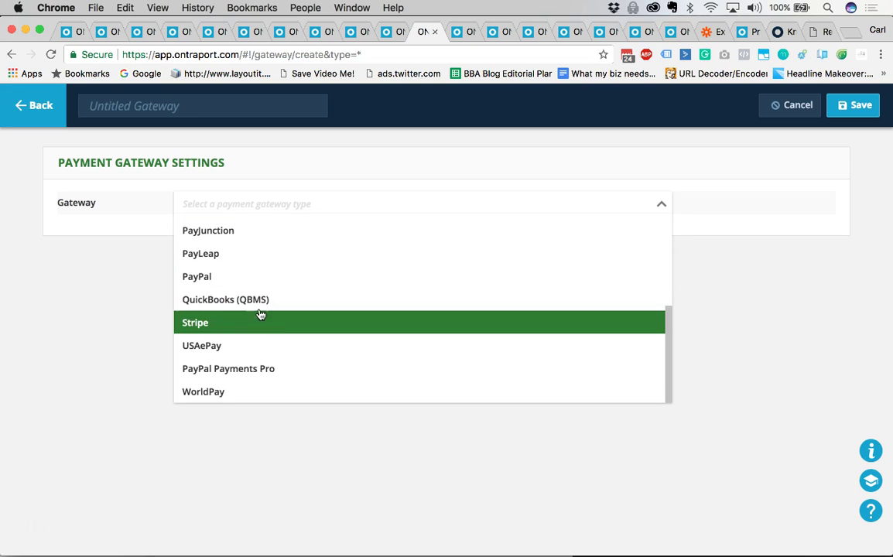
left_click(154, 311)
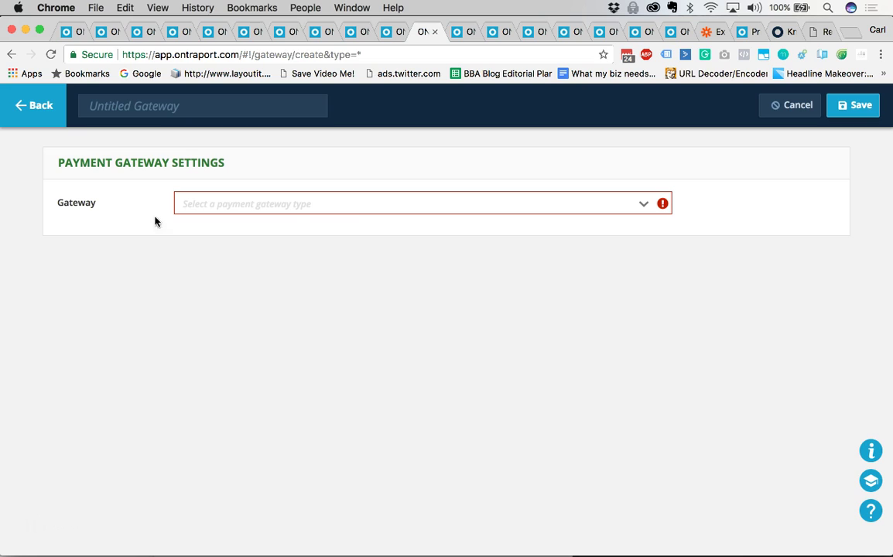
left_click(40, 116)
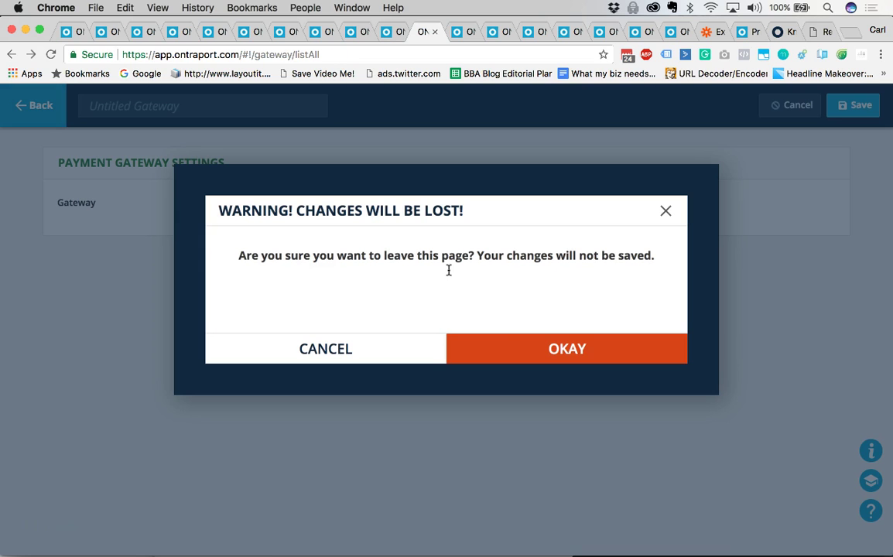
left_click(552, 354)
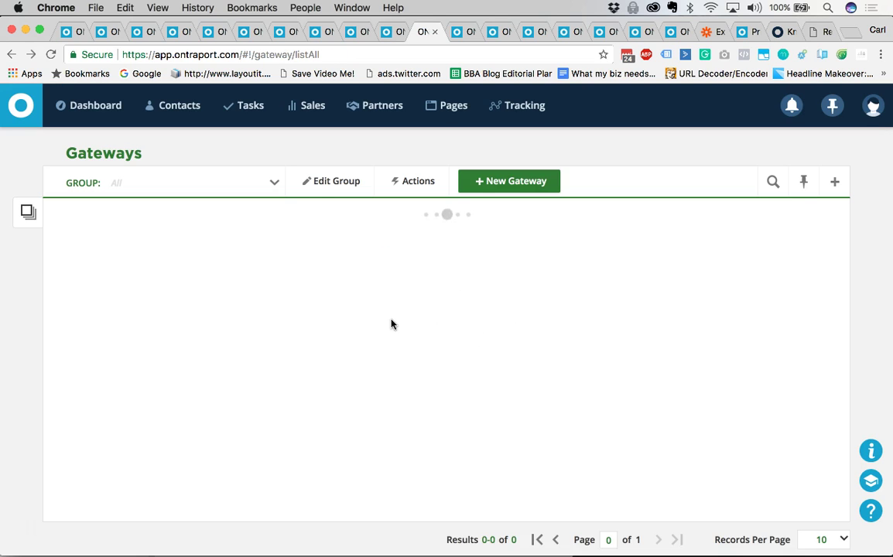
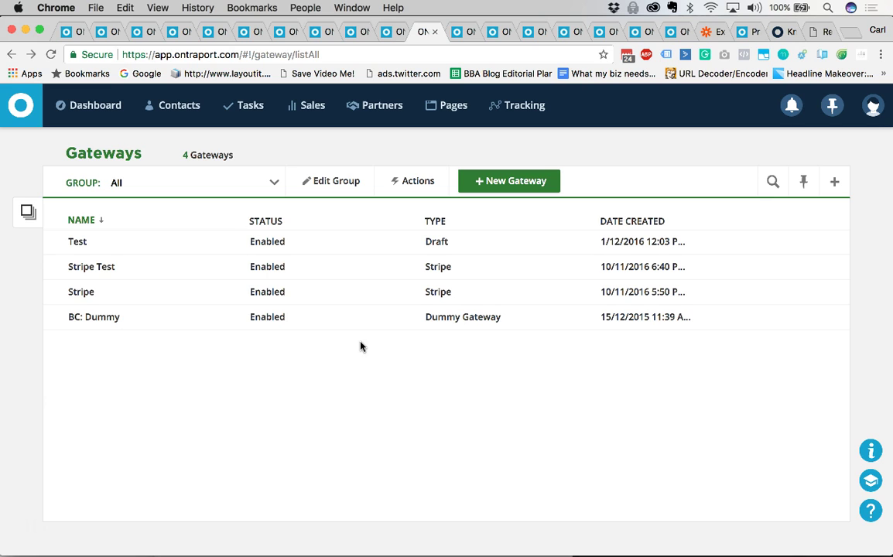
Review the available Sales reports, from sales and subscriber retention to taxes collected and open orders
left_click(391, 31)
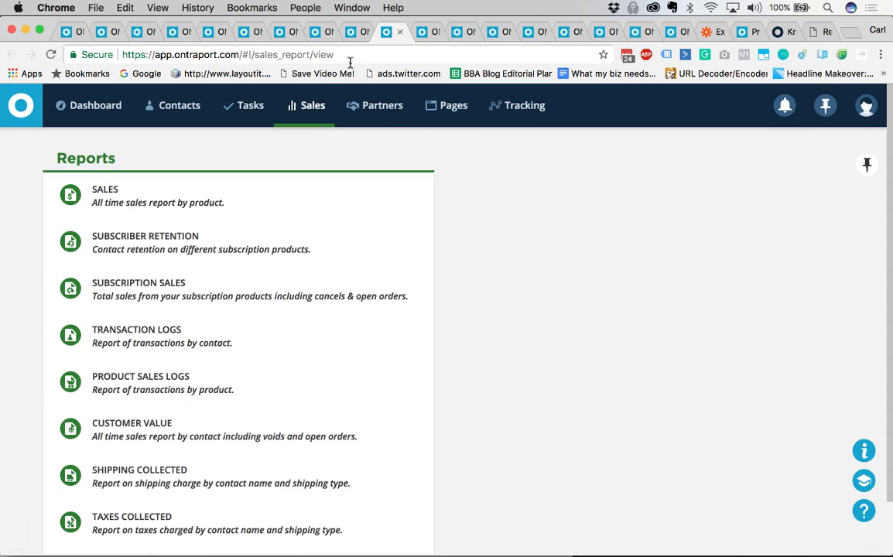
scroll(178, 373, "down", 1)
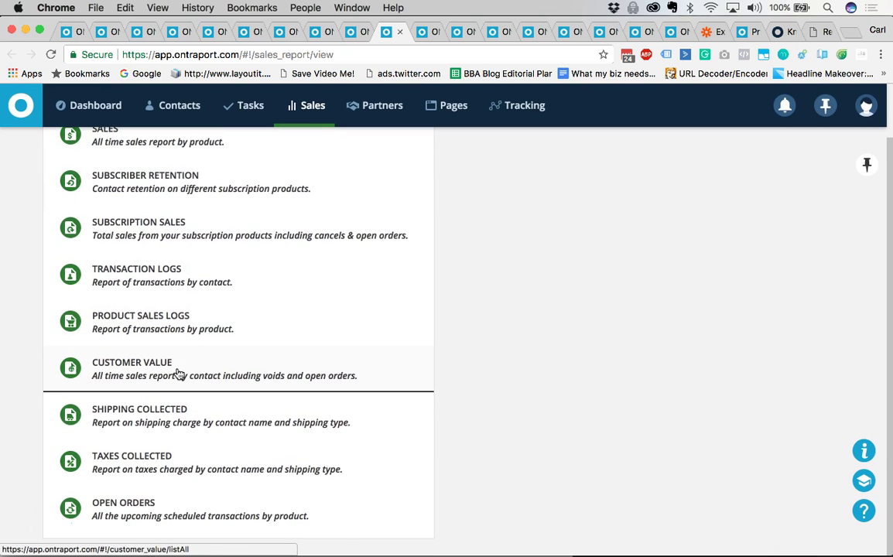
scroll(178, 201, "up", 1)
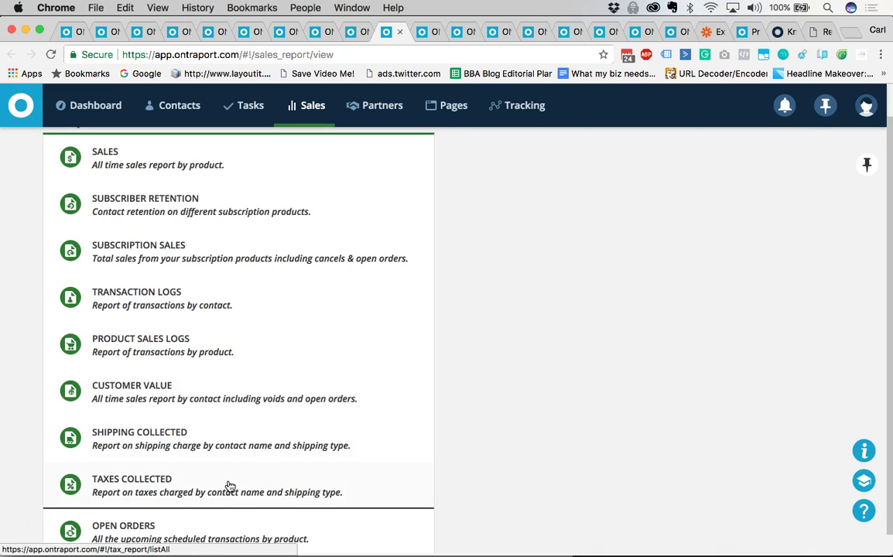
scroll(229, 485, "down", 1)
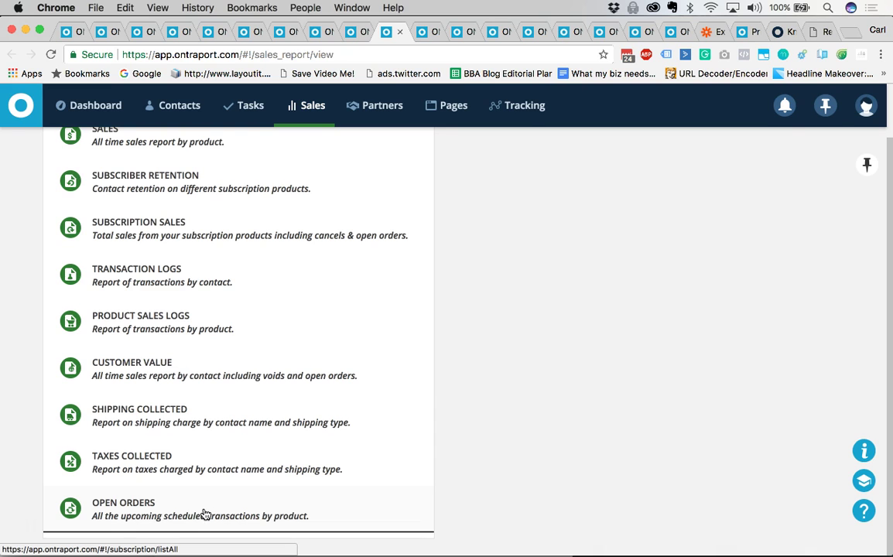
scroll(203, 514, "up", 2)
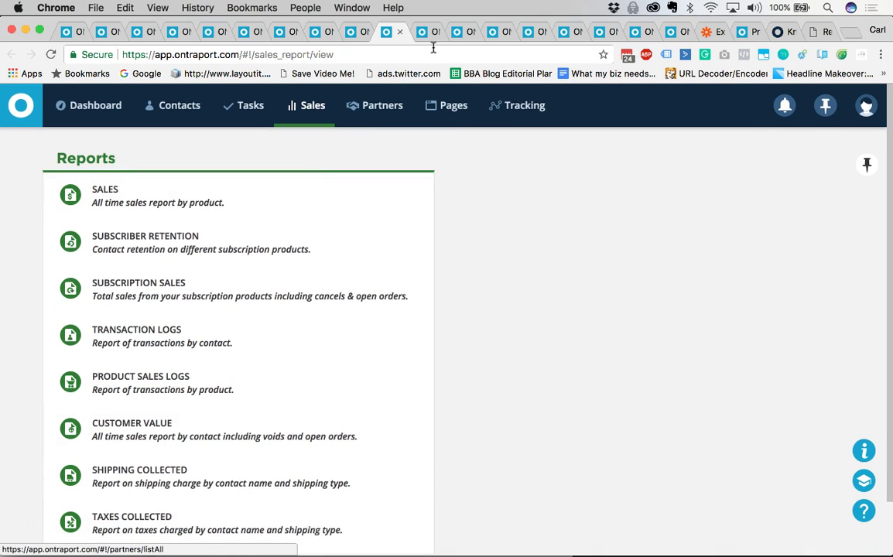
Review the Partners area, including partner programs, commissions and partner settings
left_click(421, 32)
left_click(456, 32)
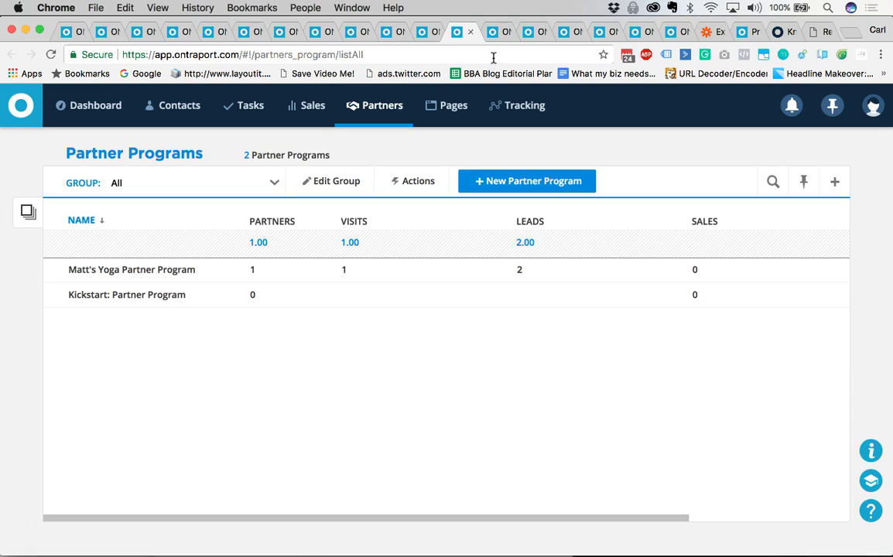
left_click(497, 31)
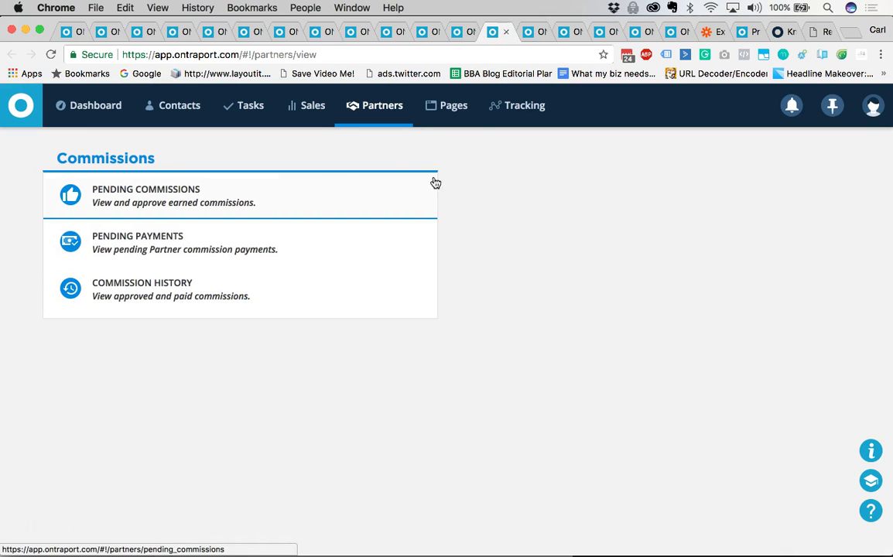
left_click(506, 34)
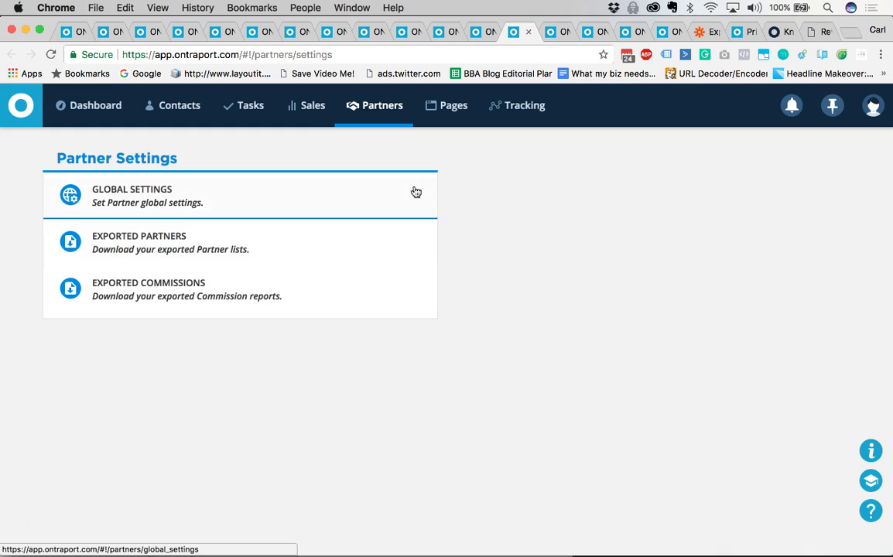
Start a new landing page from the Landing Pages list and browse the featured ONTRApages templates
left_click(554, 33)
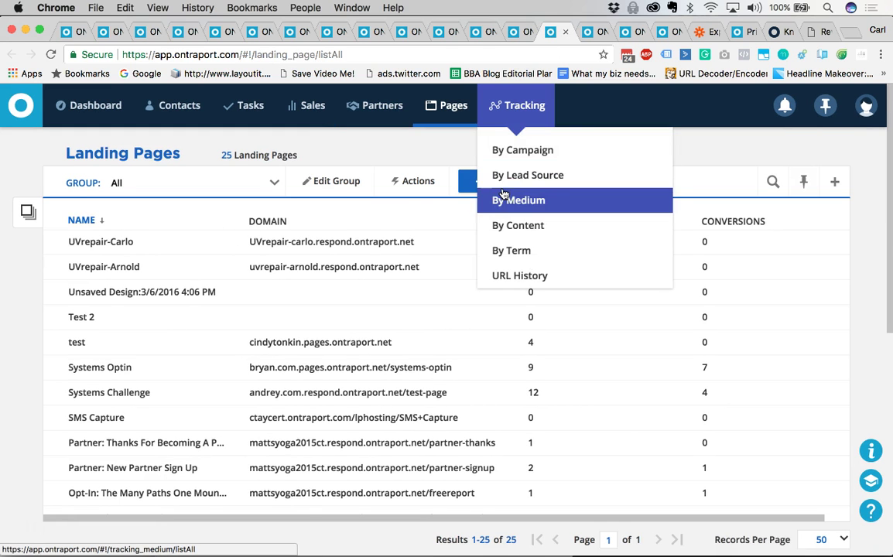
left_click(520, 182)
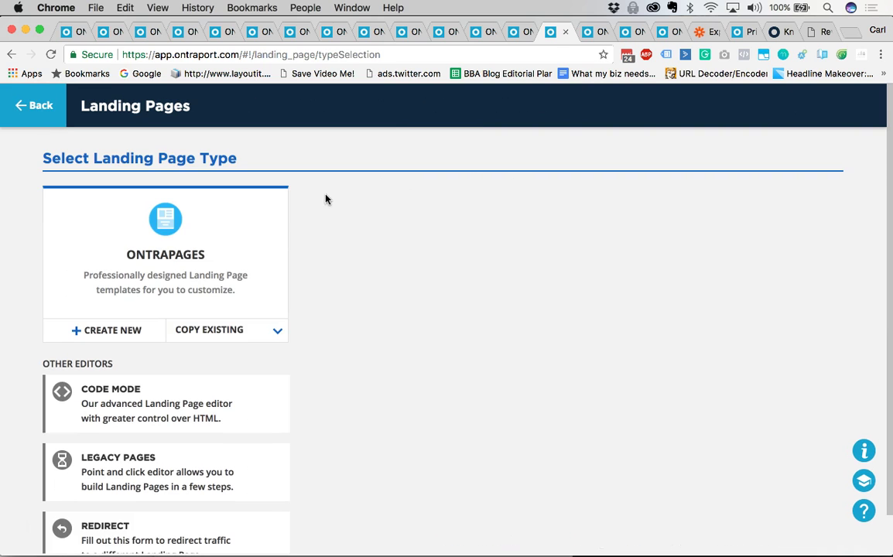
scroll(203, 279, "down", 2)
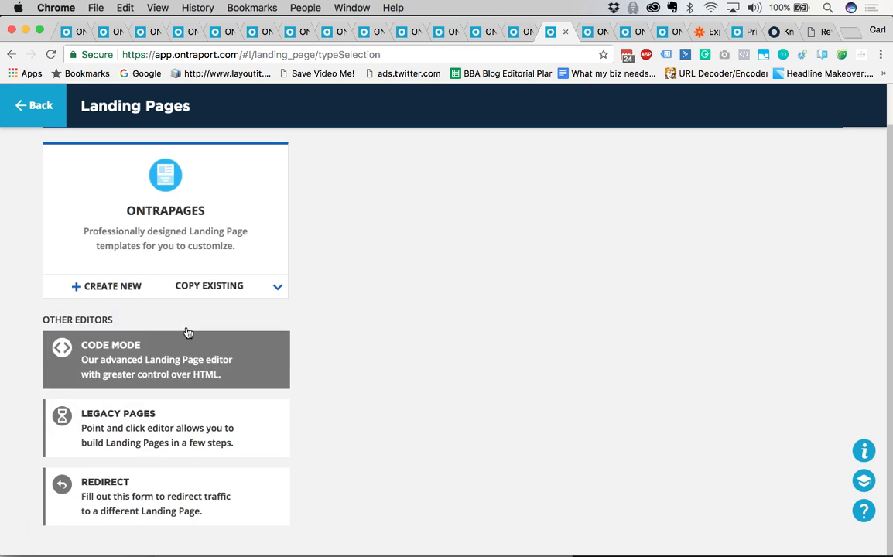
left_click(127, 291)
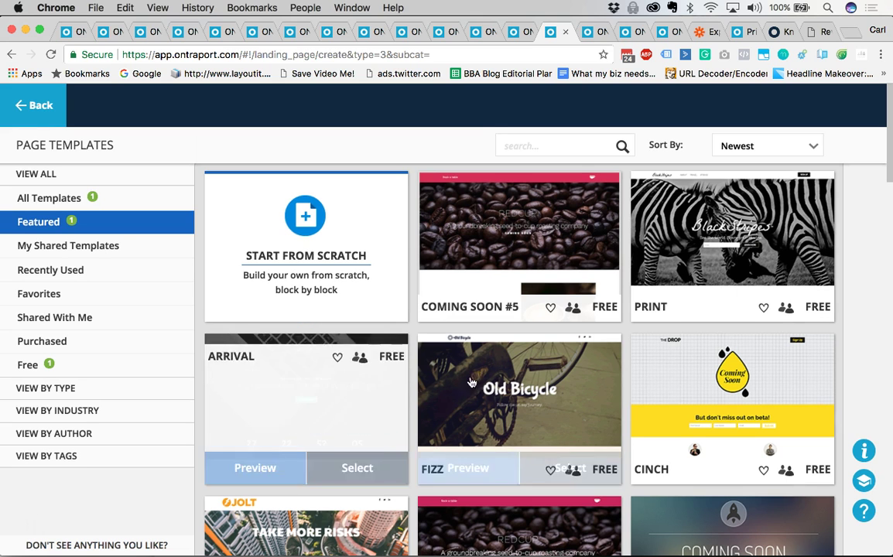
scroll(281, 318, "down", 2)
scroll(281, 318, "up", 2)
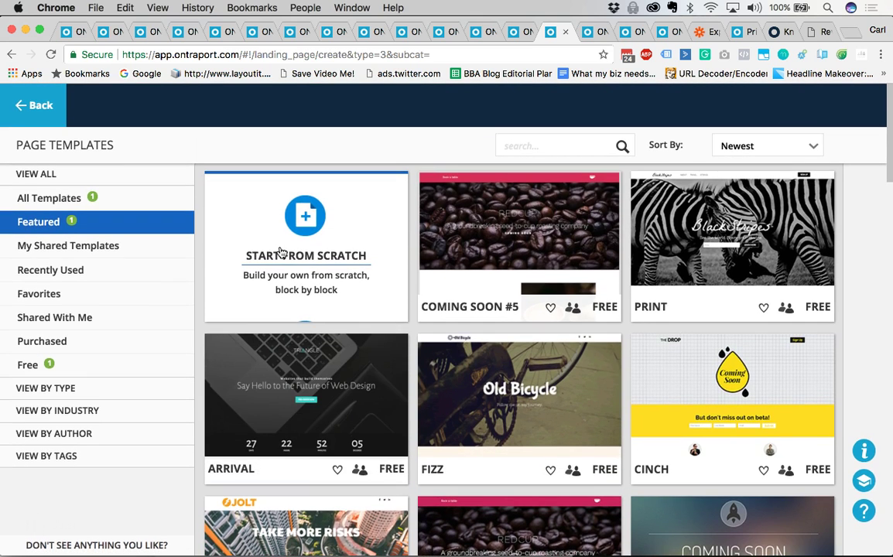
Start the landing page from scratch, browse the block types and add a Custom HTML block
left_click(281, 252)
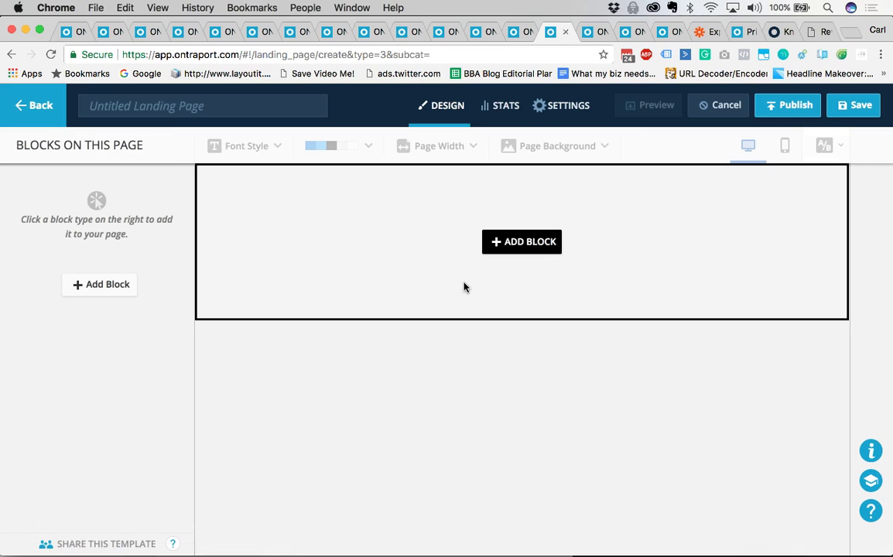
left_click(535, 244)
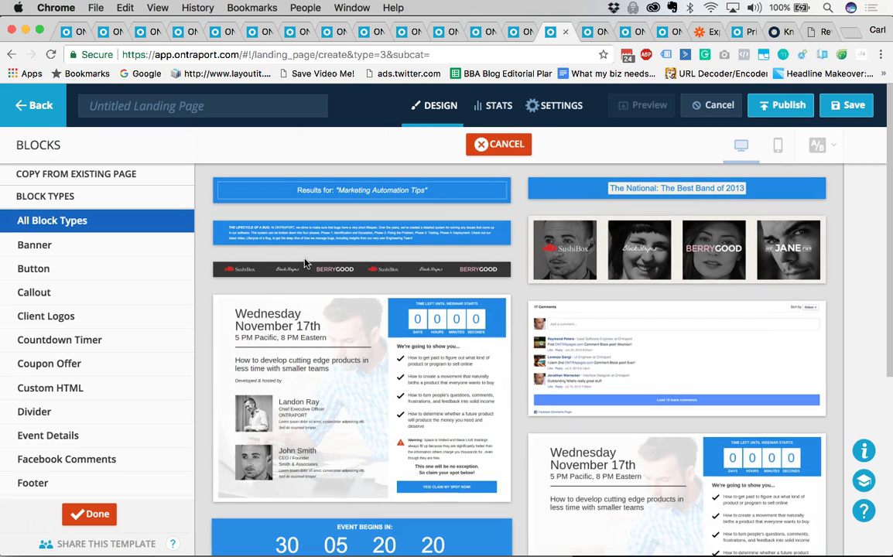
scroll(482, 428, "down", 10)
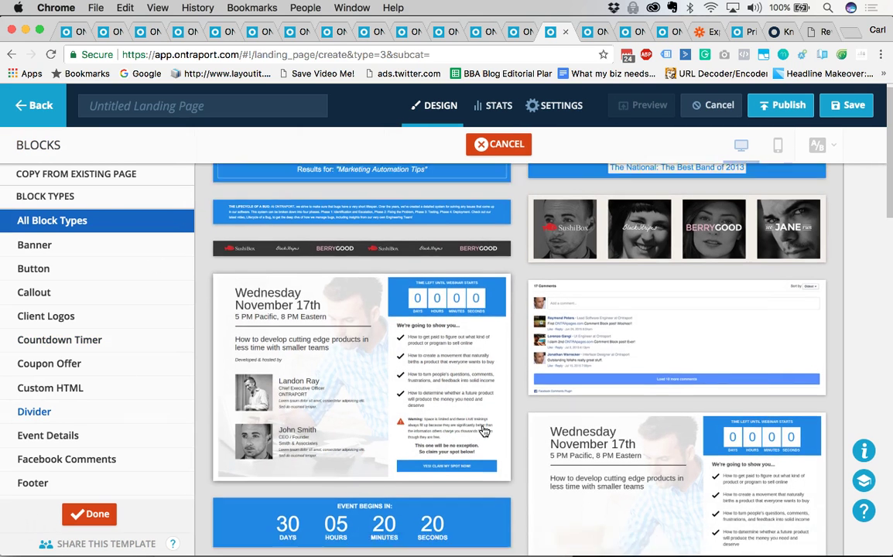
scroll(376, 338, "down", 10)
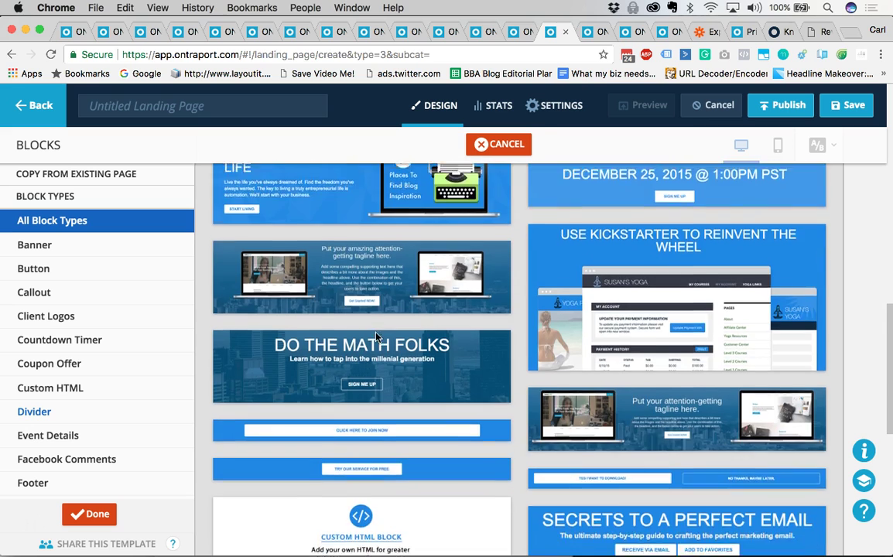
scroll(379, 396, "up", 3)
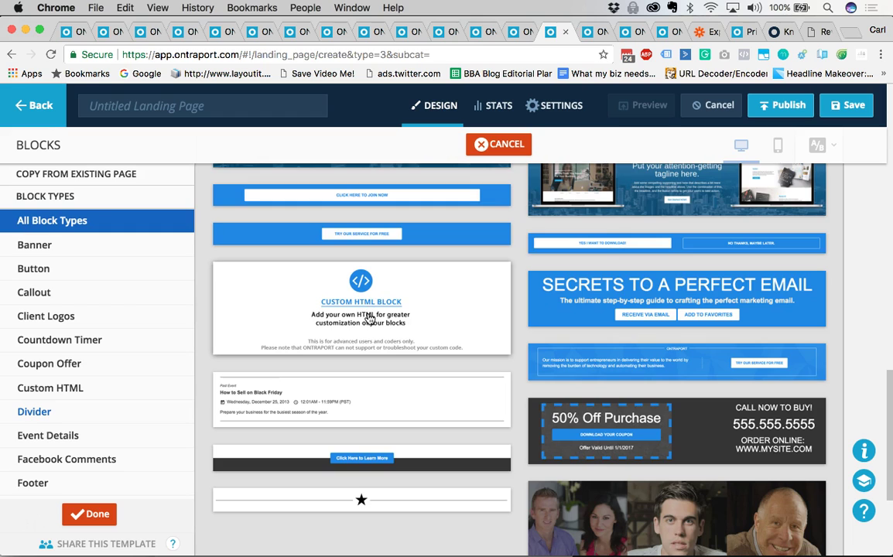
left_click(345, 307)
mouse_move(518, 301)
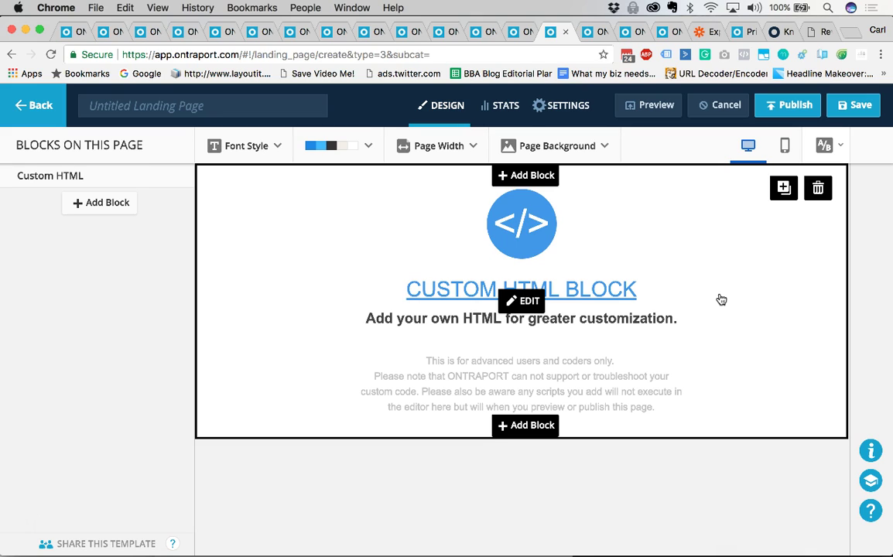
View the landing page in the mobile layout, return to the desktop layout and leave the editor without saving
left_click(785, 146)
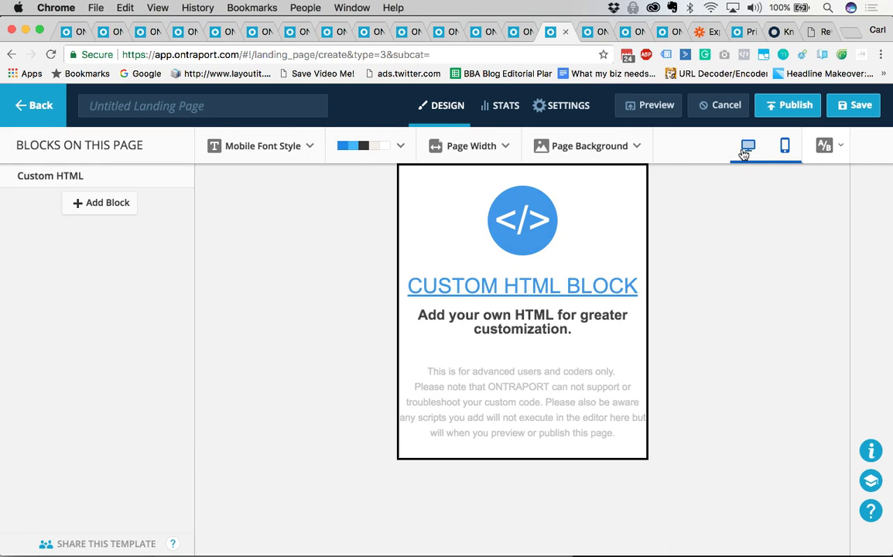
left_click(747, 152)
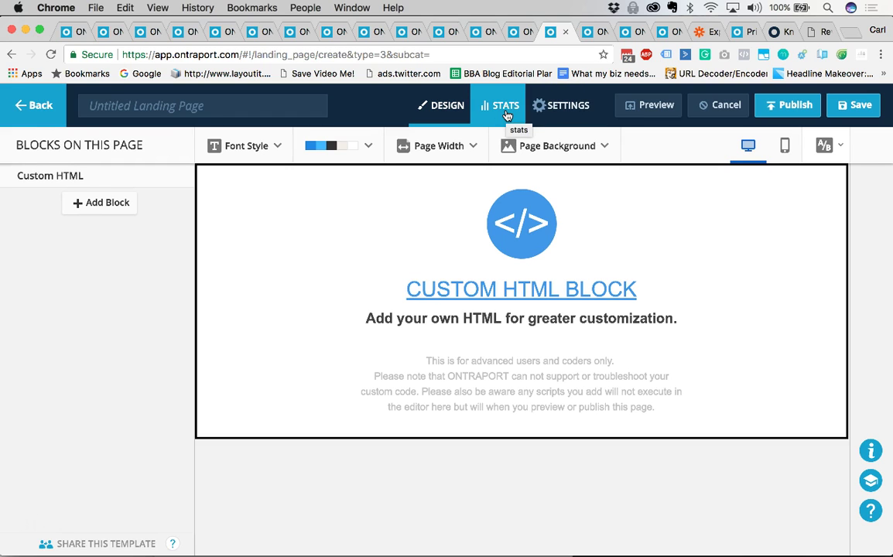
left_click(42, 116)
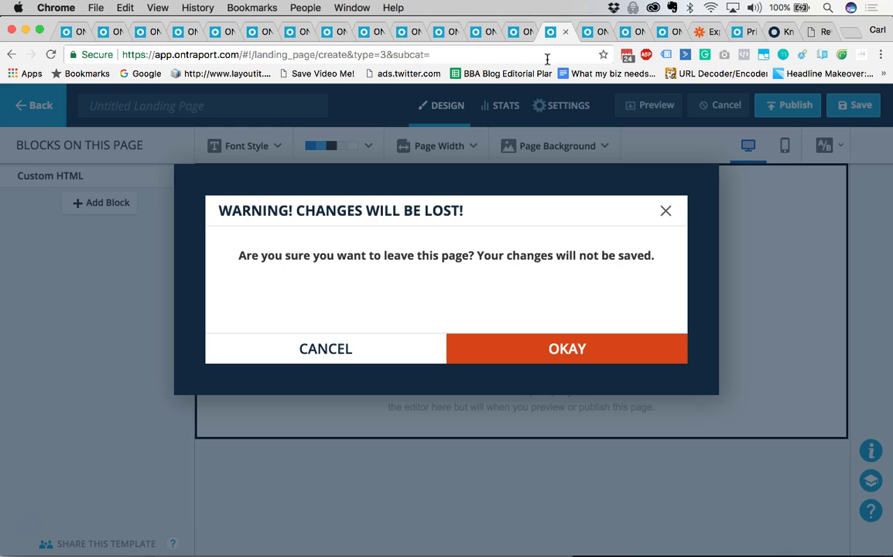
left_click(559, 342)
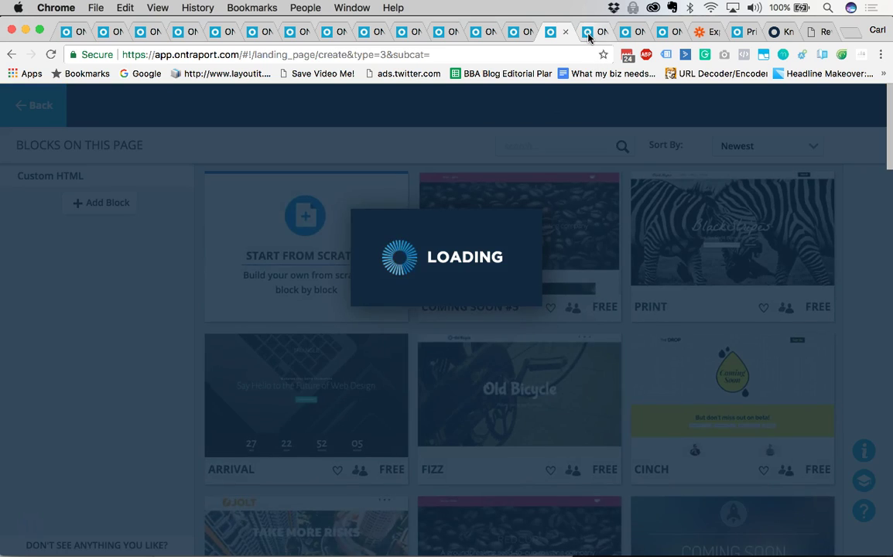
Start a new tracking URL in campaign tracking and enter the account owner's personal website address as the Website URL
left_click(588, 34)
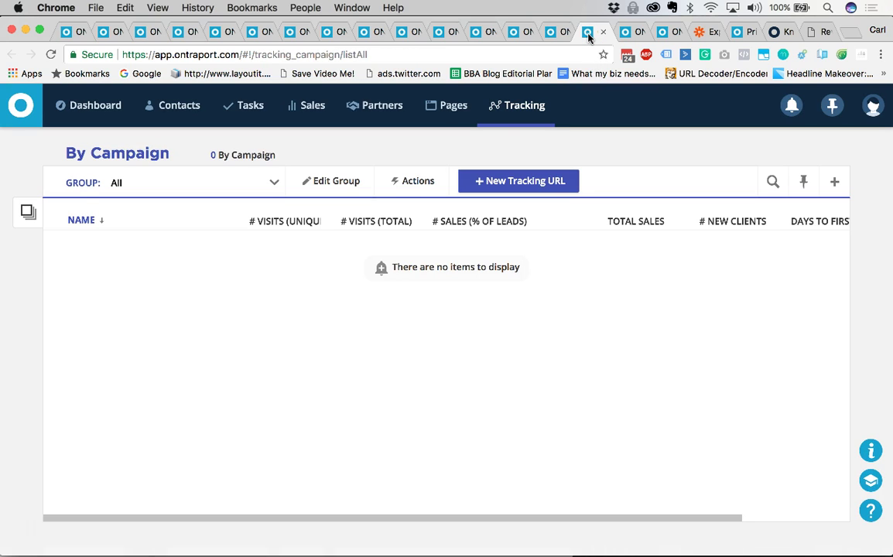
mouse_move(523, 112)
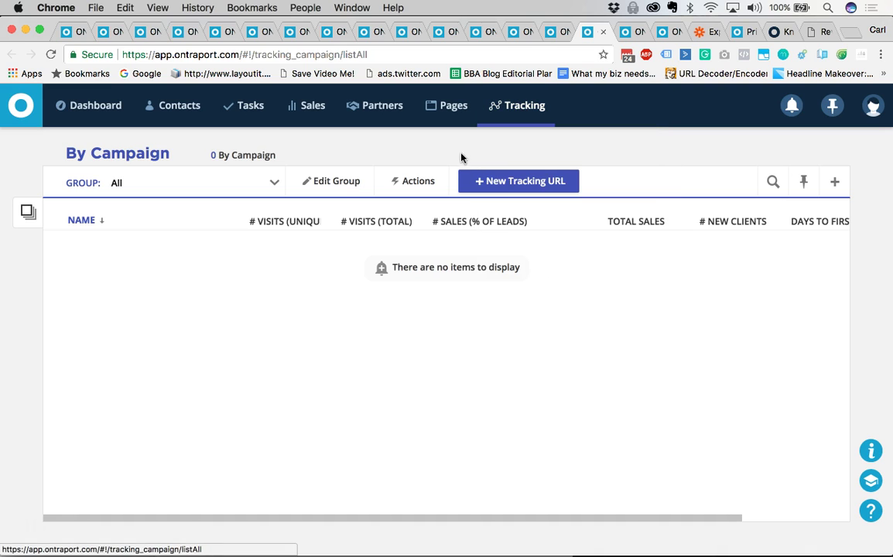
left_click(503, 184)
left_click(467, 195)
type("htttp:/")
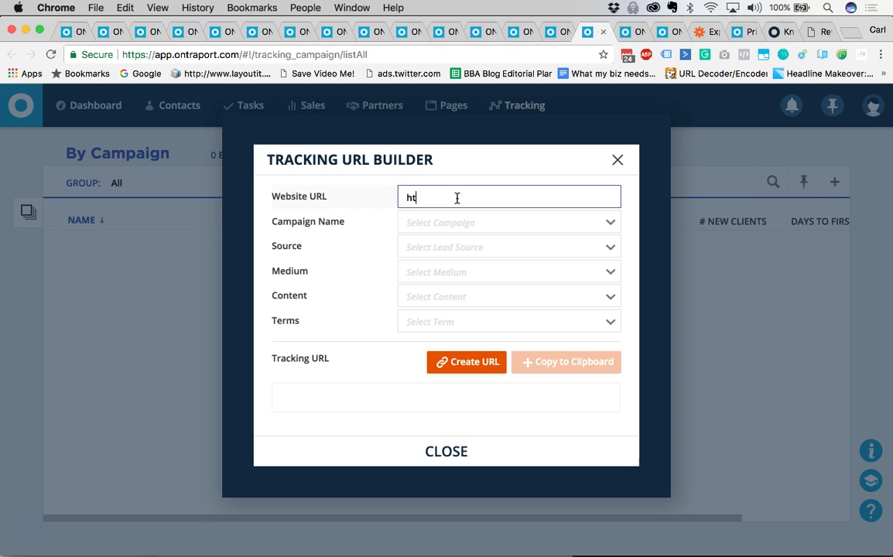
key("BackSpace")
key("BackSpace")
key("BackSpace")
key("BackSpace")
type("p://www.carltaylor.com.au")
key("Tab")
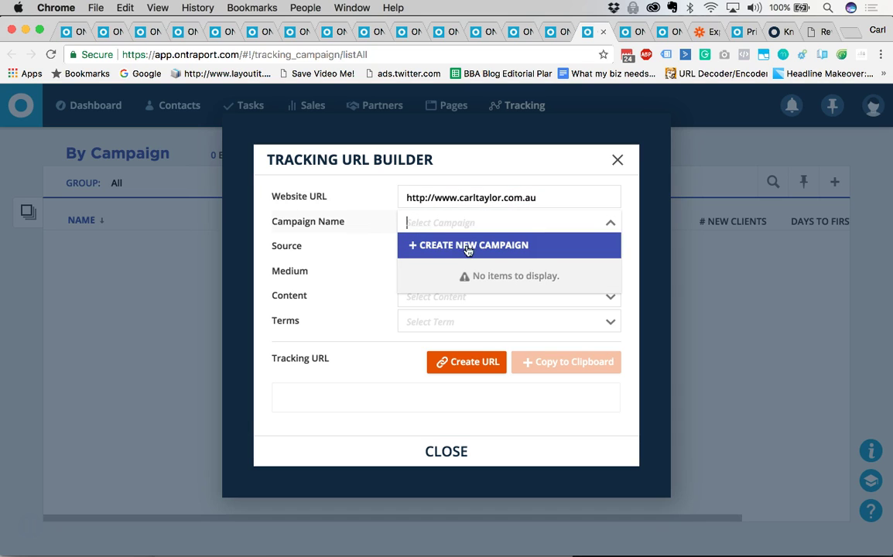
Try adding "?utm_source=" to the end of the Website URL and remove it again
left_click(383, 234)
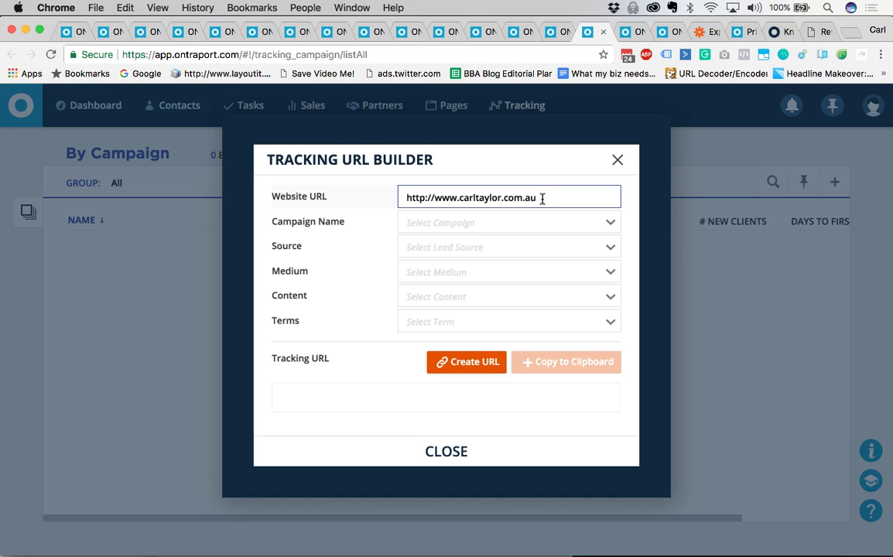
type("&")
key("BackSpace")
type("?utm_source=")
left_click_drag(598, 198, 540, 198)
key("BackSpace")
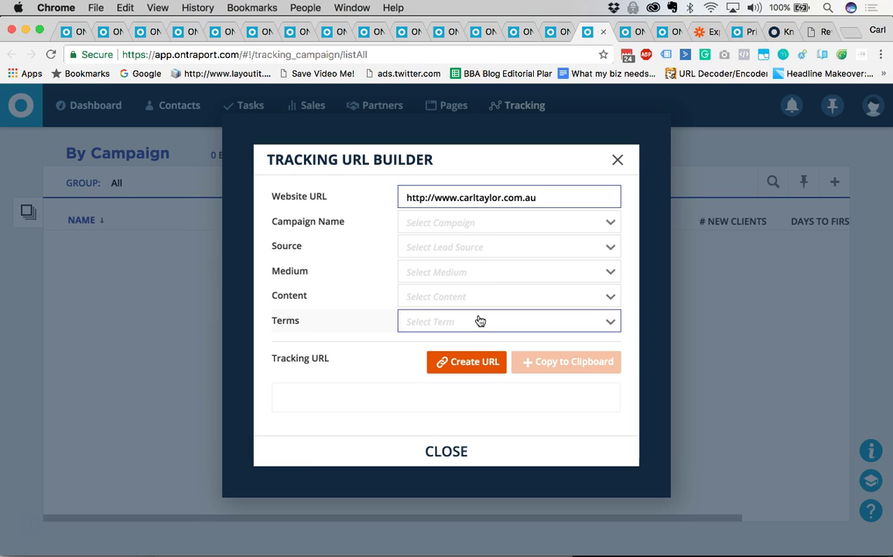
Create the tracking URL without any campaign parameters, close the builder and view the tracking URL History
left_click(455, 364)
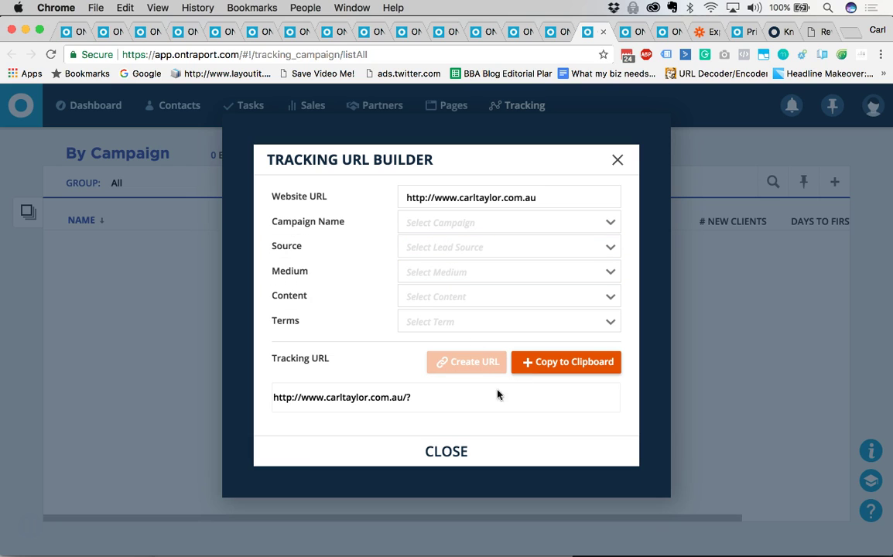
left_click(448, 453)
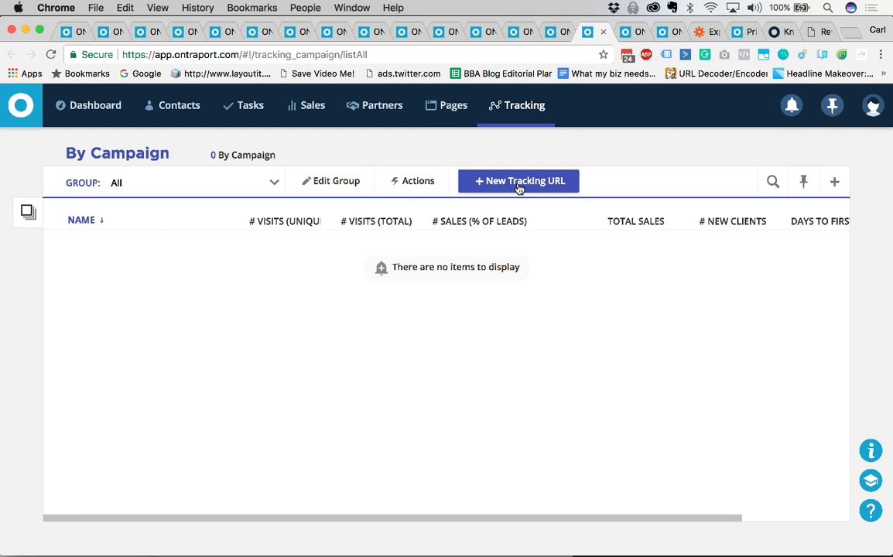
mouse_move(519, 123)
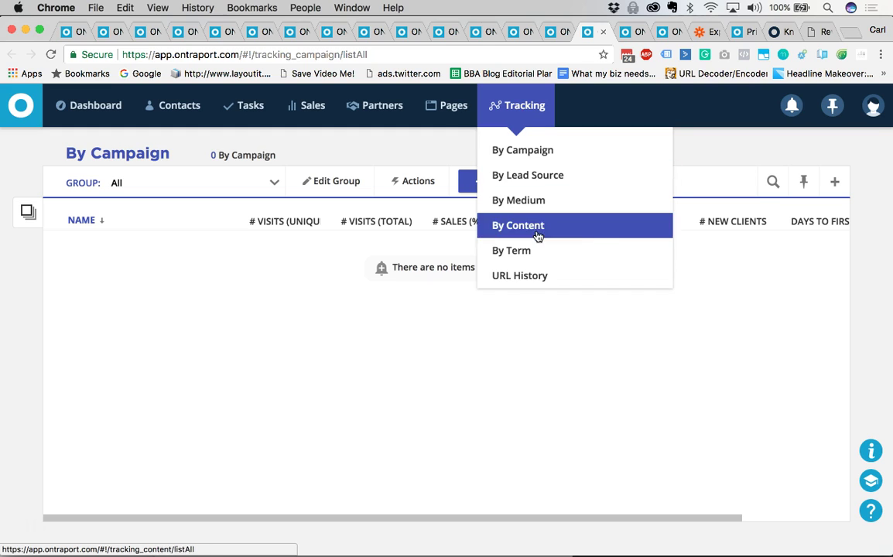
left_click(524, 276)
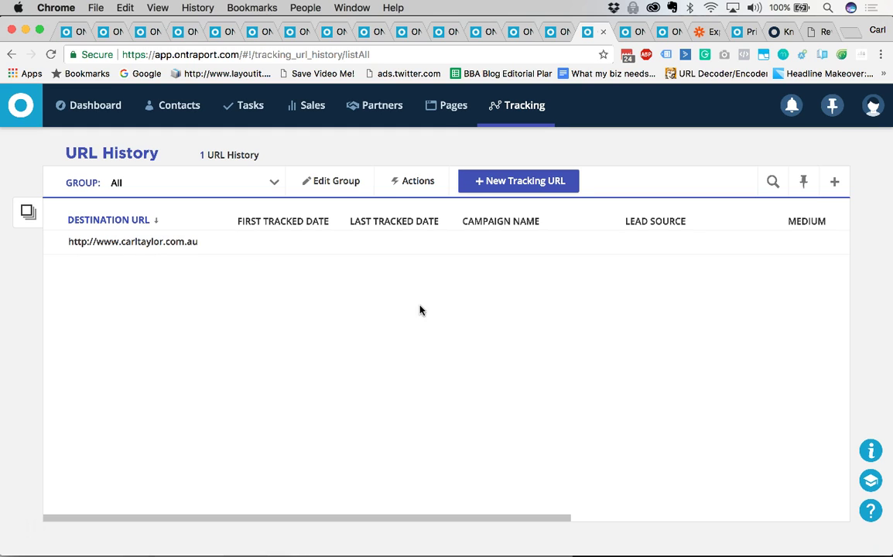
mouse_move(509, 125)
mouse_move(522, 105)
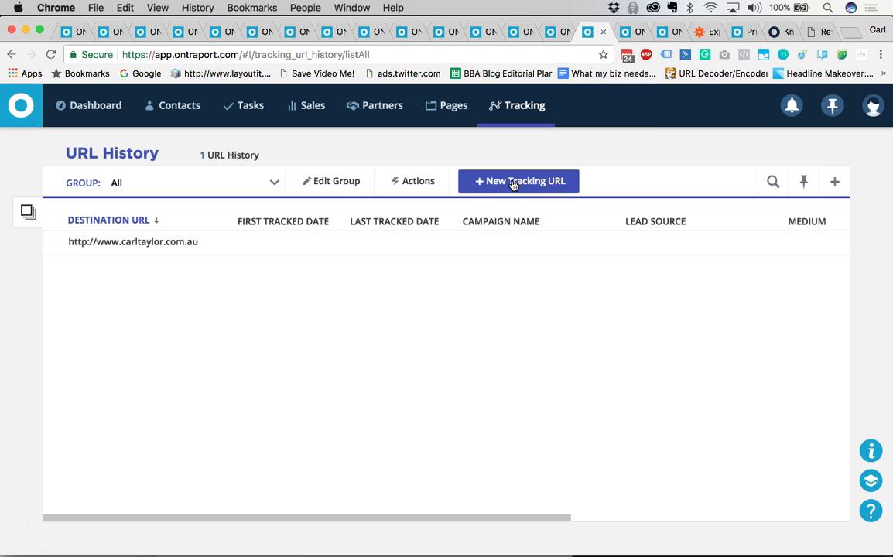
left_click(511, 183)
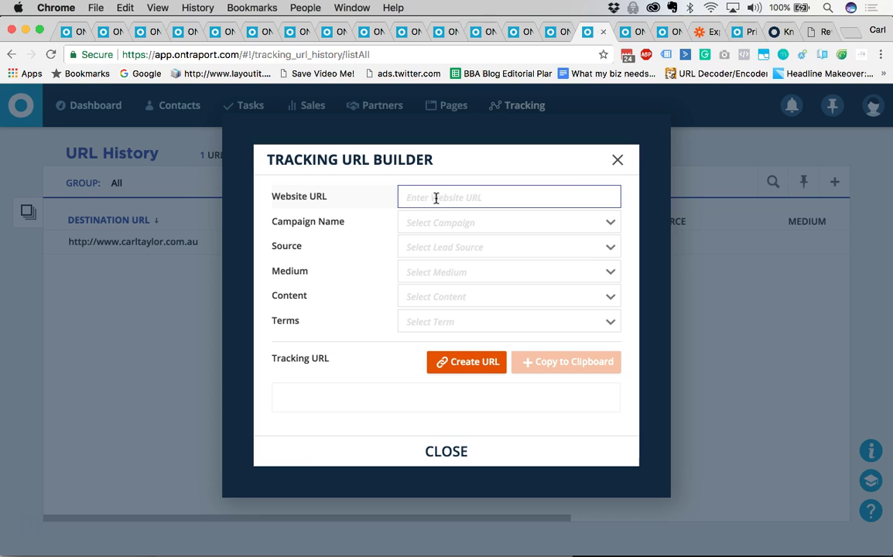
left_click(617, 163)
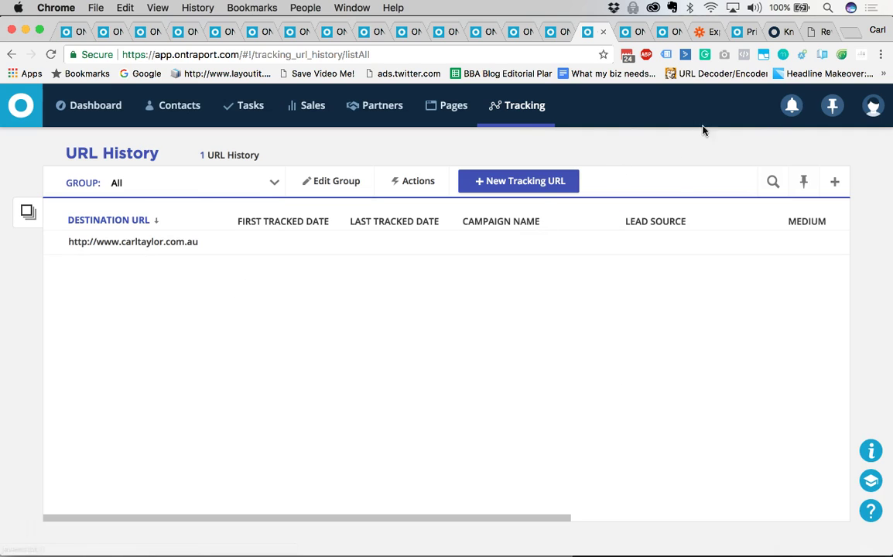
Review the Admin Advanced Features and Data settings, examine the contact lead scoring conditions and degradation, and return to the Data settings
left_click(633, 31)
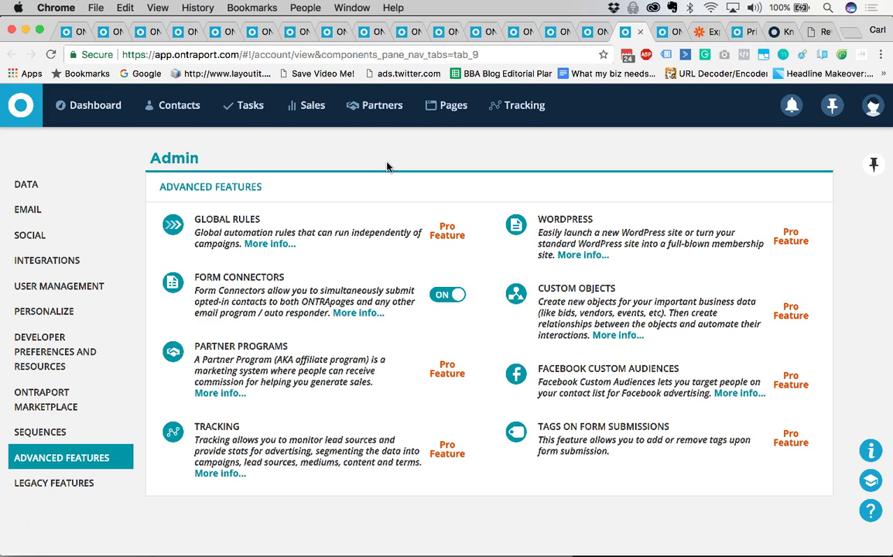
left_click(50, 194)
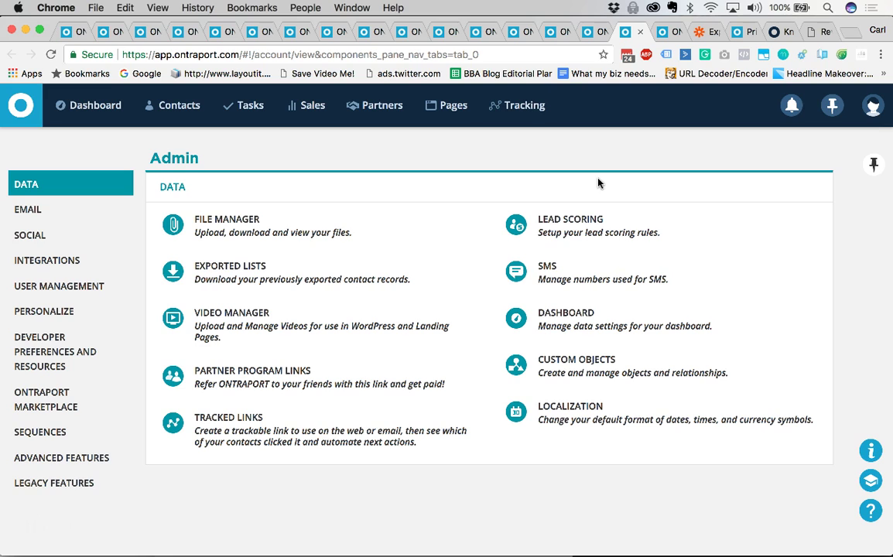
left_click(570, 225)
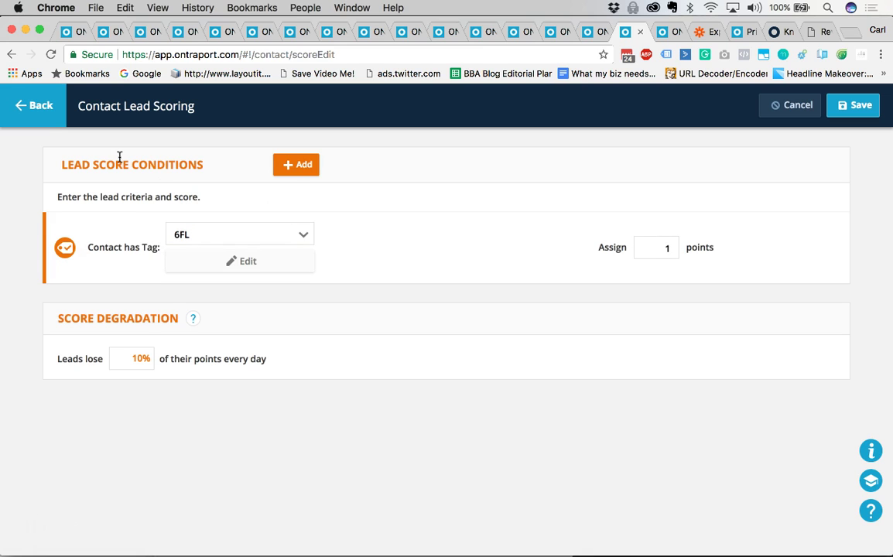
left_click(35, 109)
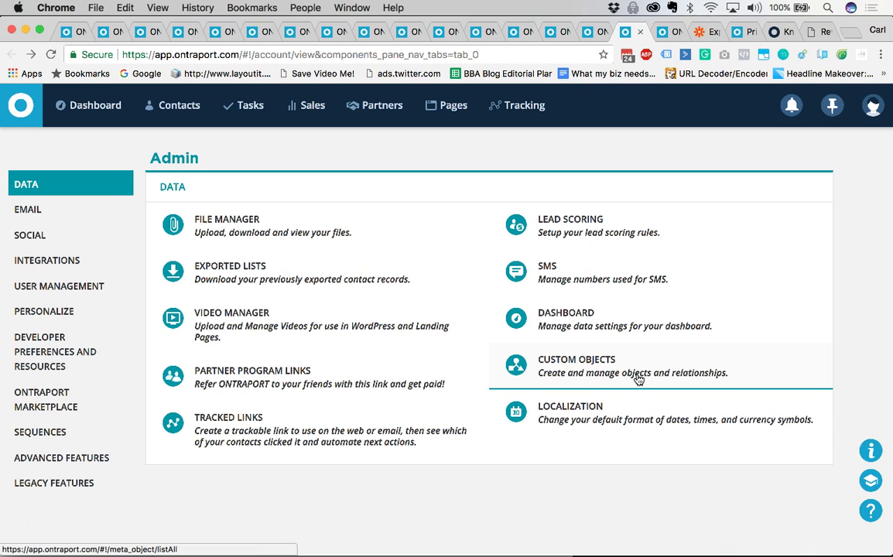
Start a new custom object with Company as its name and singular form, and continue to its fields
left_click(571, 376)
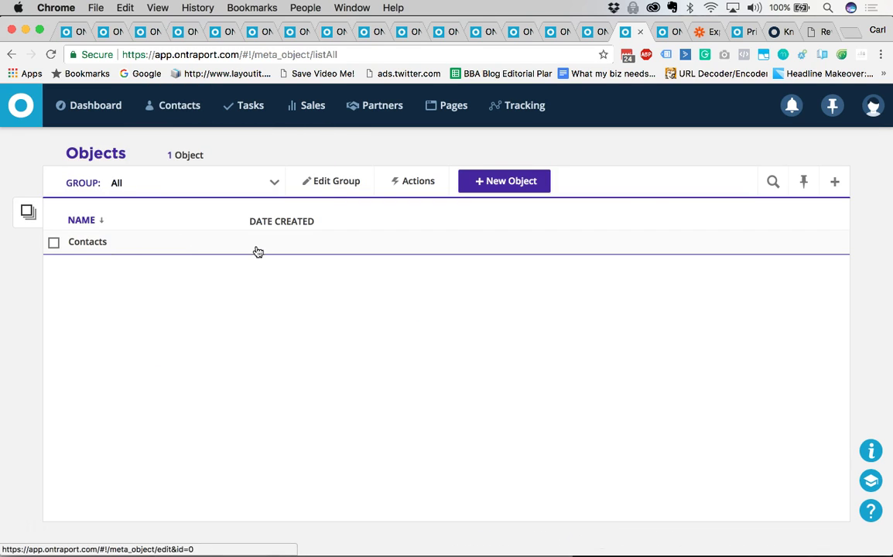
left_click(492, 185)
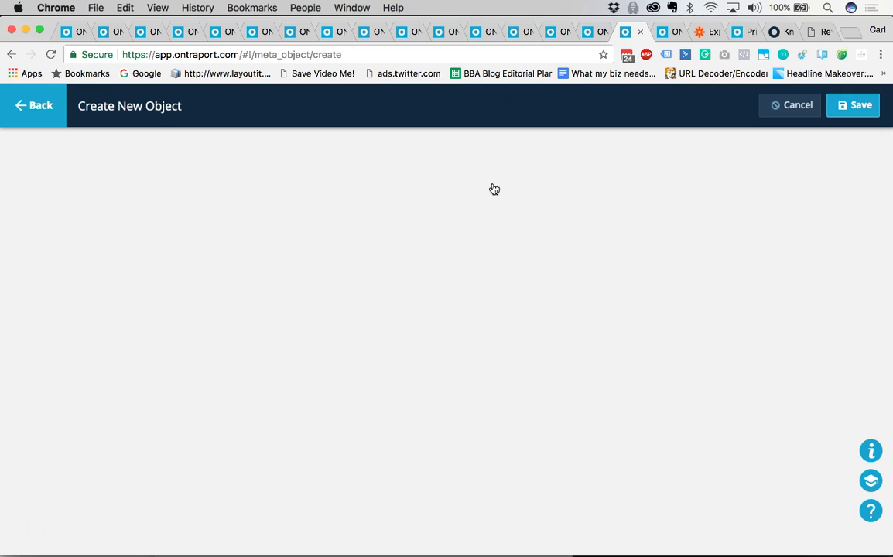
left_click(302, 197)
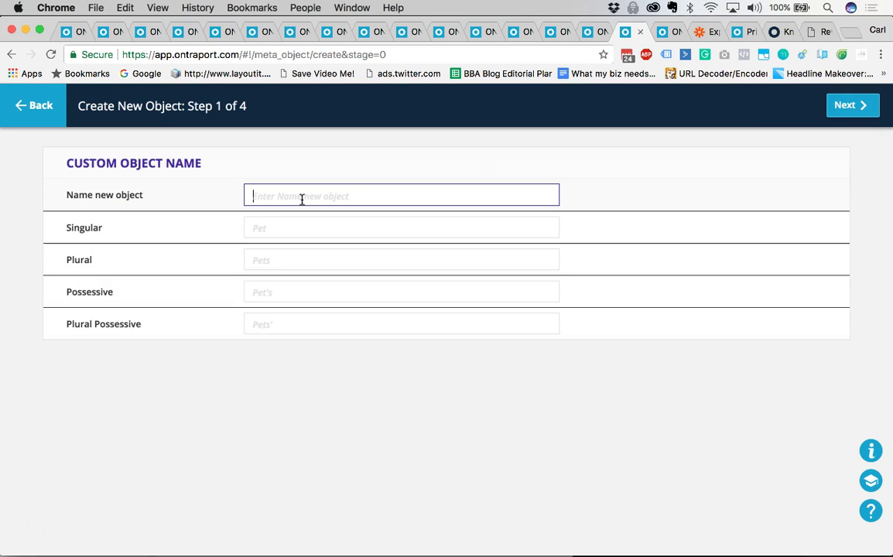
type("Company")
key("Tab")
type("Company")
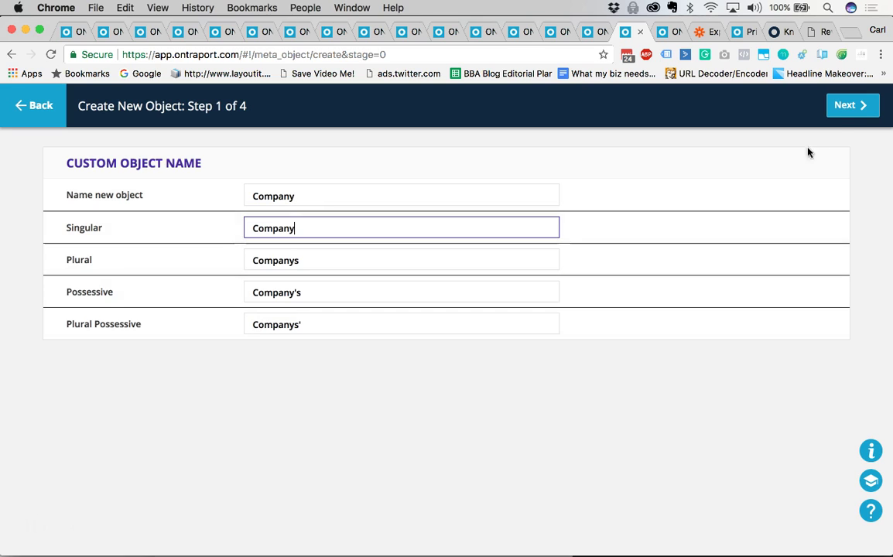
left_click(844, 106)
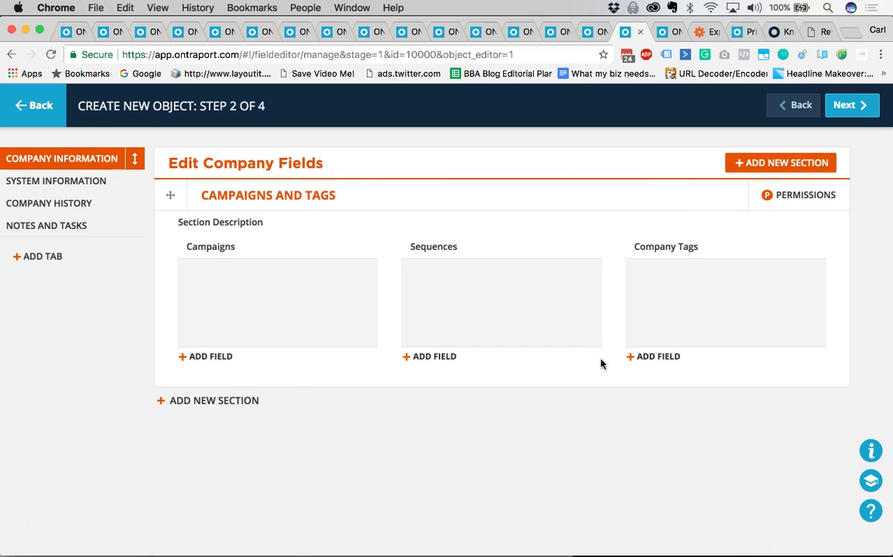
Try a One to many relationship from Company to Contacts with Company as Parent, view the tab placement options and cancel it
left_click(847, 106)
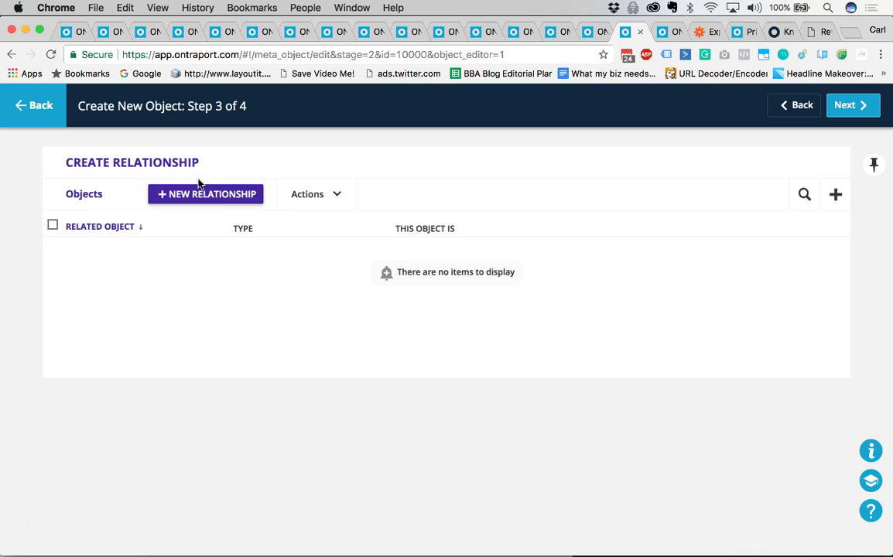
left_click(209, 197)
left_click(421, 248)
left_click(422, 289)
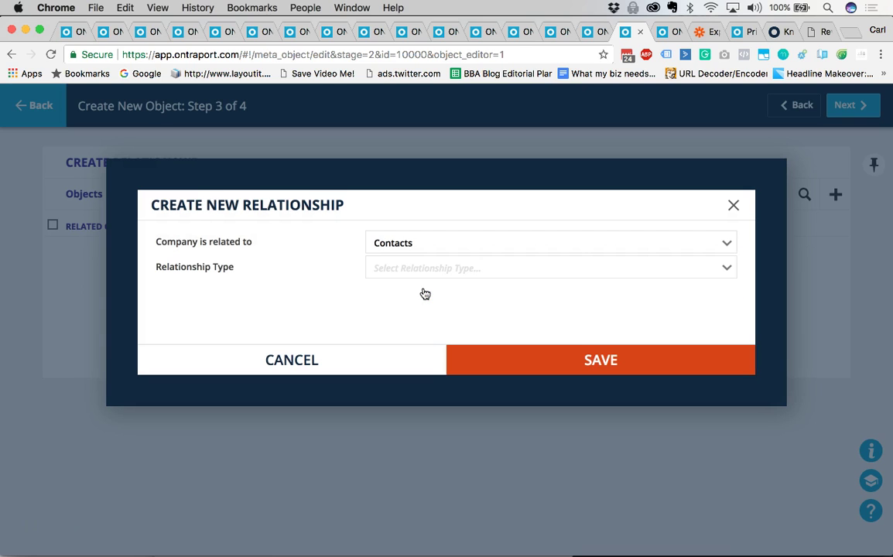
left_click(454, 270)
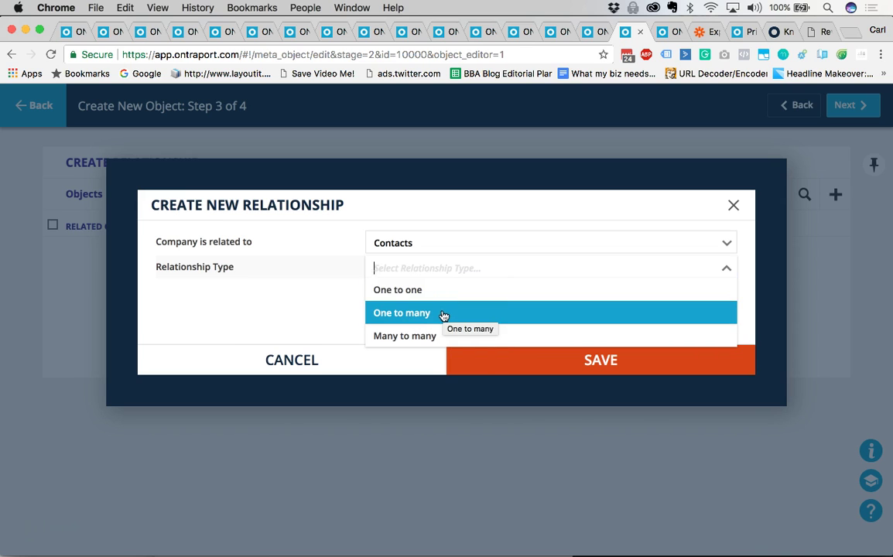
left_click(443, 314)
left_click(433, 276)
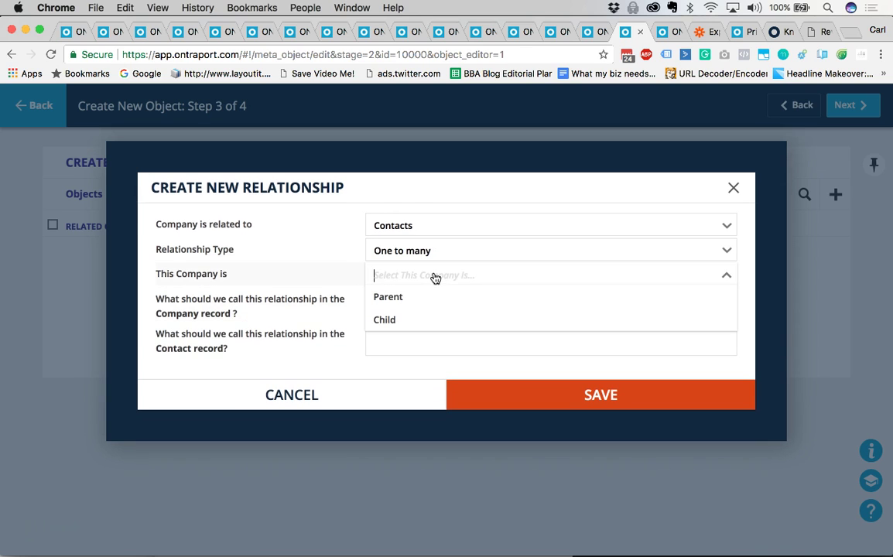
left_click(437, 301)
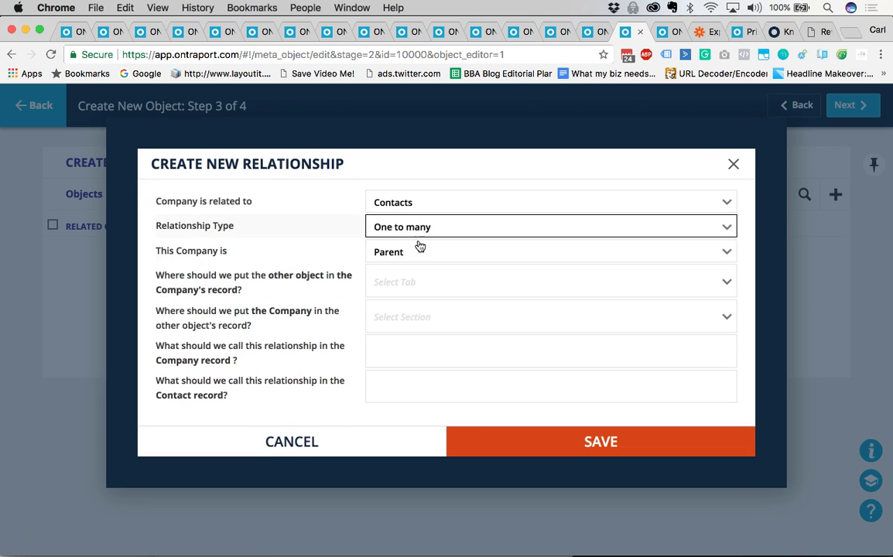
left_click(433, 290)
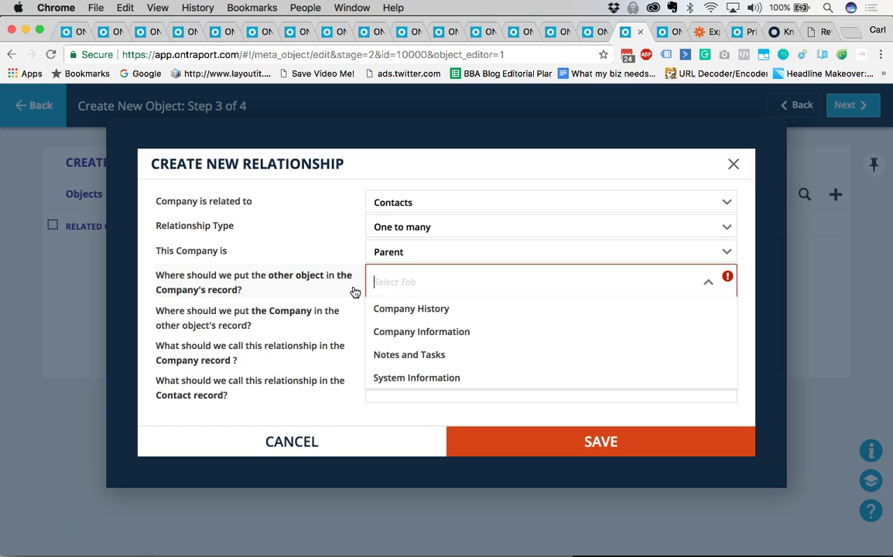
left_click(338, 417)
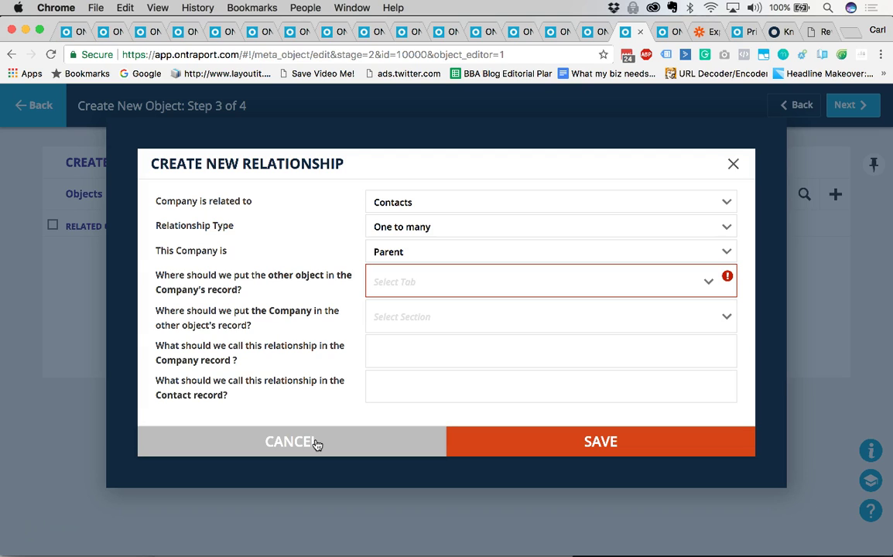
left_click(316, 444)
Leave the Company object's creation wizard without saving its changes and return to the Admin Data settings
left_click(52, 109)
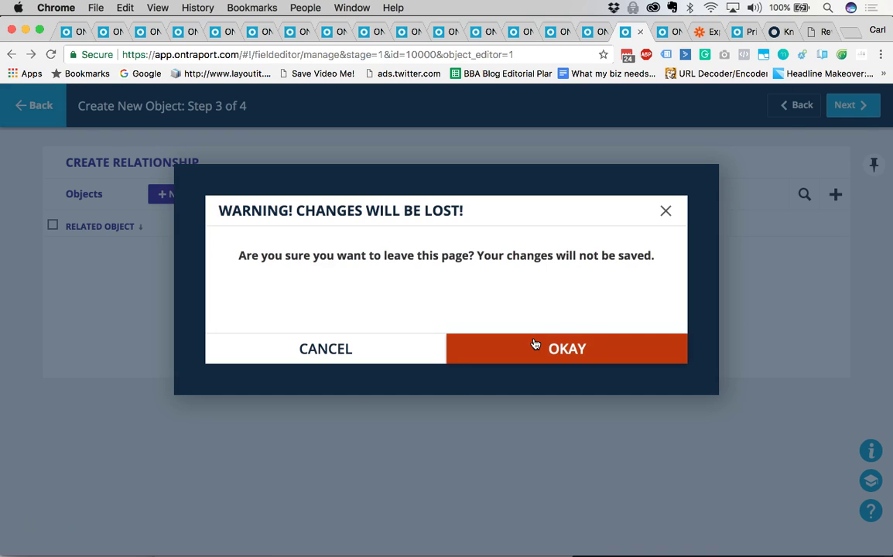
left_click(510, 344)
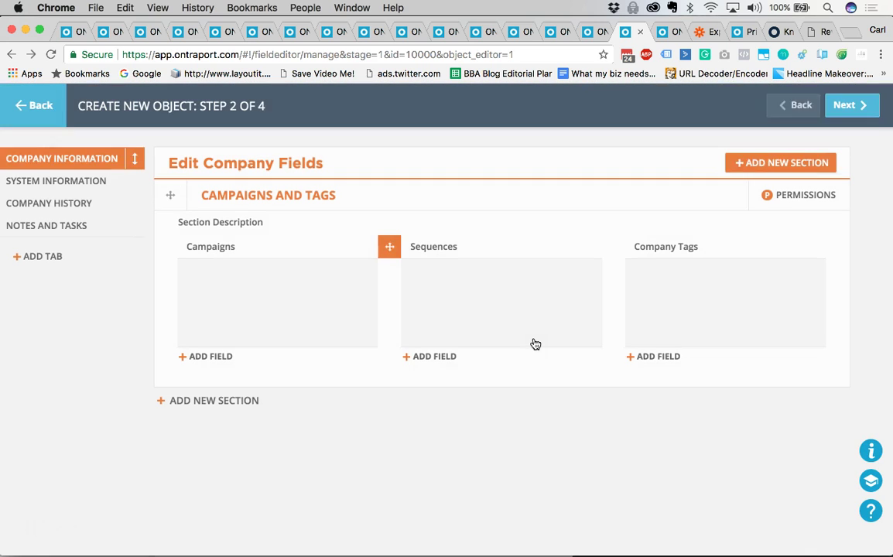
left_click(50, 115)
left_click(50, 115)
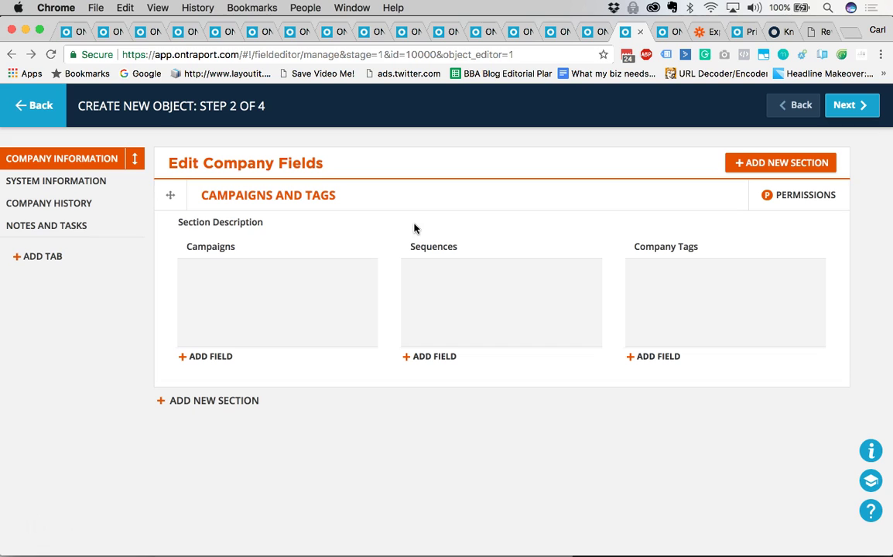
left_click(37, 113)
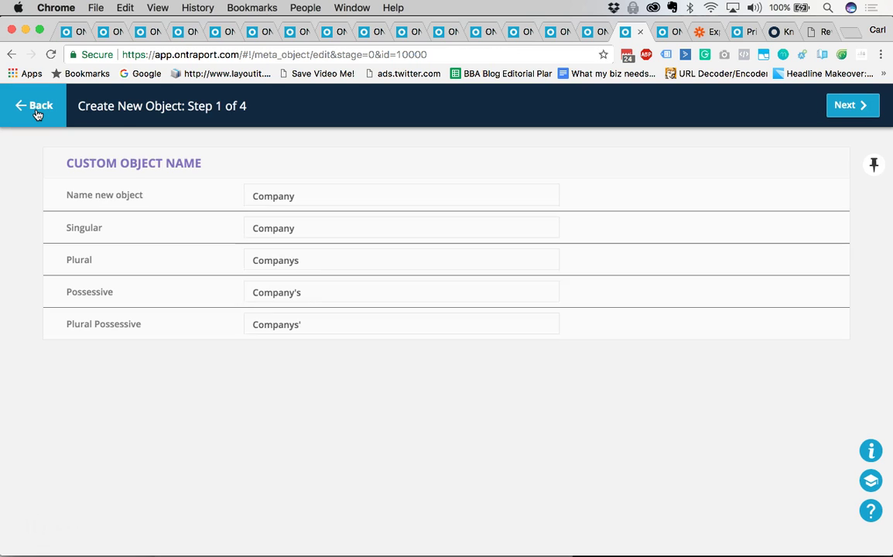
left_click(37, 113)
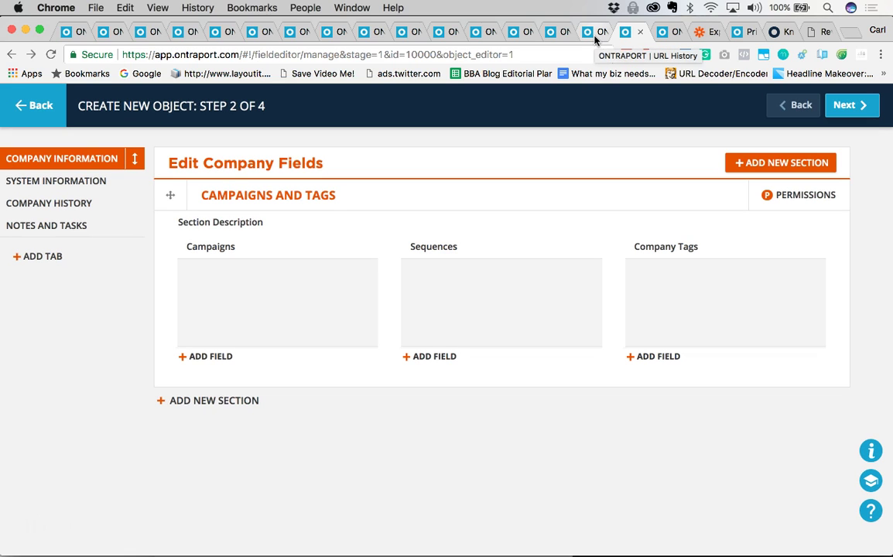
left_click(11, 55)
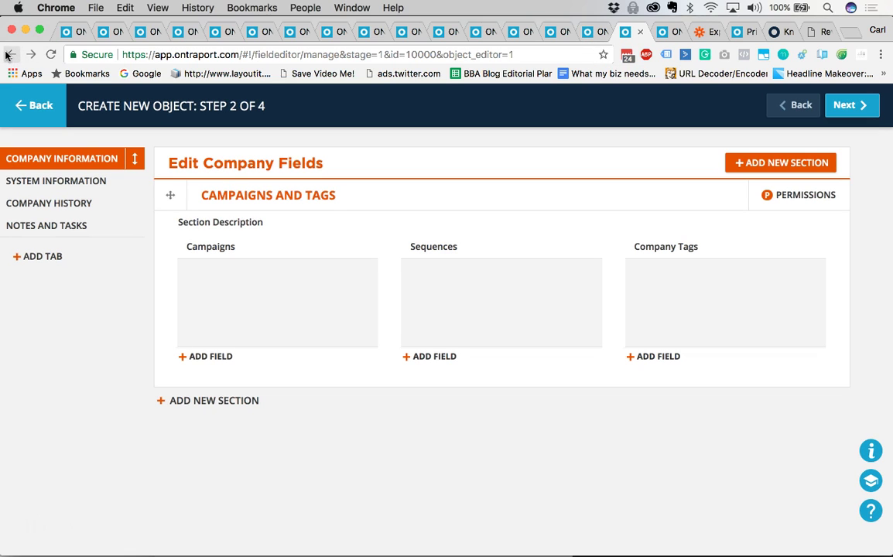
left_click(67, 102)
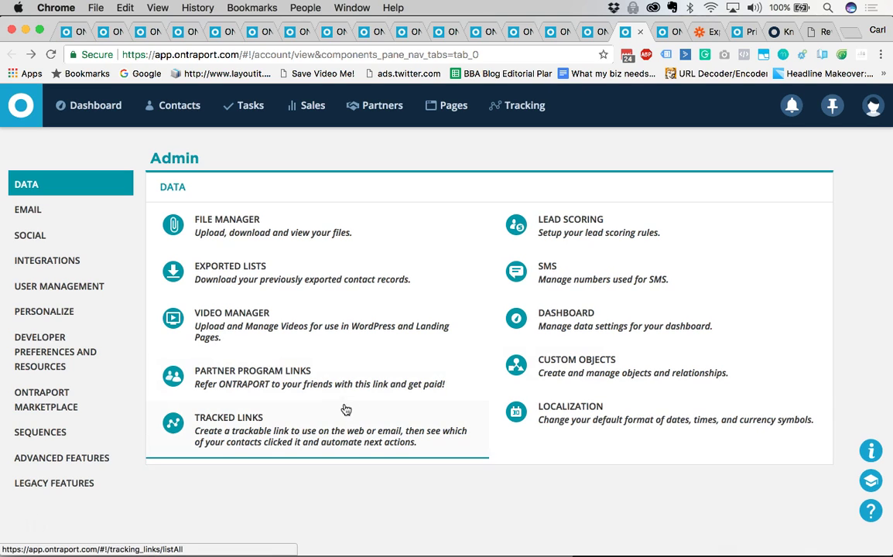
Examine the Localization settings for time, date and currency formats, including the available currencies
left_click(612, 418)
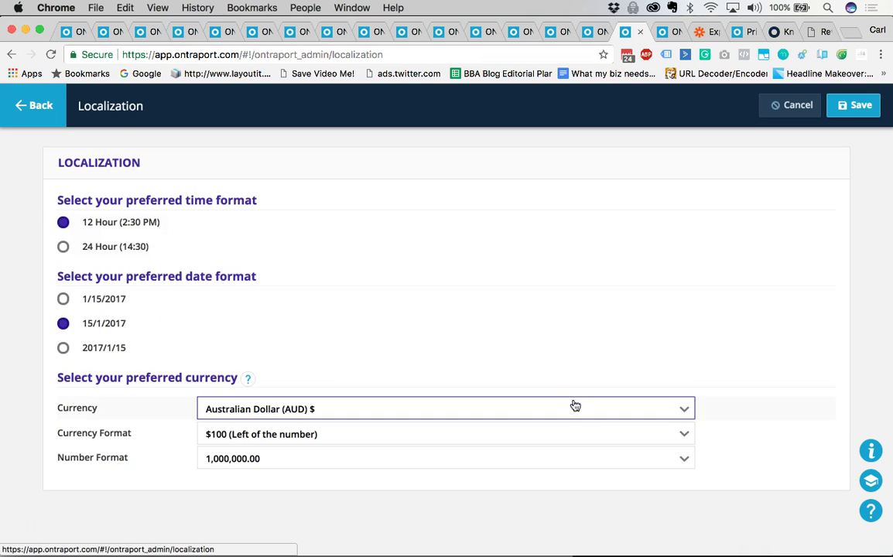
left_click(267, 410)
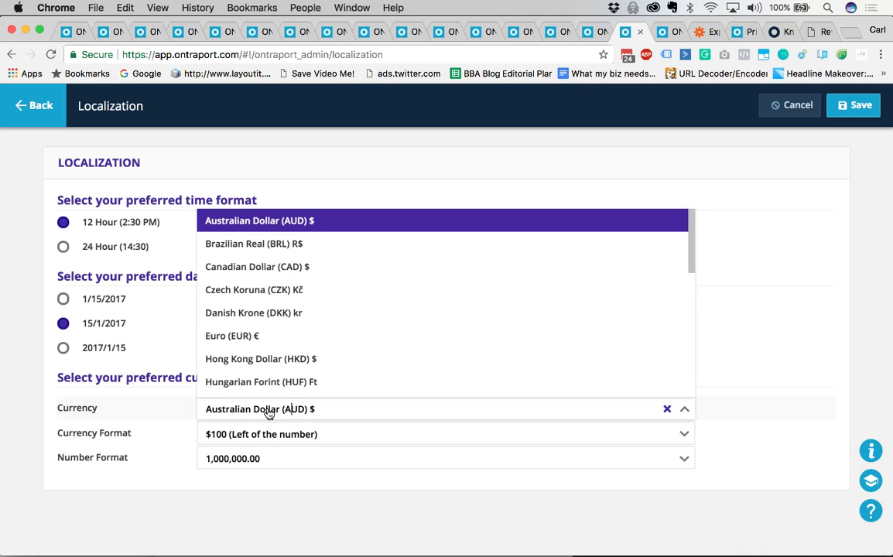
left_click(193, 488)
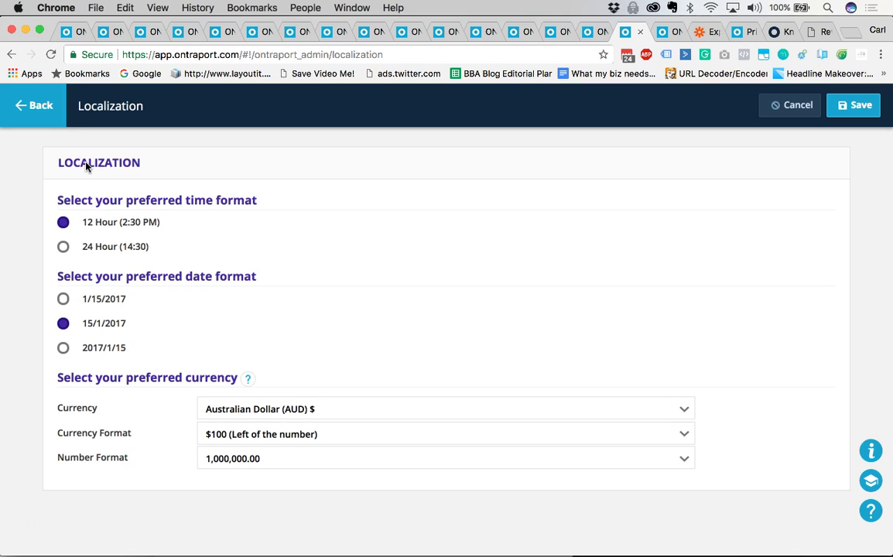
Leave the Localization settings and review the Social, Email and Integrations sections of the Admin settings
left_click(32, 113)
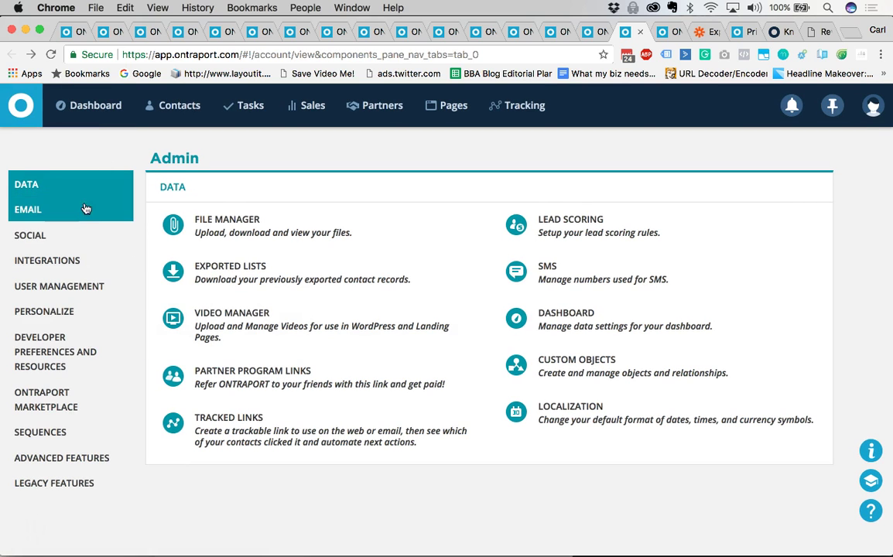
left_click(83, 242)
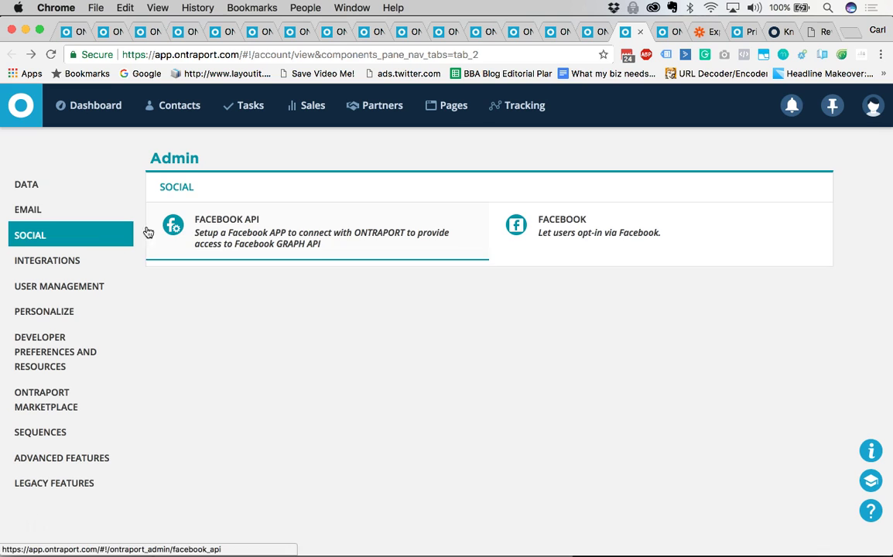
left_click(50, 212)
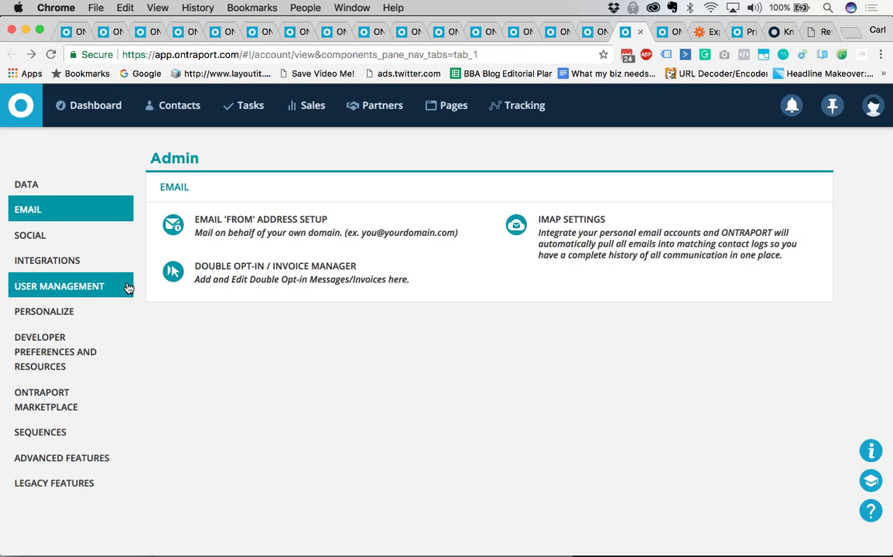
left_click(73, 262)
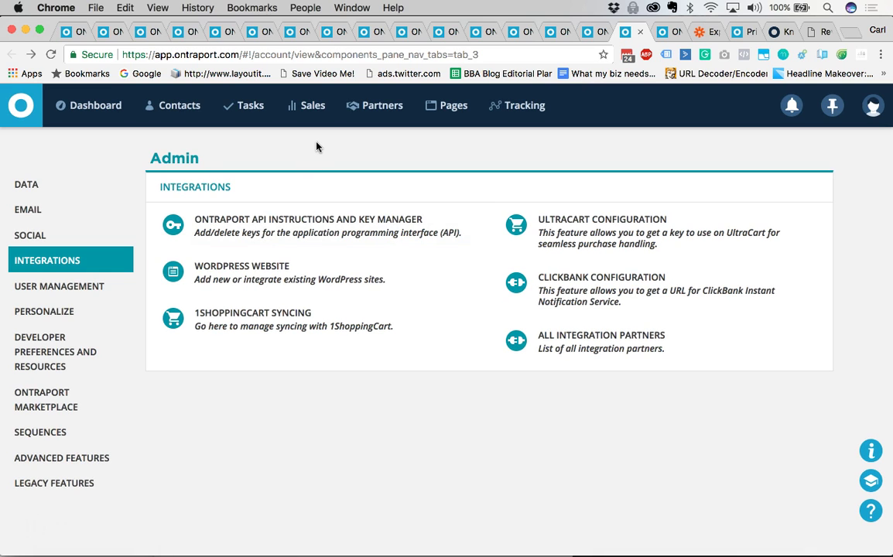
mouse_move(310, 105)
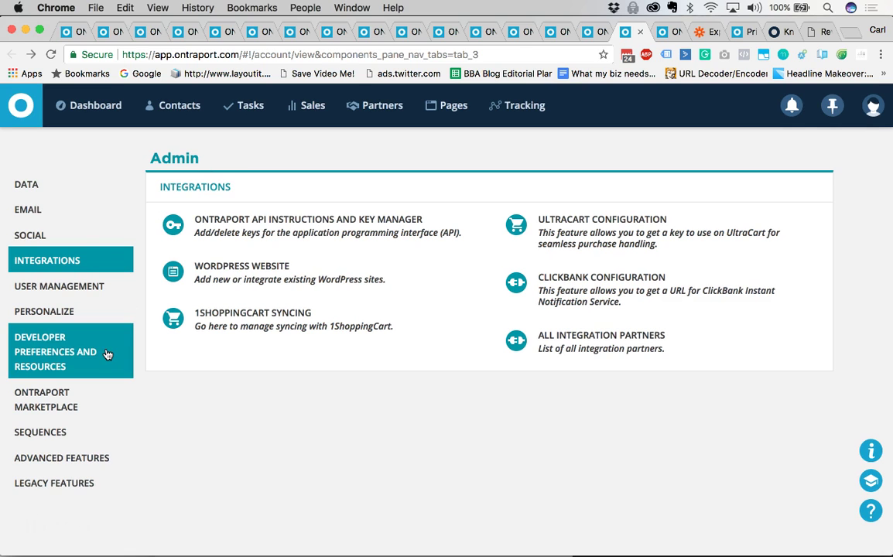
Review the Advanced Features, Legacy Features and User Management sections of the Admin settings
left_click(70, 463)
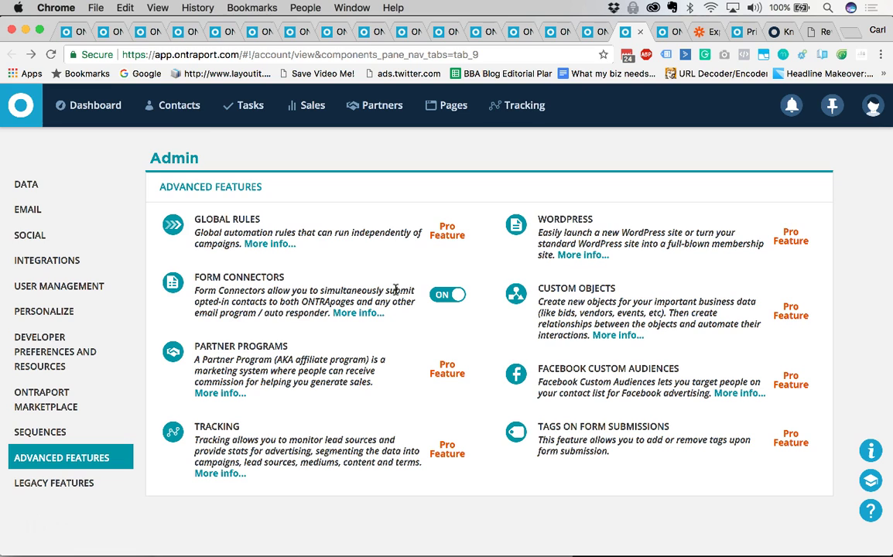
mouse_move(176, 121)
left_click(68, 486)
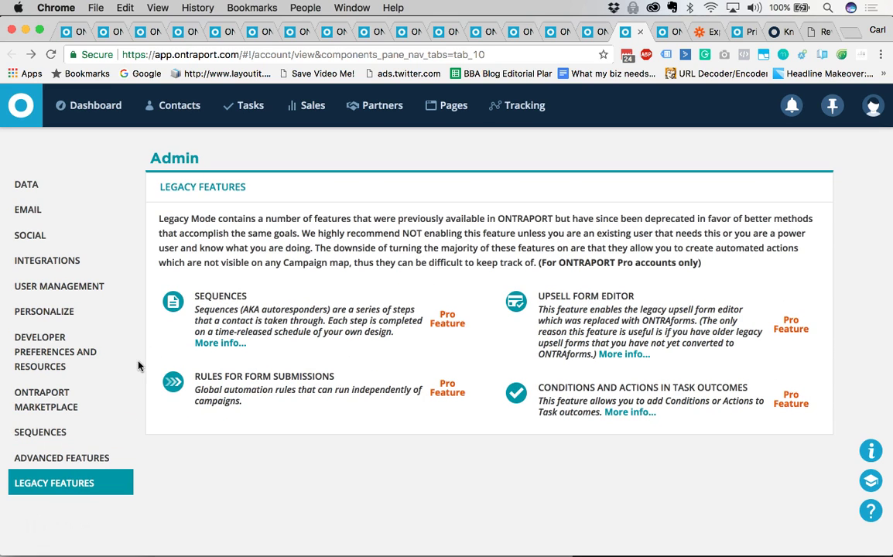
left_click(51, 286)
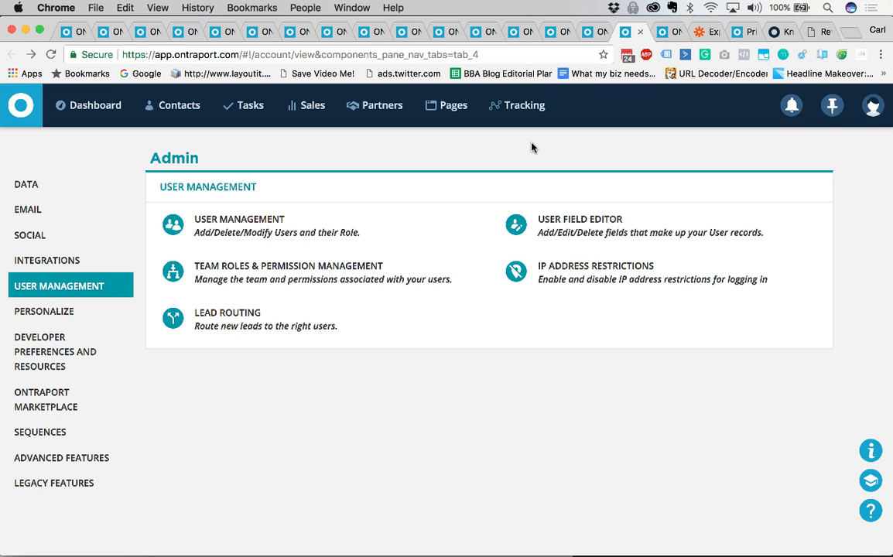
Glance at the contact Rules list, and switch to the open Ontraport pricing page to view the Basic, Pro and Team plans
left_click(664, 32)
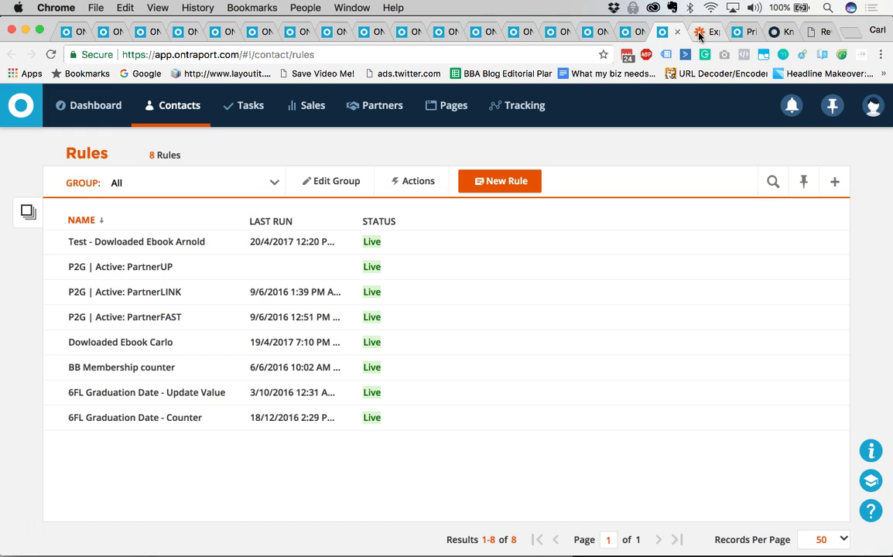
left_click(738, 34)
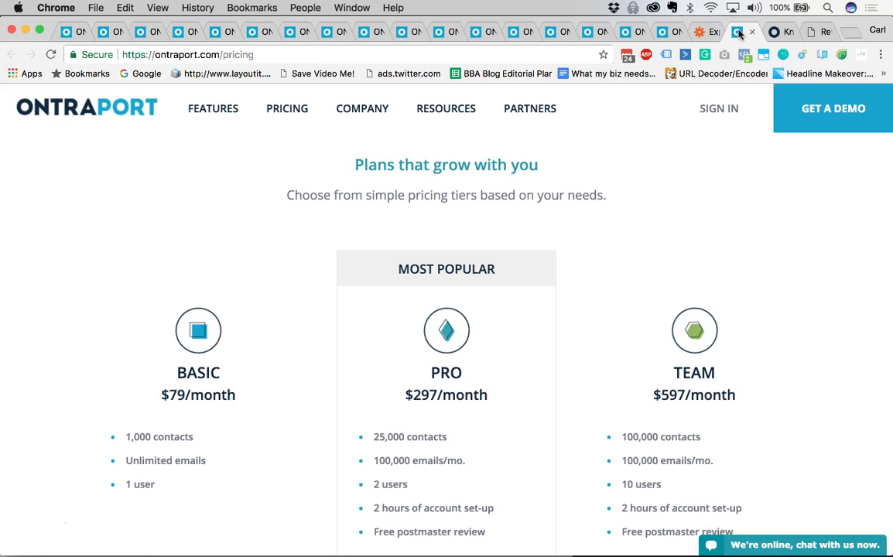
scroll(324, 220, "down", 2)
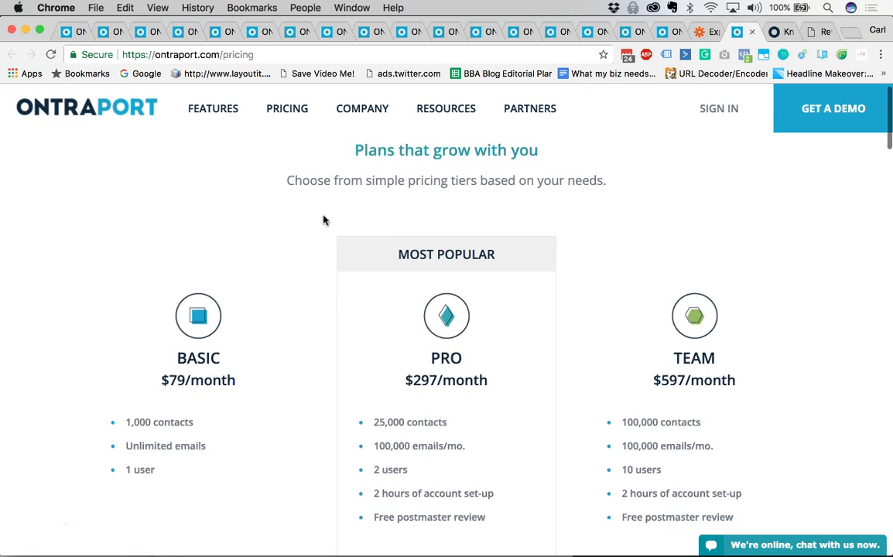
scroll(323, 220, "down", 2)
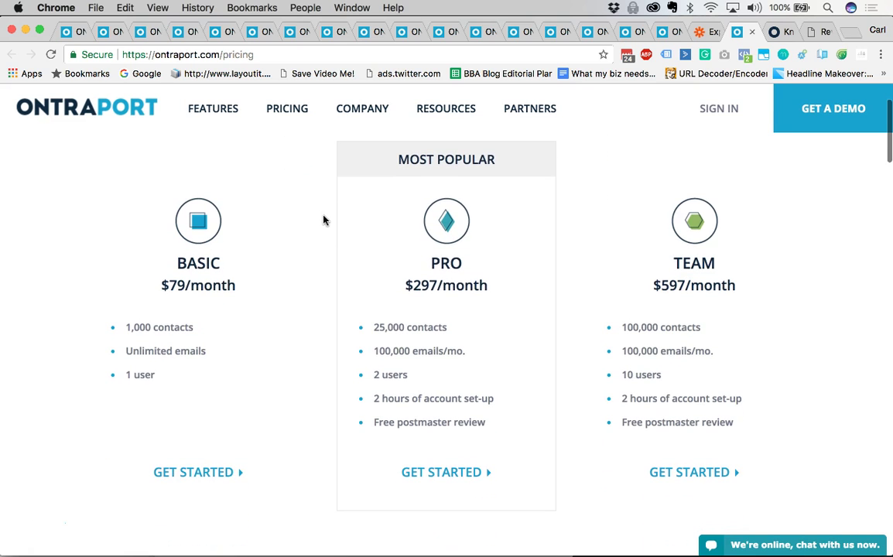
scroll(323, 220, "up", 1)
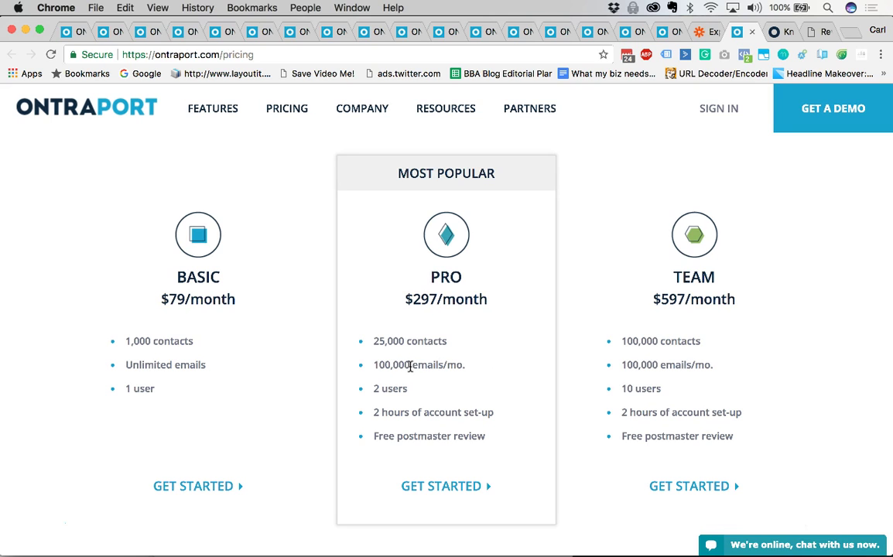
Highlight the Pro plan's contact limit and monthly email allowance, and clear the selection
left_click_drag(375, 341, 403, 341)
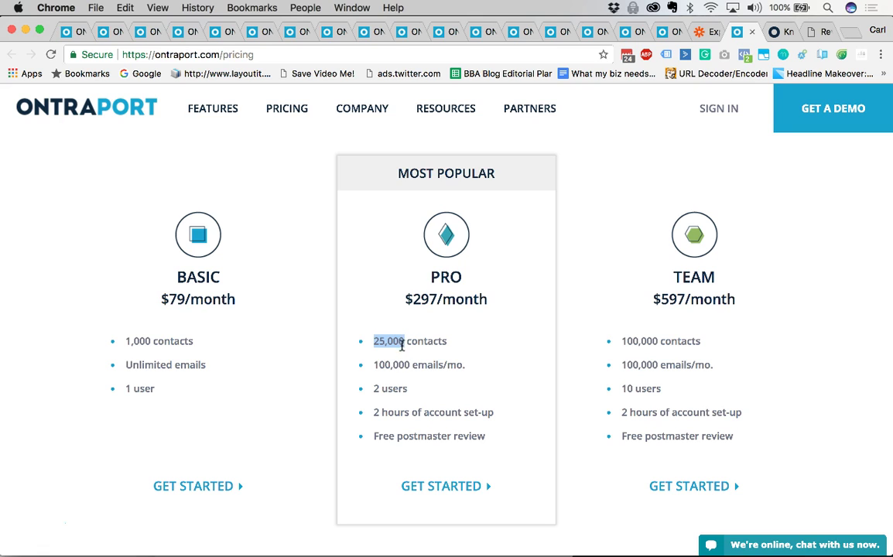
left_click_drag(375, 365, 408, 366)
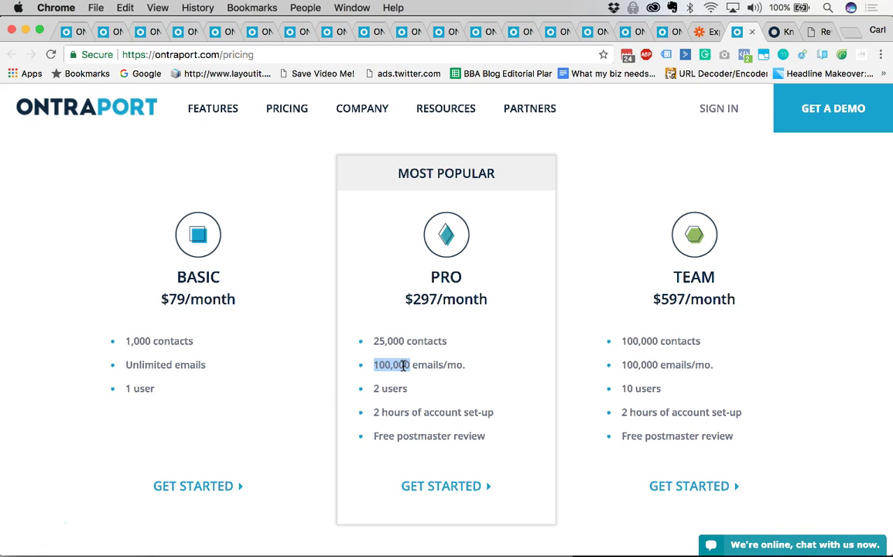
left_click(456, 386)
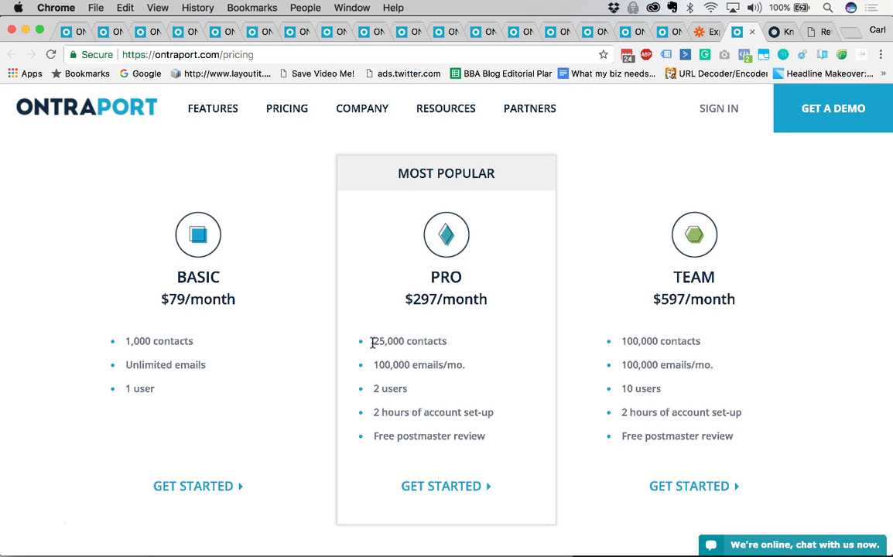
left_click_drag(375, 365, 455, 366)
left_click(416, 366)
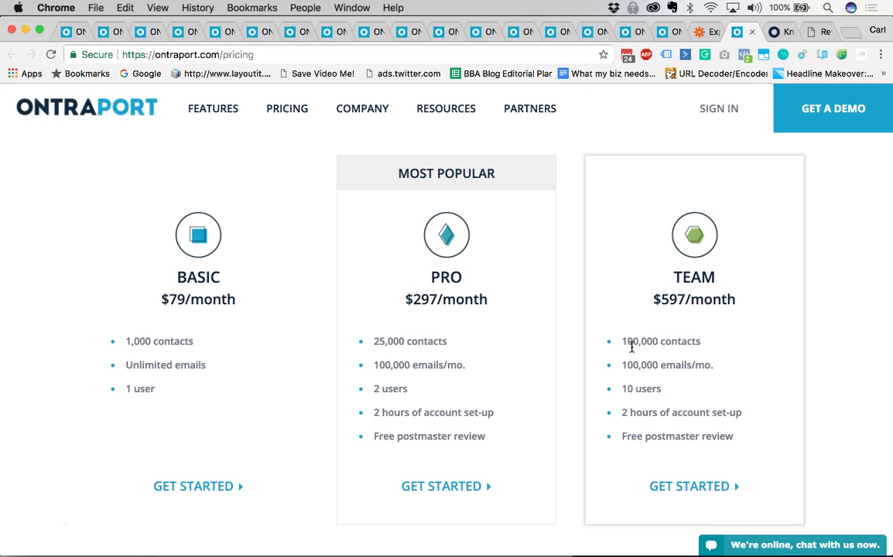
Highlight the Team plan's contact limit and monthly price figure on the pricing page
left_click_drag(622, 341, 659, 341)
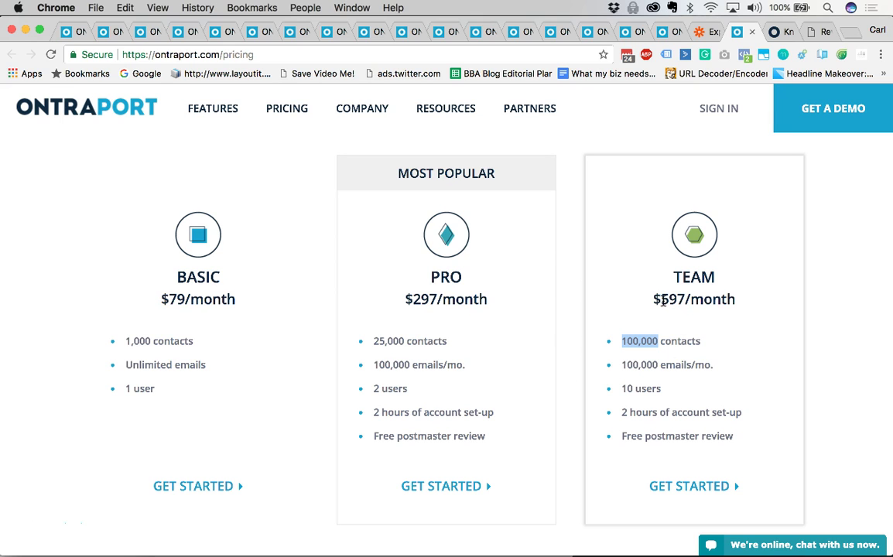
left_click_drag(661, 303, 682, 302)
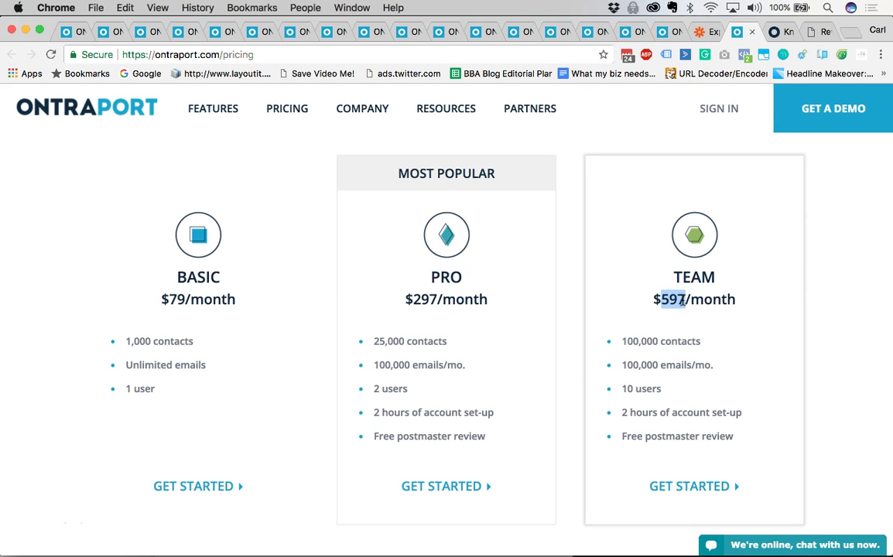
scroll(667, 352, "down", 5)
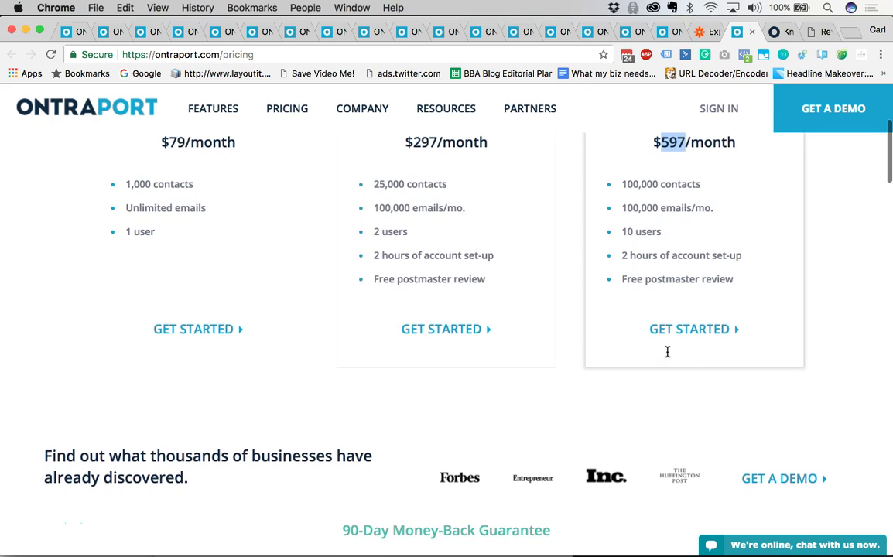
scroll(667, 302, "up", 4)
scroll(610, 362, "down", 5)
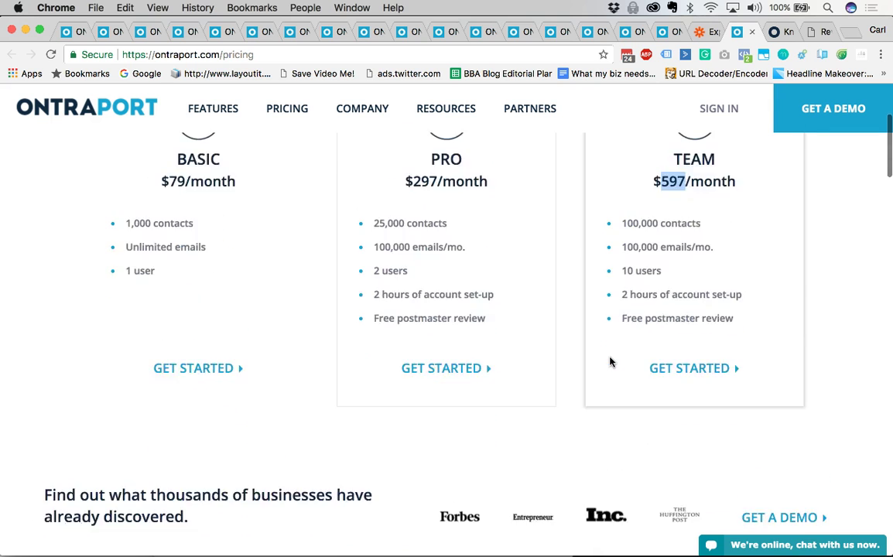
Examine the 90-Day Money-Back Guarantee terms and review the three plans above them
scroll(568, 429, "down", 5)
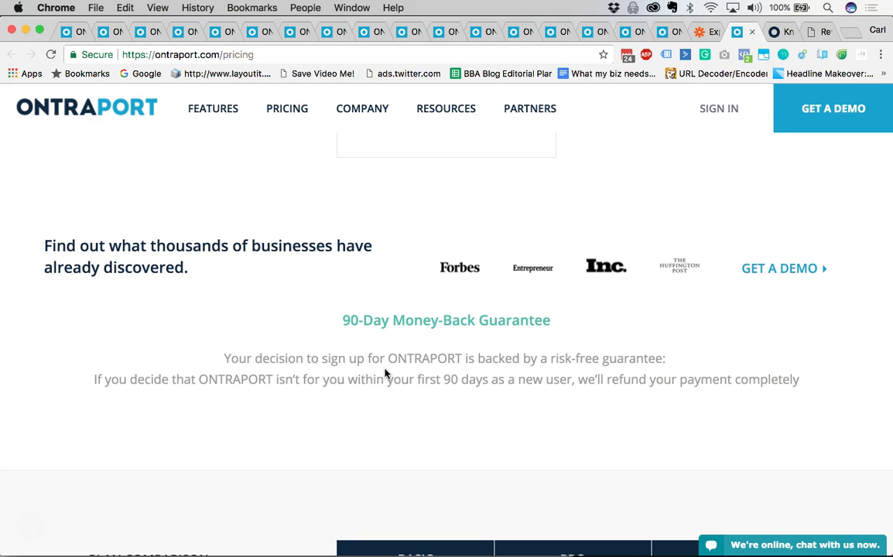
left_click_drag(349, 320, 508, 368)
left_click(496, 376)
scroll(497, 376, "up", 5)
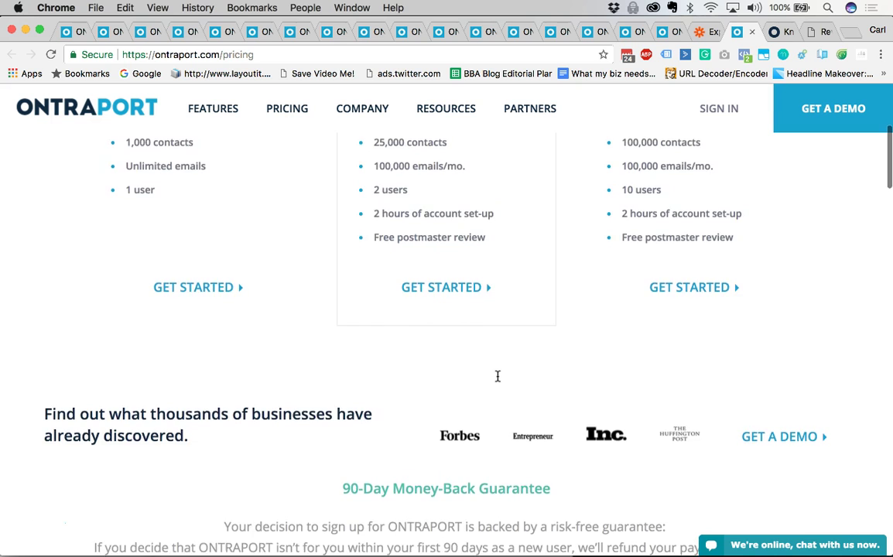
scroll(496, 377, "down", 4)
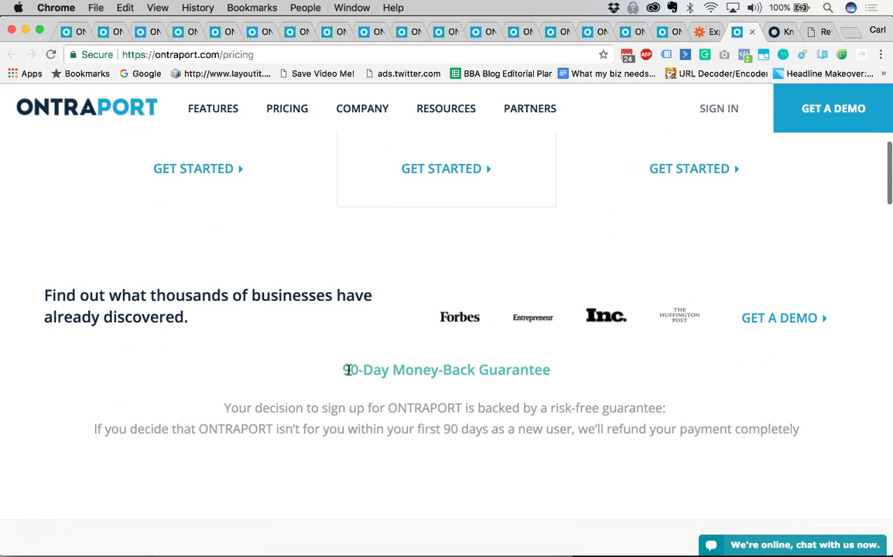
scroll(348, 371, "up", 5)
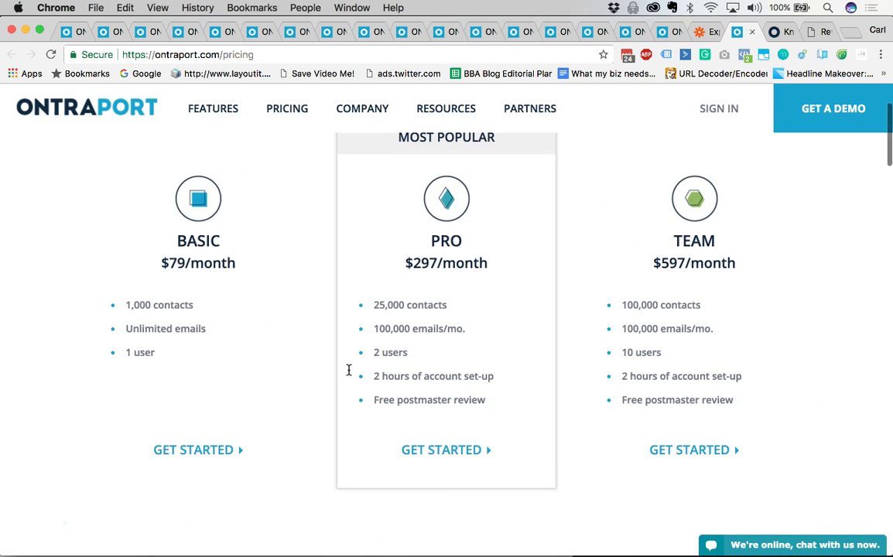
scroll(348, 371, "up", 1)
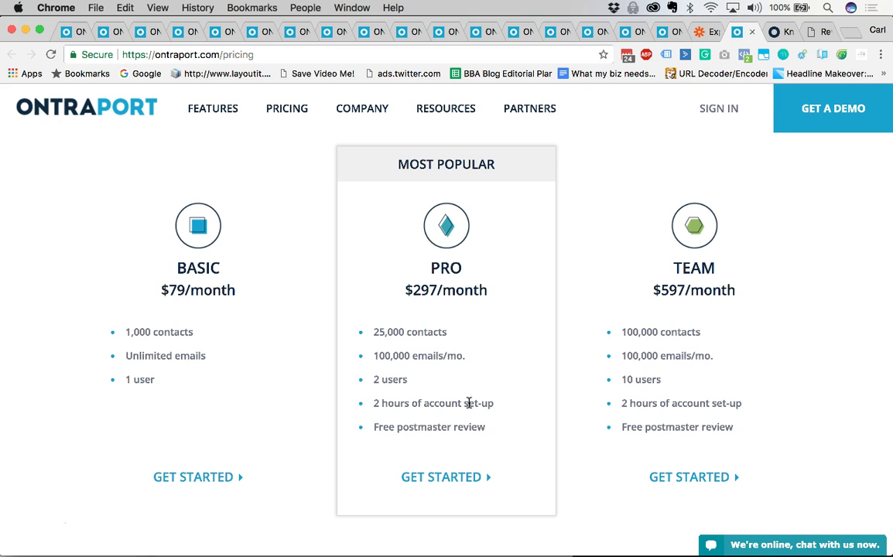
scroll(468, 403, "down", 8)
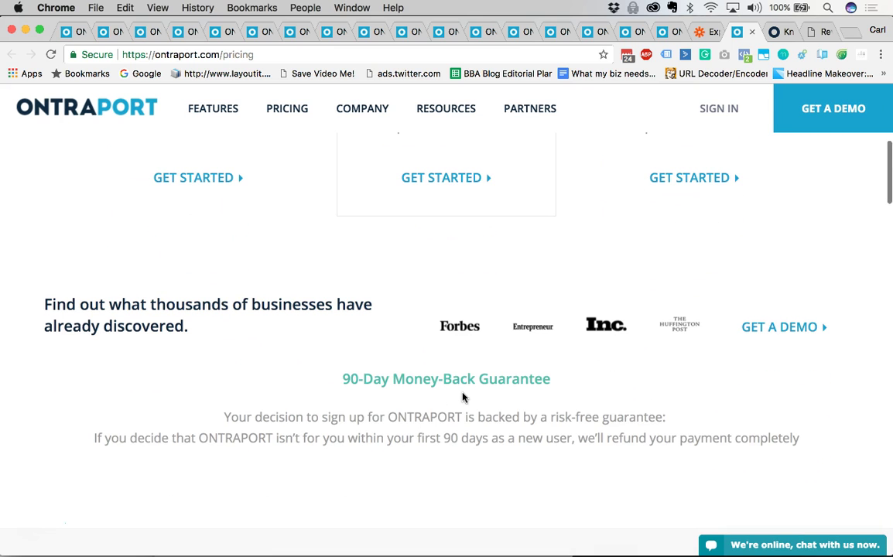
scroll(463, 398, "up", 6)
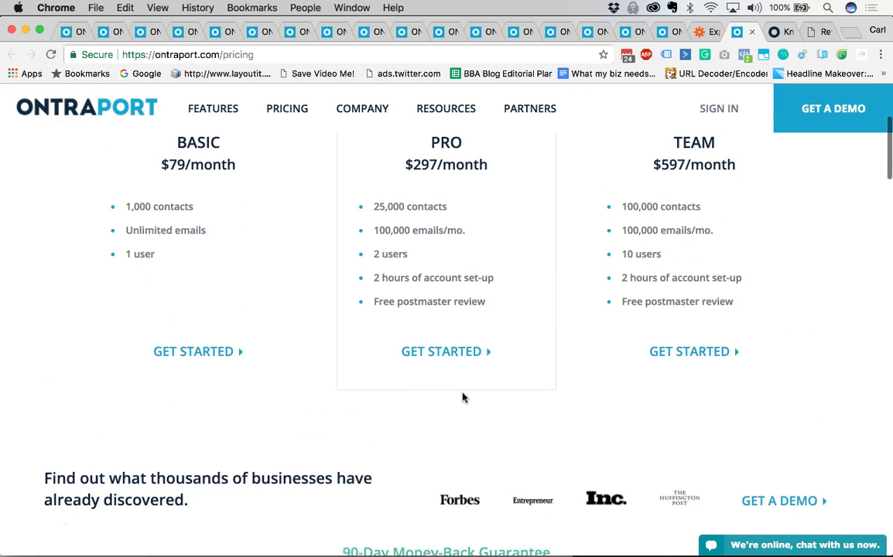
scroll(462, 397, "down", 4)
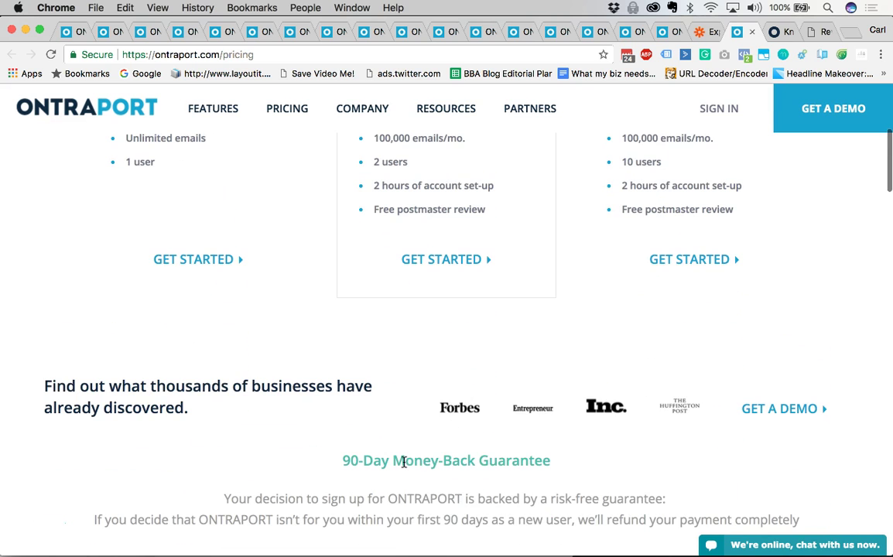
scroll(403, 461, "up", 3)
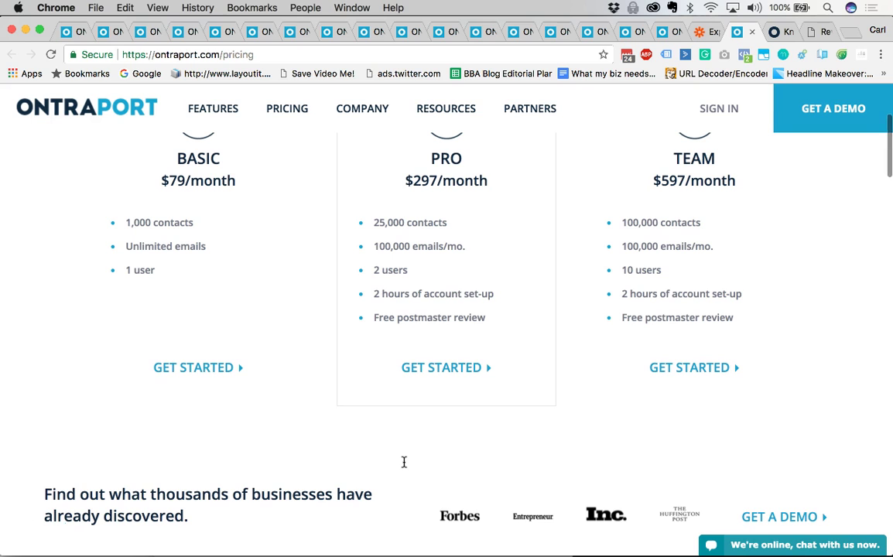
scroll(403, 462, "down", 4)
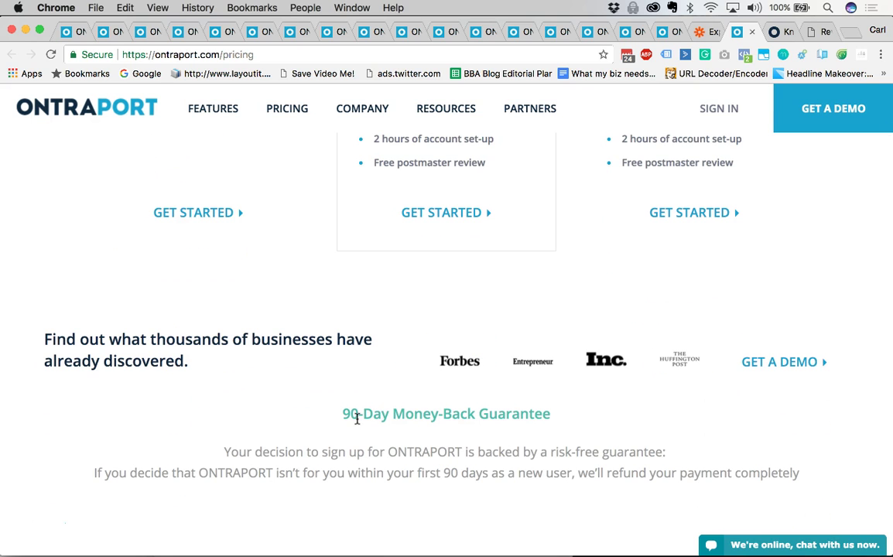
Examine the plan comparison table's pricing, limits and included features for the Basic, Pro and Team plans
scroll(357, 417, "down", 10)
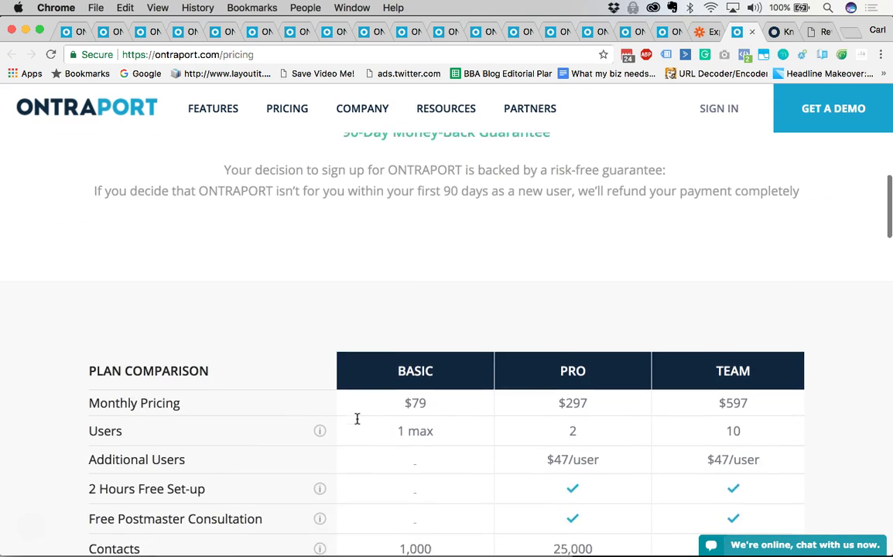
scroll(357, 417, "down", 4)
scroll(356, 386, "up", 1)
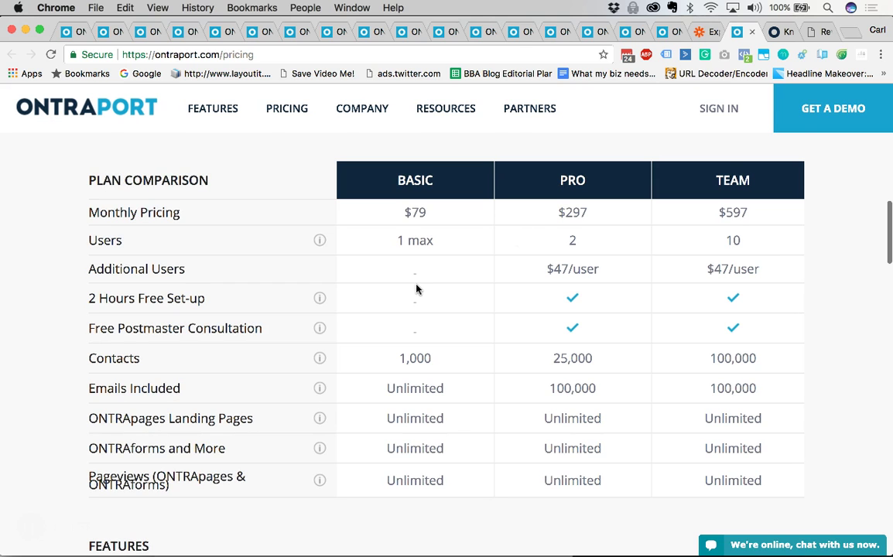
scroll(416, 289, "down", 9)
scroll(416, 296, "down", 3)
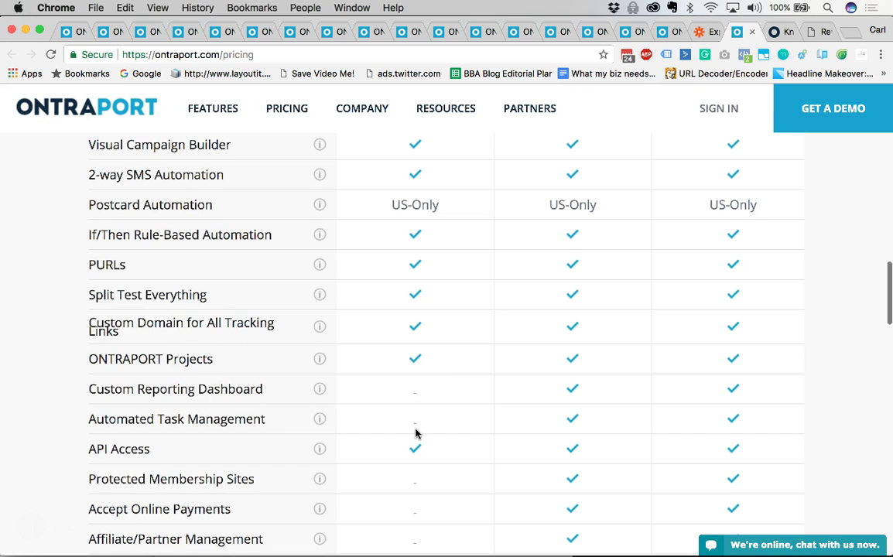
scroll(413, 387, "down", 2)
scroll(419, 349, "down", 4)
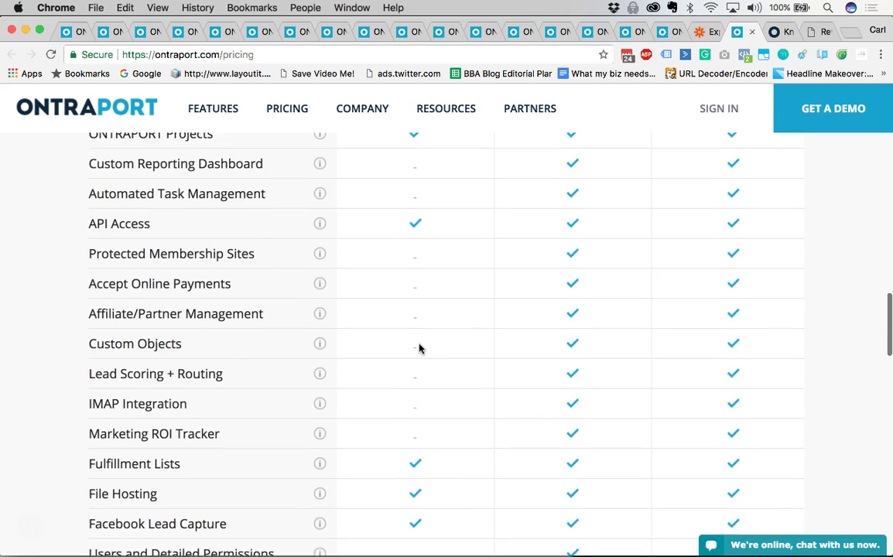
scroll(418, 349, "down", 1)
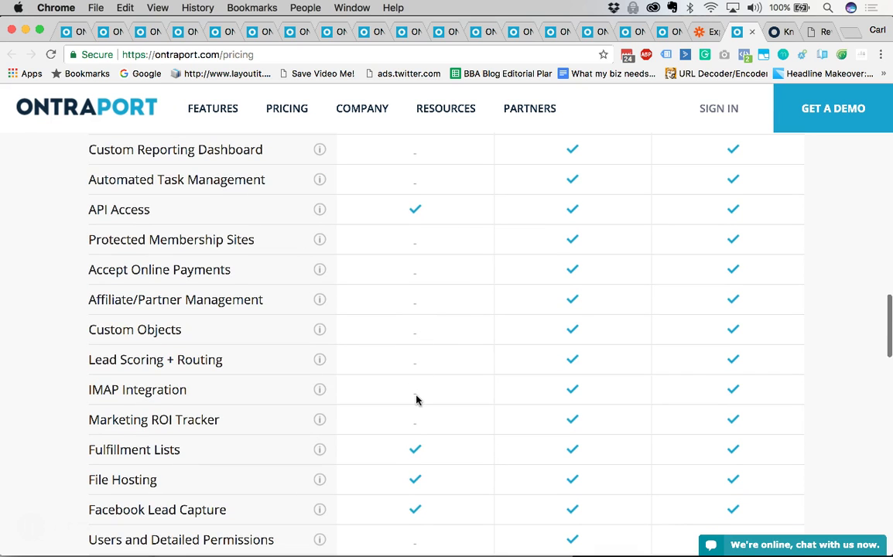
scroll(416, 401, "down", 5)
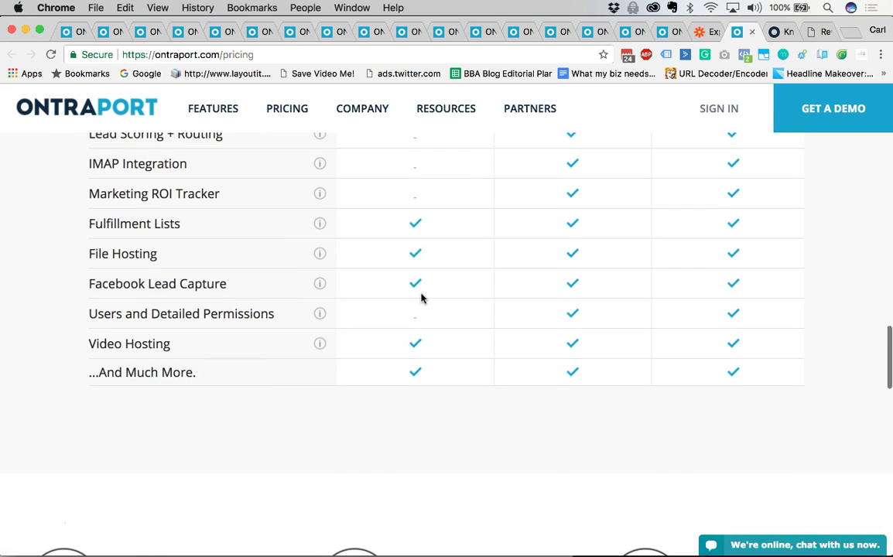
scroll(416, 334, "up", 20)
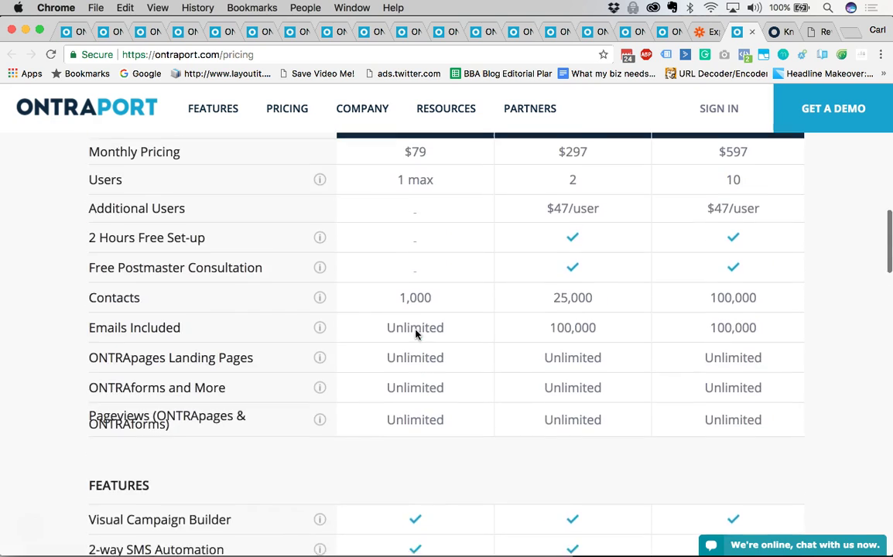
scroll(416, 334, "down", 8)
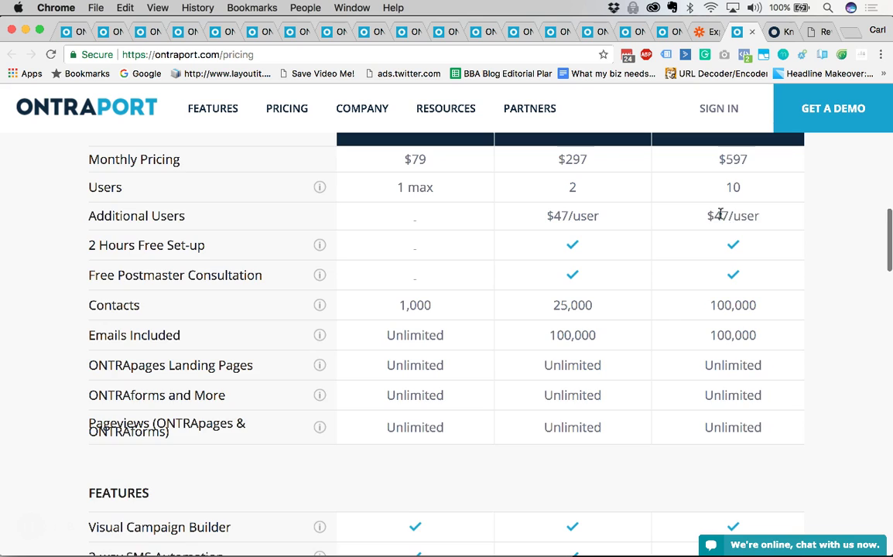
Review the Add-Ons section, highlighting the extra contacts and email messages offers and the email add-on's price, and clear the selection
scroll(698, 243, "down", 10)
scroll(697, 244, "down", 8)
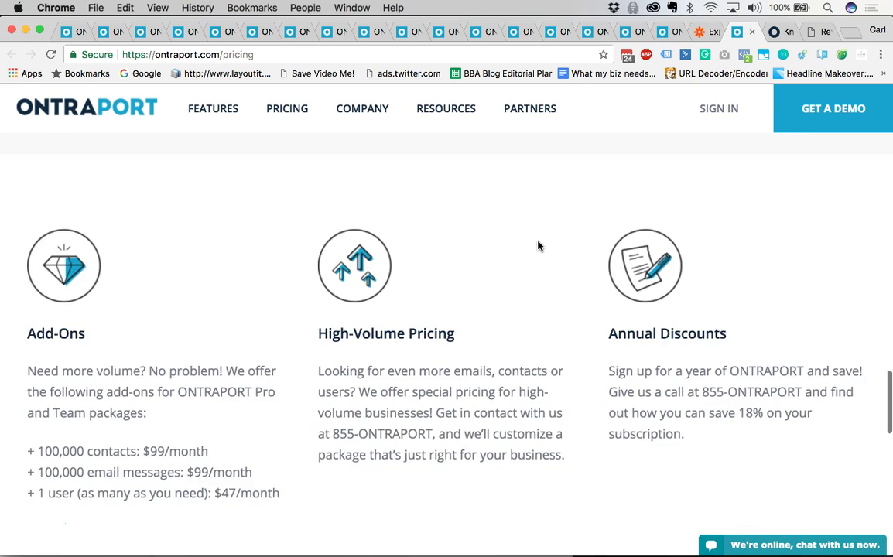
scroll(539, 246, "down", 1)
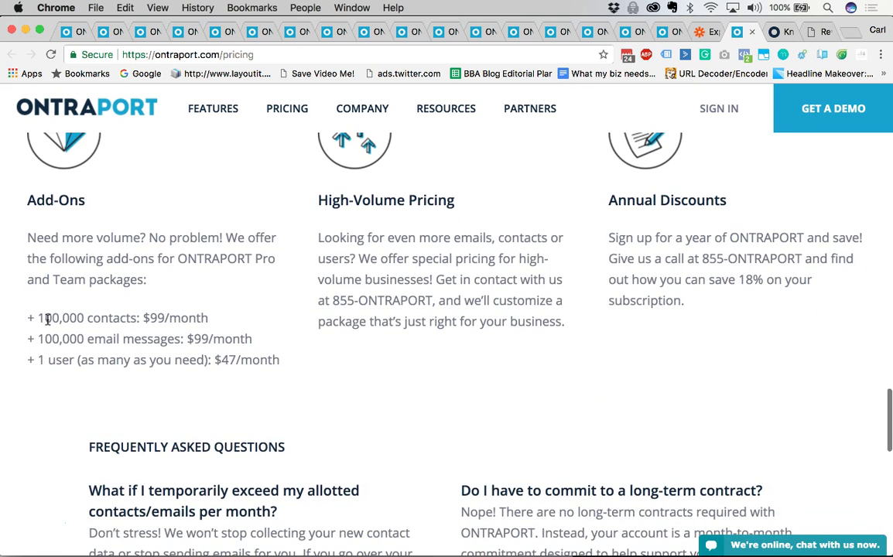
left_click_drag(44, 317, 142, 317)
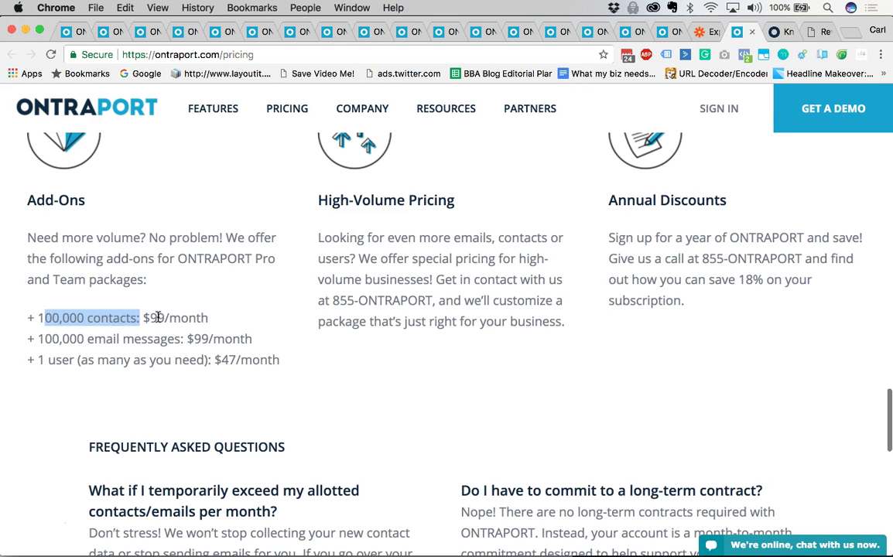
left_click_drag(40, 338, 87, 338)
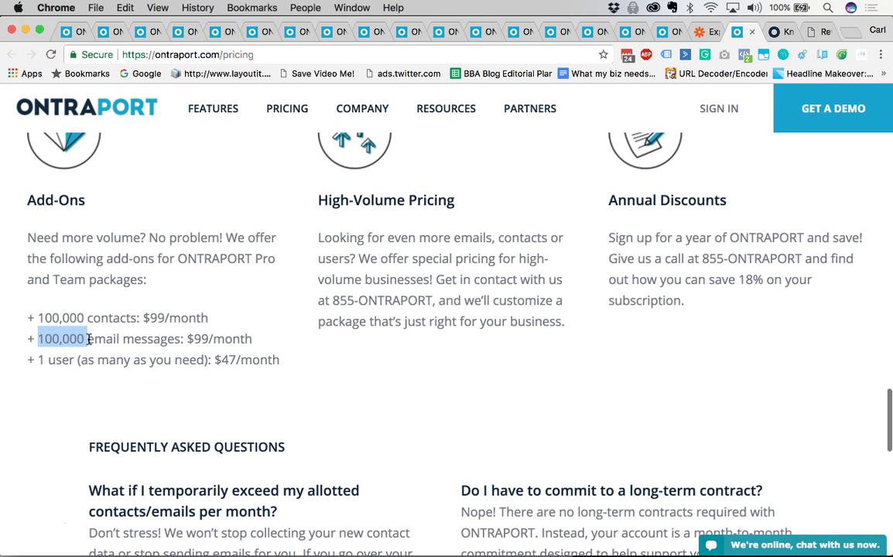
left_click_drag(187, 339, 207, 341)
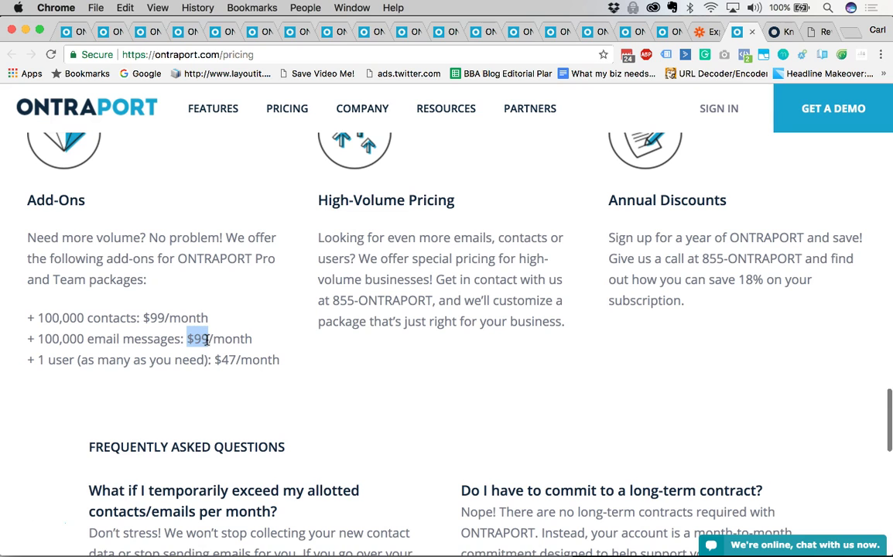
left_click(238, 335)
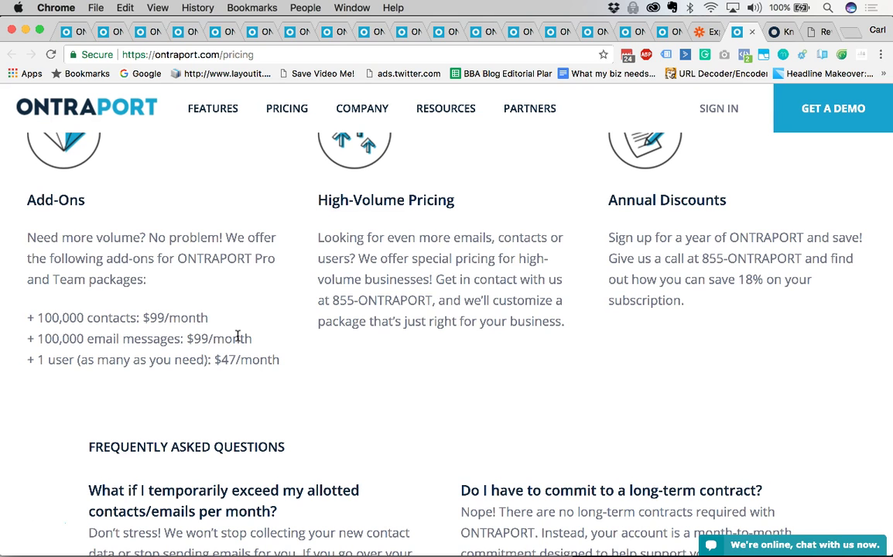
scroll(237, 336, "down", 1)
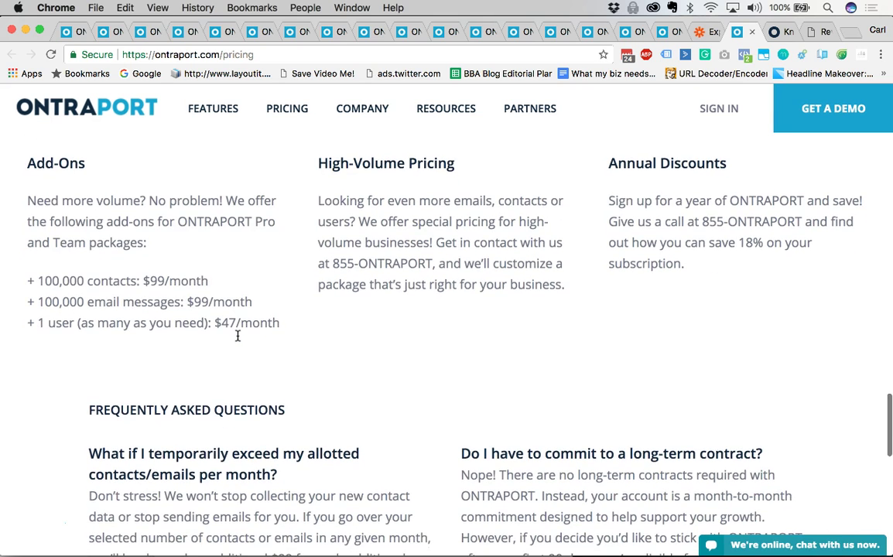
Switch to the open Ontraport Knowledge Base page and look through its topics, Best Practices and New Features sections
left_click(784, 32)
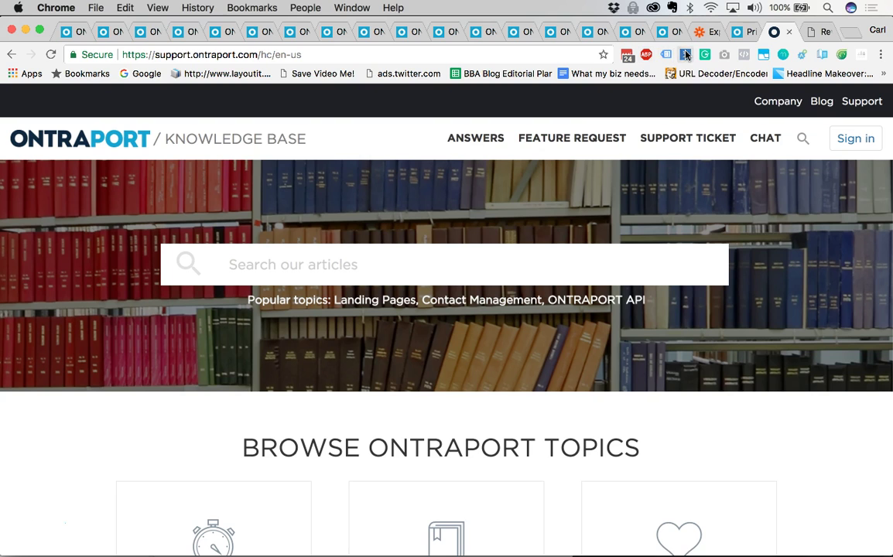
scroll(420, 348, "down", 2)
scroll(289, 291, "down", 6)
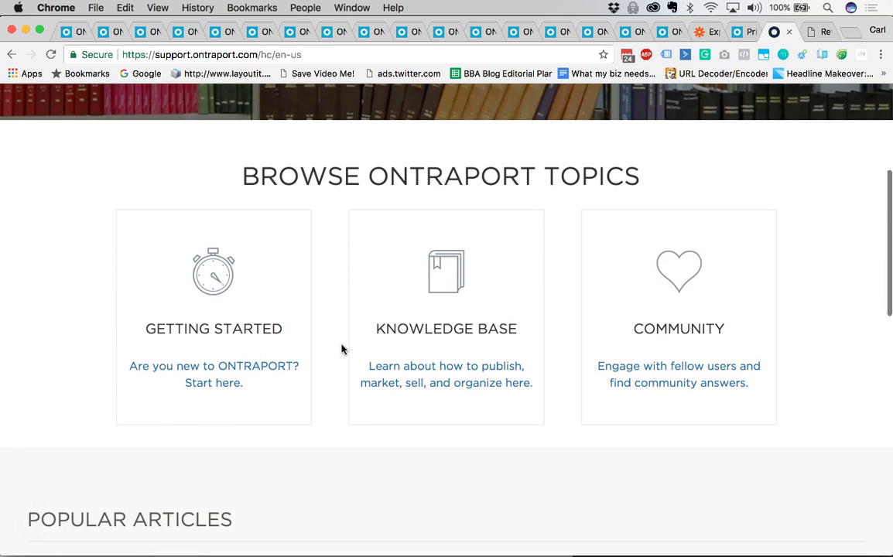
scroll(341, 350, "down", 4)
scroll(341, 350, "down", 12)
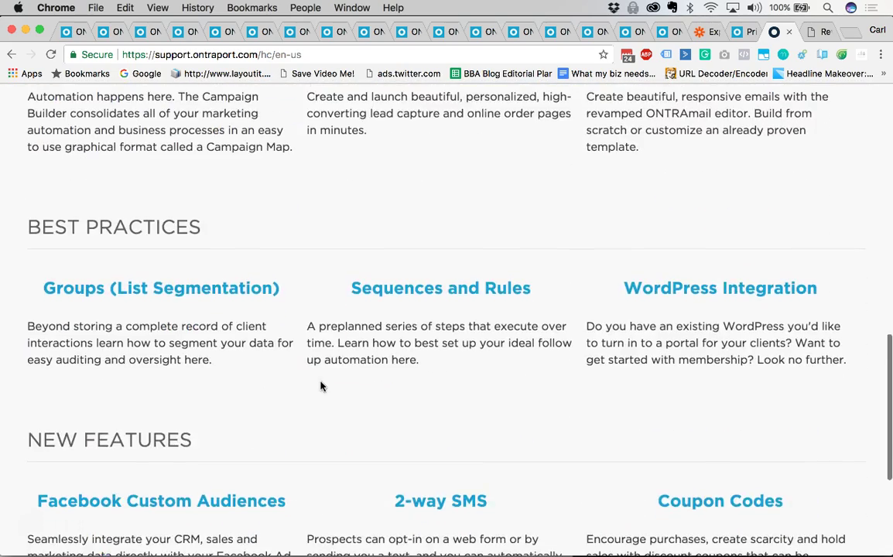
scroll(321, 386, "down", 6)
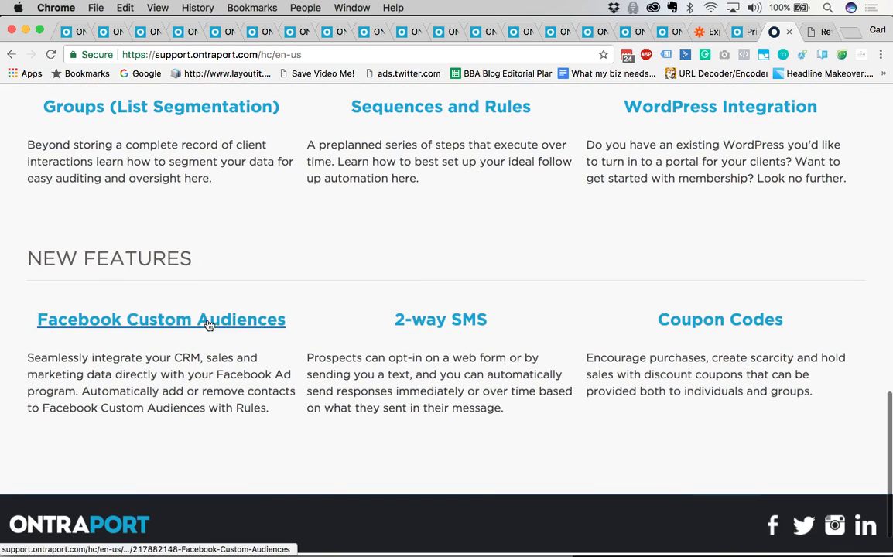
Open the Facebook Custom Audiences article and skim its introduction and section list
left_click(173, 328)
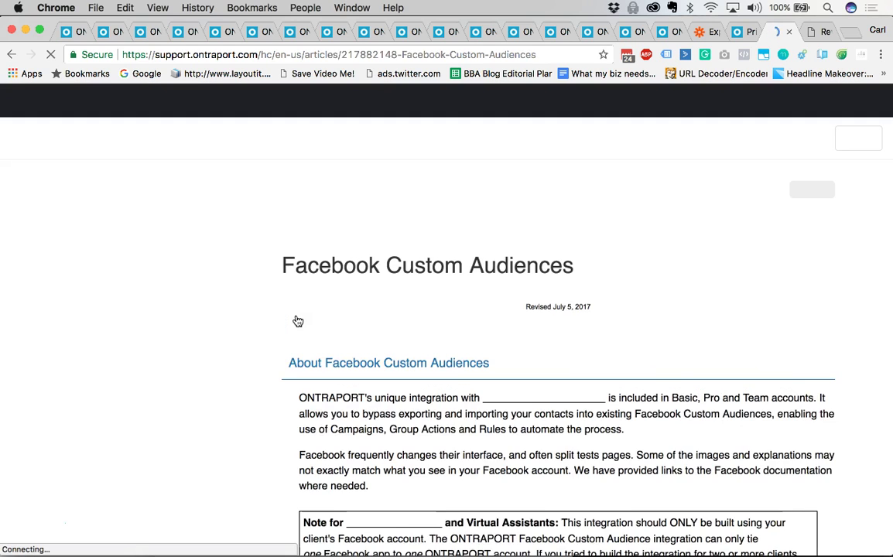
scroll(425, 424, "down", 2)
scroll(425, 424, "down", 15)
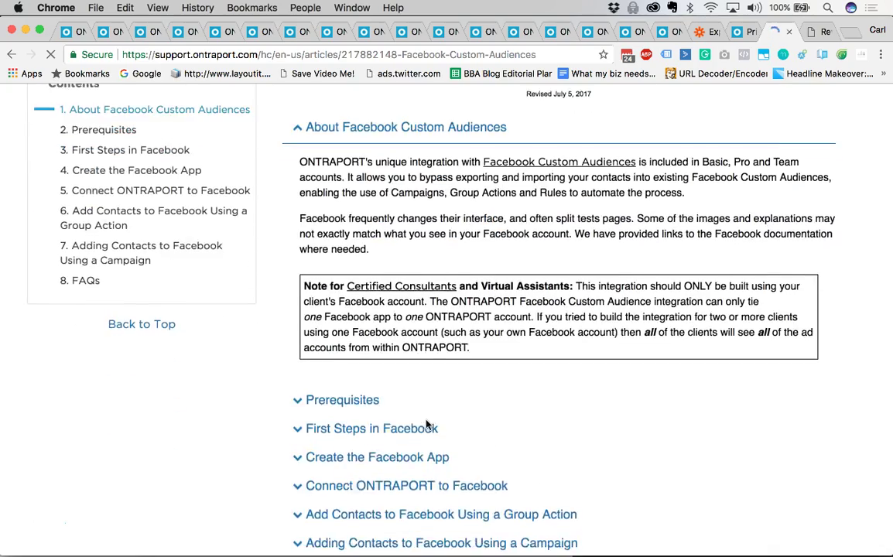
scroll(424, 424, "up", 15)
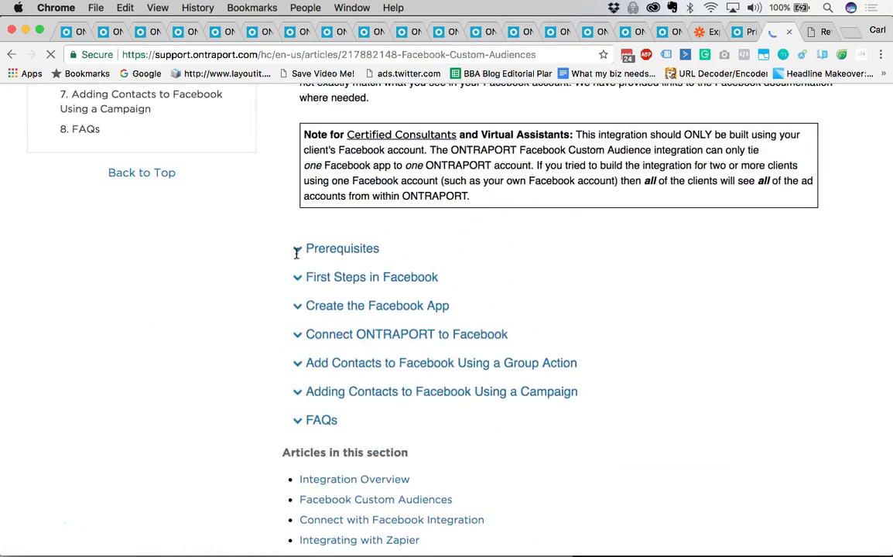
Expand, view and collapse the Prerequisites, First Steps in Facebook and Create the Facebook App sections in turn
left_click(299, 249)
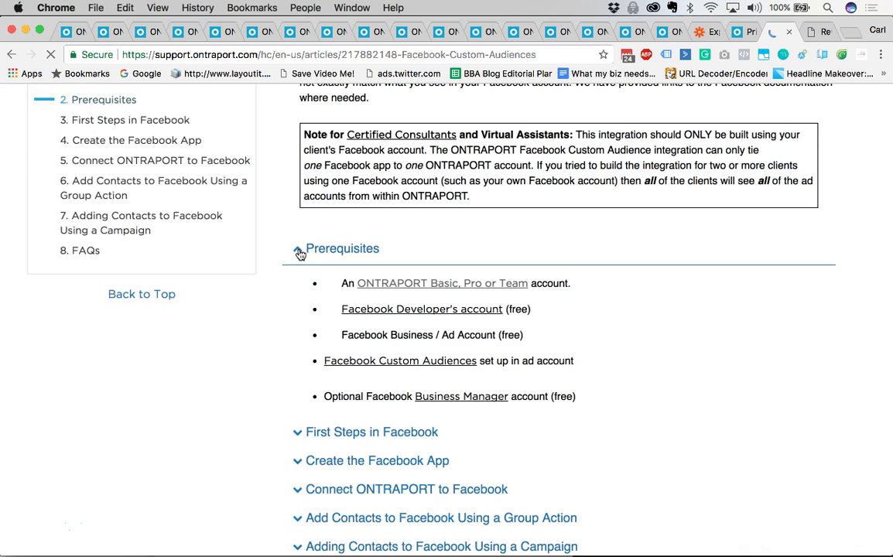
left_click(302, 255)
left_click(301, 281)
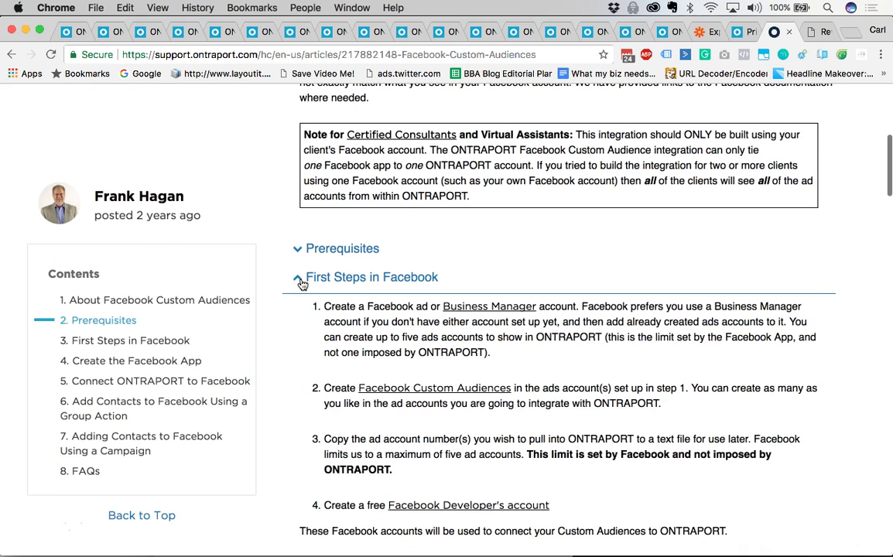
left_click(301, 281)
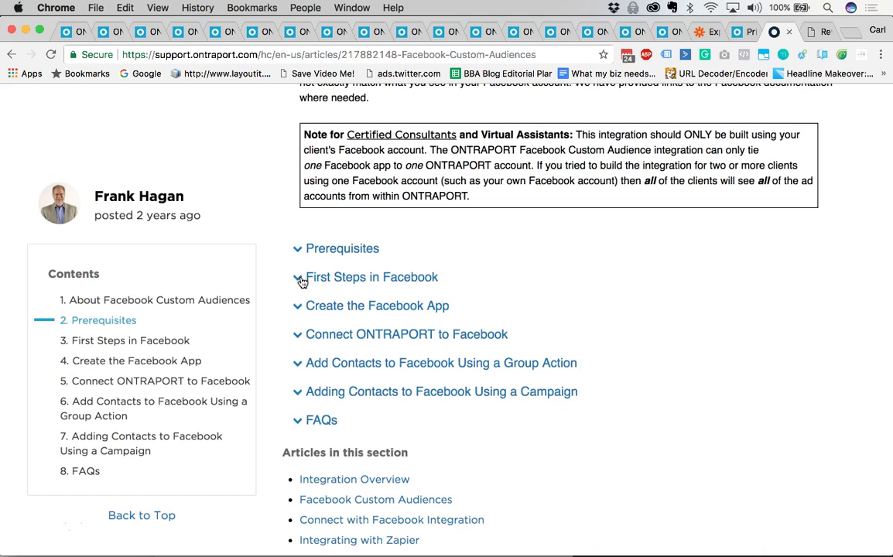
left_click(301, 304)
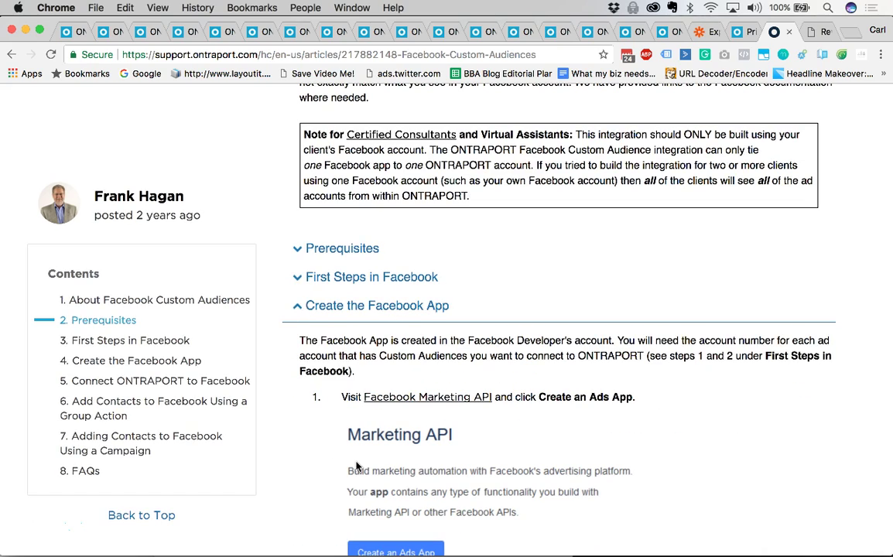
scroll(357, 465, "down", 5)
scroll(356, 465, "up", 4)
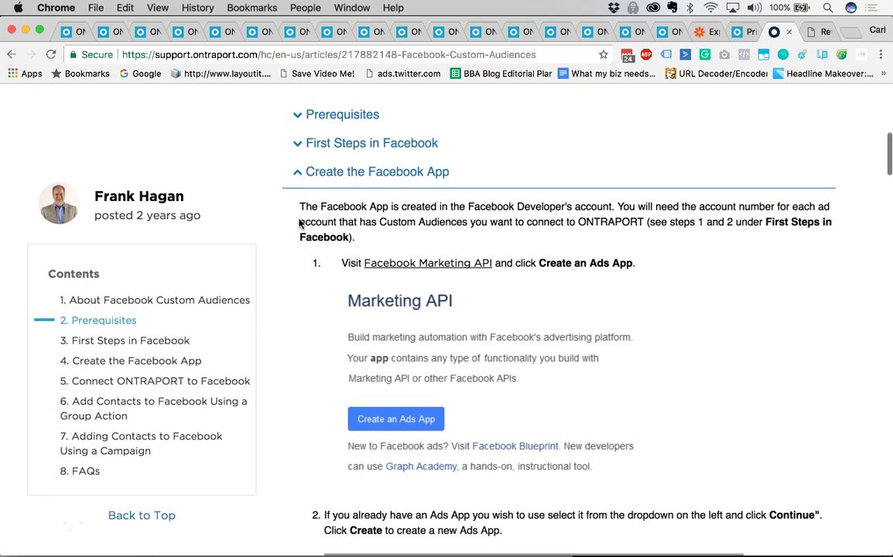
left_click(298, 176)
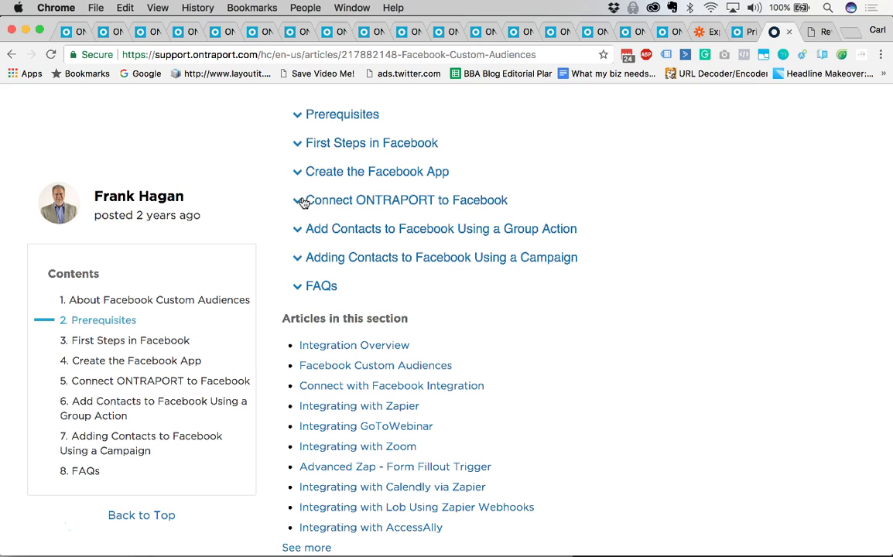
Expand and collapse the article sections on connecting ONTRAPORT to Facebook and adding contacts using a group action and a campaign
scroll(303, 202, "up", 1)
left_click(301, 227)
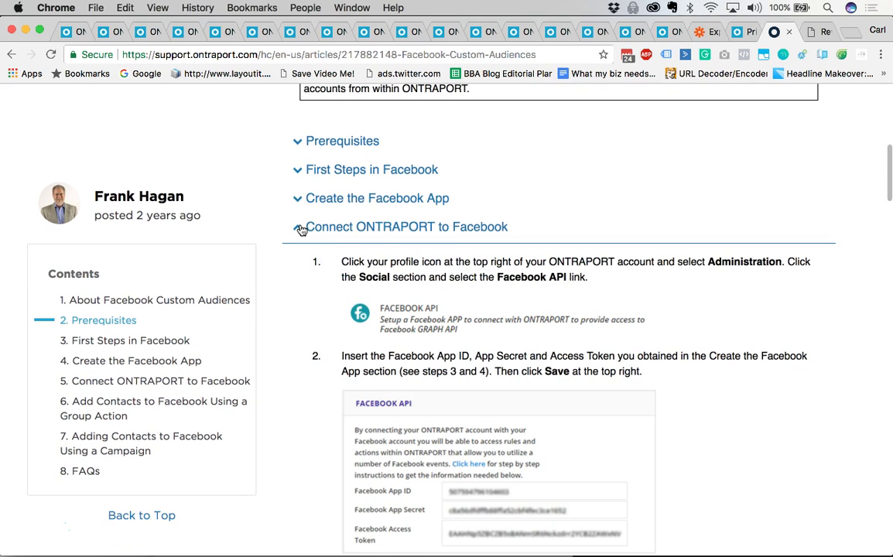
left_click(301, 228)
left_click(301, 255)
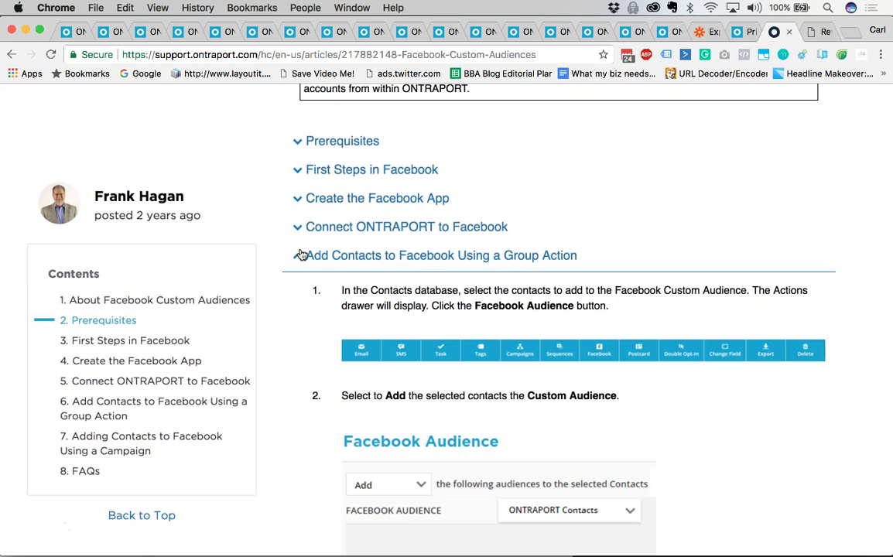
left_click(301, 256)
left_click(301, 284)
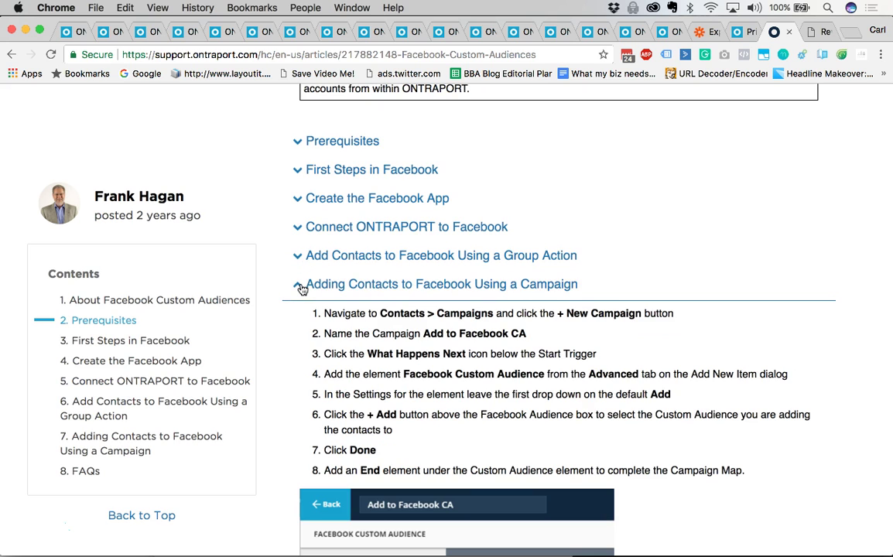
left_click(301, 285)
Open the Integrating GoToWebinar article from the related articles, skim its setup instructions and return to its beginning
scroll(303, 359, "down", 3)
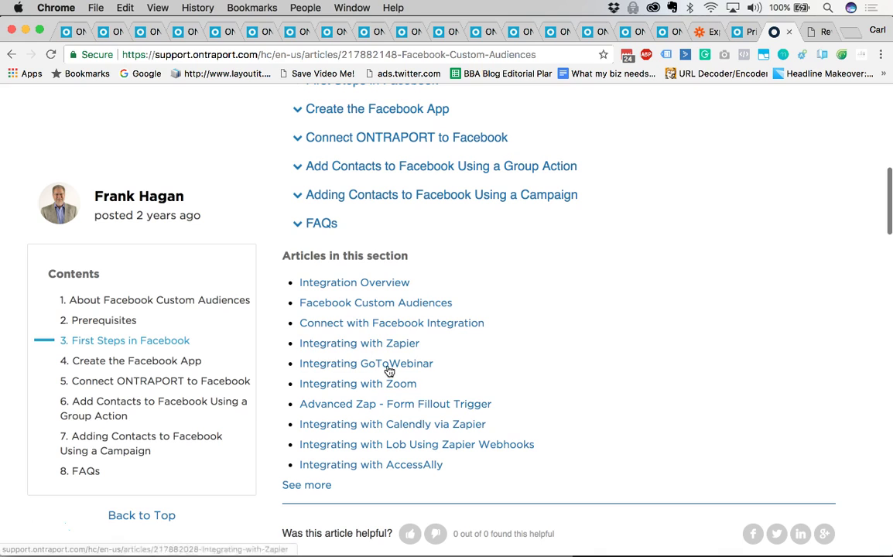
left_click(371, 366)
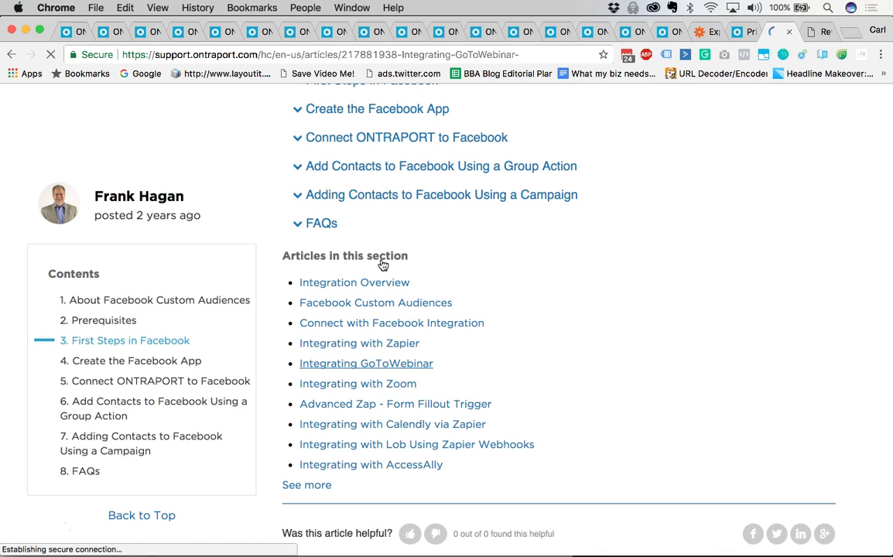
scroll(392, 354, "down", 5)
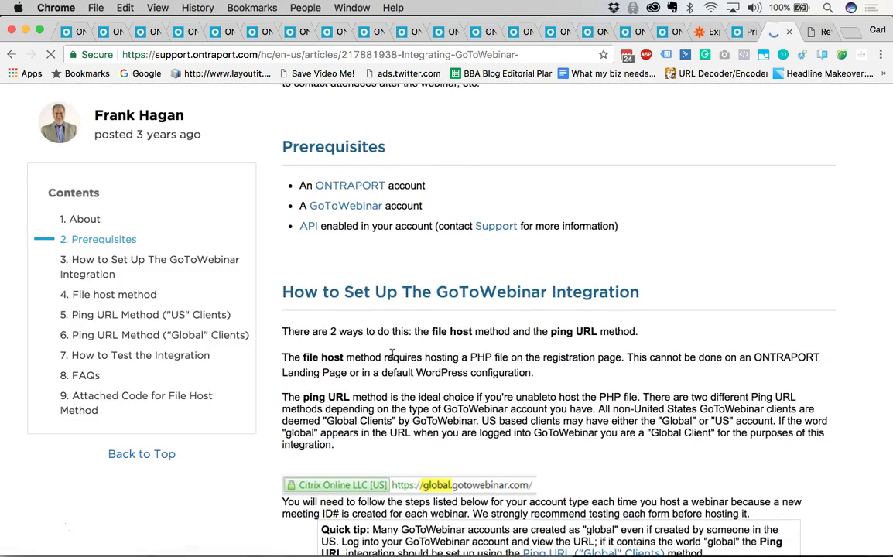
scroll(392, 354, "down", 6)
scroll(392, 355, "down", 3)
scroll(392, 354, "up", 15)
scroll(392, 354, "up", 3)
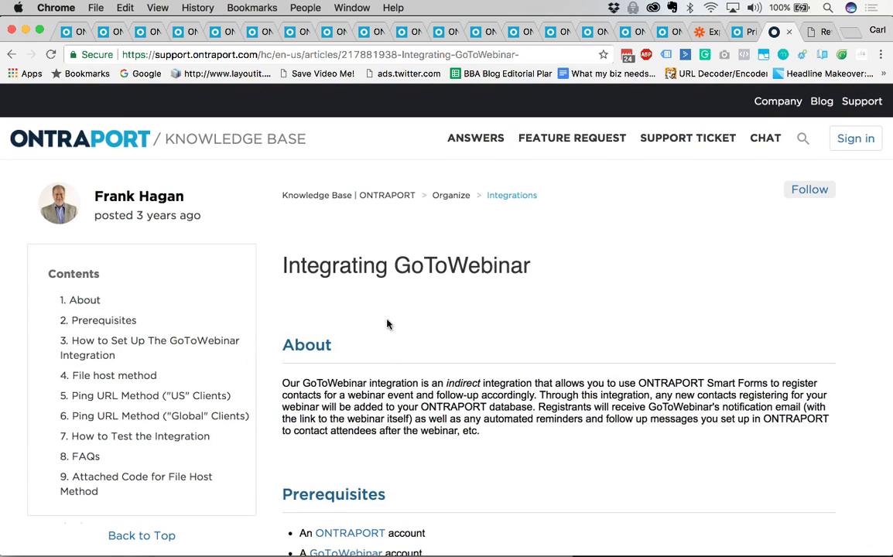
Open the Knowledge Base home page and look over its browse topics and popular articles
left_click(332, 198)
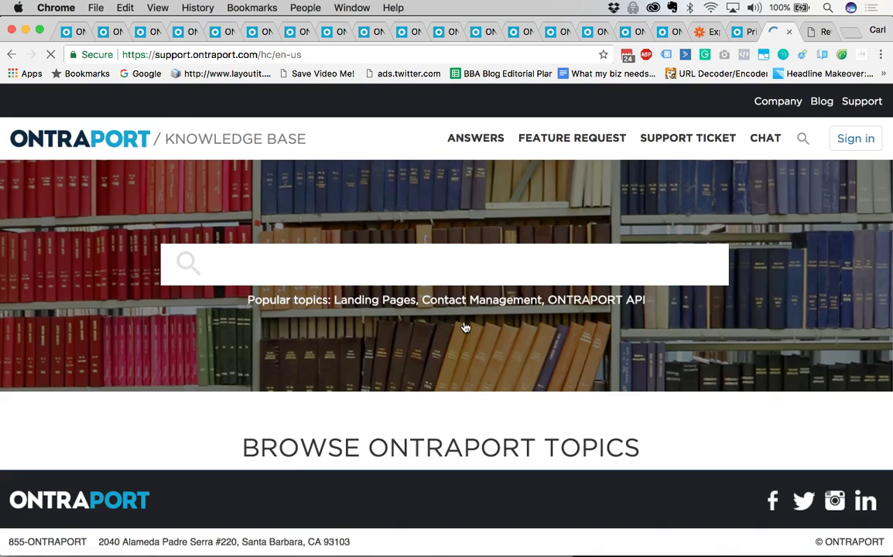
scroll(433, 433, "down", 5)
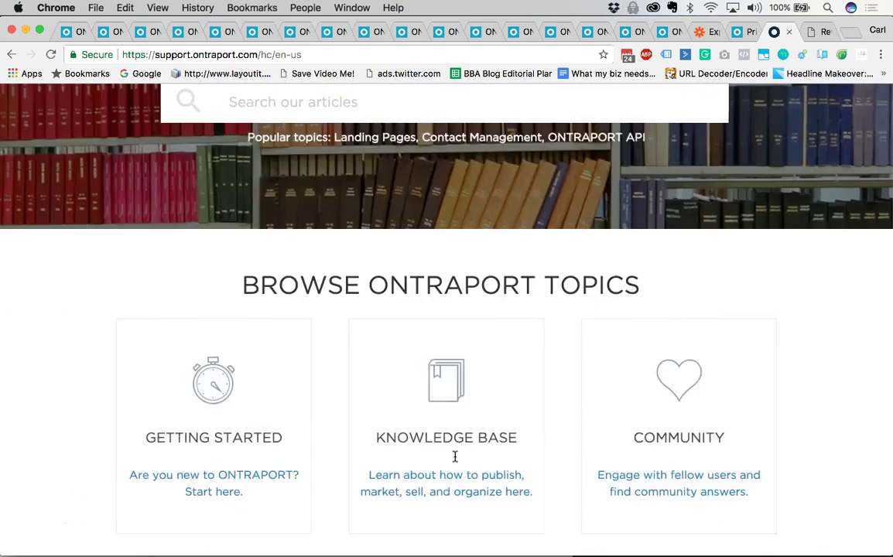
scroll(331, 329, "down", 3)
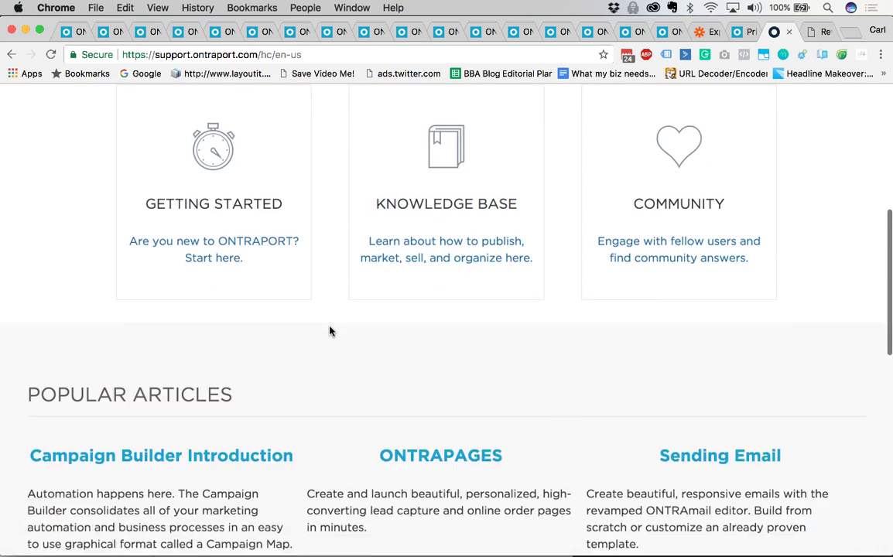
scroll(329, 331, "up", 4)
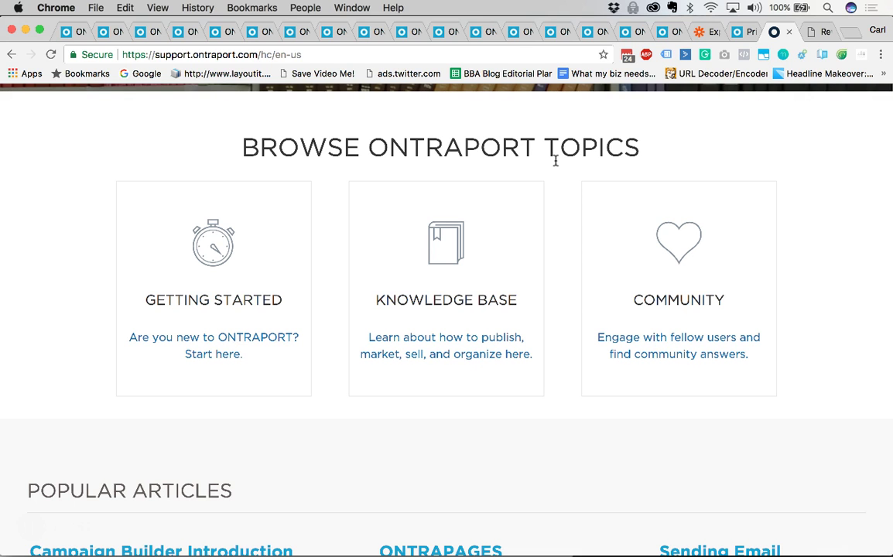
scroll(555, 160, "up", 5)
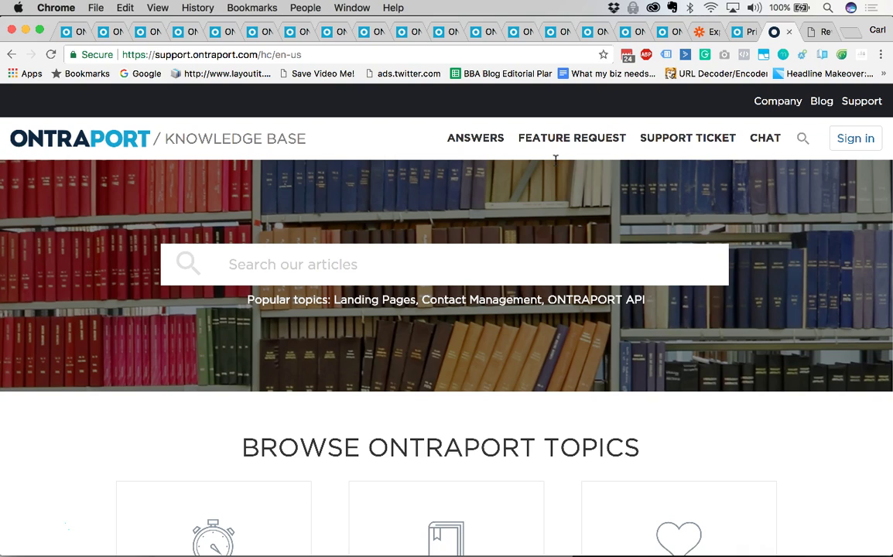
Switch to the Zapier explore page and compare Ontraport's available triggers and actions
left_click(812, 33)
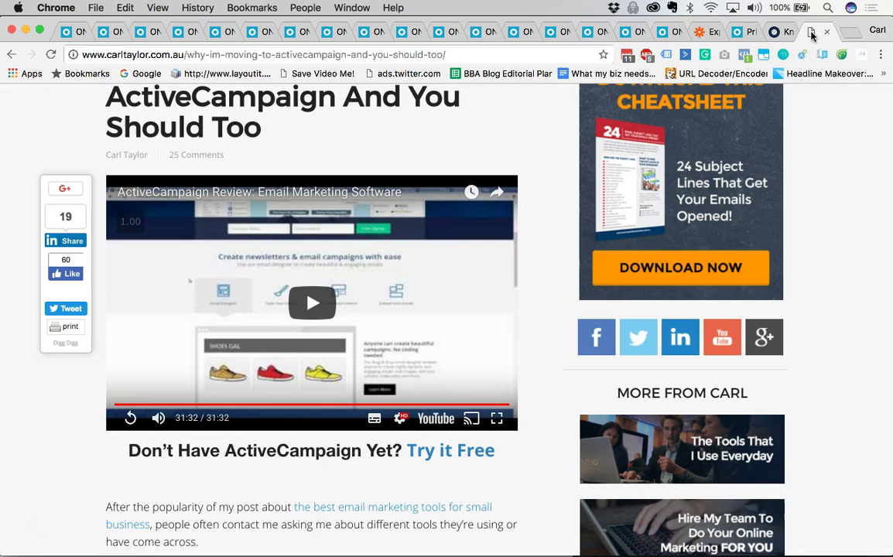
left_click(777, 32)
left_click(738, 32)
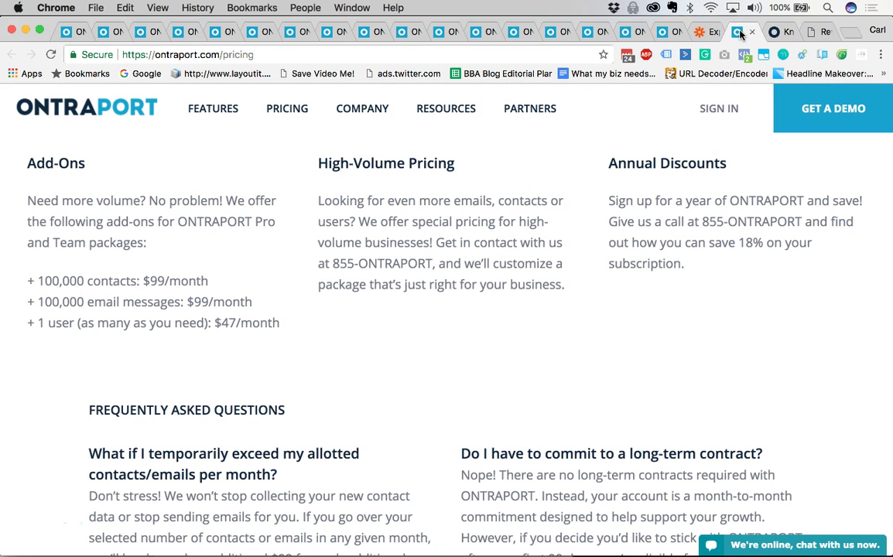
left_click(706, 31)
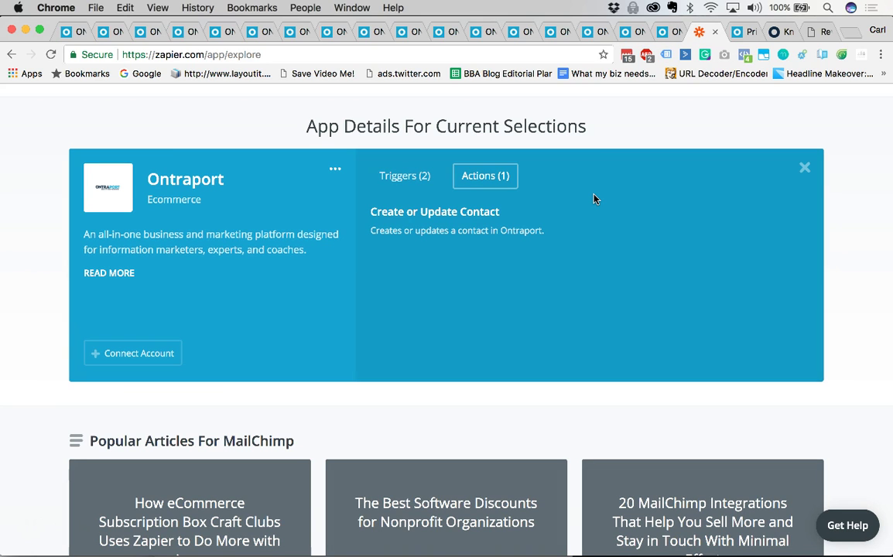
left_click(407, 193)
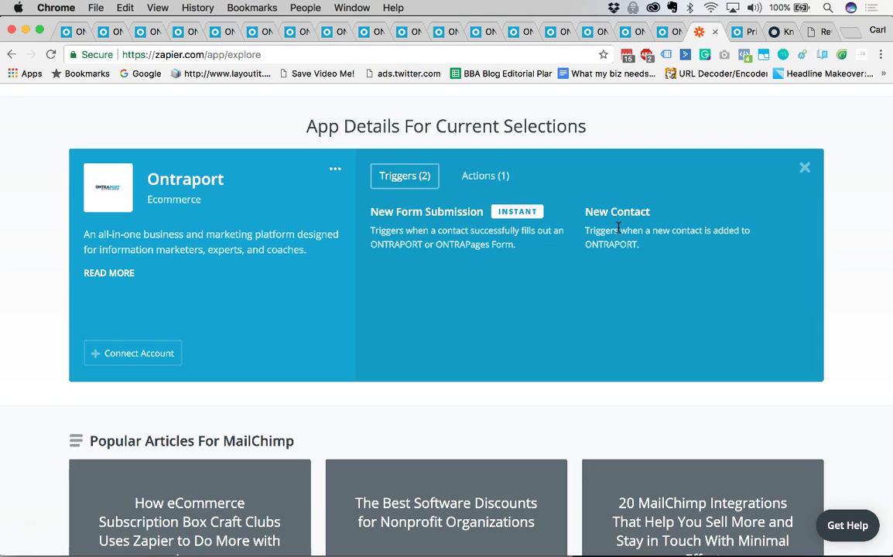
left_click(486, 176)
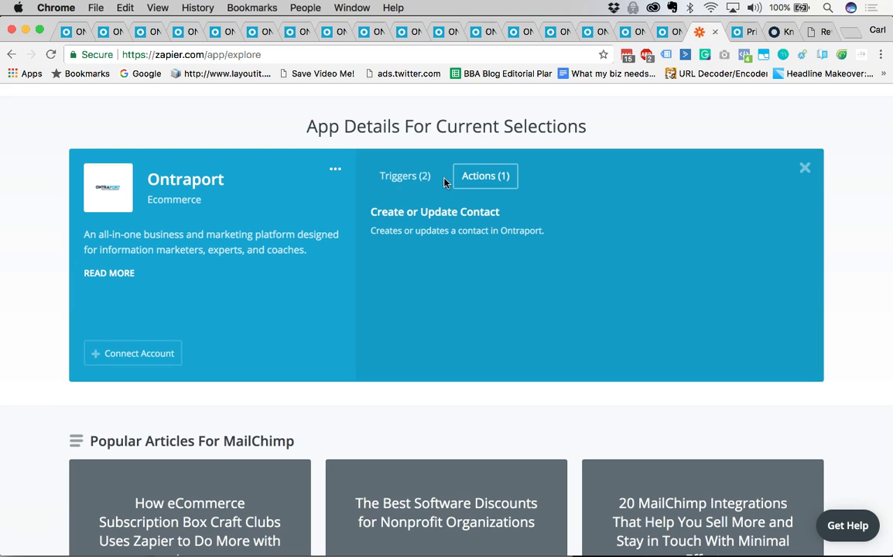
left_click(402, 180)
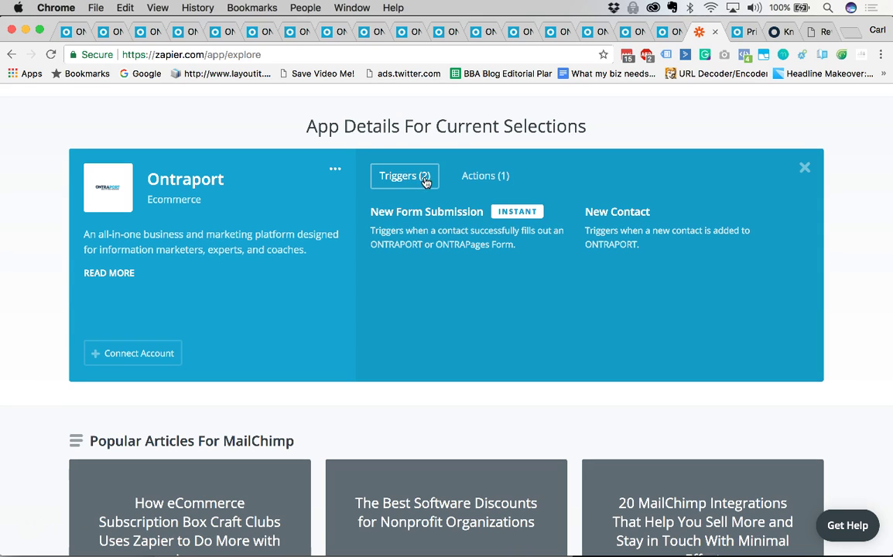
left_click(473, 180)
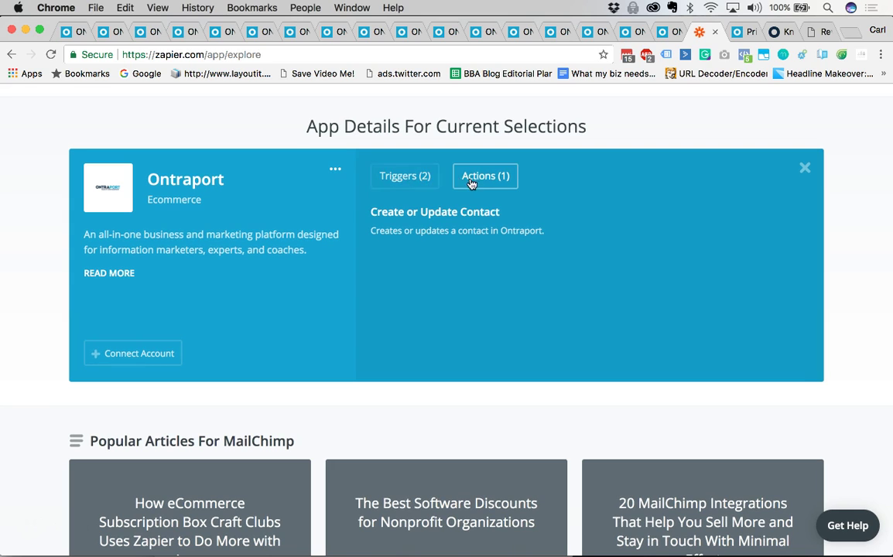
left_click(411, 180)
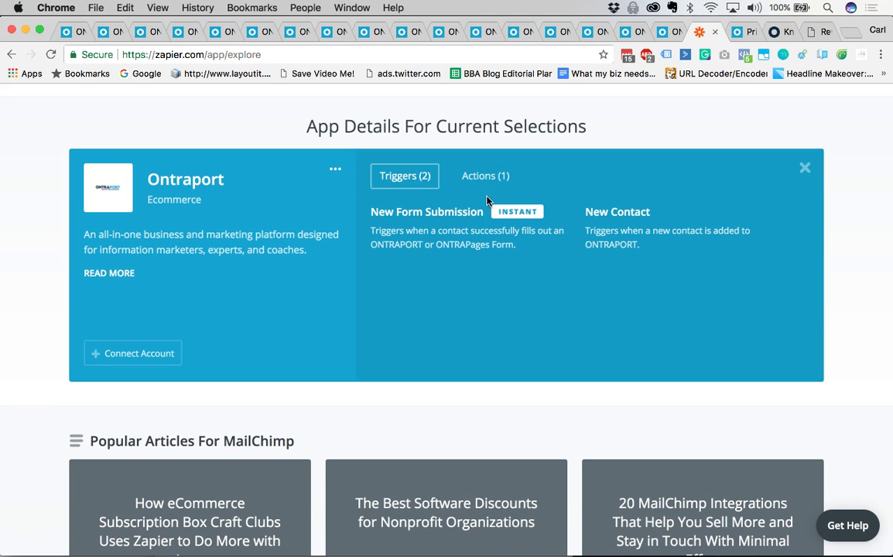
left_click(481, 177)
left_click(411, 178)
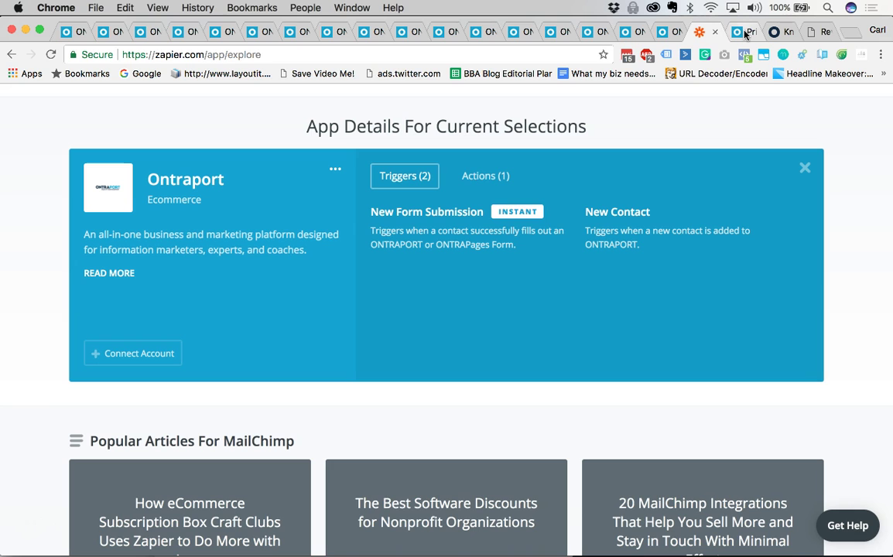
Return to the Ontraport Knowledge Base, search for "integrations" and open the Integration Overview article
left_click(777, 32)
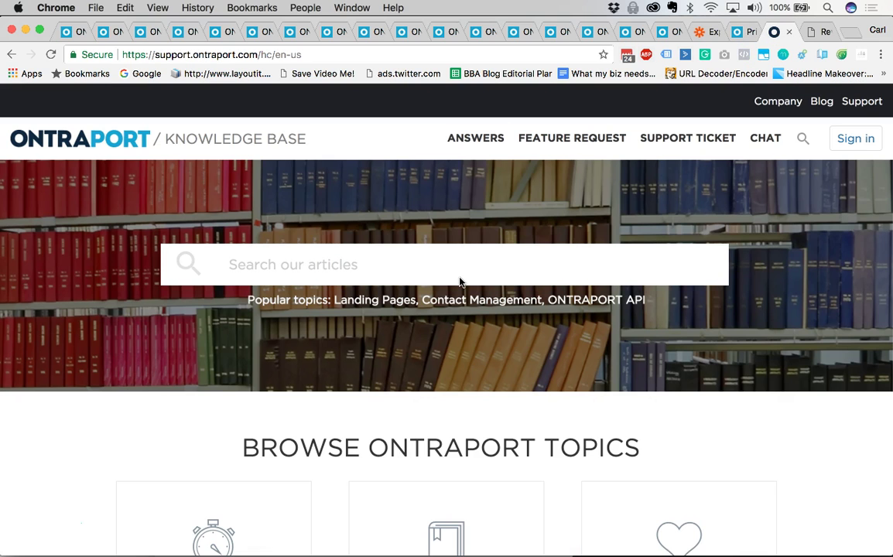
type("integrations")
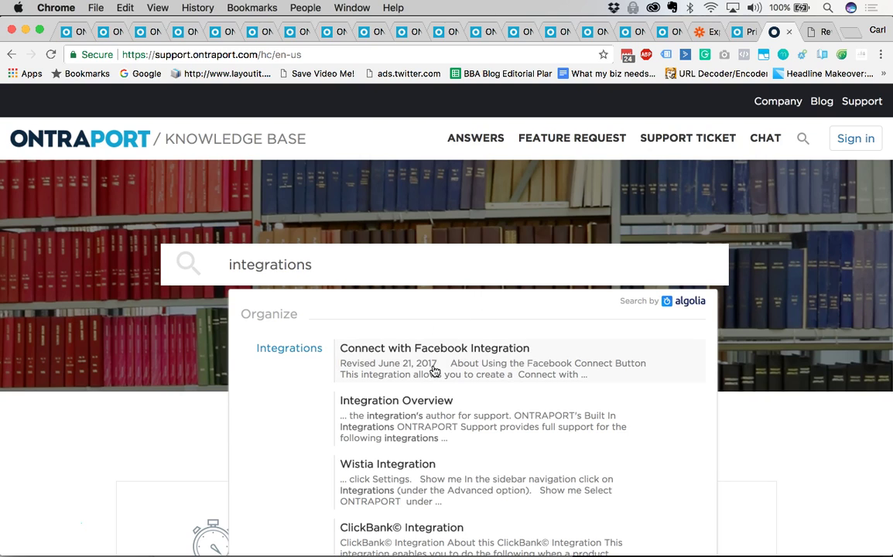
left_click(439, 403)
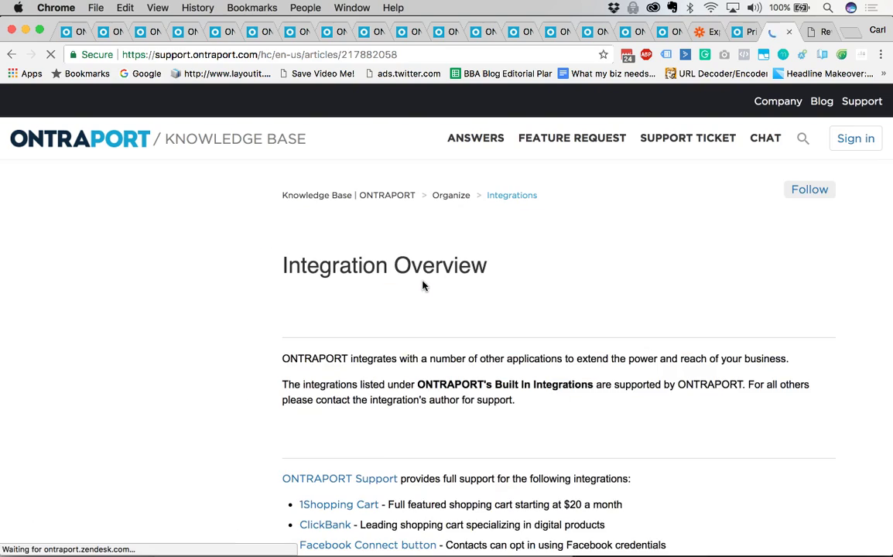
Review the article's built-in, accounting, API helper and appointment integrations
scroll(422, 286, "down", 7)
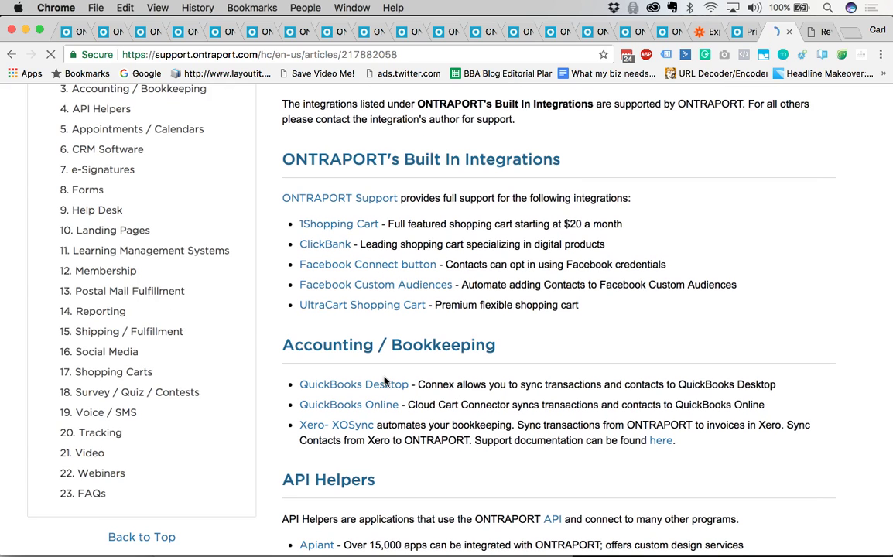
scroll(413, 444, "down", 4)
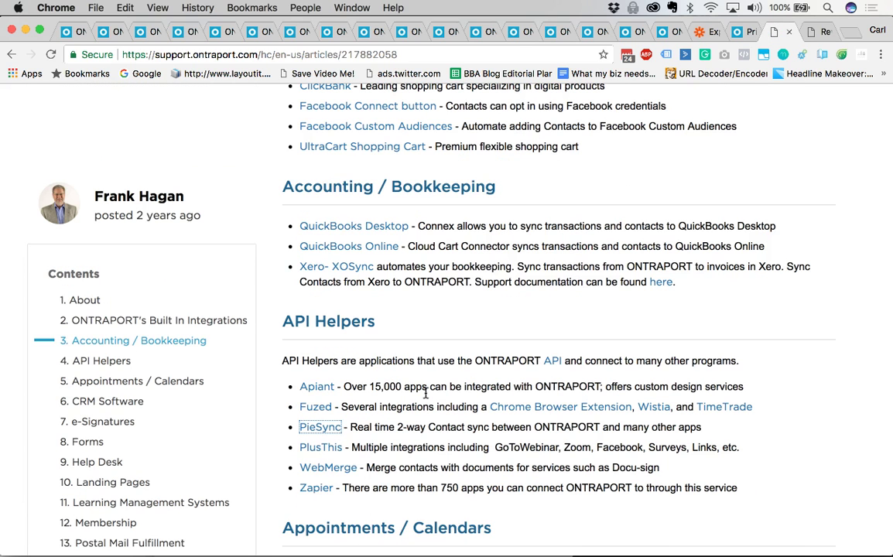
scroll(423, 395, "down", 2)
scroll(426, 396, "down", 1)
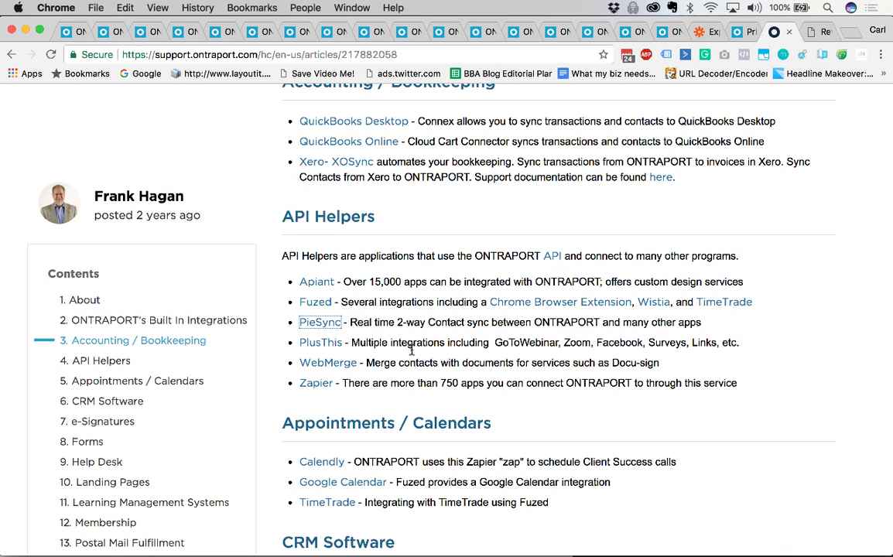
scroll(412, 350, "down", 4)
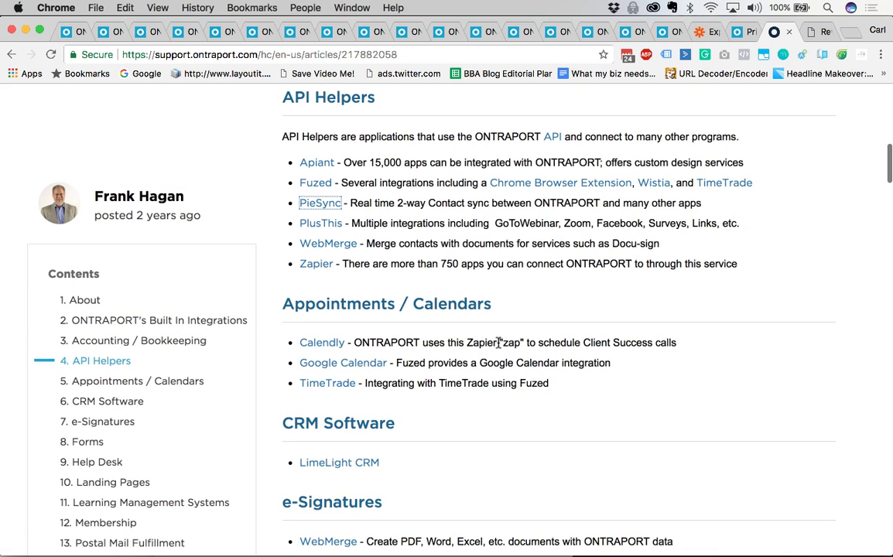
scroll(406, 401, "down", 2)
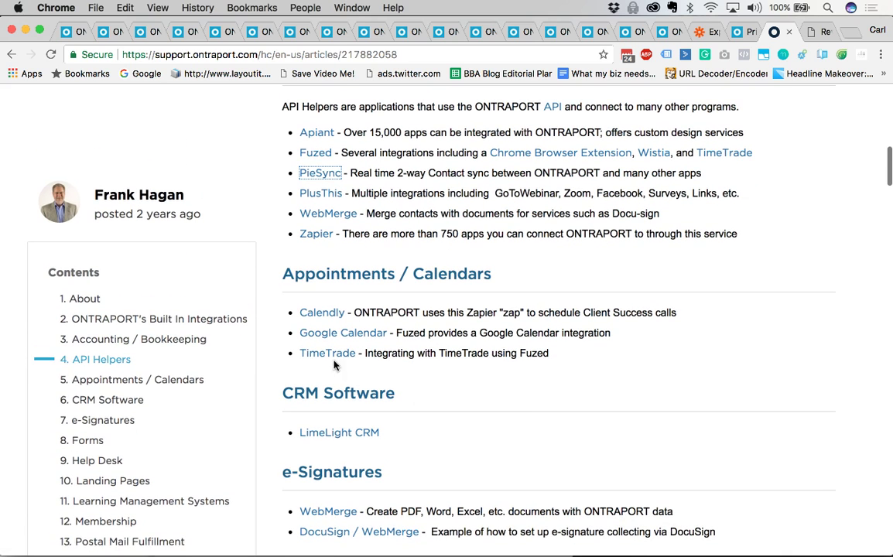
Review the article's CRM, e-signature, forms, help desk and landing page integrations
scroll(395, 420, "down", 5)
scroll(394, 420, "down", 4)
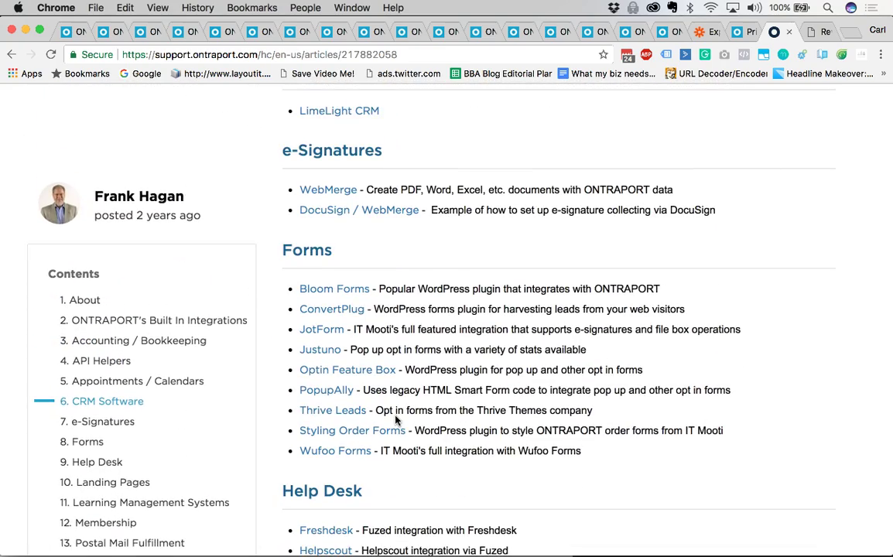
scroll(396, 419, "down", 4)
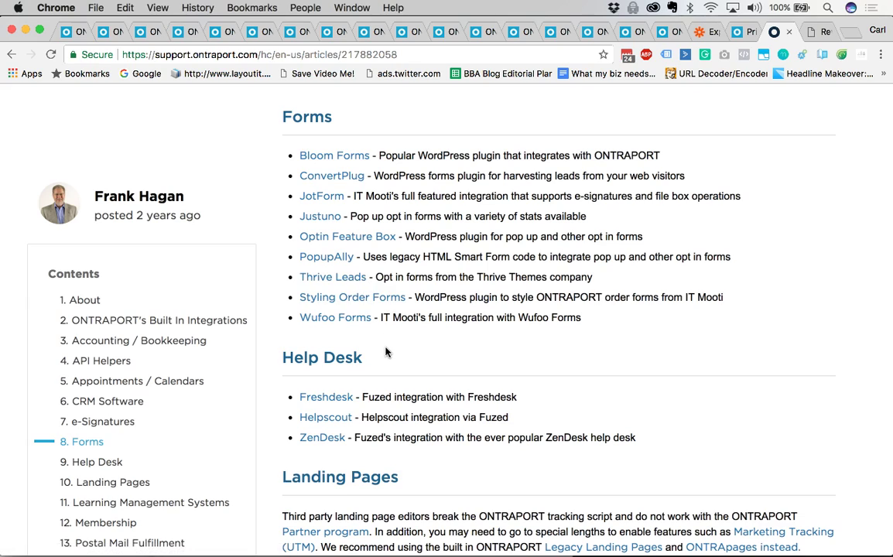
scroll(386, 352, "down", 4)
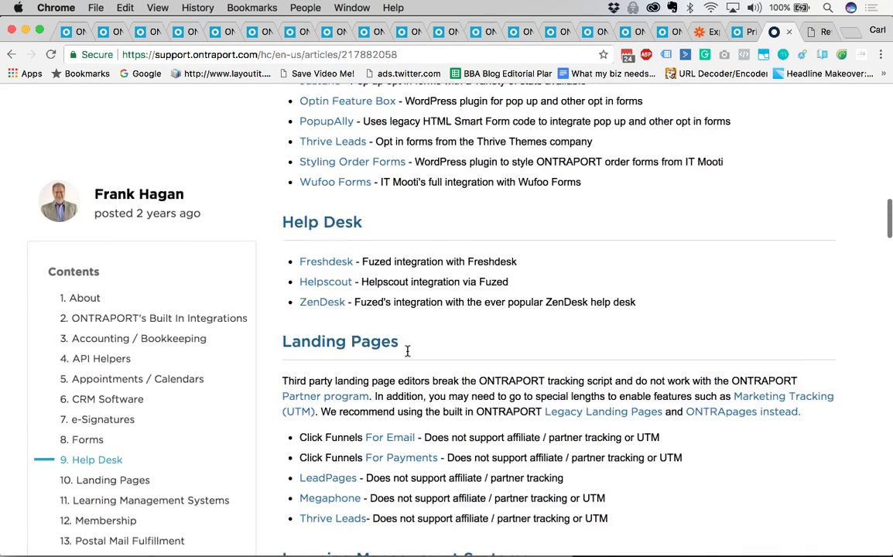
scroll(407, 352, "down", 4)
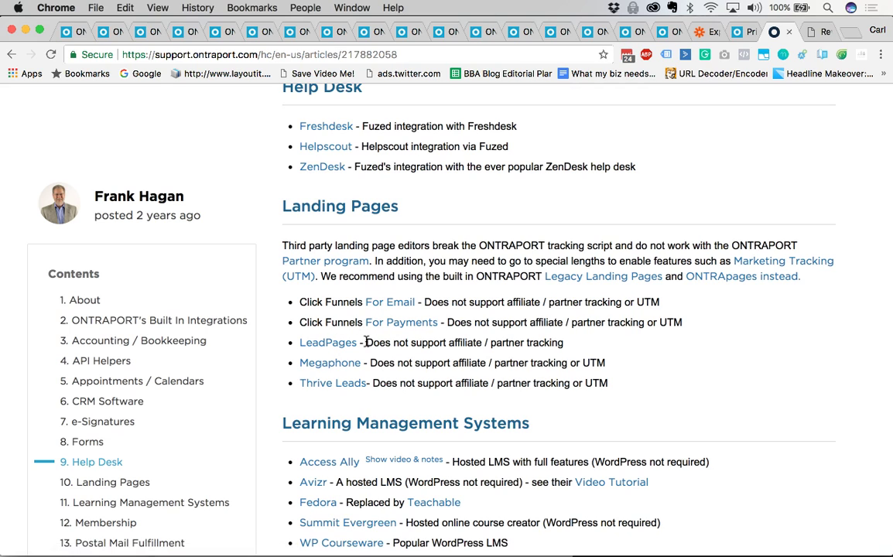
Highlight the LeadPages note about affiliate / partner tracking twice, clearing the selection each time
left_click_drag(365, 342, 563, 343)
left_click(577, 348)
left_click_drag(367, 343, 551, 346)
left_click(415, 360)
Review the integrations from Learning Management Systems through Social Media and return to the article's beginning
scroll(415, 360, "down", 1)
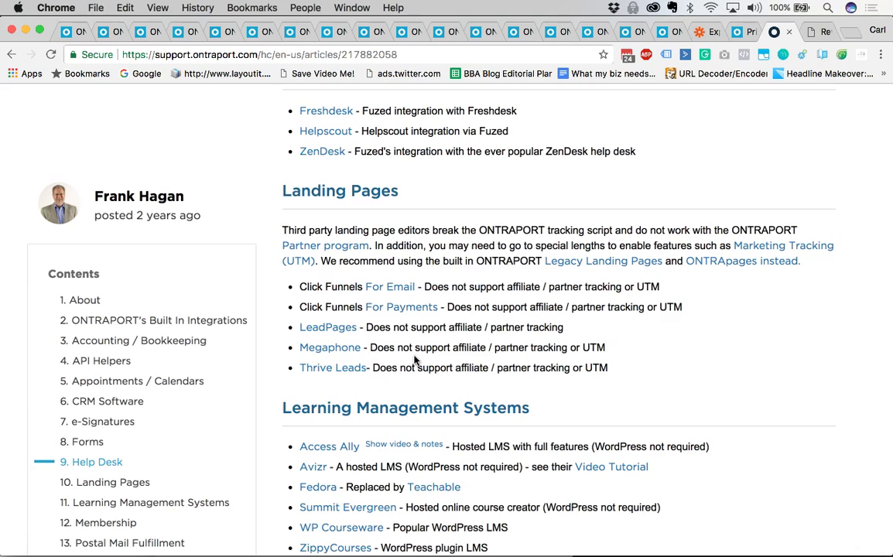
scroll(414, 360, "down", 3)
scroll(414, 360, "down", 5)
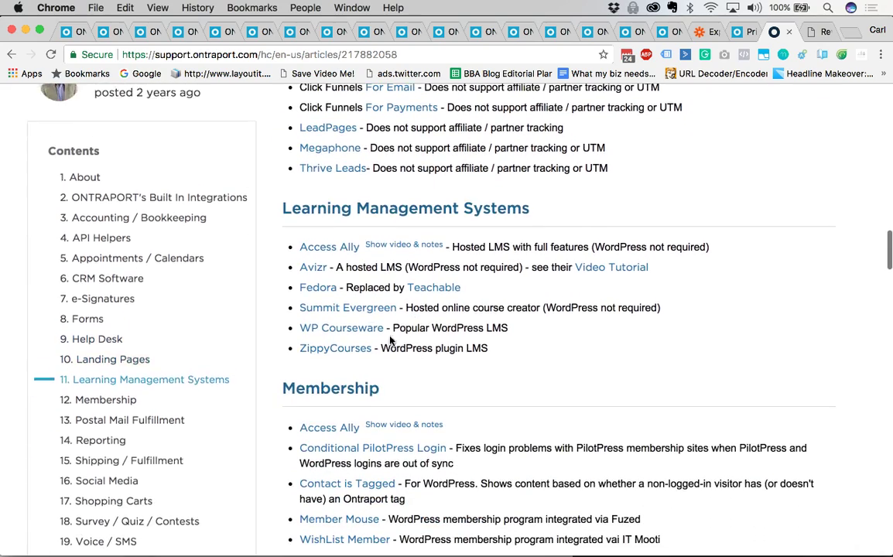
scroll(418, 327, "down", 6)
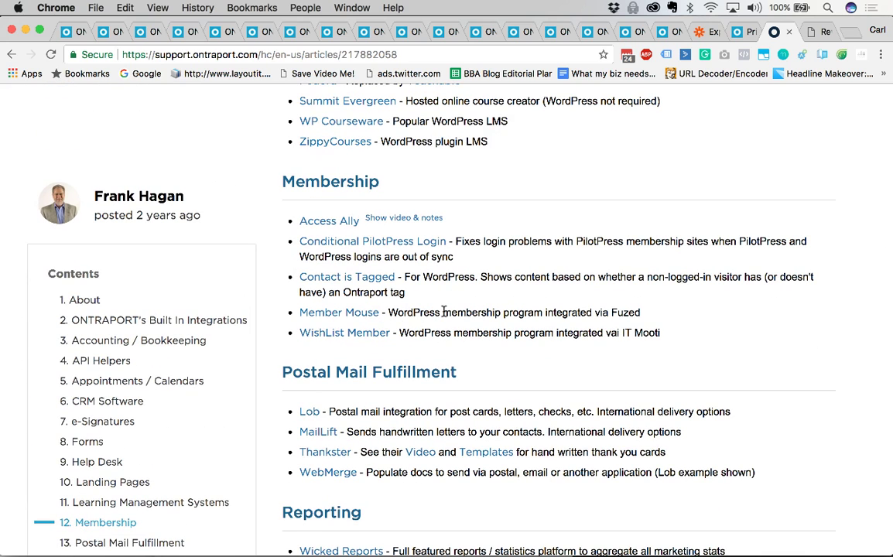
scroll(443, 312, "down", 5)
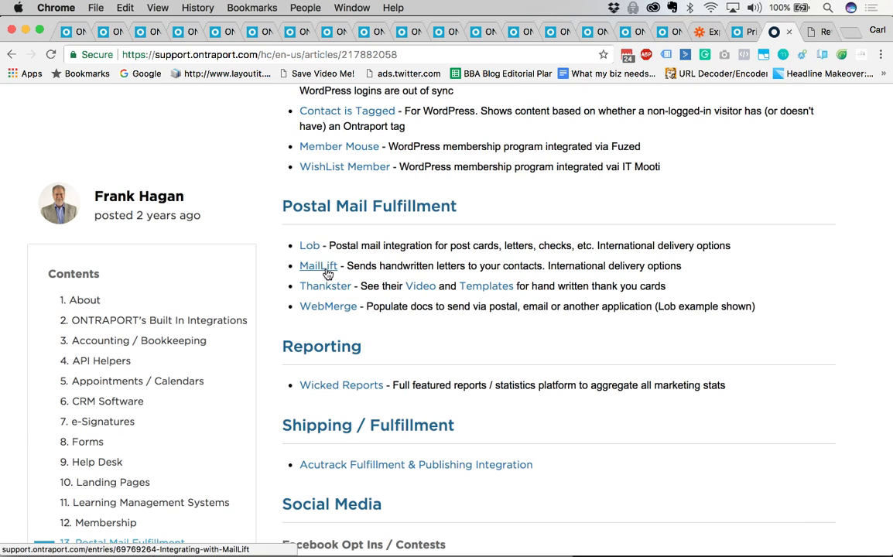
scroll(368, 339, "down", 4)
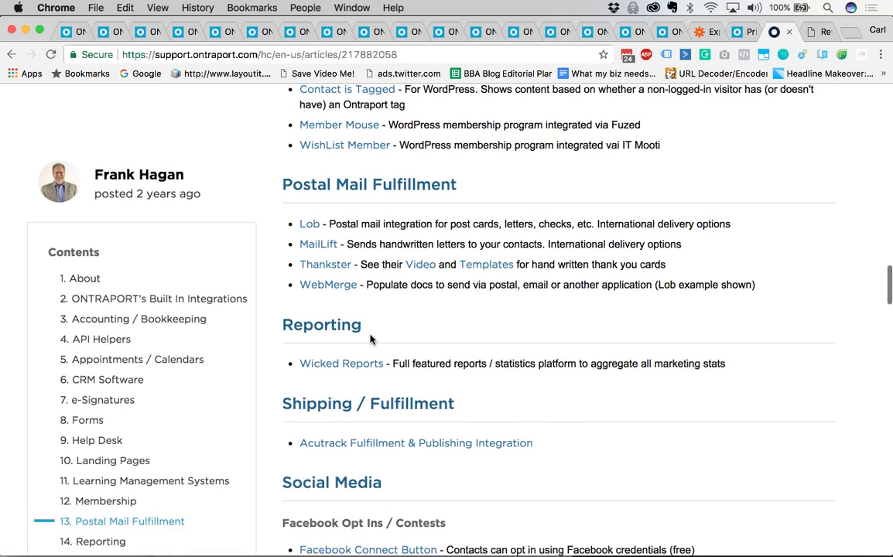
scroll(450, 344, "down", 14)
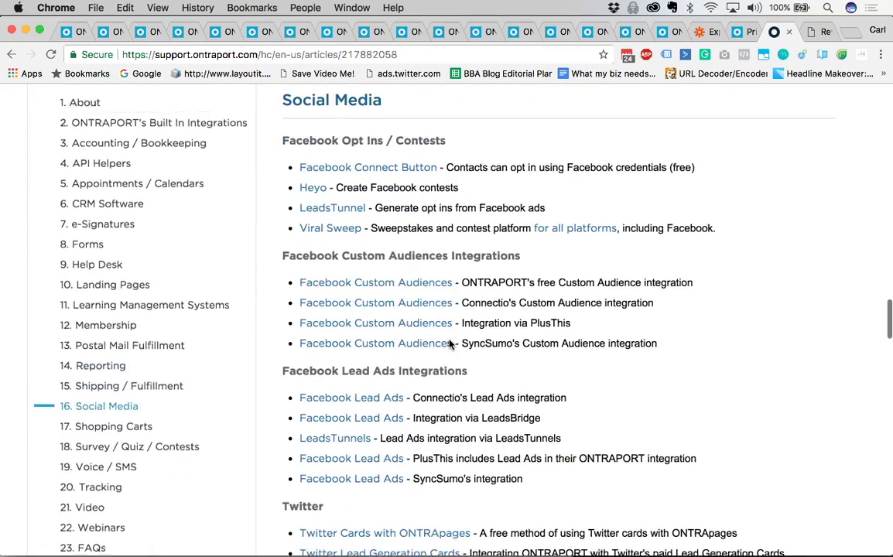
scroll(449, 345, "up", 13)
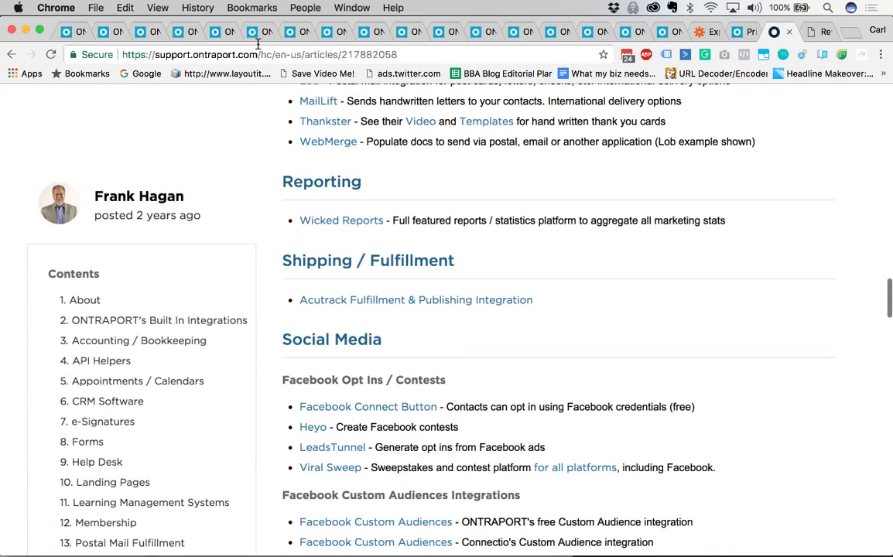
scroll(433, 302, "up", 20)
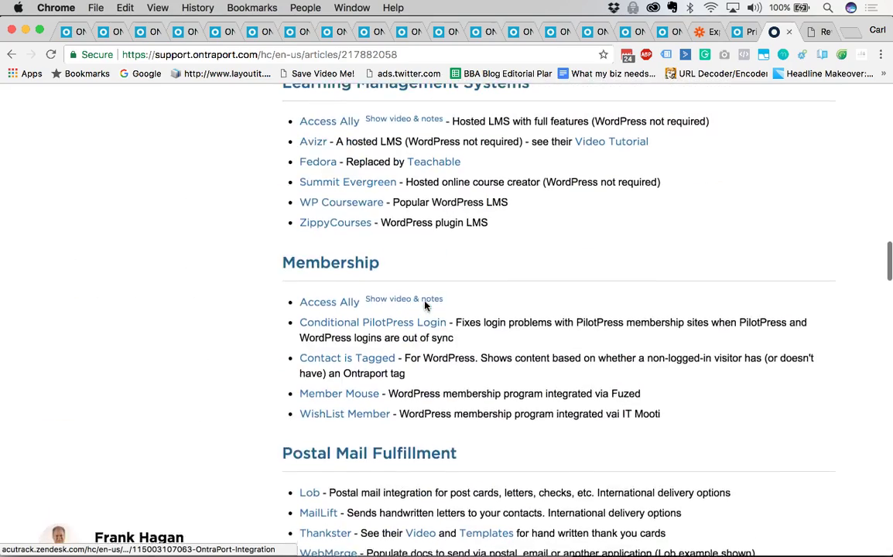
scroll(425, 305, "up", 20)
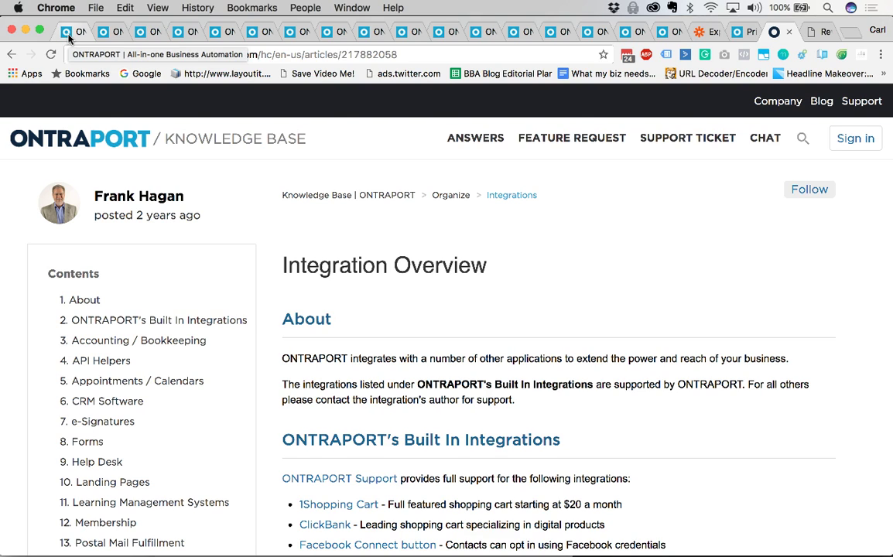
Switch to the Ontraport home page, glance through its introduction and return to the main banner
left_click(68, 36)
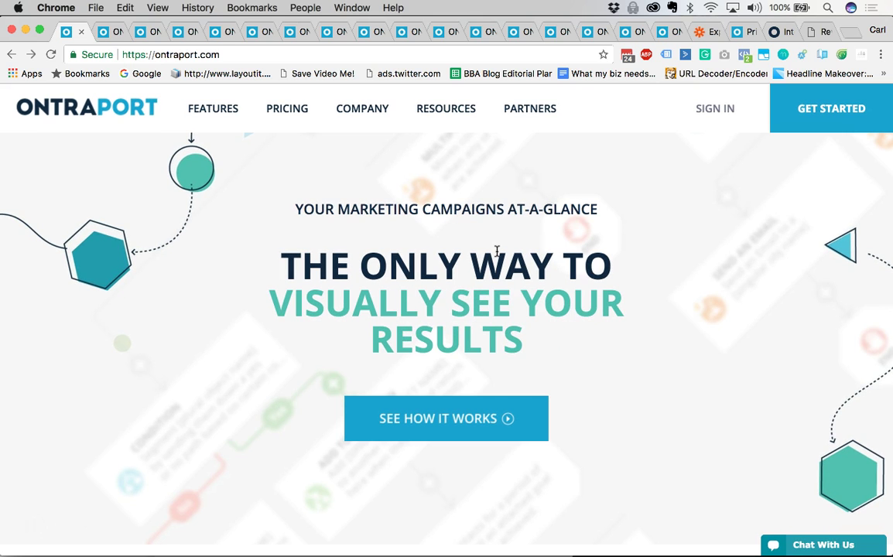
scroll(496, 250, "down", 5)
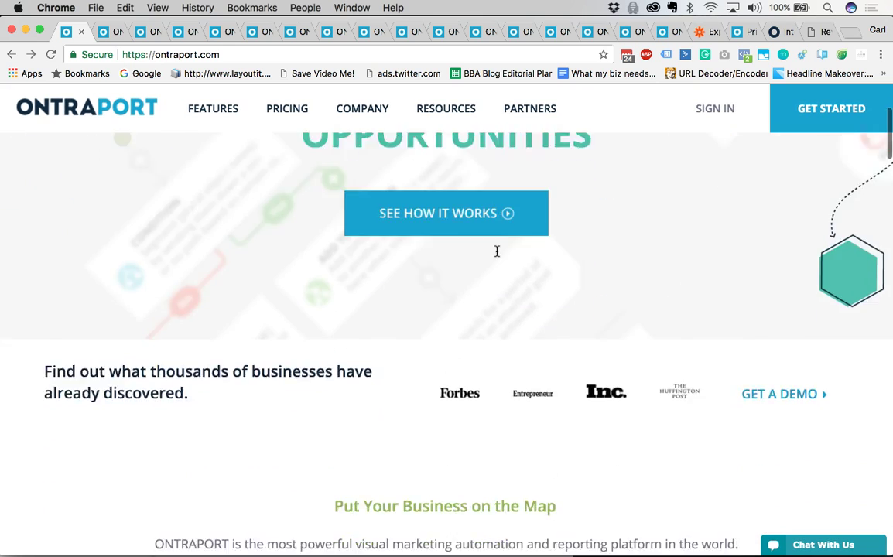
scroll(497, 251, "up", 5)
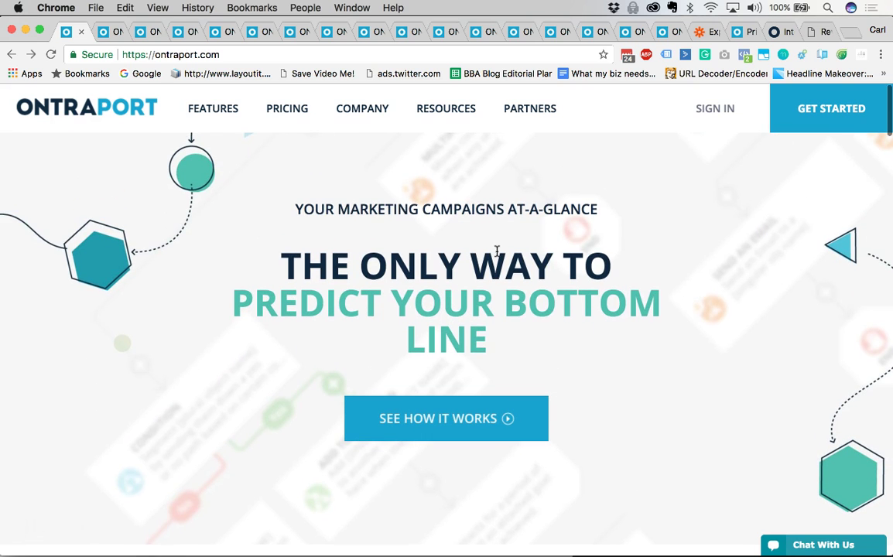